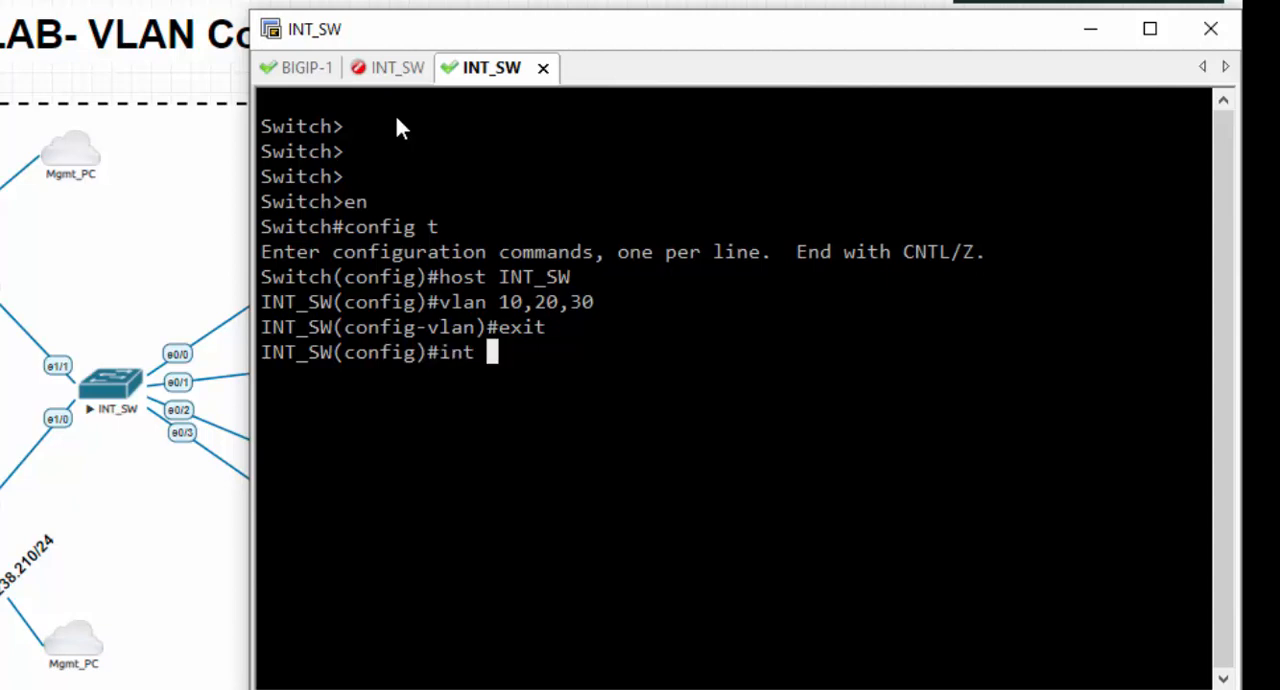
- Assign interface e0/0 of the INT_SW switch to access VLAN 10
type("e0/0")
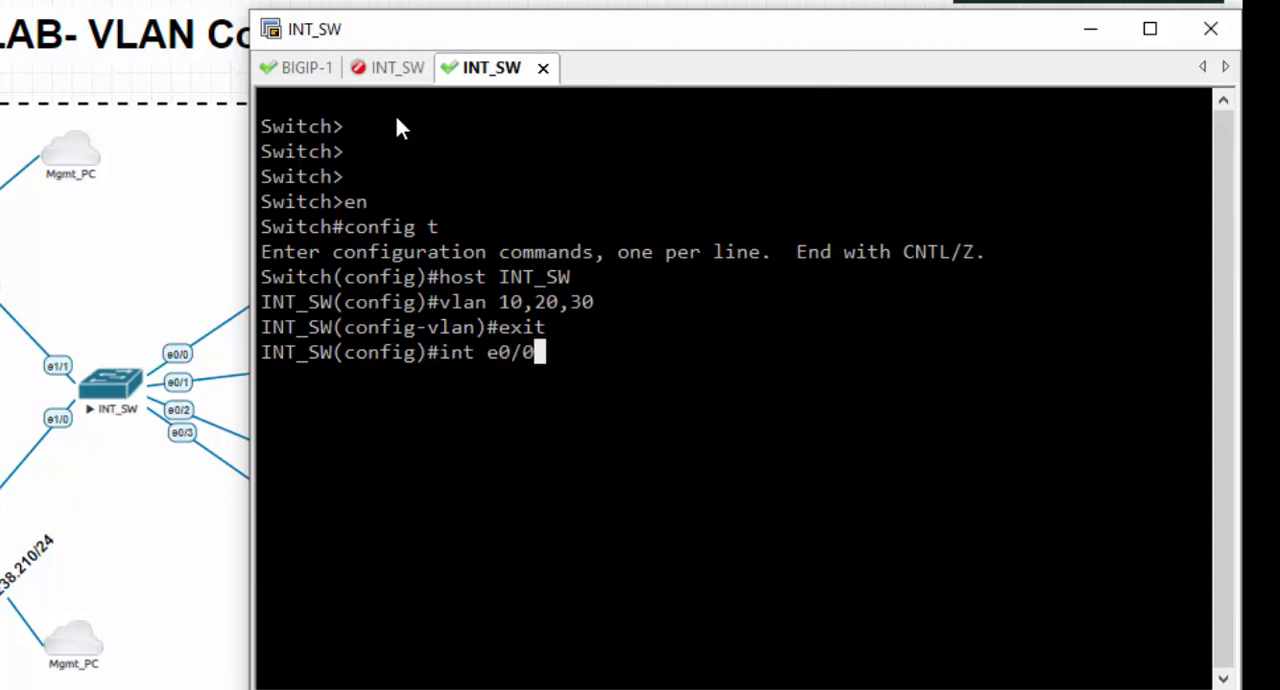
key("Return")
type("sw")
key("Tab")
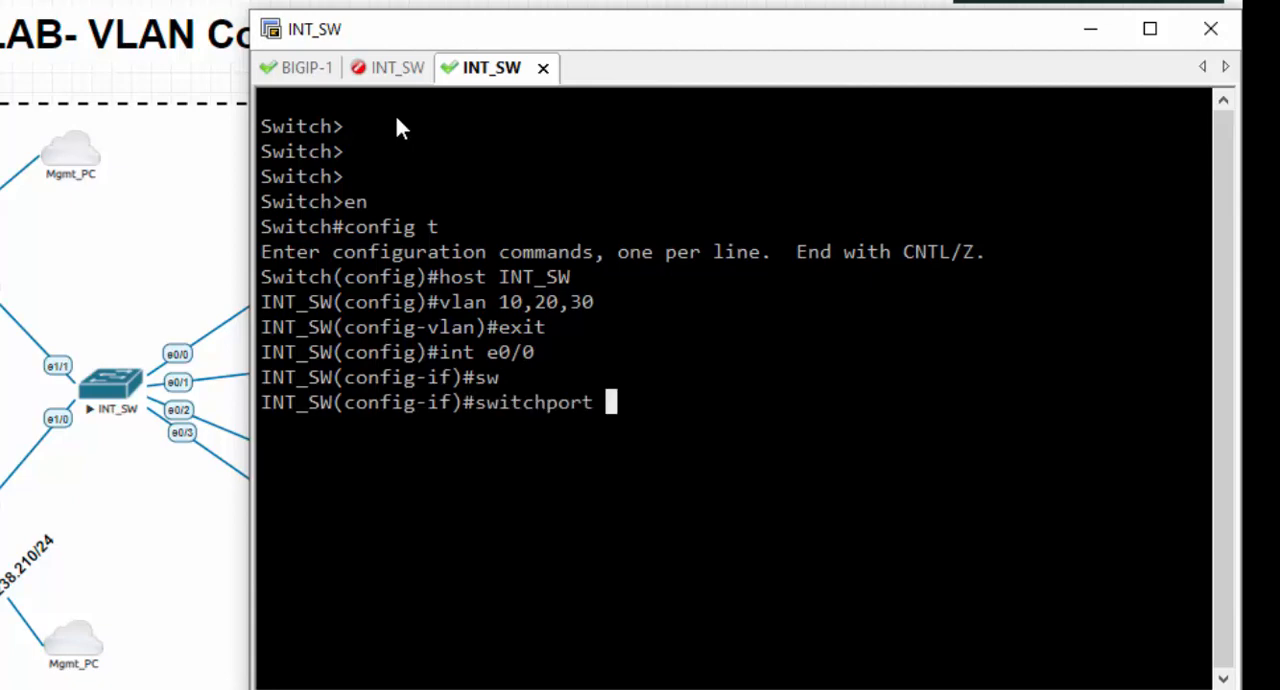
type("acc")
key("Tab")
type("vla")
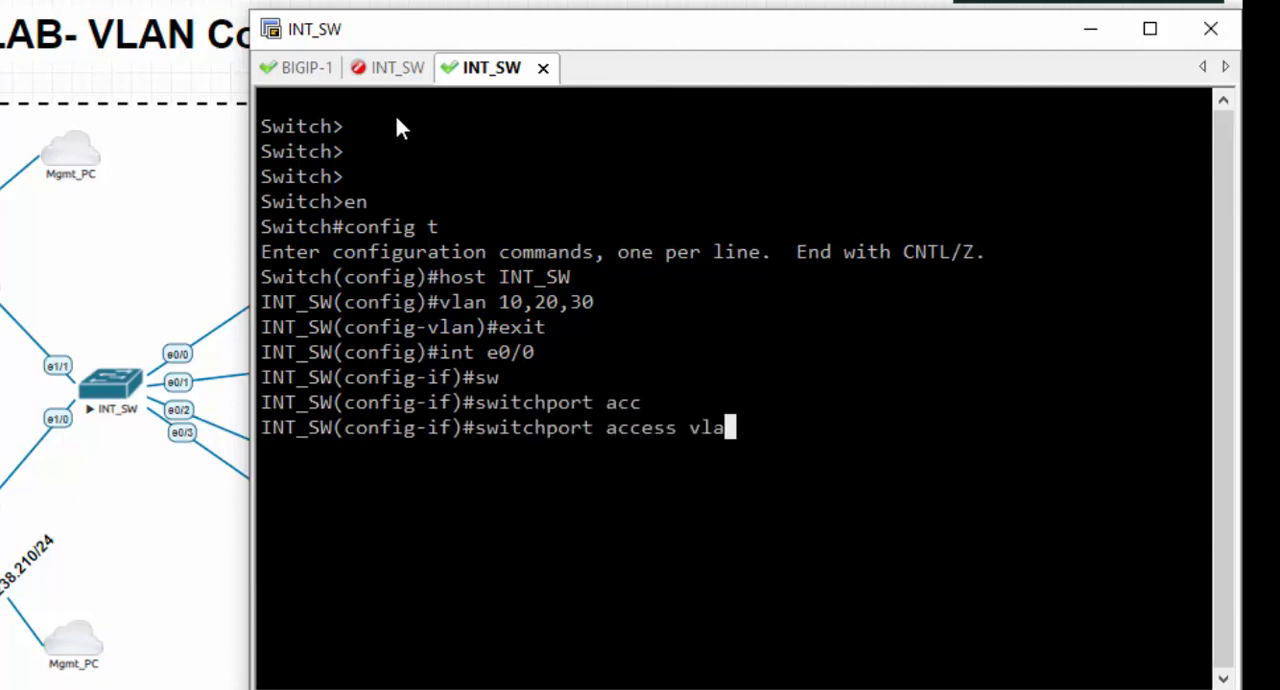
type("n 20")
key("BackSpace")
type("0")
key("Return")
- Assign interface e0/1 of the switch to access VLAN 20
key("Up")
key("Up")
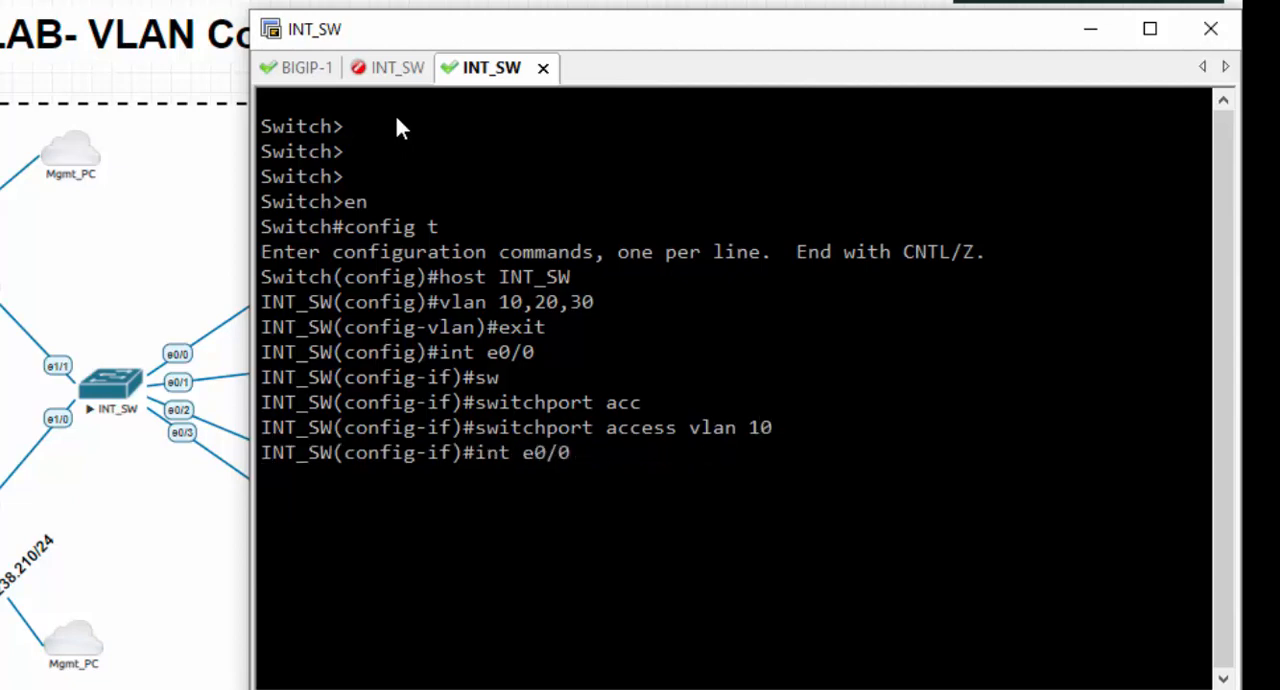
type("1")
key("Return")
- Assign interface e0/2 to access VLAN 30 and leave interface configuration
key("Up")
key("Up")
key("BackSpace")
key("BackSpace")
type("20")
key("Return")
key("Up")
key("Up")
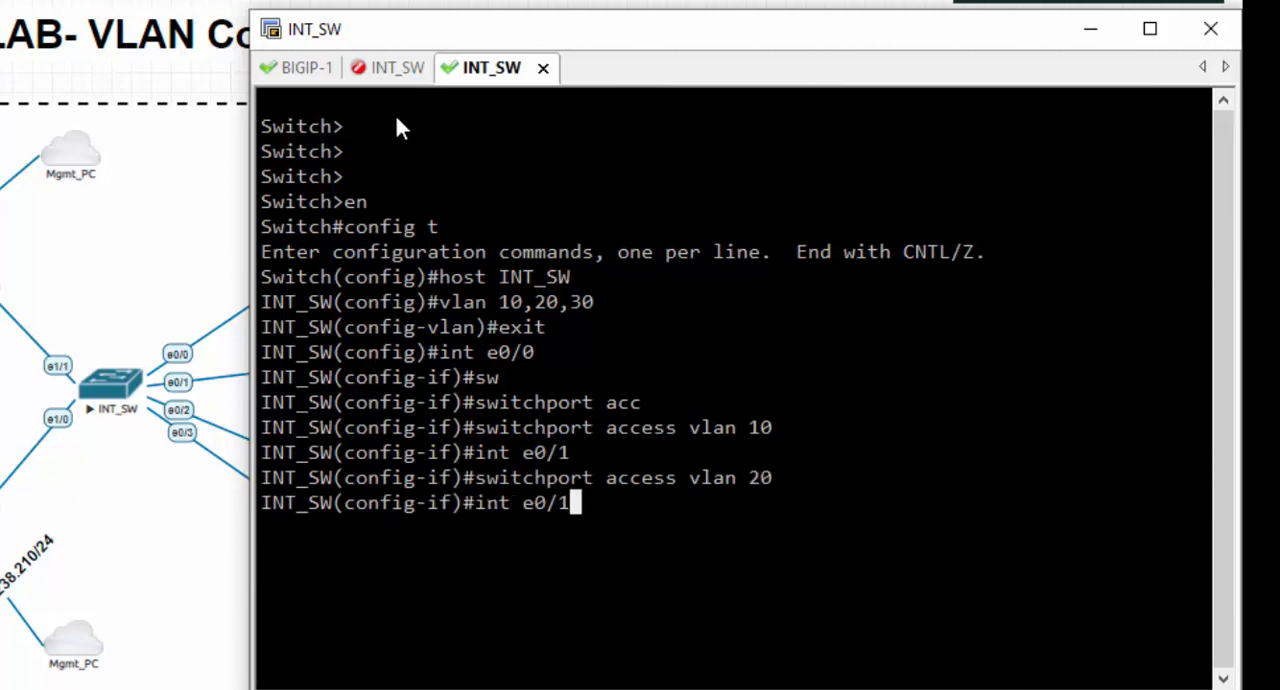
key("Left")
type("2")
key("Return")
key("Up")
key("Up")
key("Up")
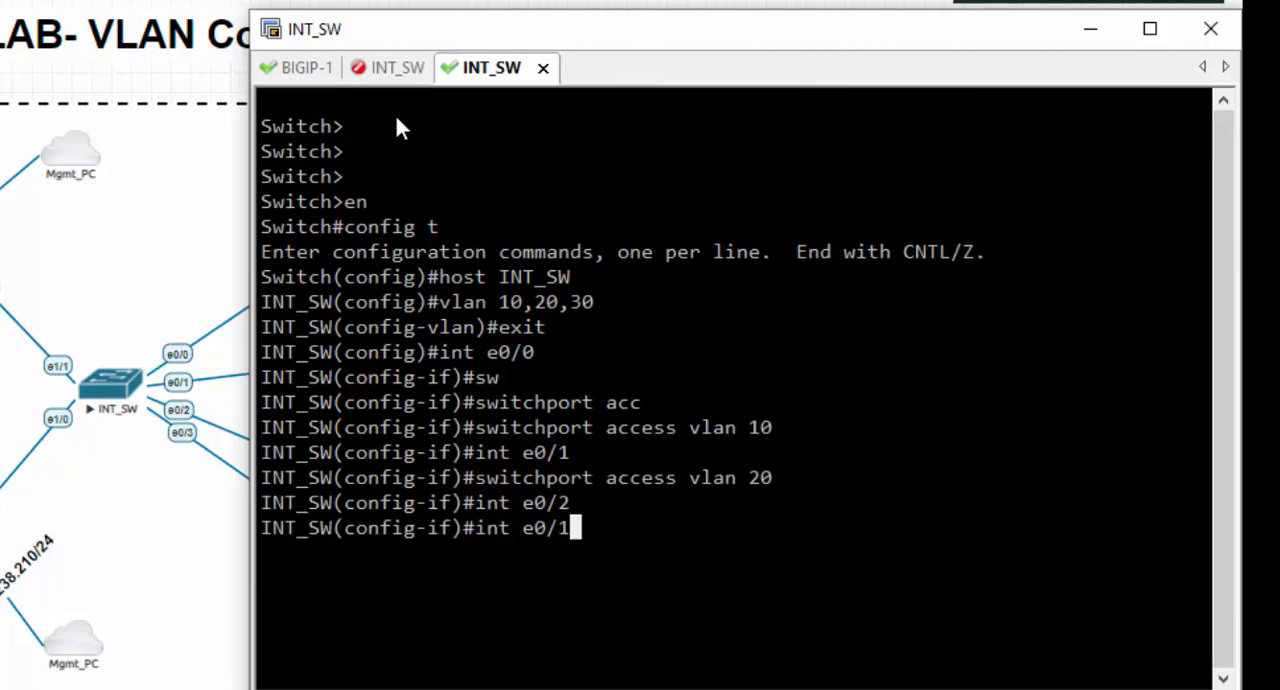
key("BackSpace")
key("BackSpace")
type("30")
key("Return")
type("exit")
key("Return")
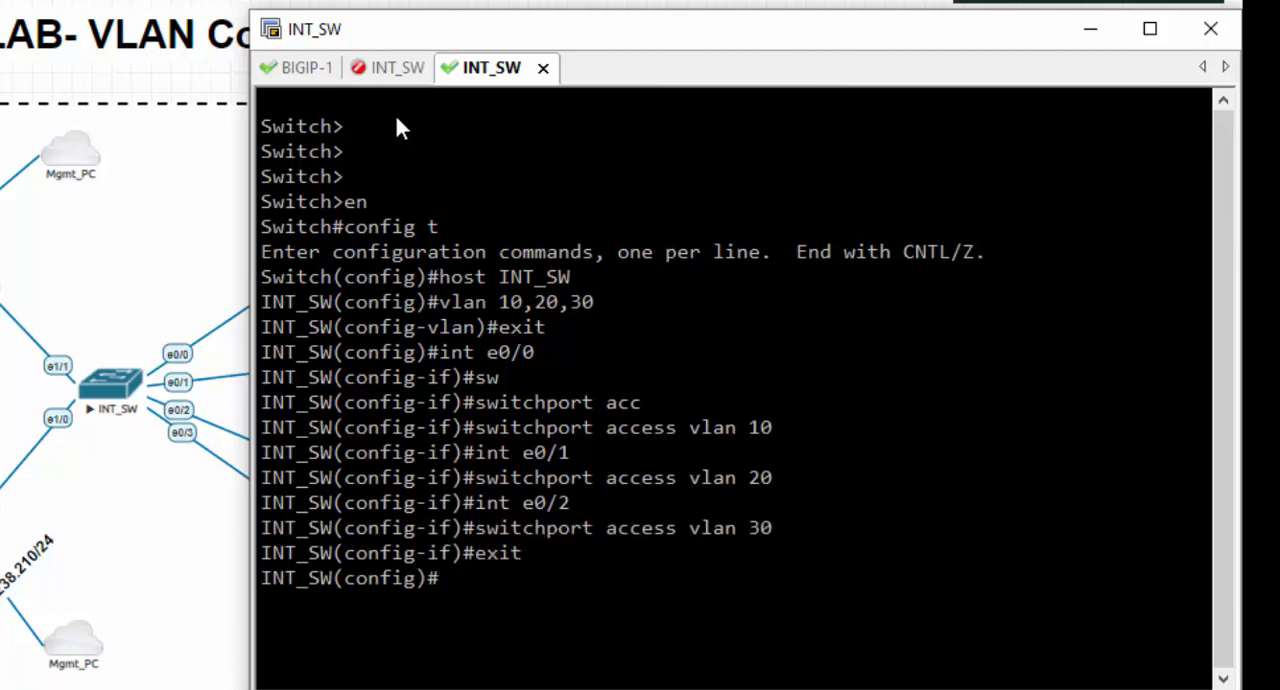
- Set the trunk encapsulation of interface e1/0 to dot1q
type("int e1/0")
key("Return")
type("sw")
key("Tab")
type("en")
key("Tab")
key("BackSpace")
key("BackSpace")
type("tr")
key("Tab")
type("en")
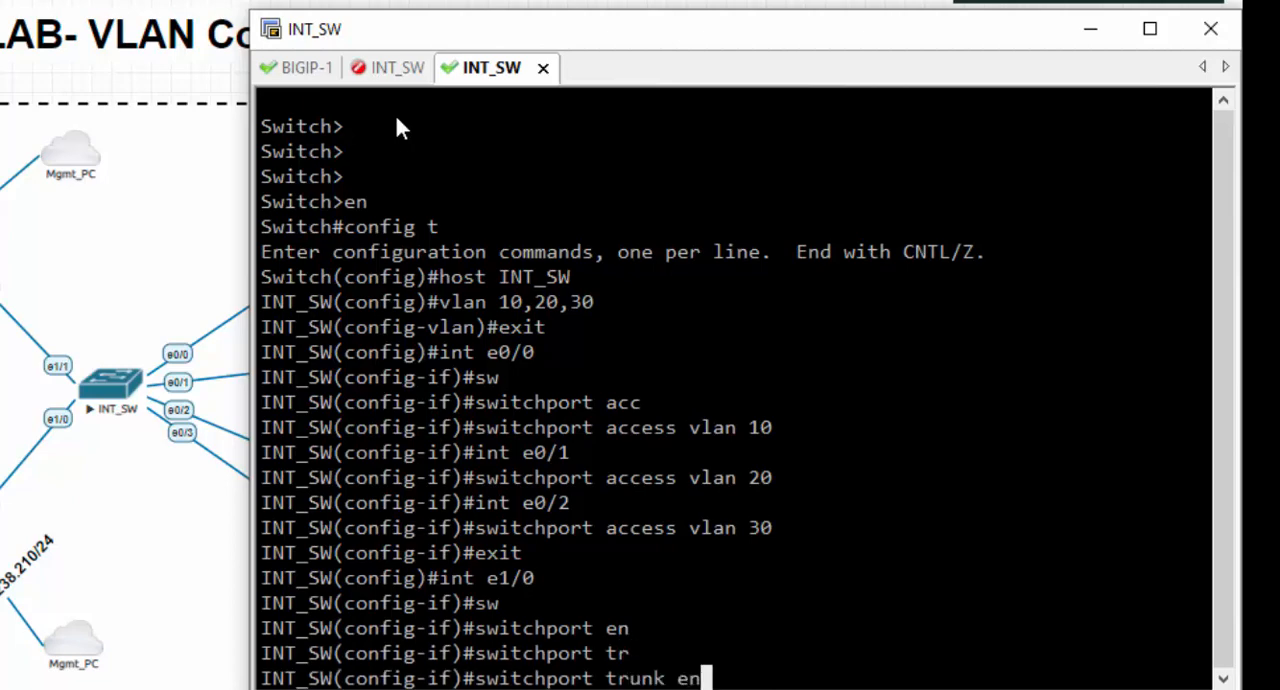
key("Tab")
type("do")
key("Tab")
key("Return")
- Set interface e1/0 to switchport mode trunk and exit configuration mode
type("sw")
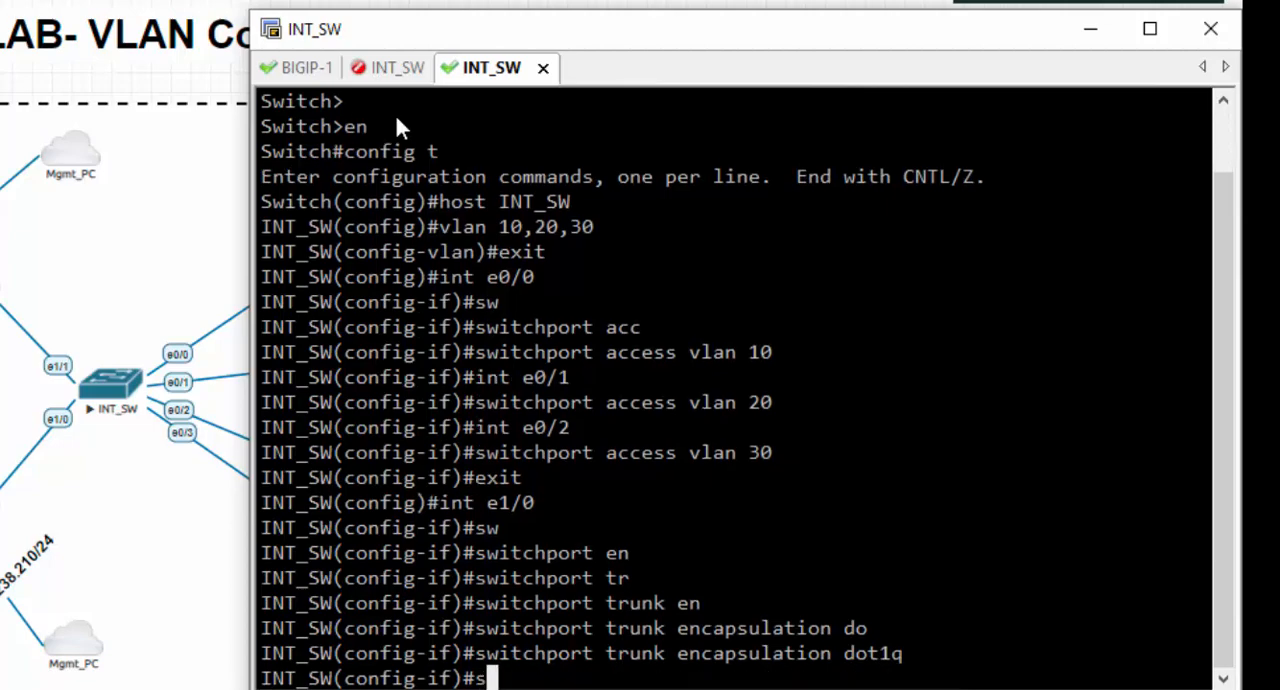
key("Tab")
type("mo")
key("Tab")
type("tr")
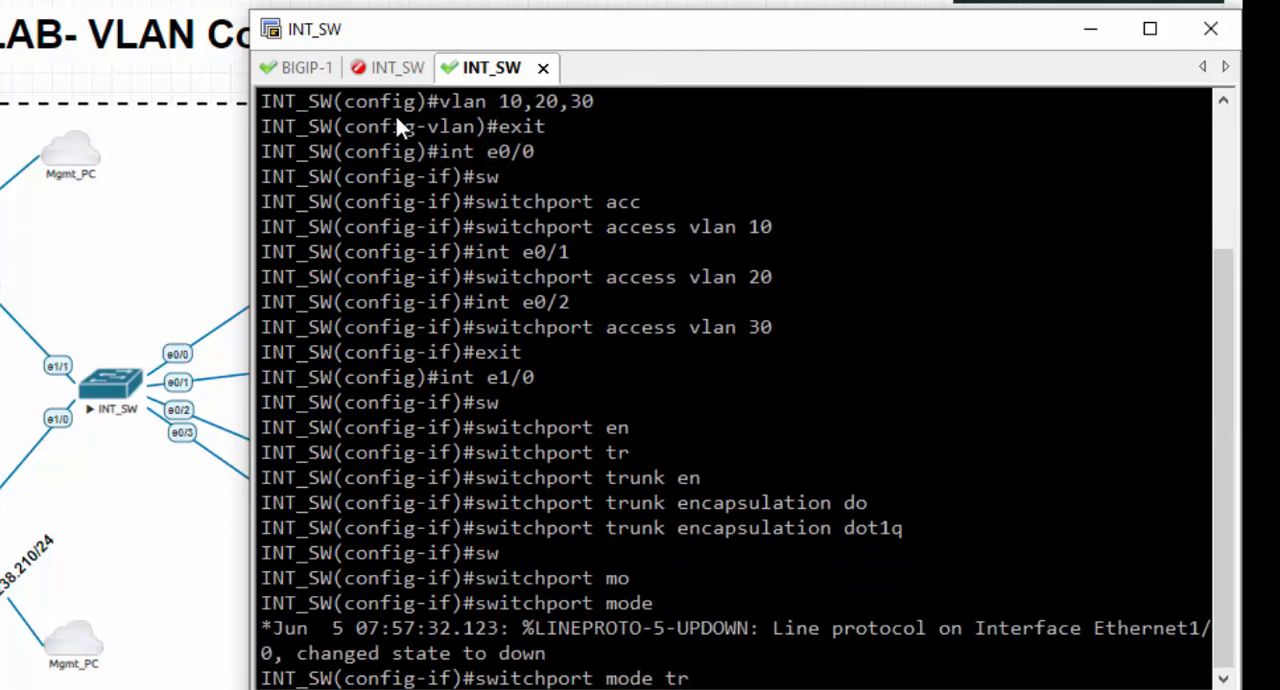
key("Tab")
key("Return")
type("exit")
key("Return")
type("exit")
key("Return")
key("Return")
- Display the switch's VLAN table and check the ports assigned to VLANs 10, 20 and 30
type("sh vlan")
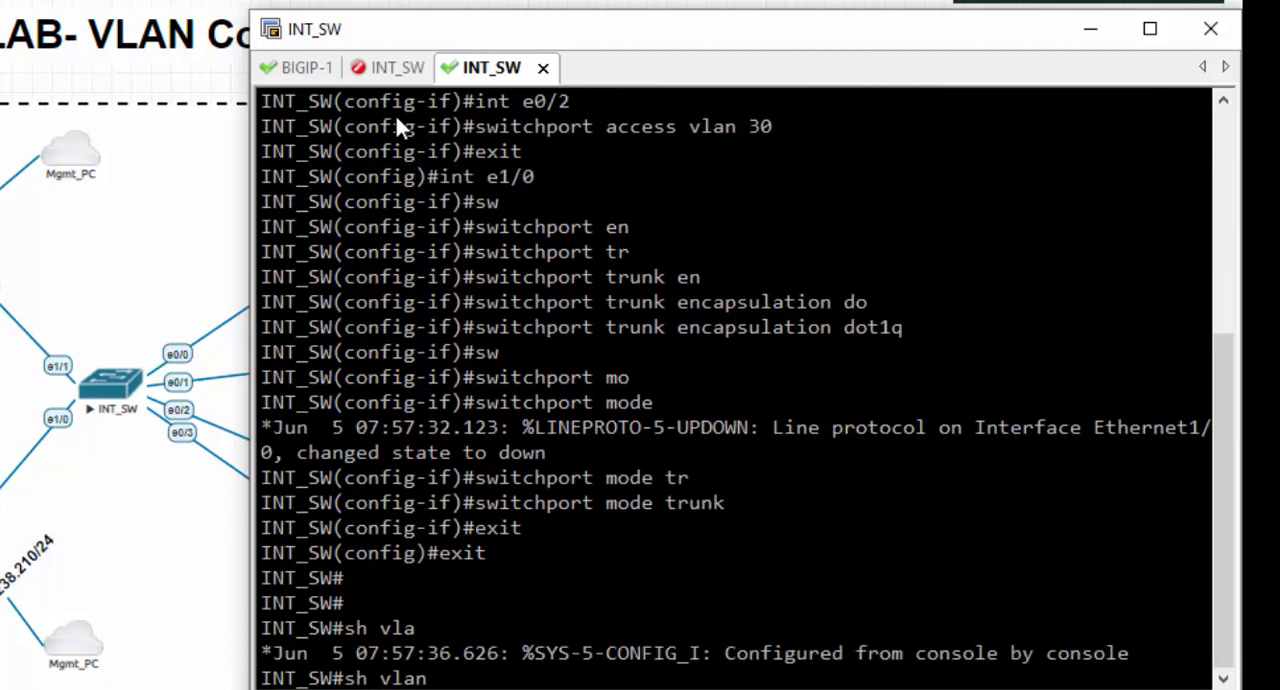
key("Return")
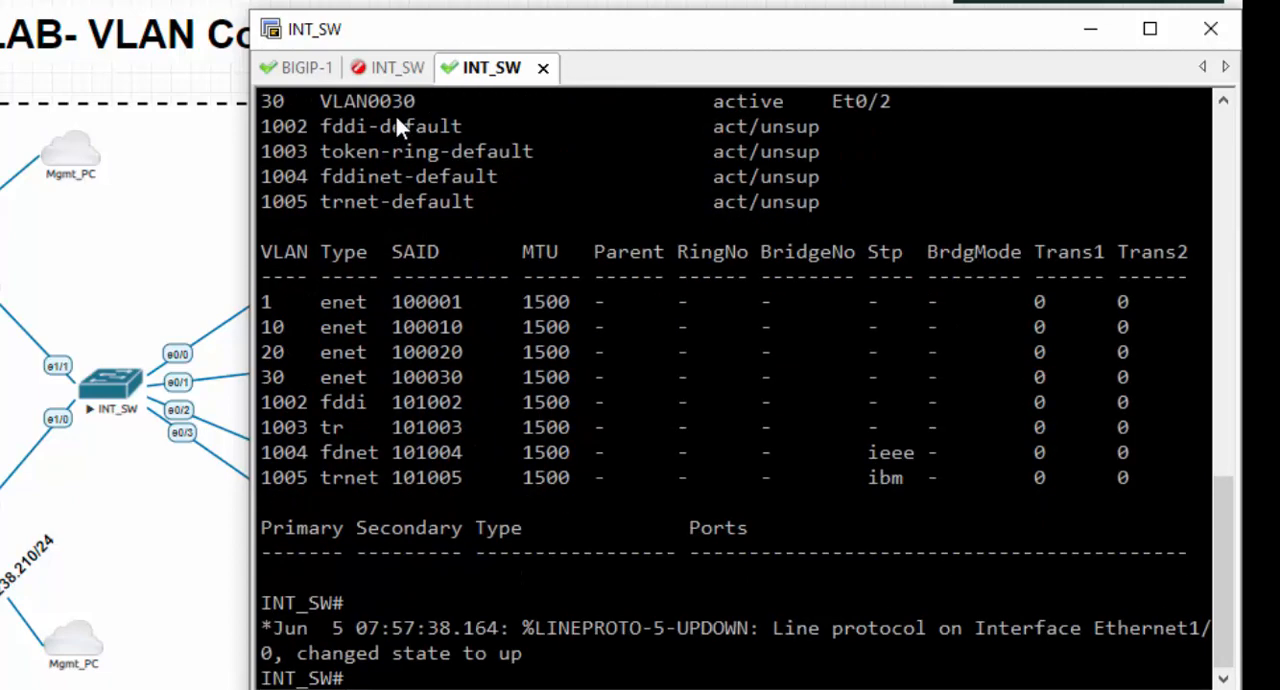
scroll(394, 112, "up", 1)
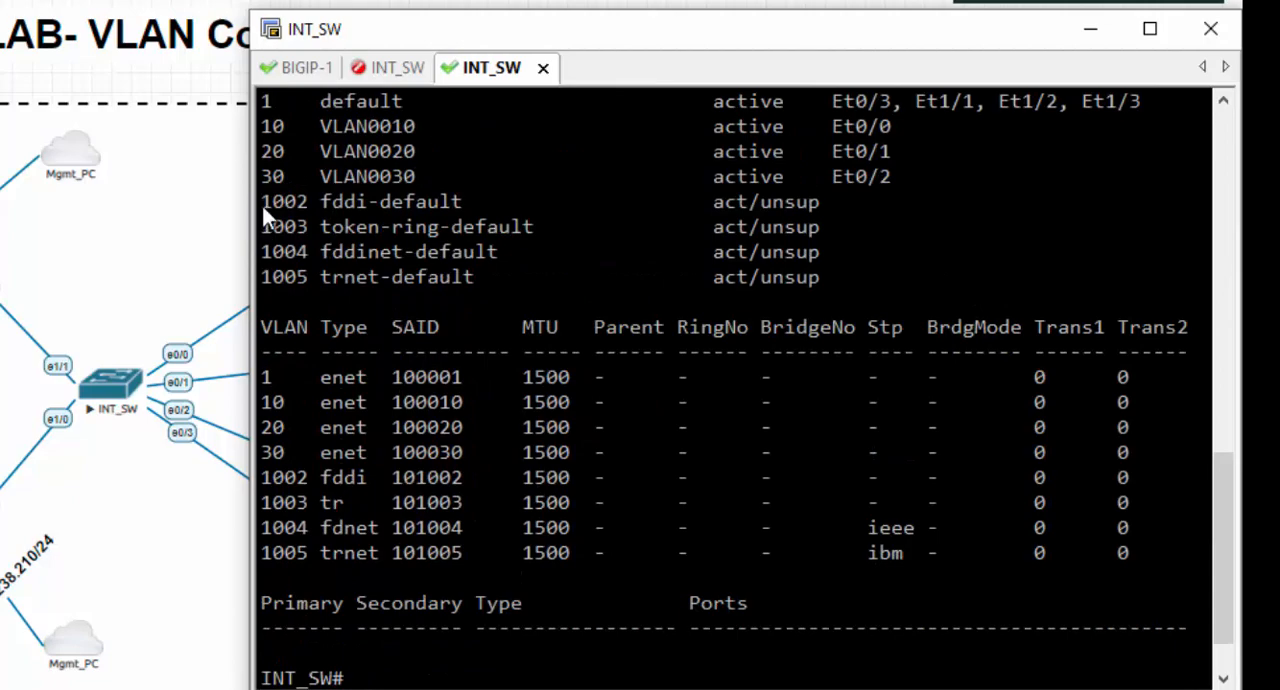
scroll(258, 133, "up", 2)
left_click_drag(262, 277, 965, 332)
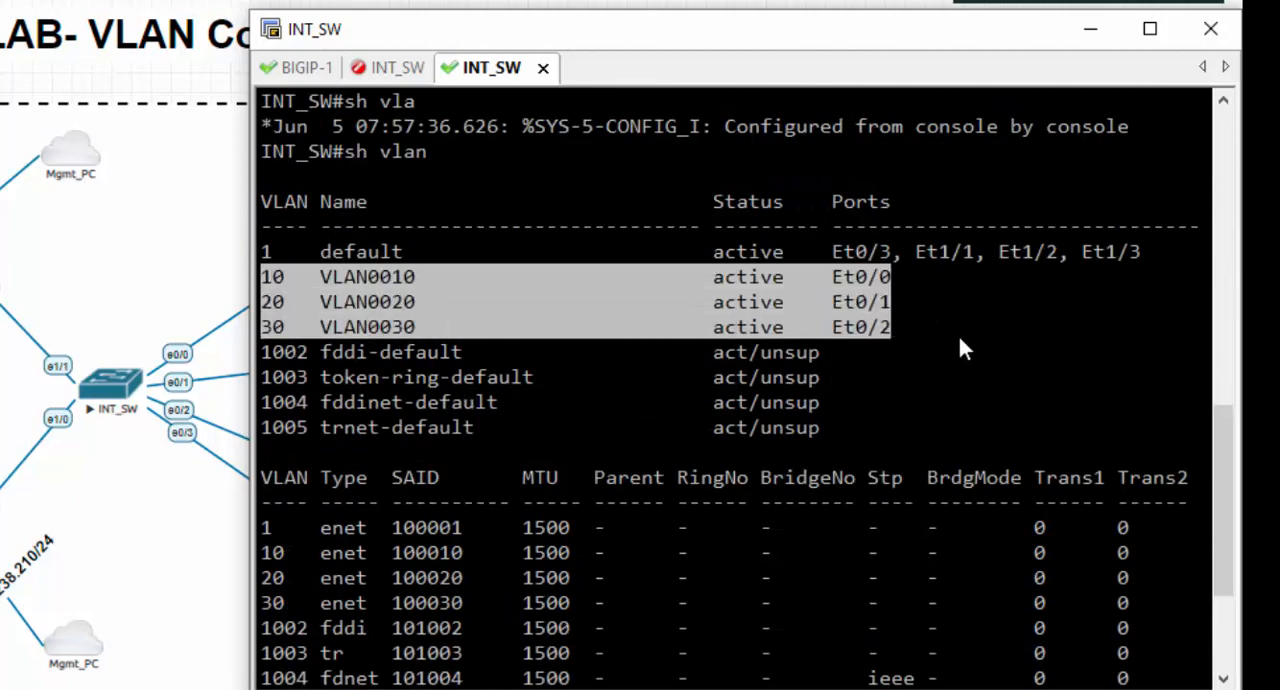
scroll(892, 290, "down", 3)
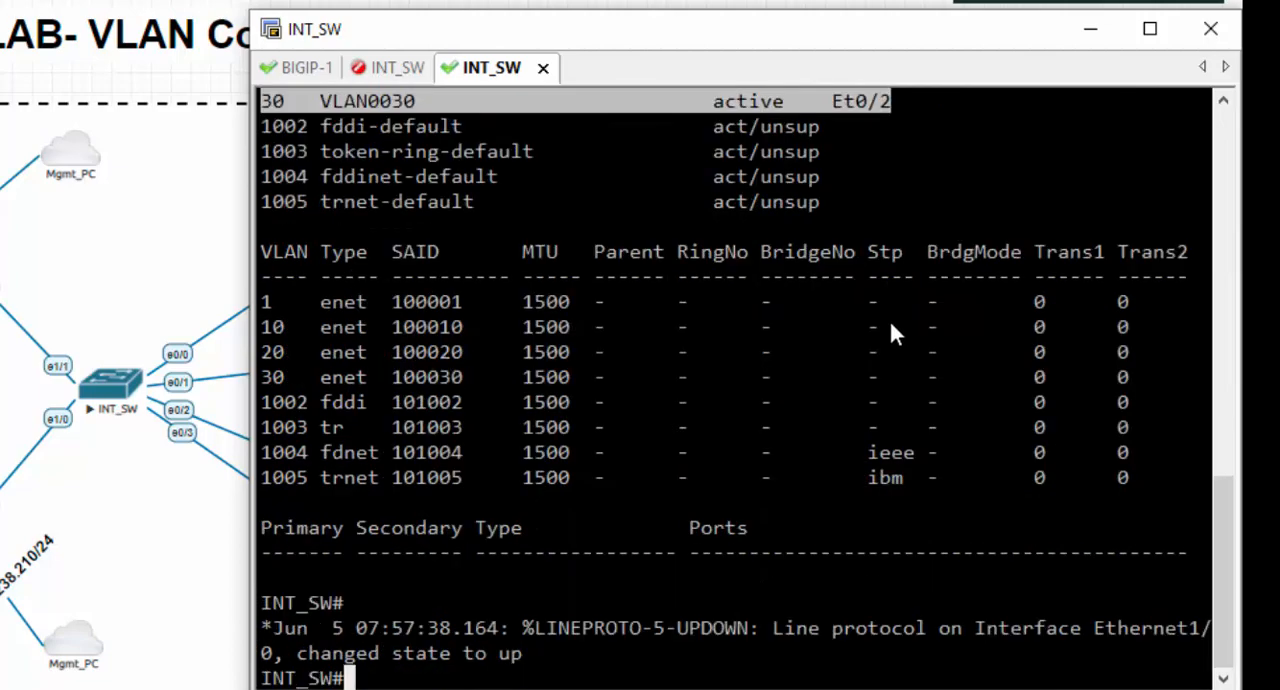
- Try to display the trunk information with the command sh trun
key("Return")
key("Return")
key("Return")
key("Return")
key("Return")
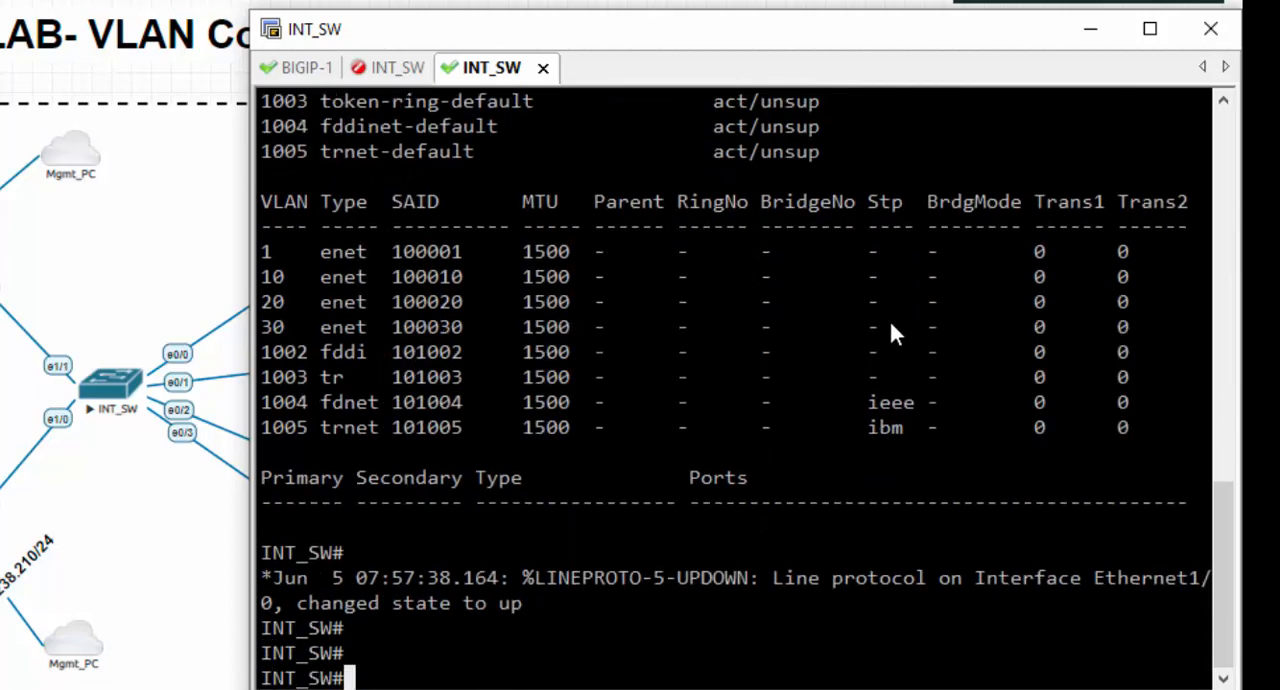
type("sh vlan tru")
key("Tab")
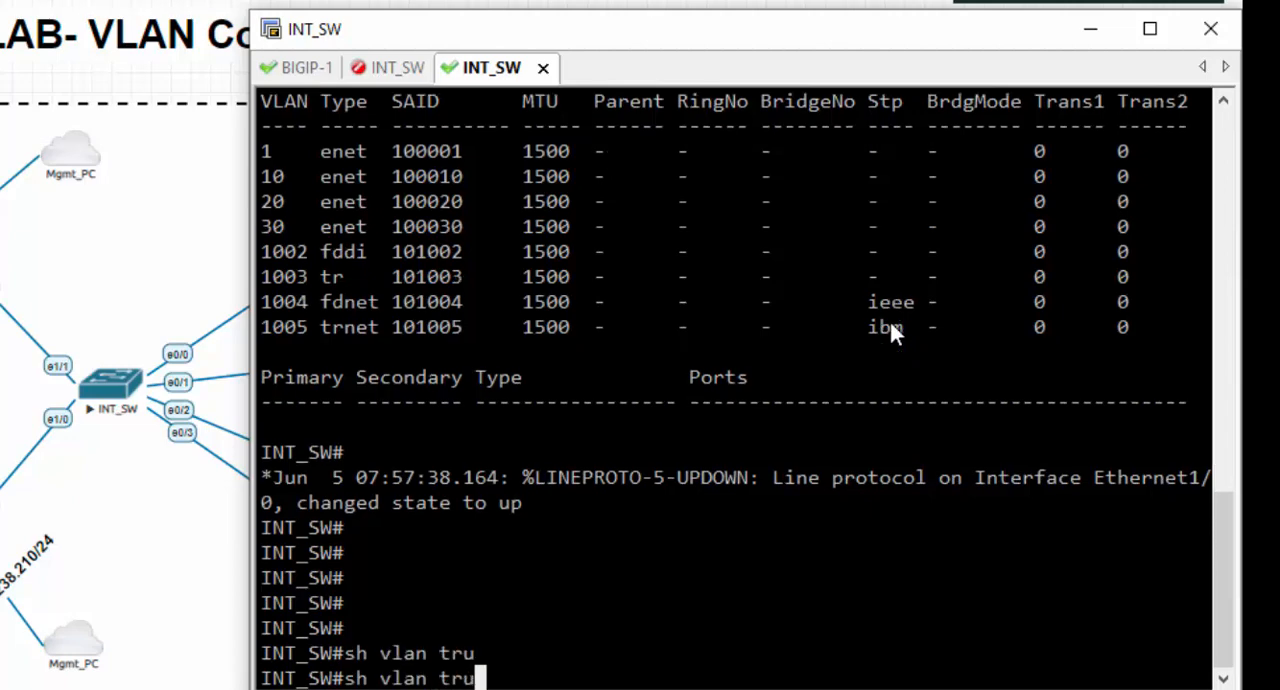
key("BackSpace")
key("BackSpace")
key("BackSpace")
key("BackSpace")
key("BackSpace")
key("BackSpace")
key("BackSpace")
key("BackSpace")
type("trun")
key("Tab")
key("Return")
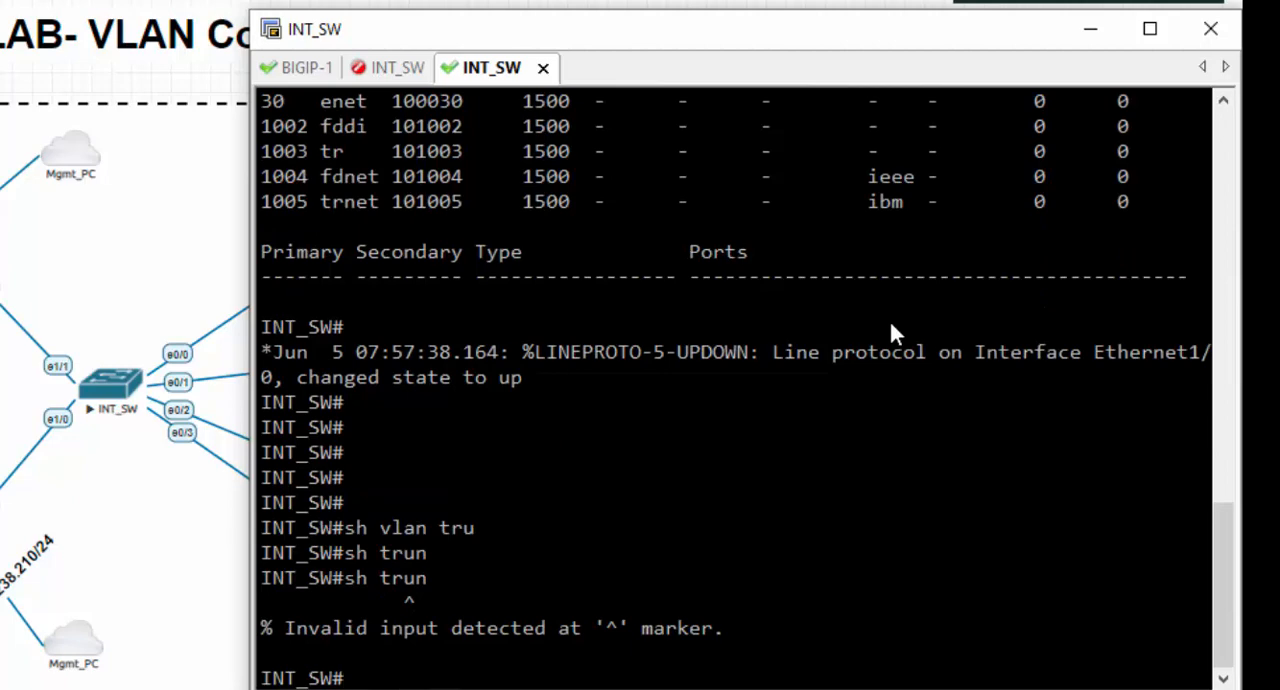
- Display the interfaces trunk status on the switch and examine the Et1/0 entry
type("sh int")
key("Tab")
type("trun")
key("Tab")
key("Return")
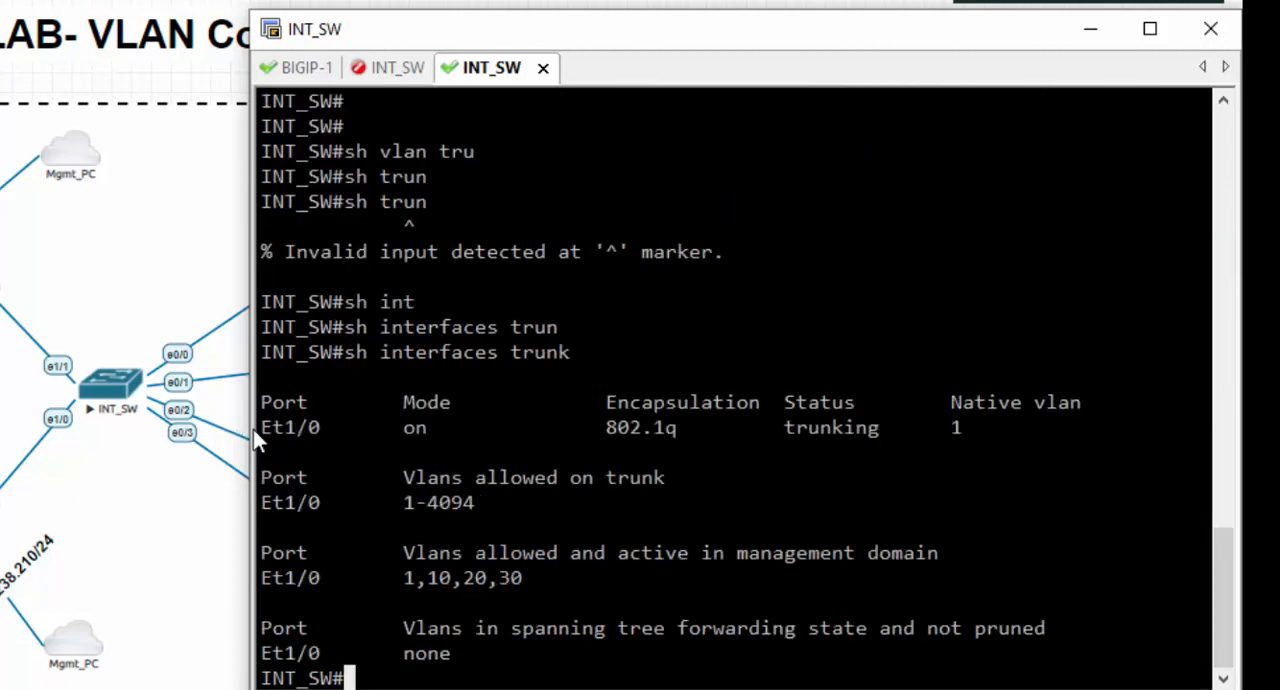
left_click_drag(265, 428, 965, 430)
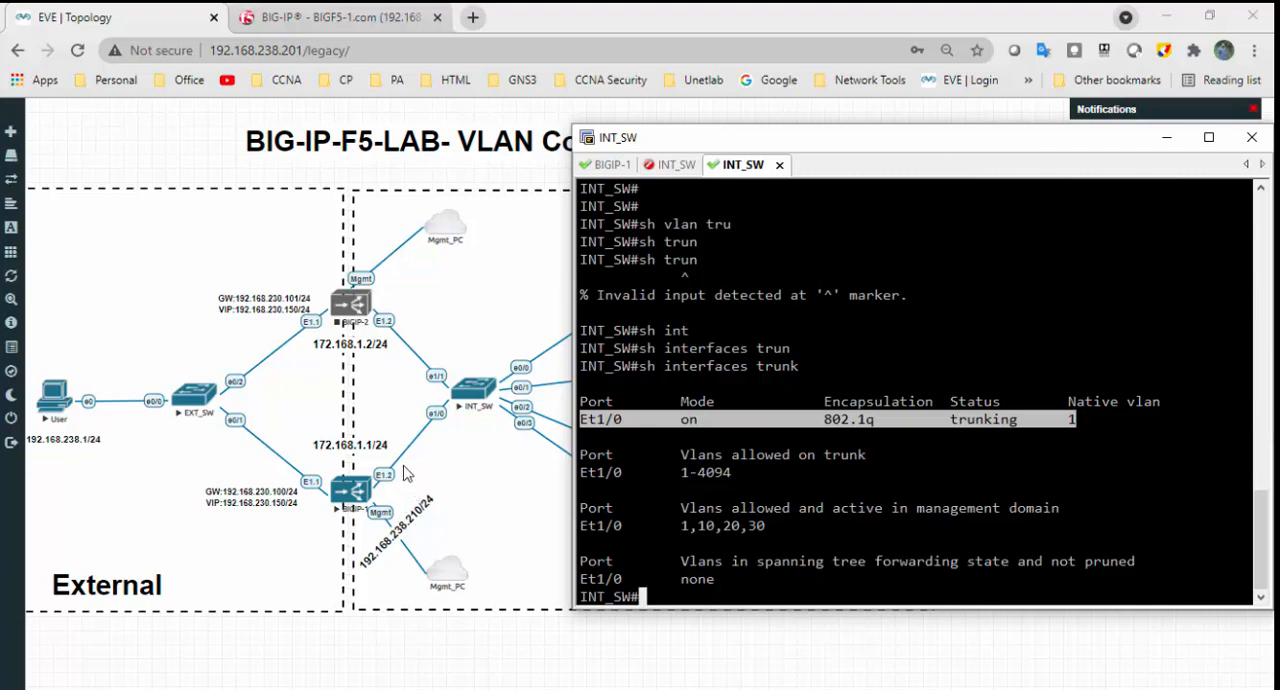
- Switch to the BIG-IP web interface and open the network's VLAN list
left_click(345, 19)
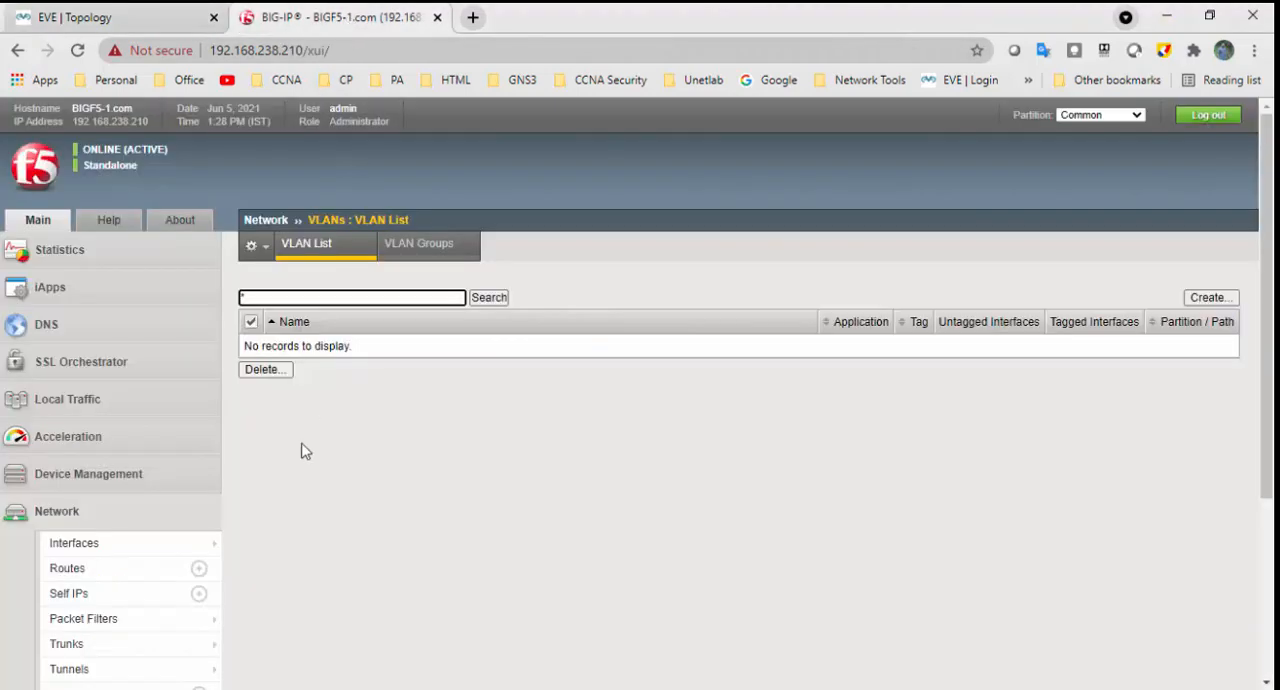
scroll(292, 481, "down", 3)
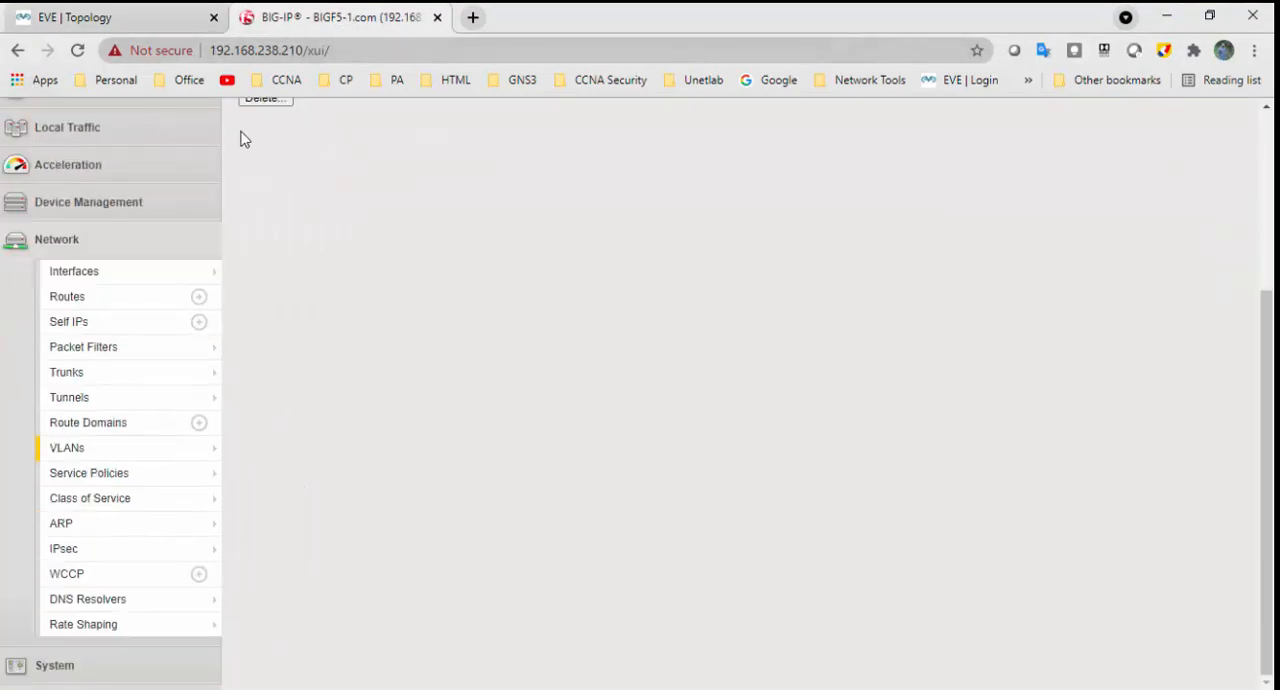
left_click(86, 246)
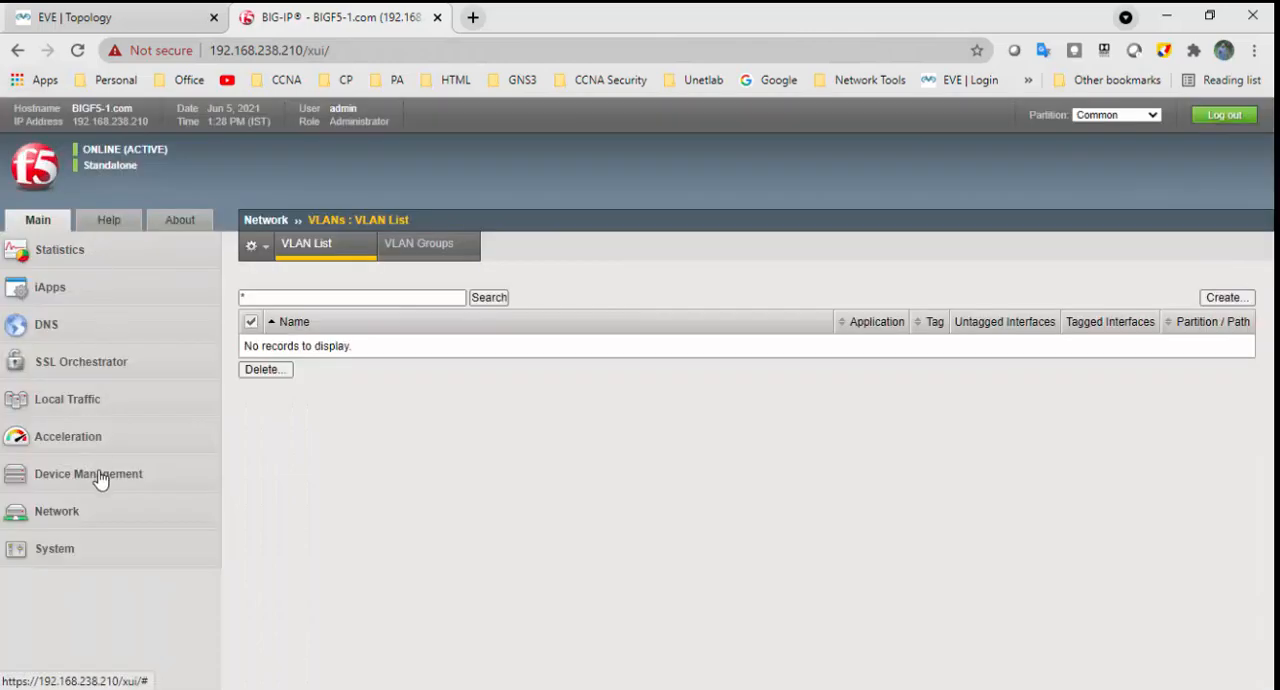
left_click(102, 511)
scroll(200, 480, "down", 3)
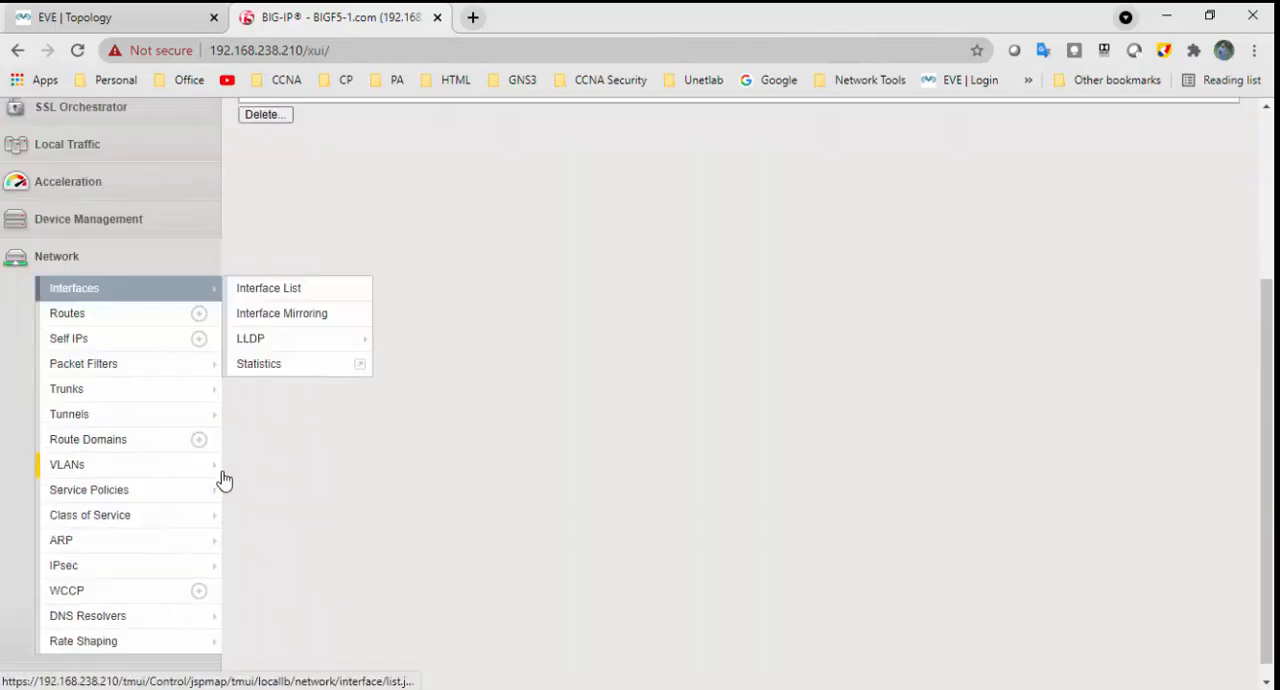
left_click(112, 458)
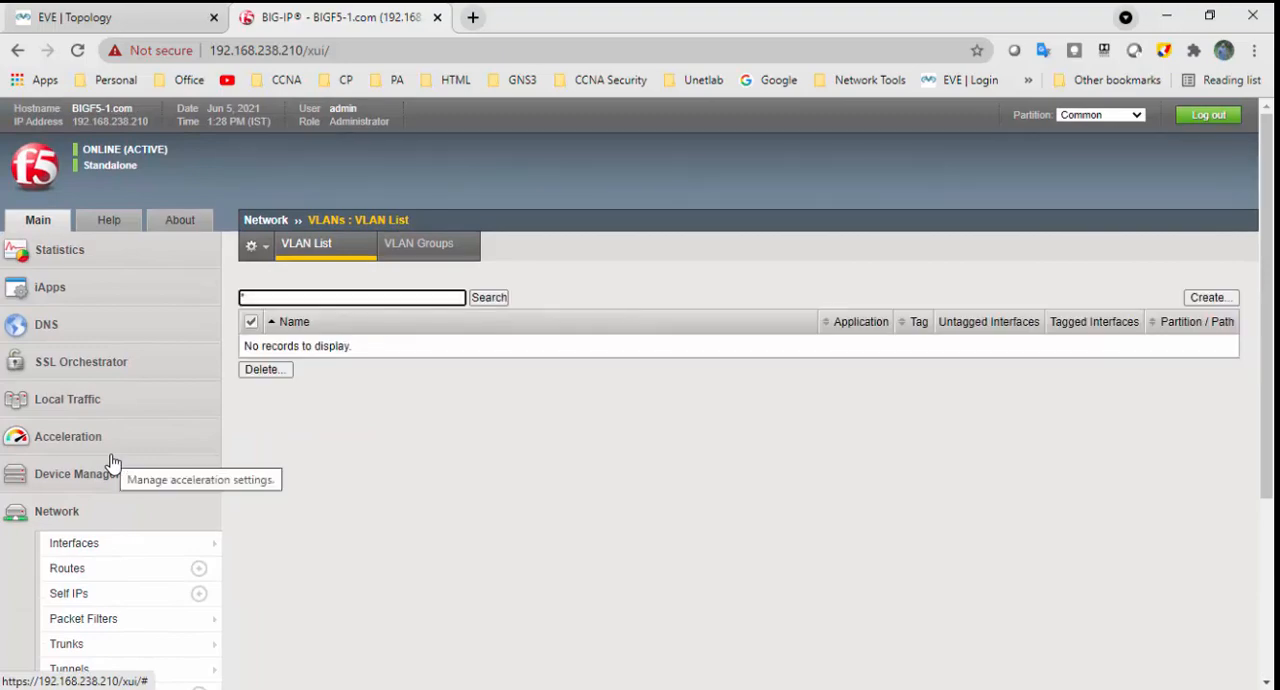
- Create a new VLAN entry named External-VLAN, leaving its tag empty
left_click(1219, 298)
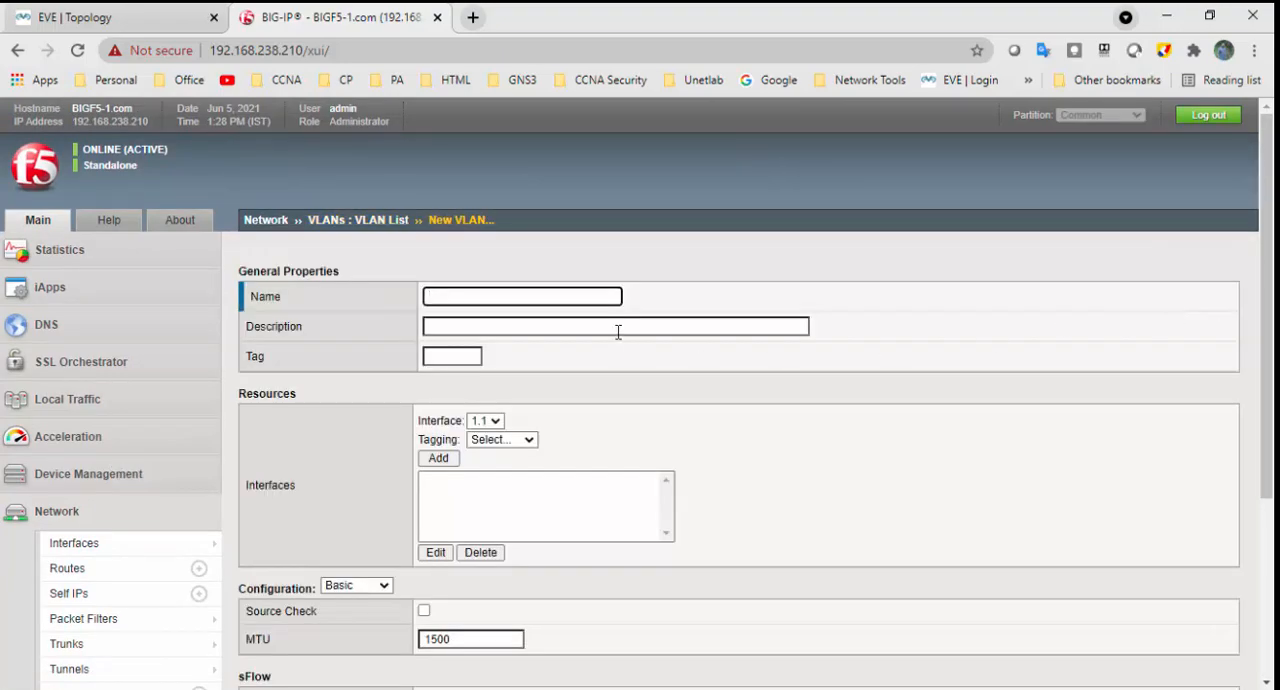
left_click(530, 296)
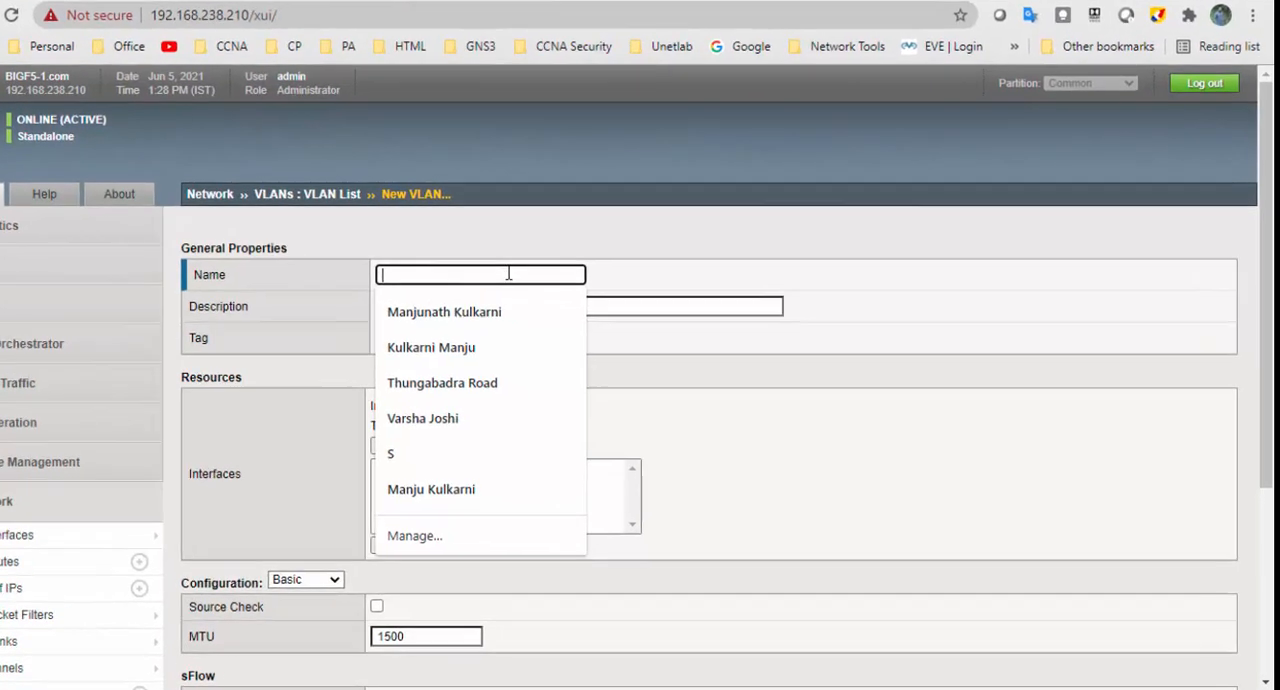
type("E")
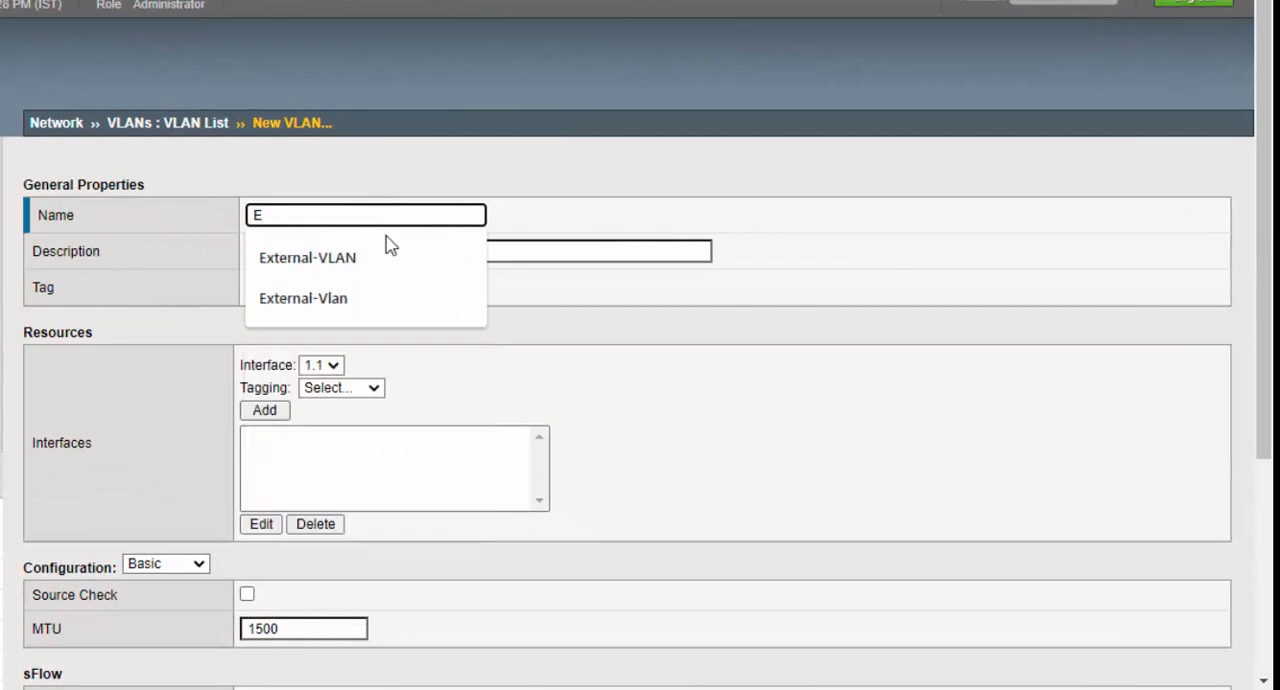
left_click(372, 268)
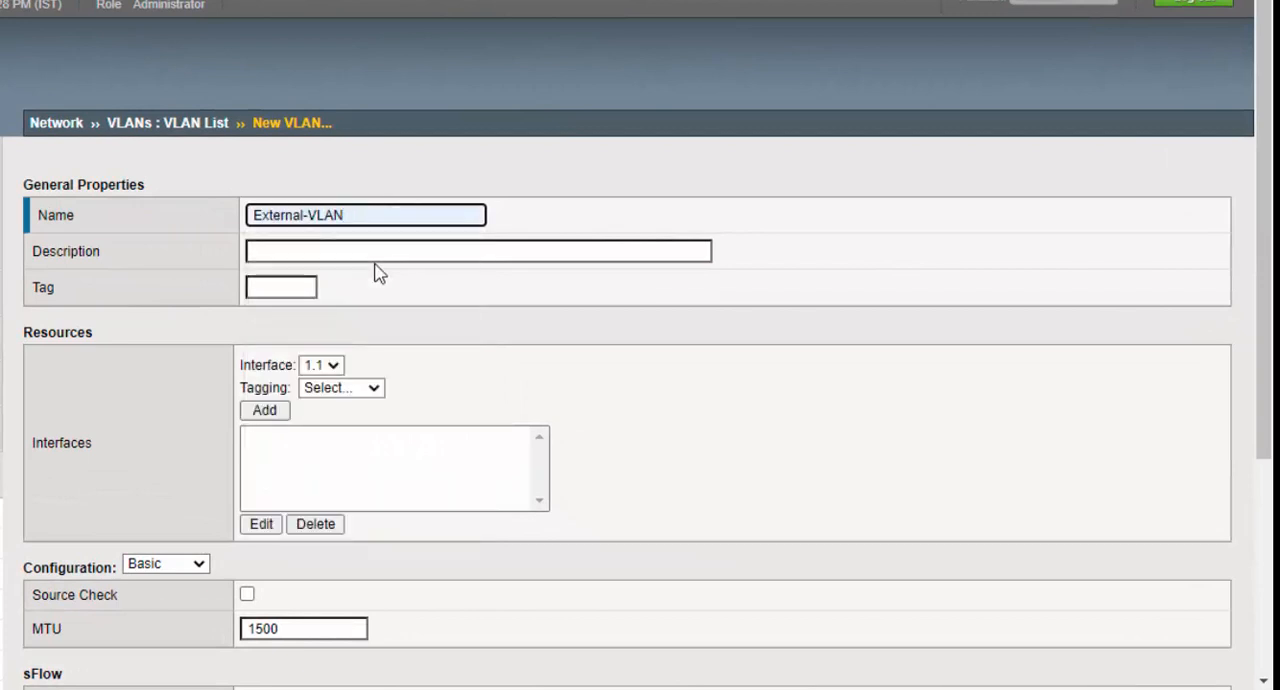
left_click(285, 292)
left_click(500, 290)
scroll(500, 289, "down", 3)
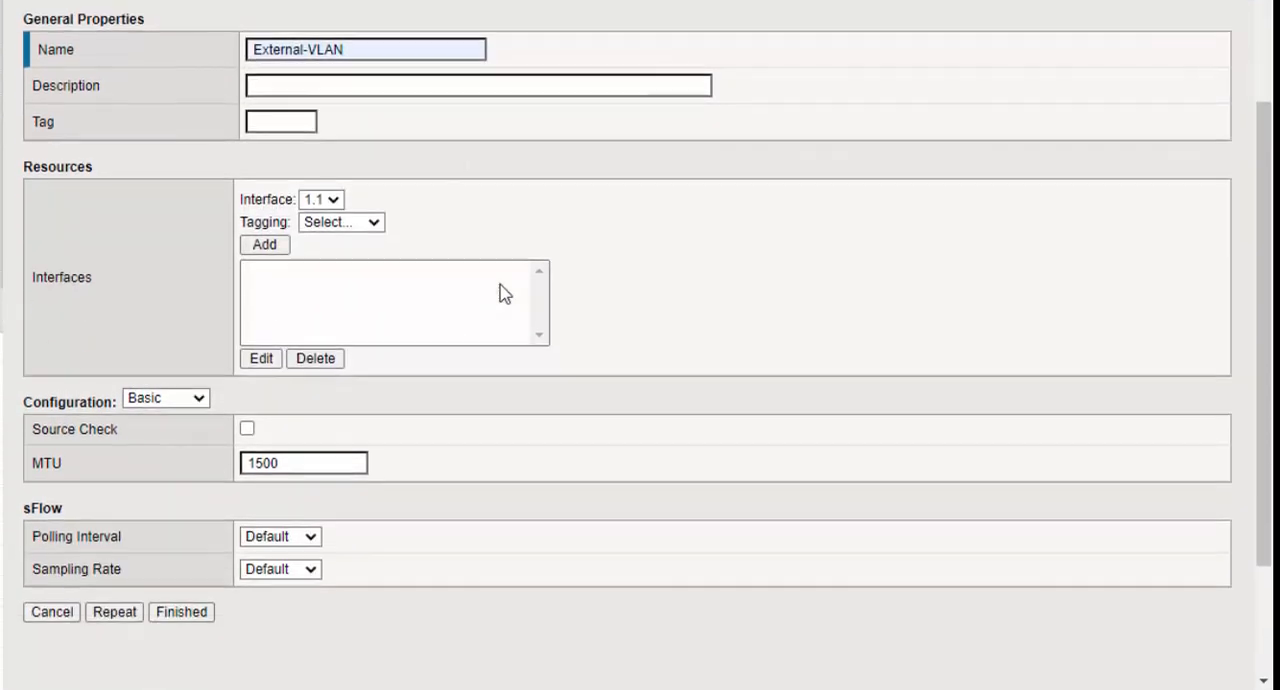
- Add interface 1.1 as untagged to External-VLAN and save it, keeping the form open for another VLAN
left_click(337, 166)
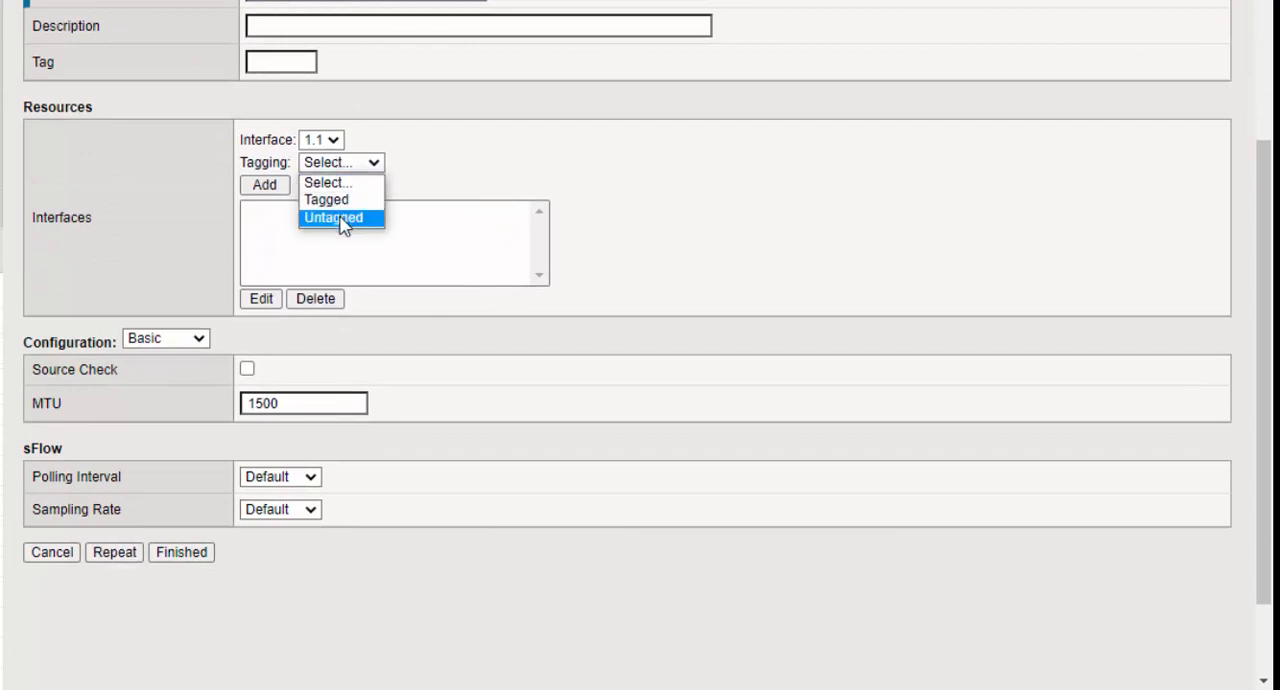
left_click(340, 218)
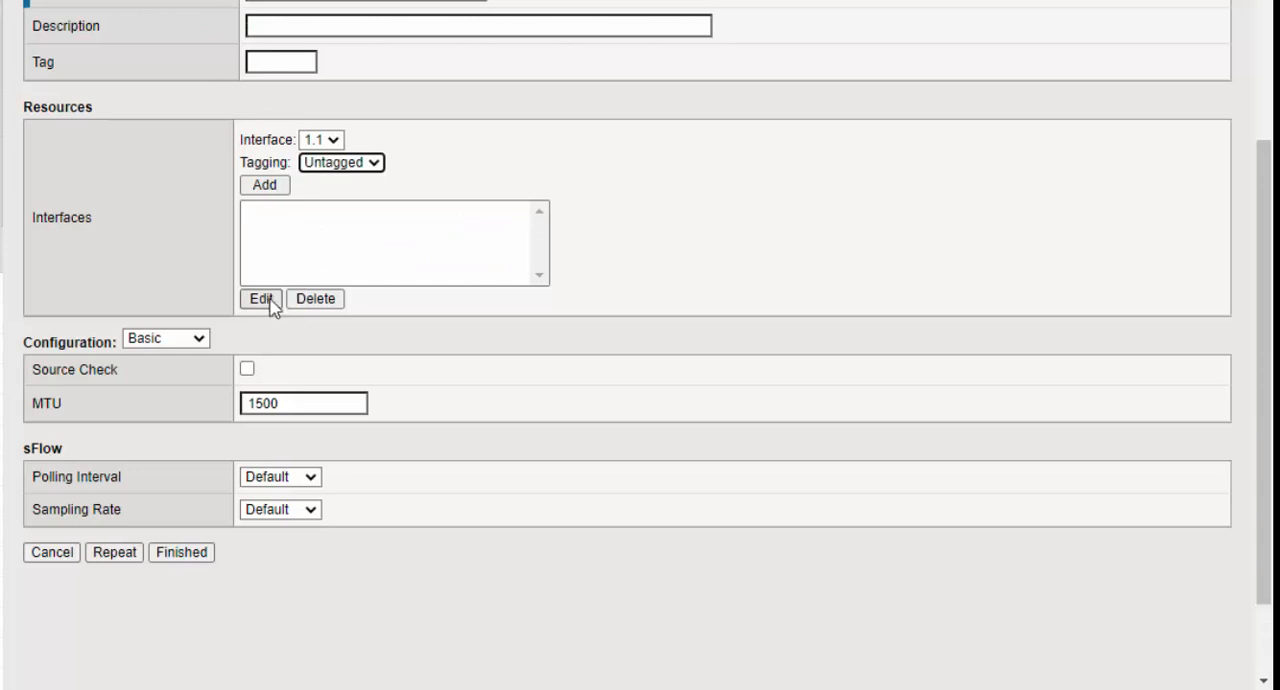
left_click(264, 184)
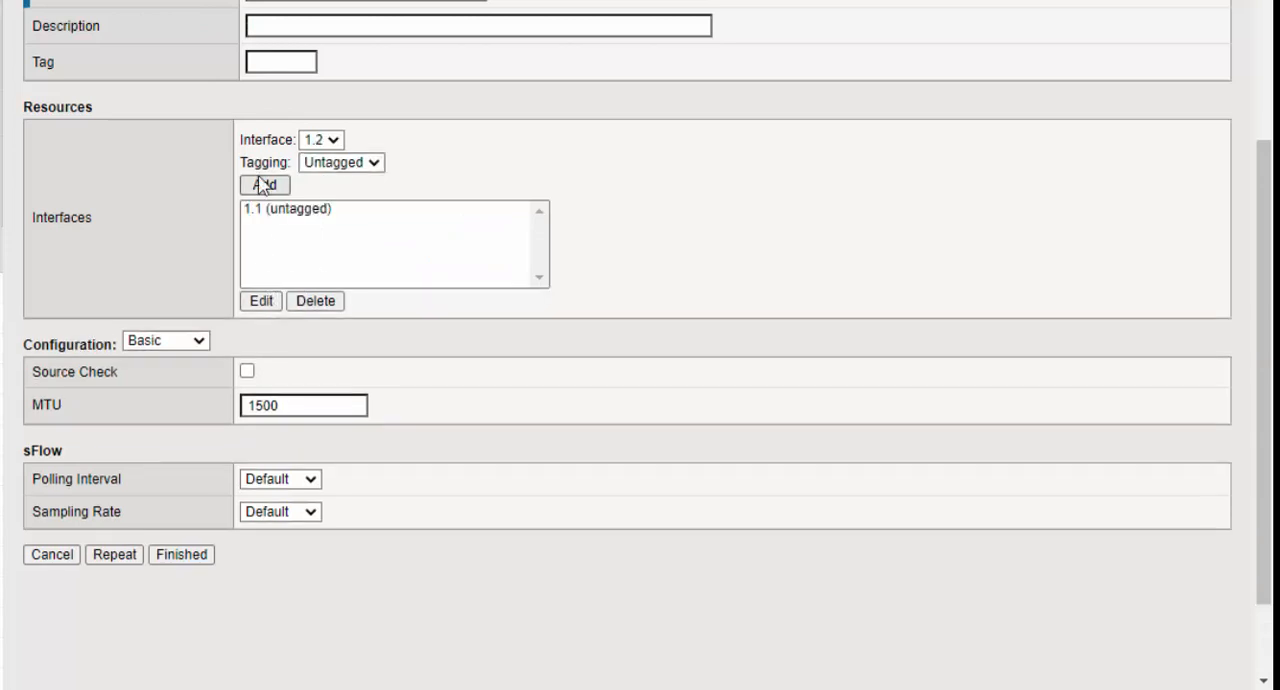
left_click(114, 552)
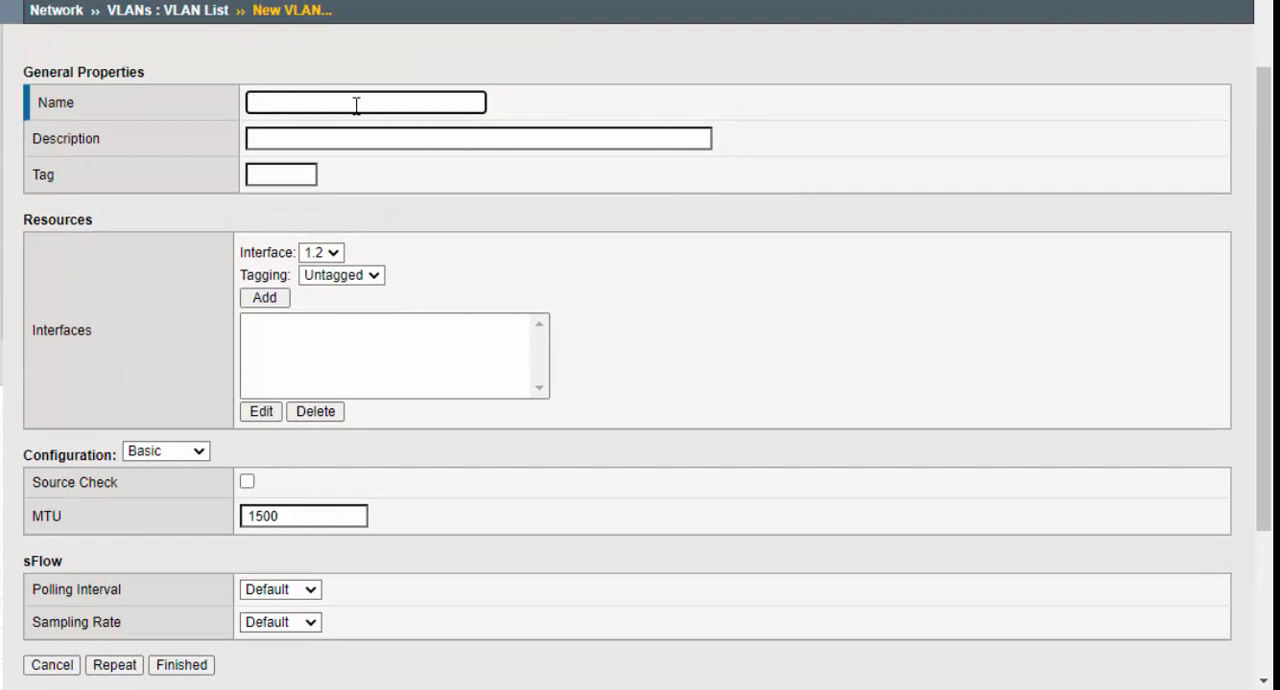
- Name the new VLAN VLAN10, leaving its description and tag empty
left_click(356, 104)
type("vlan")
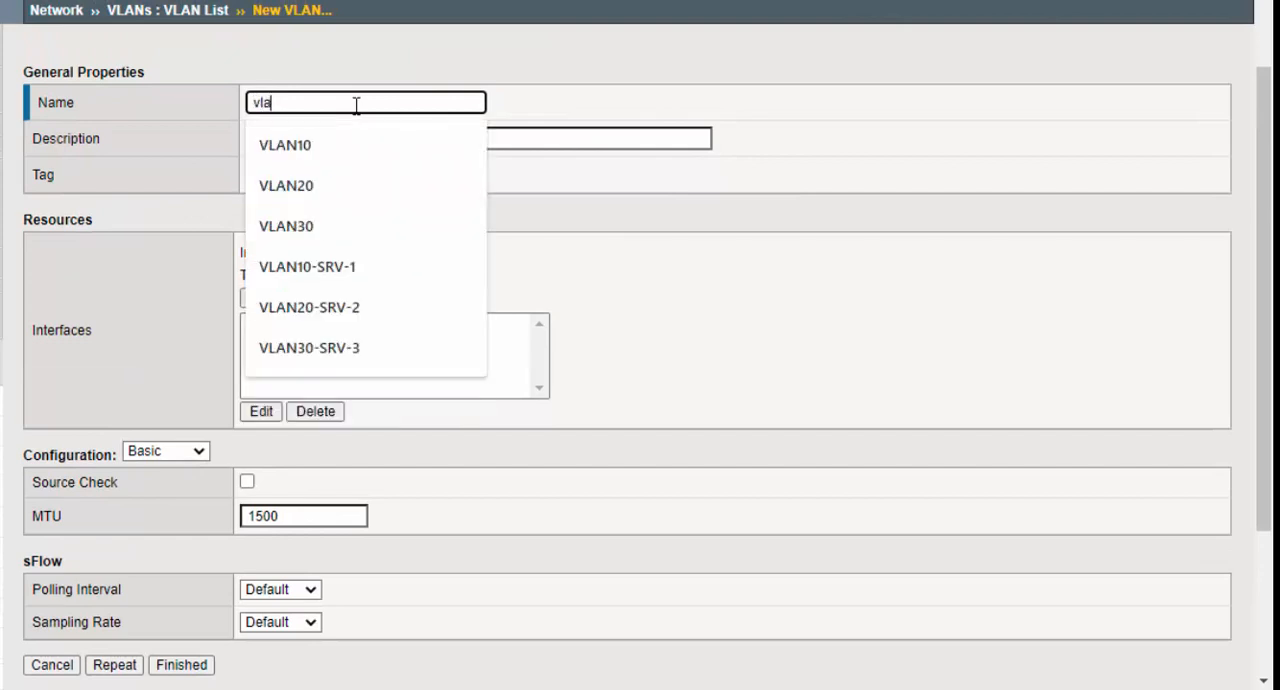
left_click(348, 137)
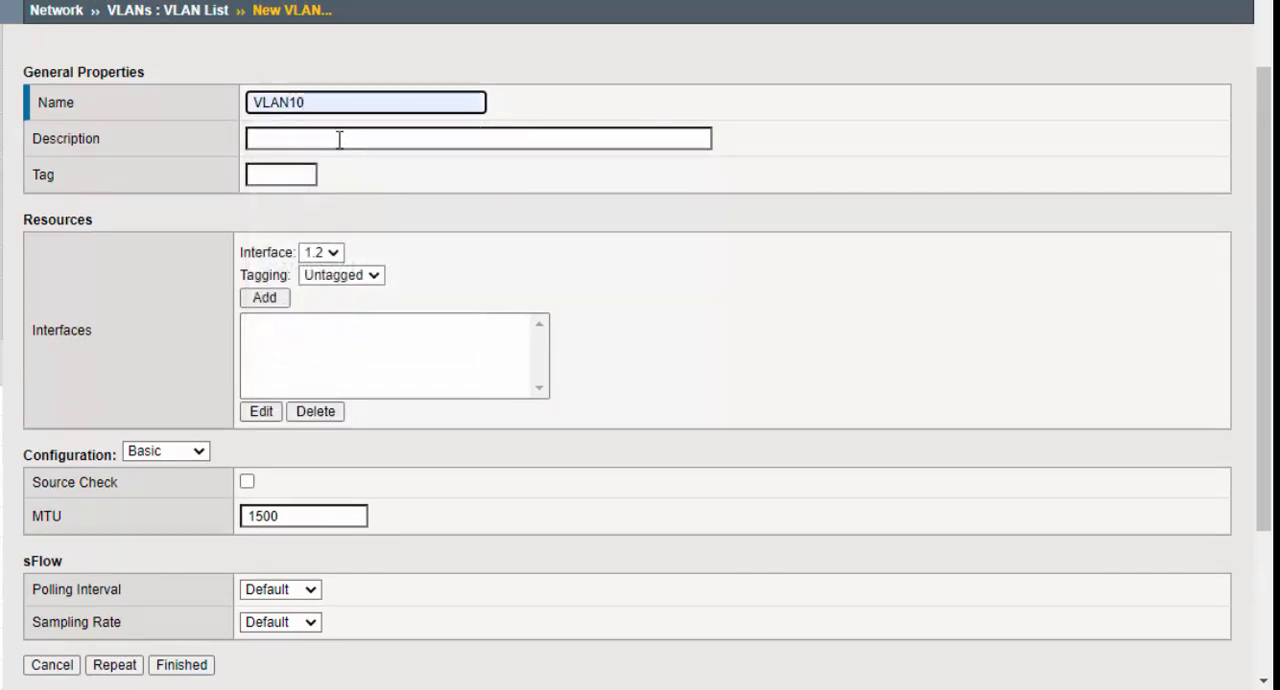
left_click(339, 140)
left_click(715, 98)
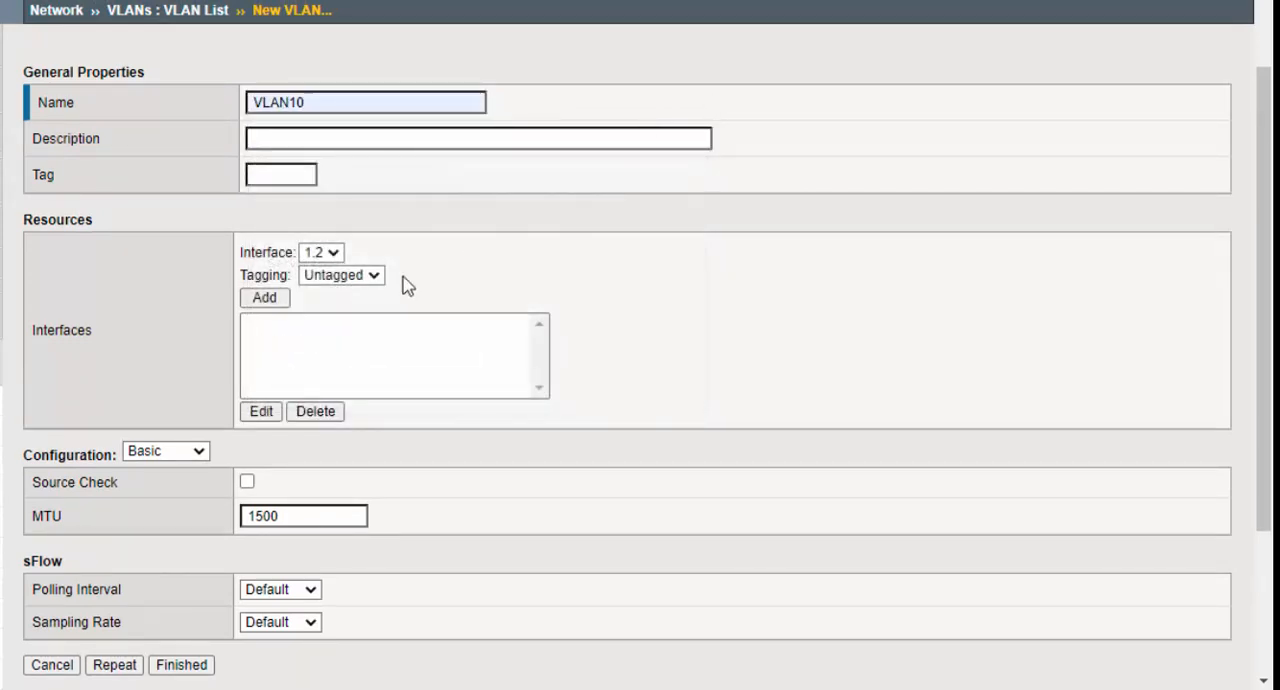
- Add interface 1.2 as tagged to VLAN10 and save it, keeping the form open for another VLAN
left_click(328, 276)
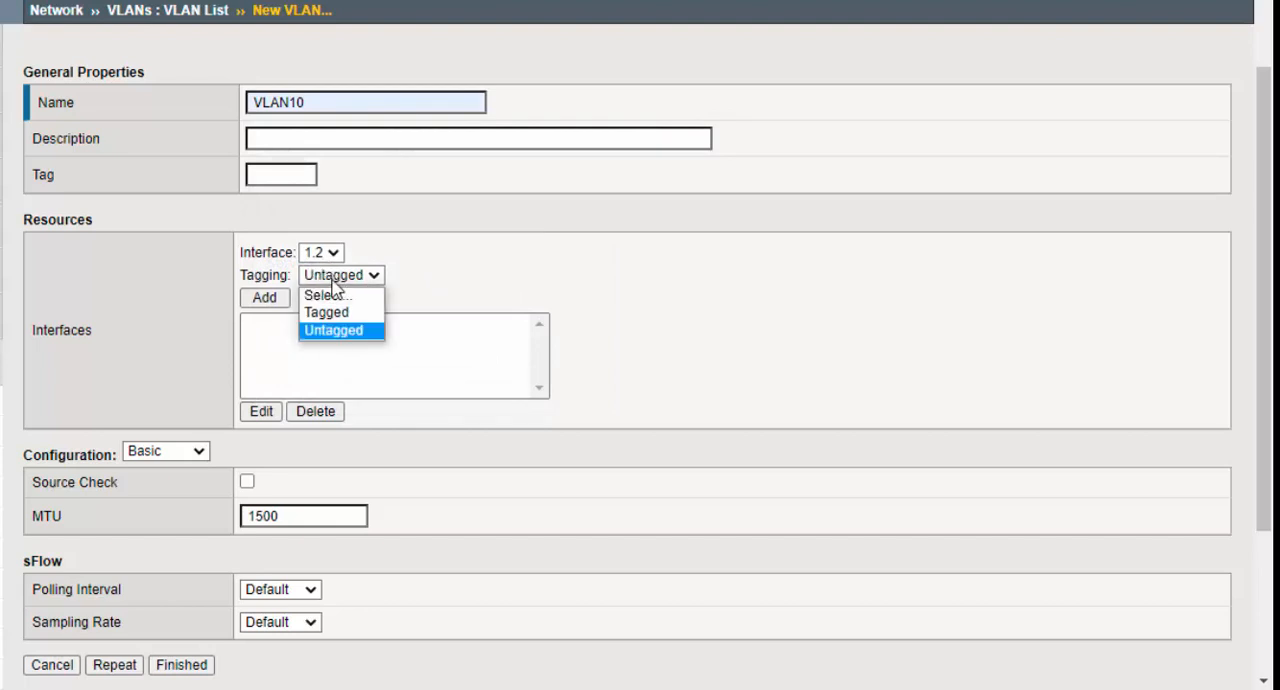
left_click(302, 309)
left_click(266, 299)
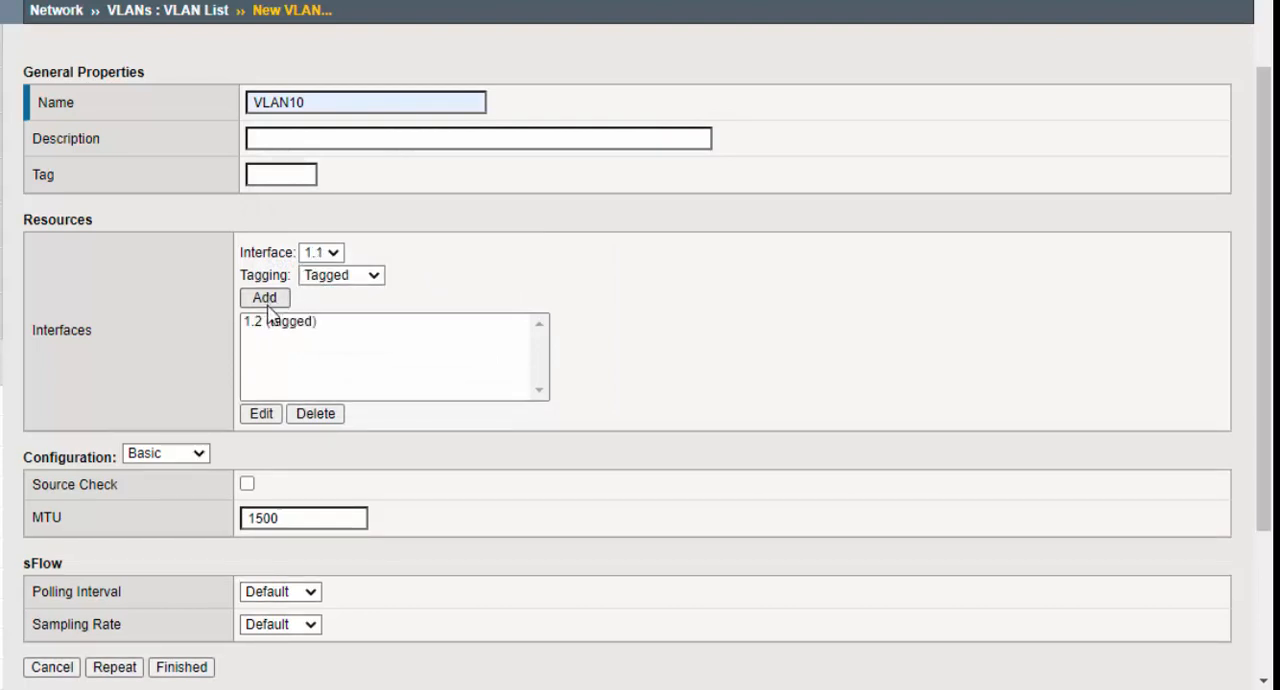
scroll(180, 580, "down", 2)
left_click(118, 559)
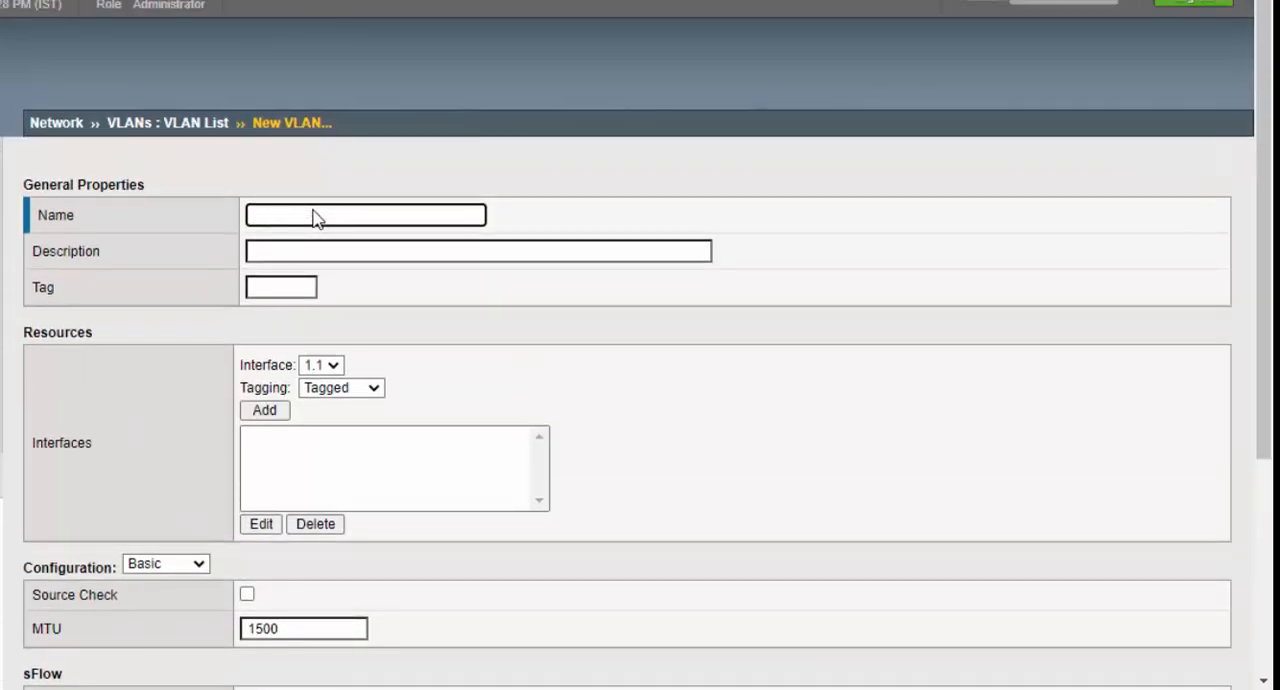
- Name the next VLAN VLAN20 and set its tag to 20
left_click(313, 217)
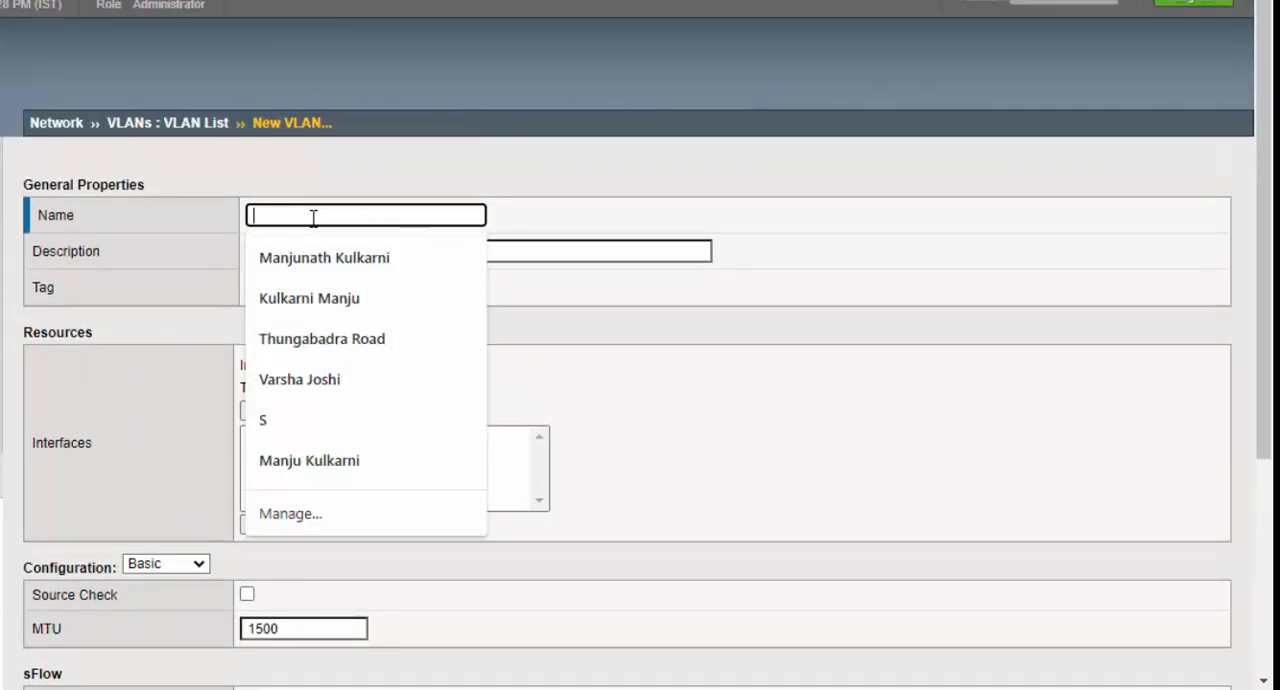
type("vln")
key("BackSpace")
key("BackSpace")
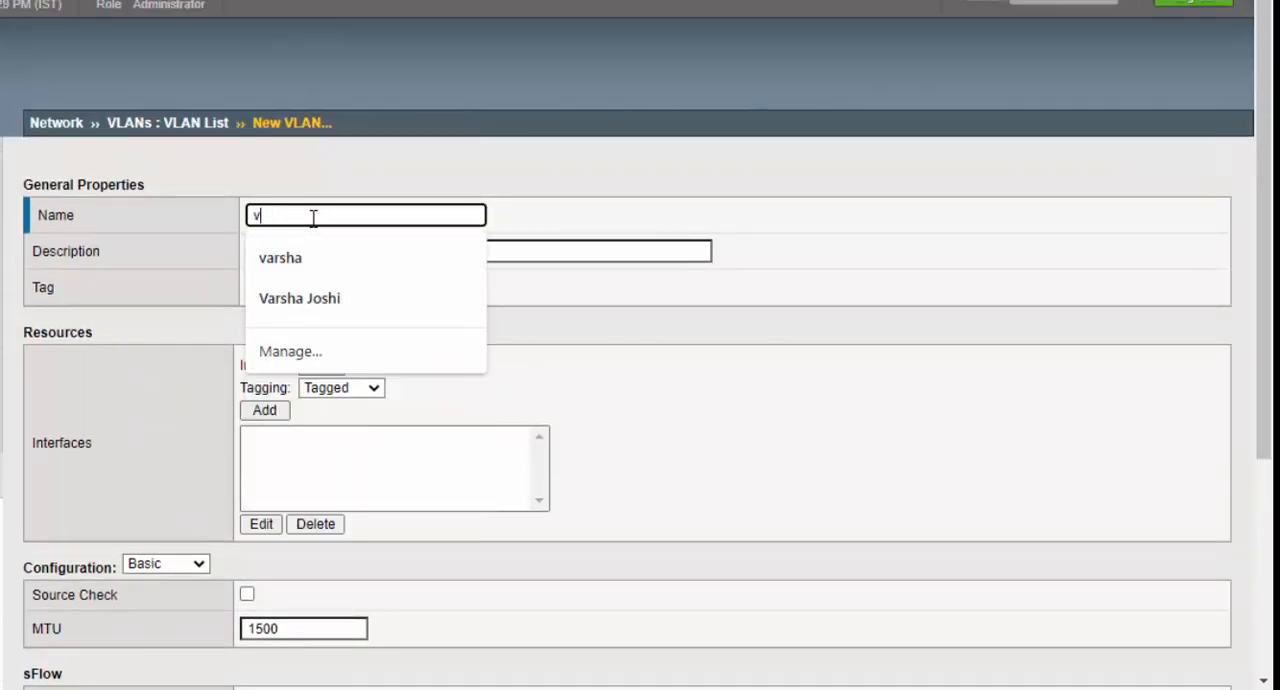
type("la")
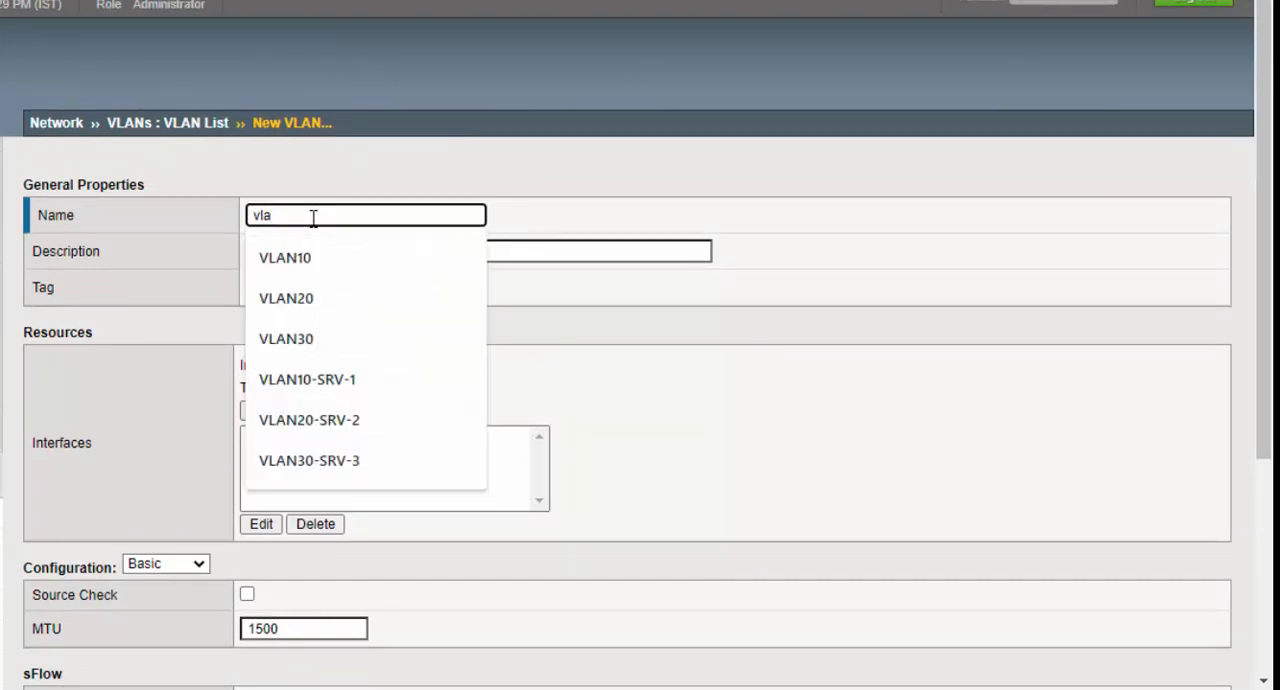
left_click(303, 298)
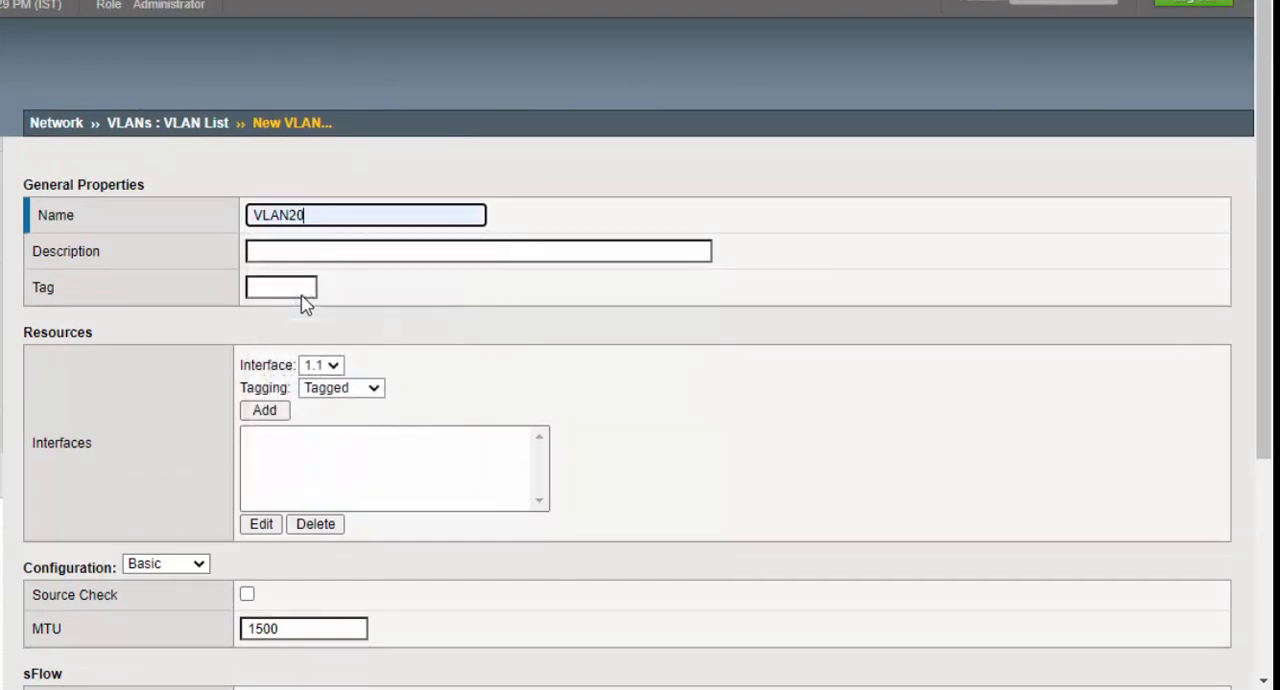
left_click(296, 285)
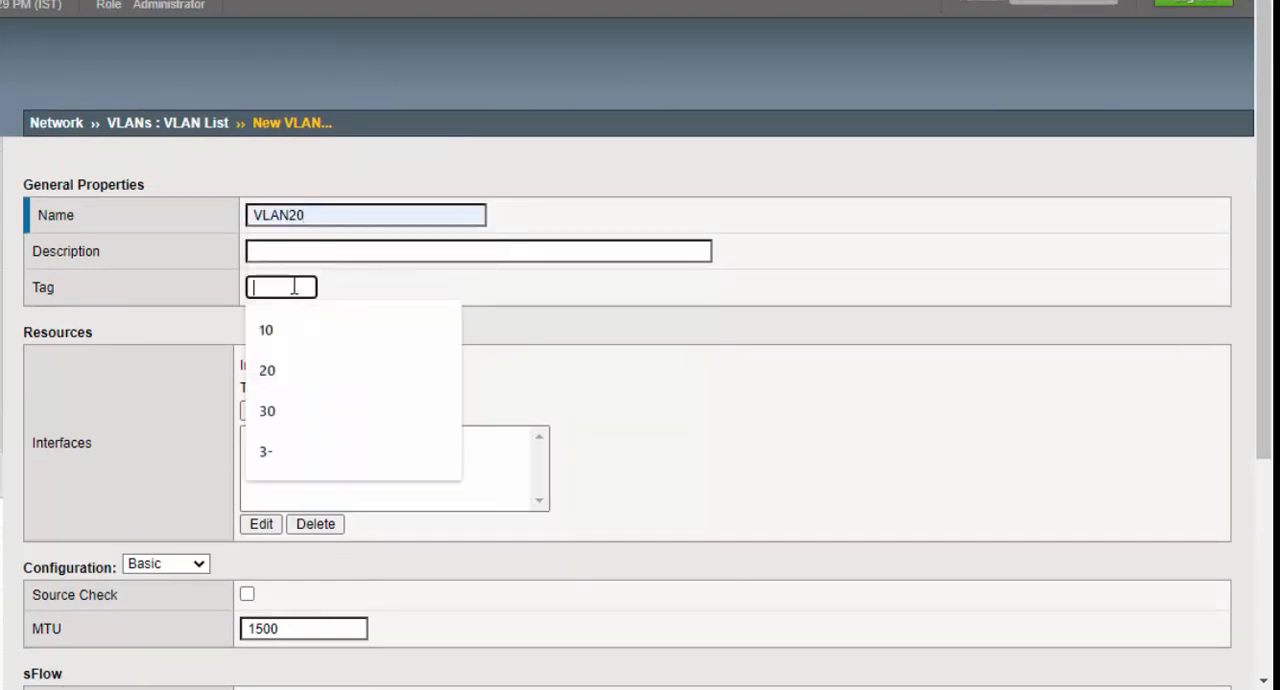
type("20")
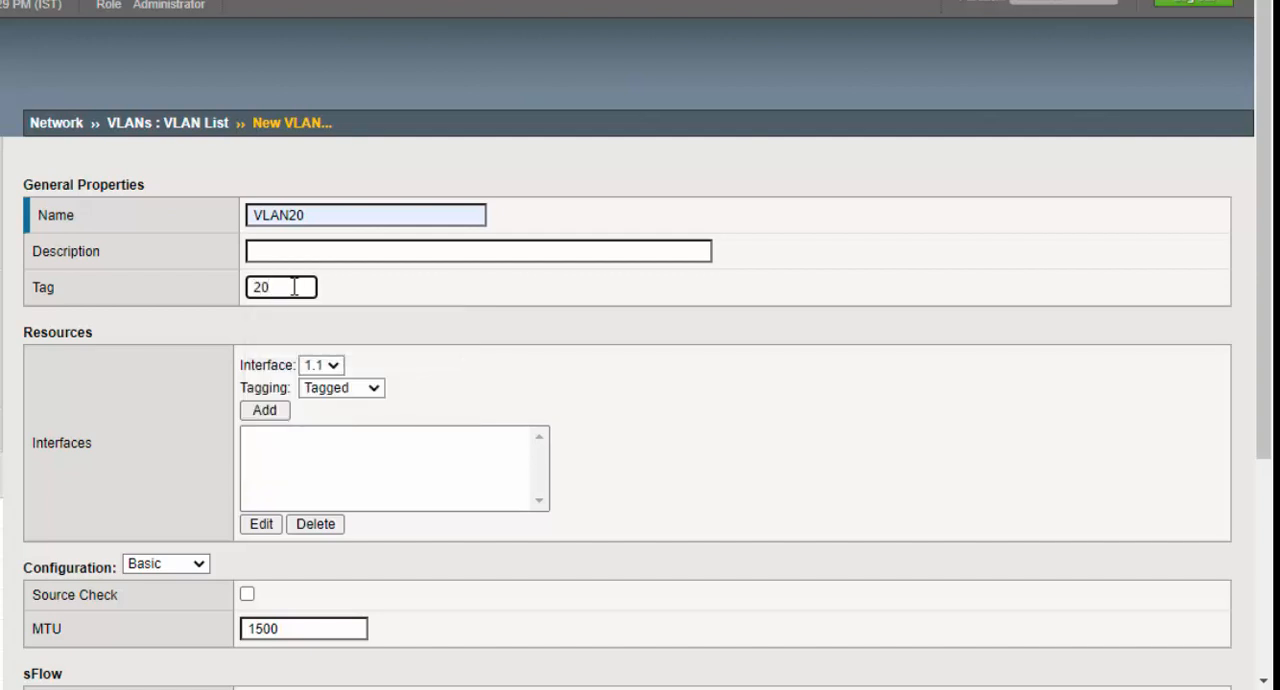
- Add interface 1.2 as tagged to VLAN20 and save it, keeping the form open for another VLAN
left_click(336, 369)
left_click(337, 380)
left_click(364, 392)
left_click(345, 430)
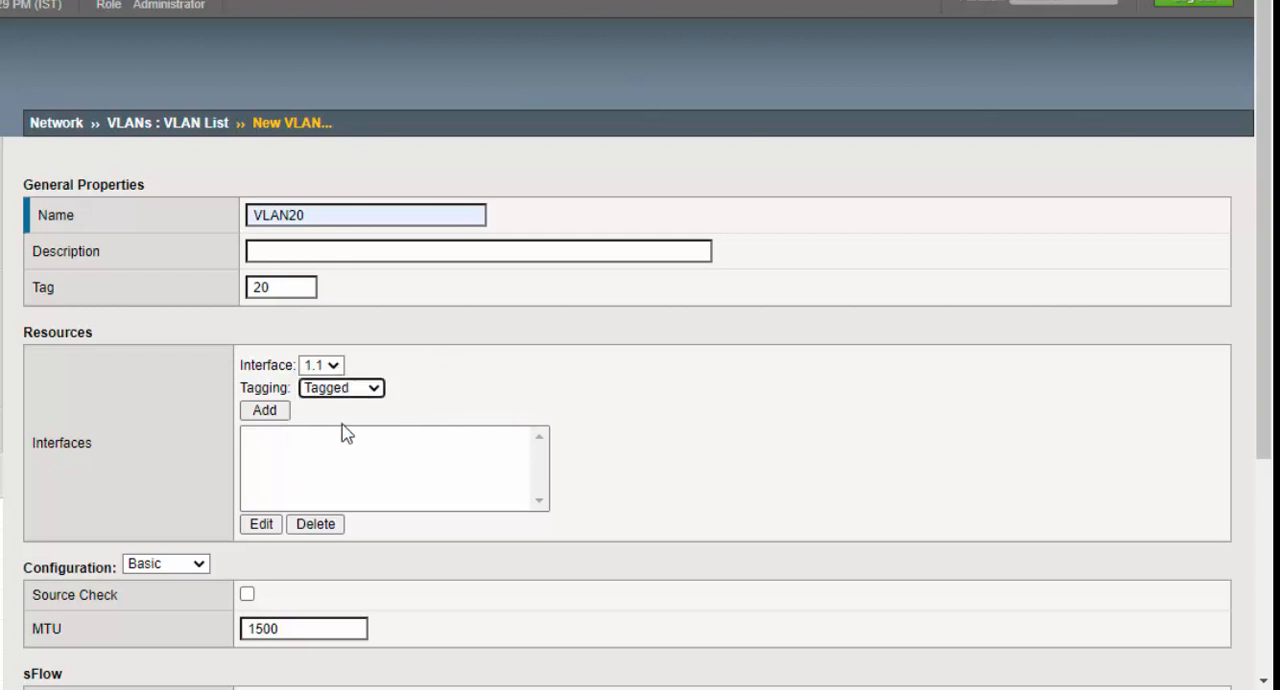
left_click(320, 367)
left_click(313, 402)
left_click(264, 410)
scroll(308, 445, "down", 1)
scroll(308, 445, "down", 2)
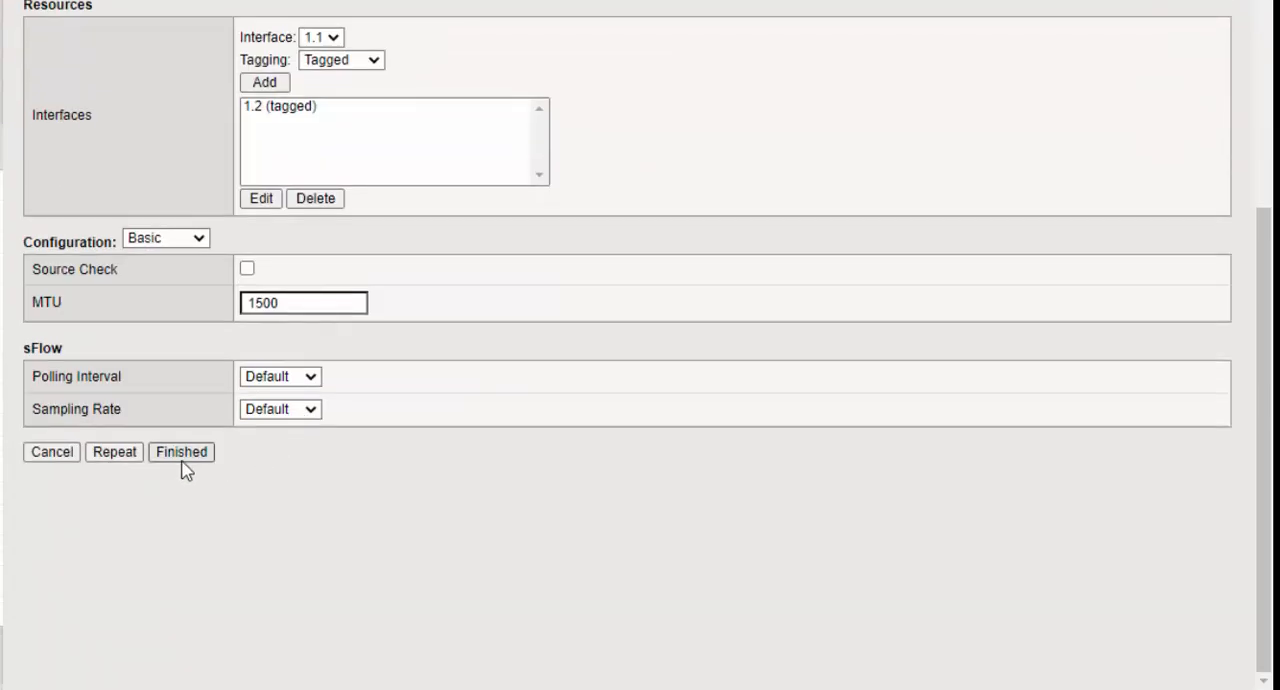
left_click(130, 453)
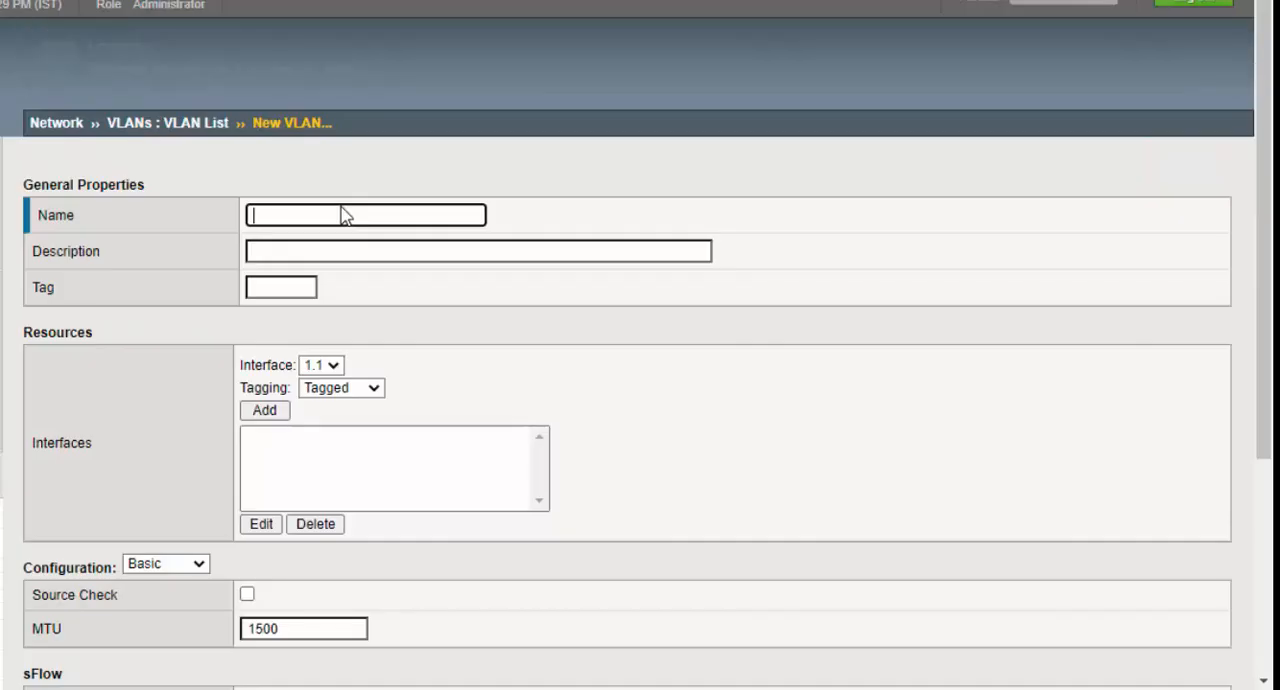
- Name the next VLAN VLAN30 and set its tag to 30
left_click(330, 215)
type("vlan")
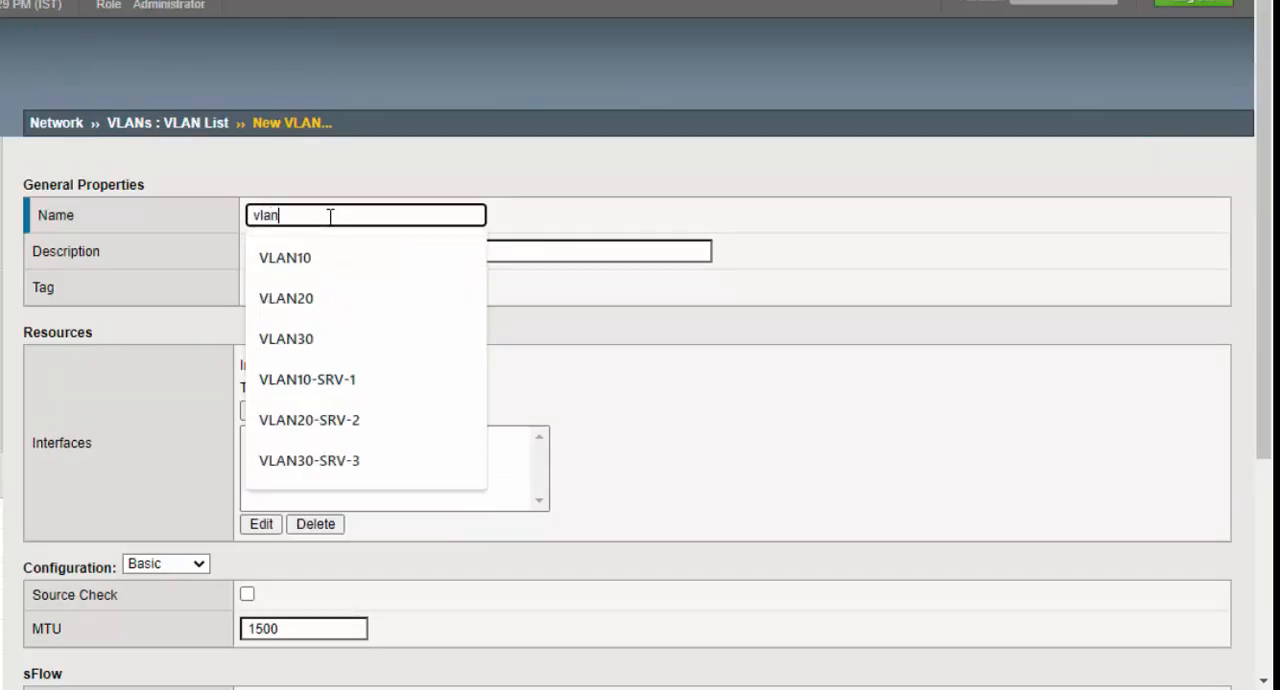
left_click(318, 345)
left_click(286, 289)
type("30")
left_click(293, 316)
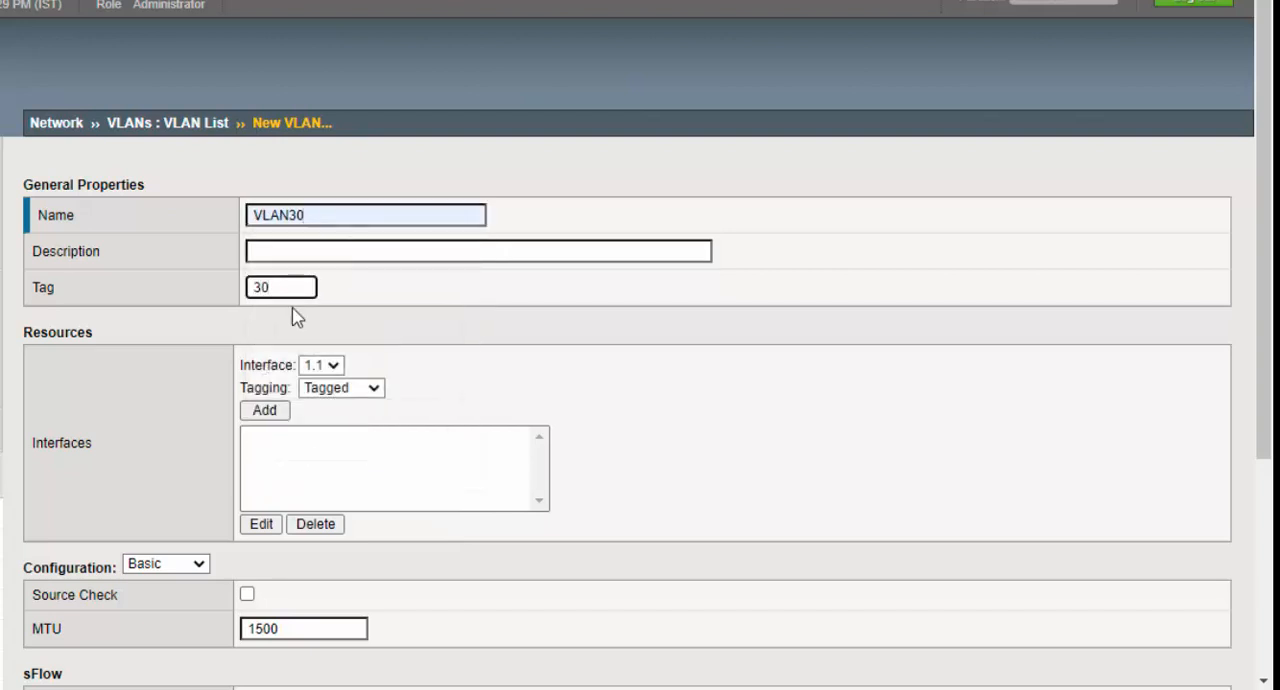
- Add interface 1.2 as tagged to VLAN30 and finish creating it, returning to the VLAN list
left_click(334, 368)
left_click(313, 403)
left_click(345, 388)
left_click(320, 424)
left_click(266, 411)
scroll(272, 450, "down", 3)
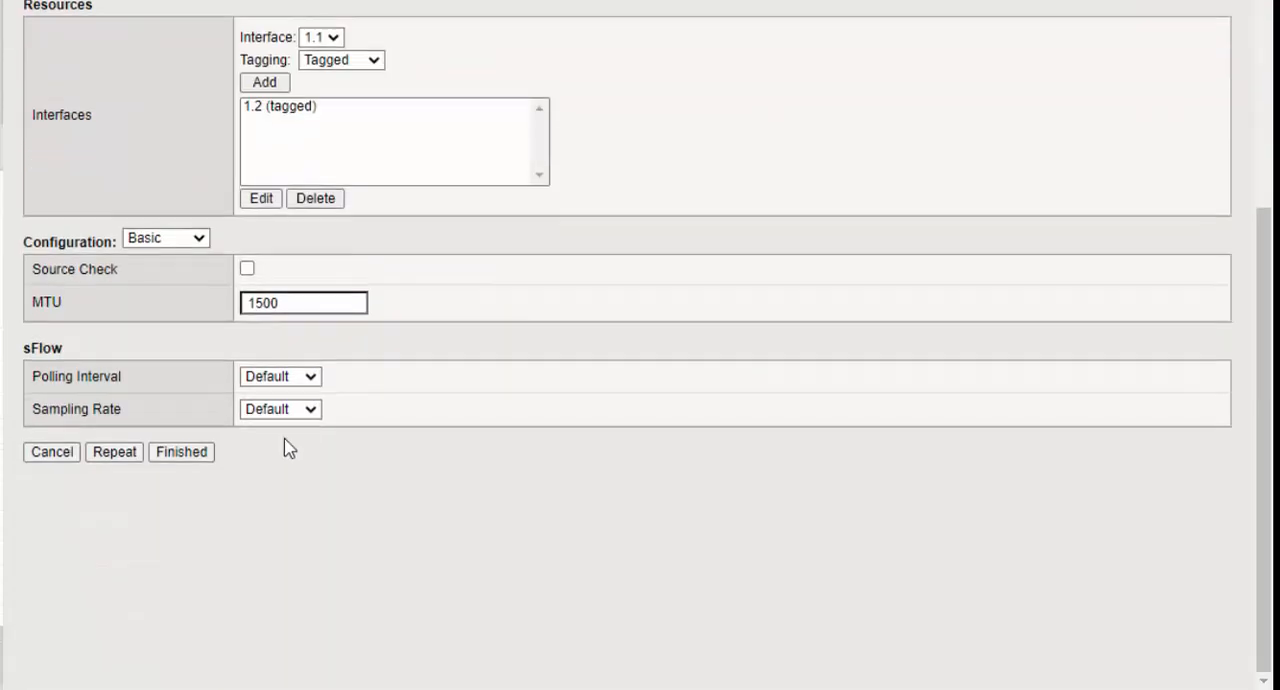
left_click(188, 452)
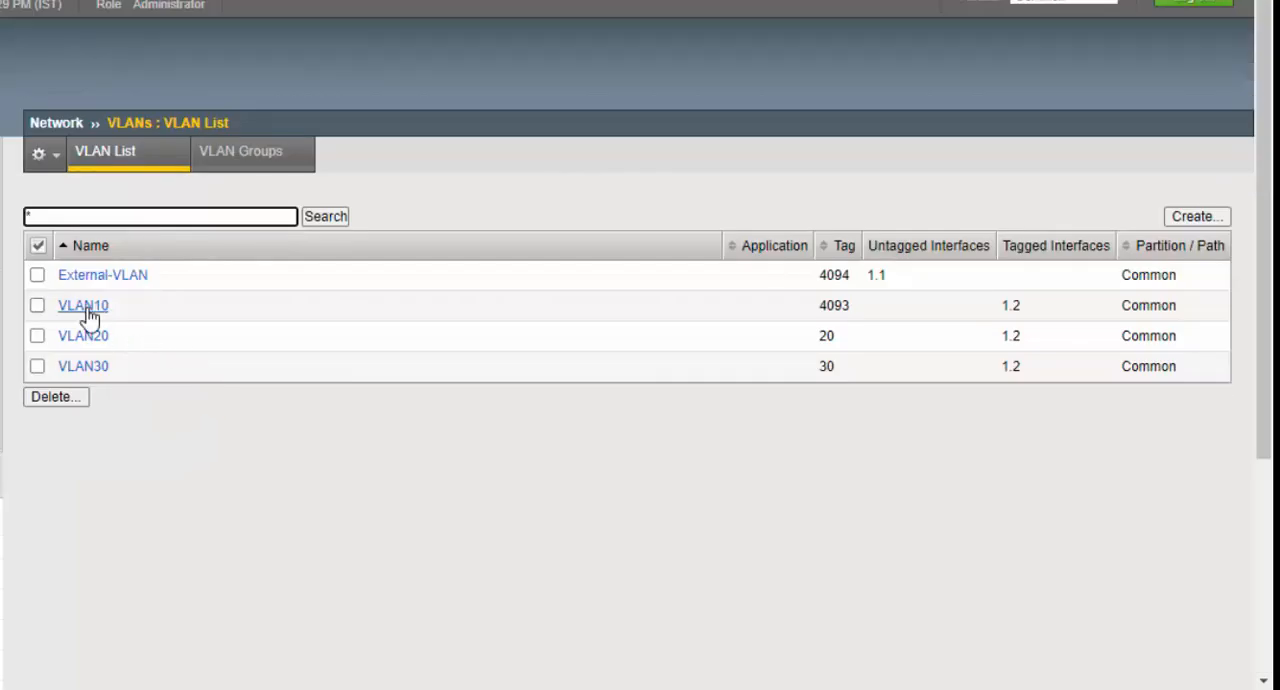
- Open the properties of VLAN10, set its tag to 10 and update it
left_click(86, 312)
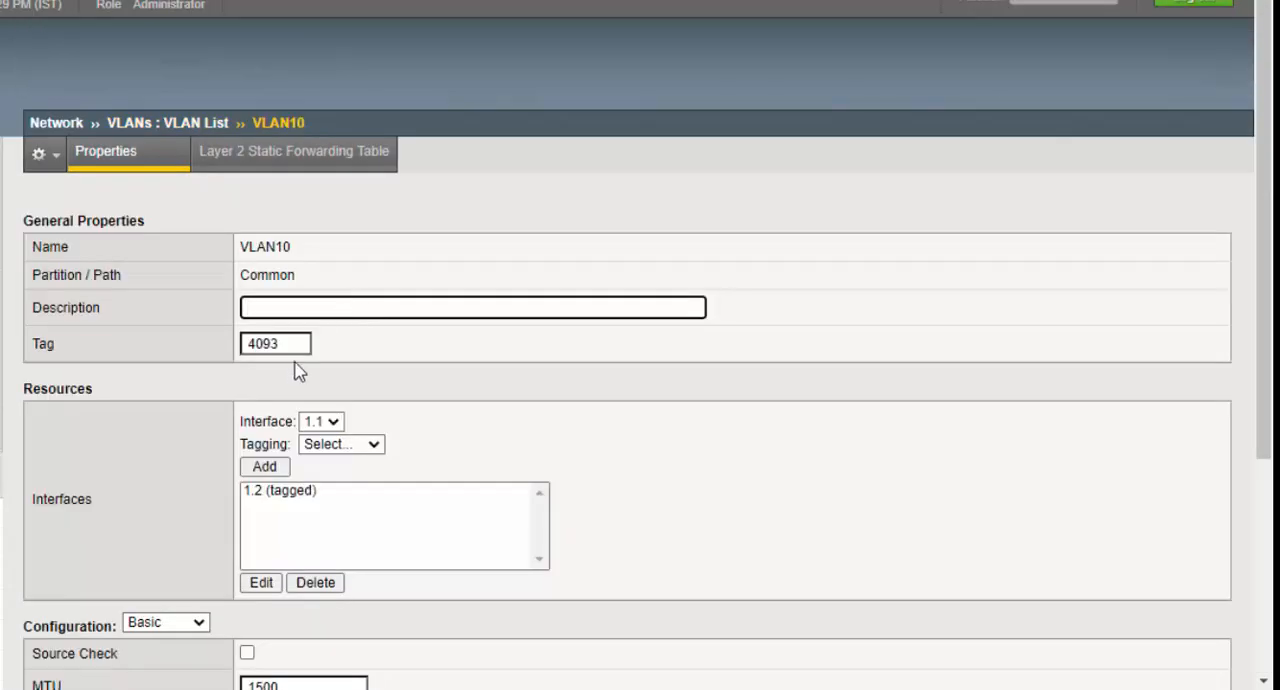
double_click(285, 343)
type("10")
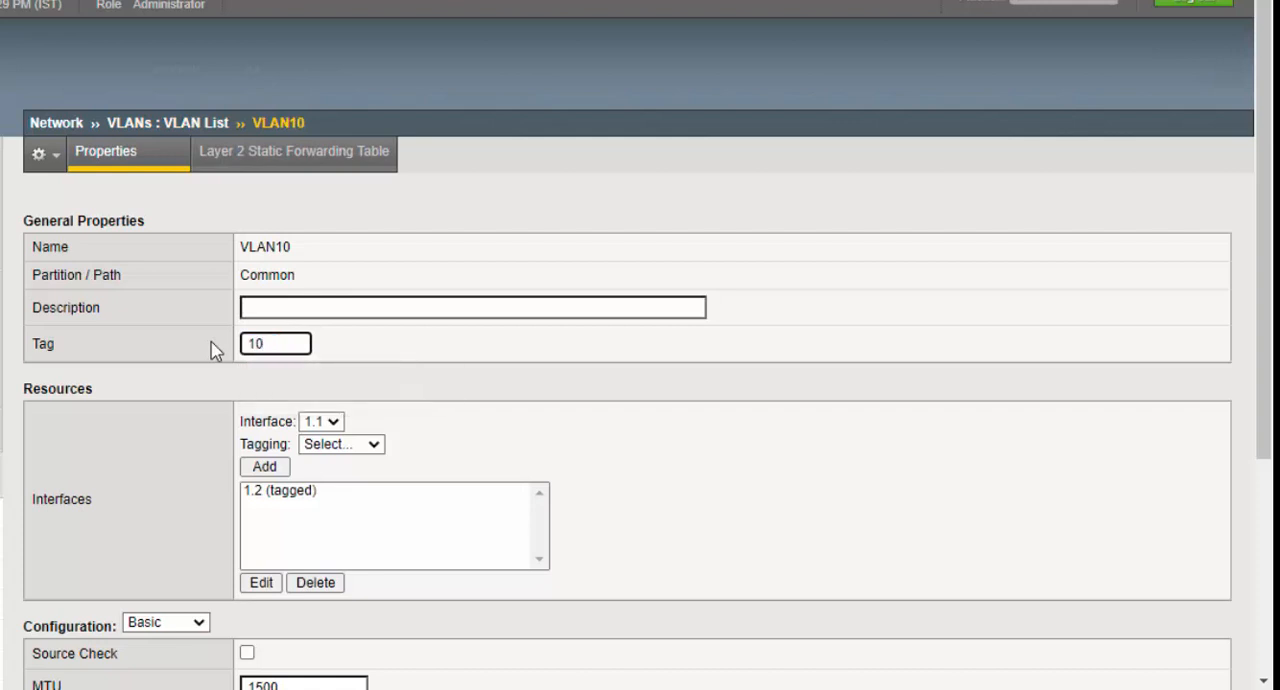
left_click(330, 428)
left_click(474, 476)
scroll(340, 512, "down", 3)
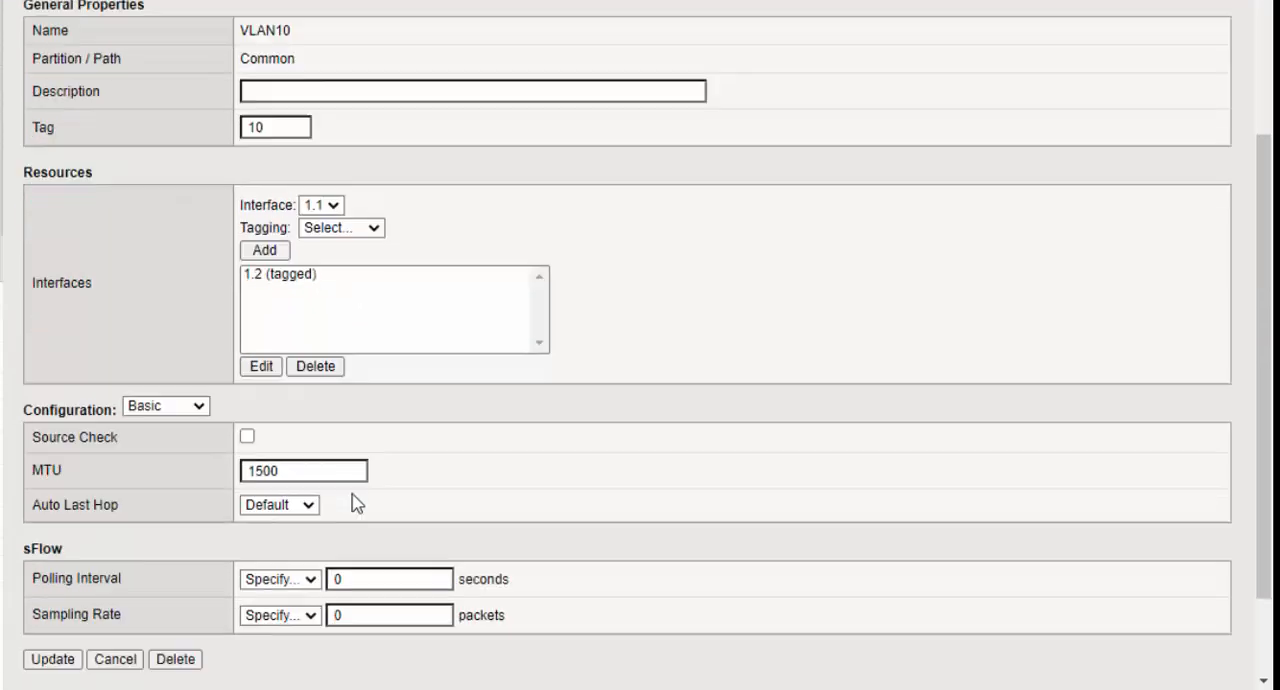
left_click(52, 550)
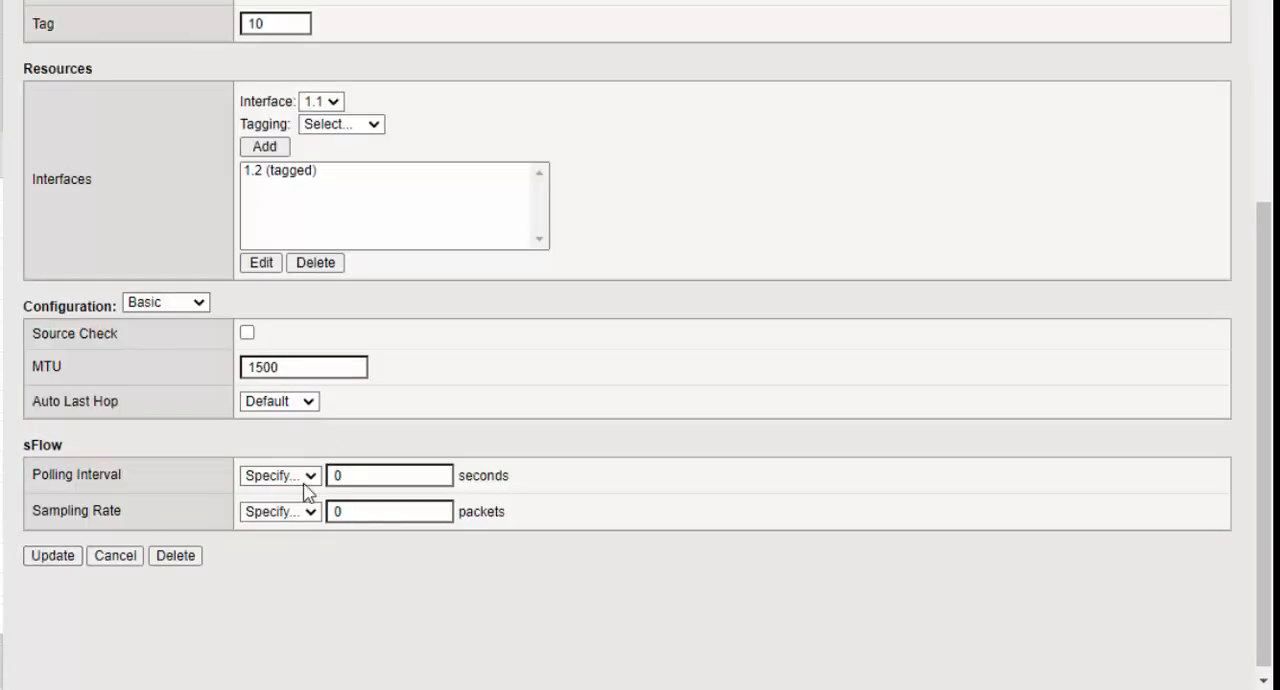
- Return to the VLAN list and check the tag assigned to External-VLAN
scroll(305, 550, "up", 3)
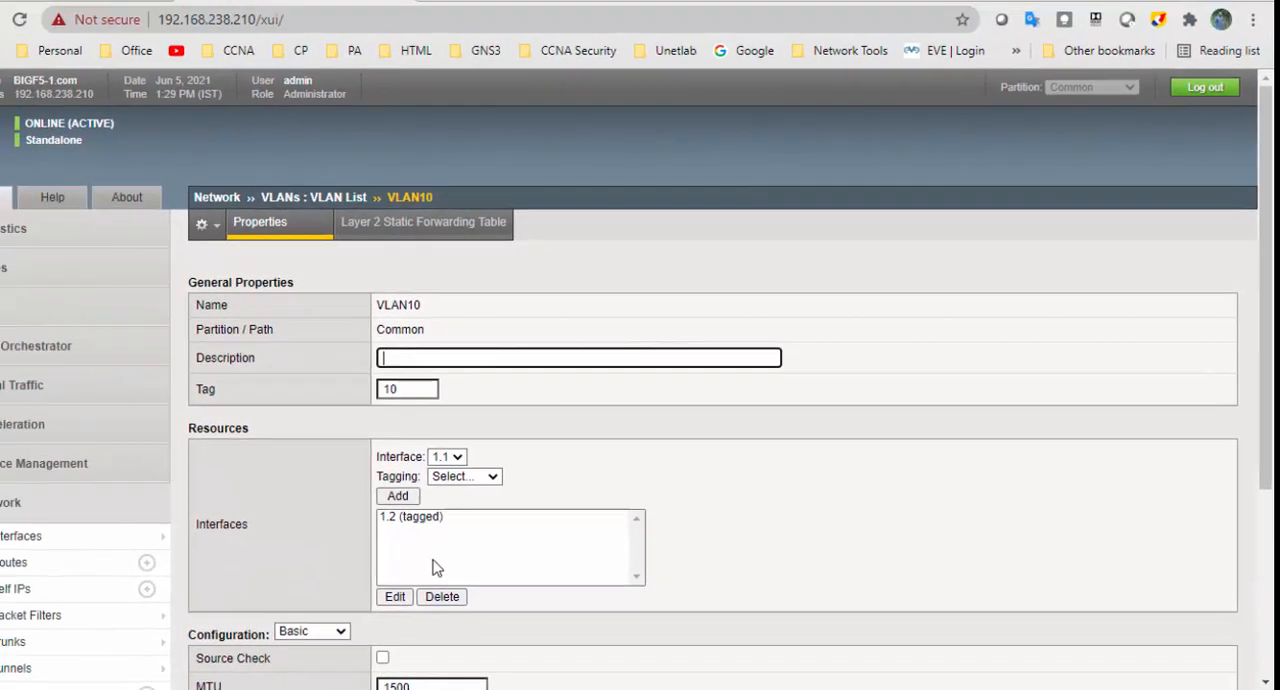
scroll(230, 545, "down", 3)
scroll(350, 565, "down", 1)
left_click(80, 458)
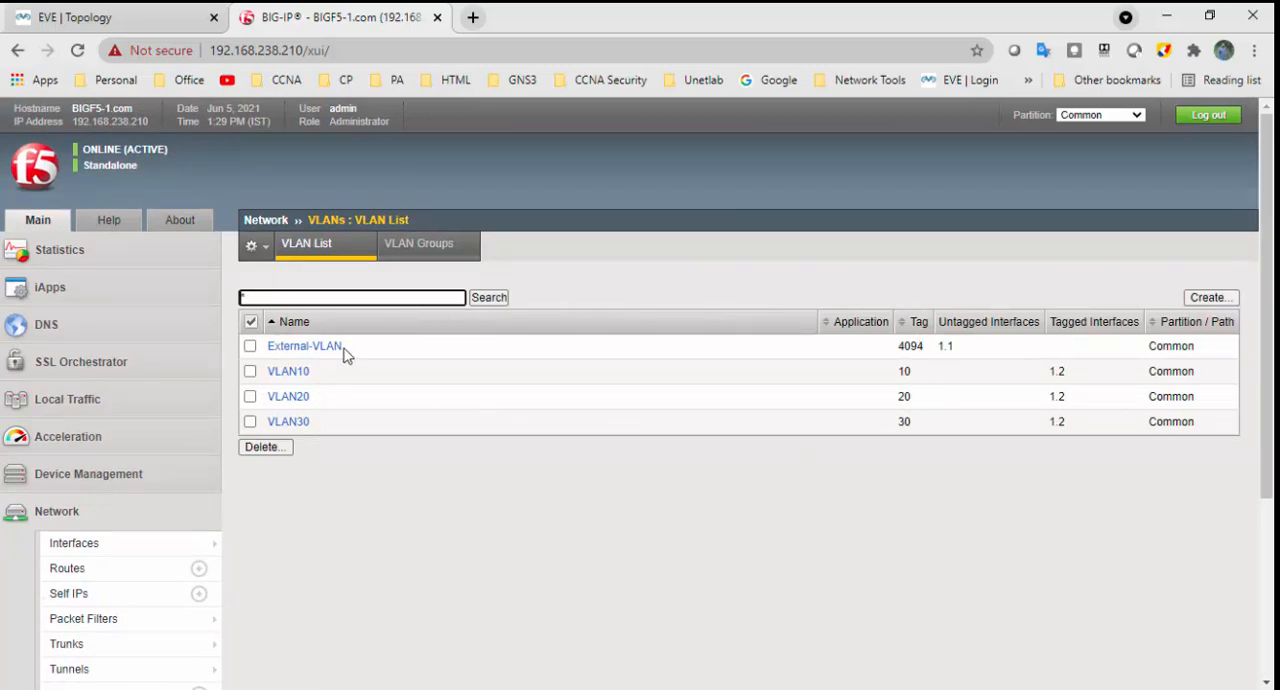
left_click_drag(900, 345, 927, 355)
- Open the network's self IP list and start a new self IP named External-SelfIP
scroll(927, 432, "down", 2)
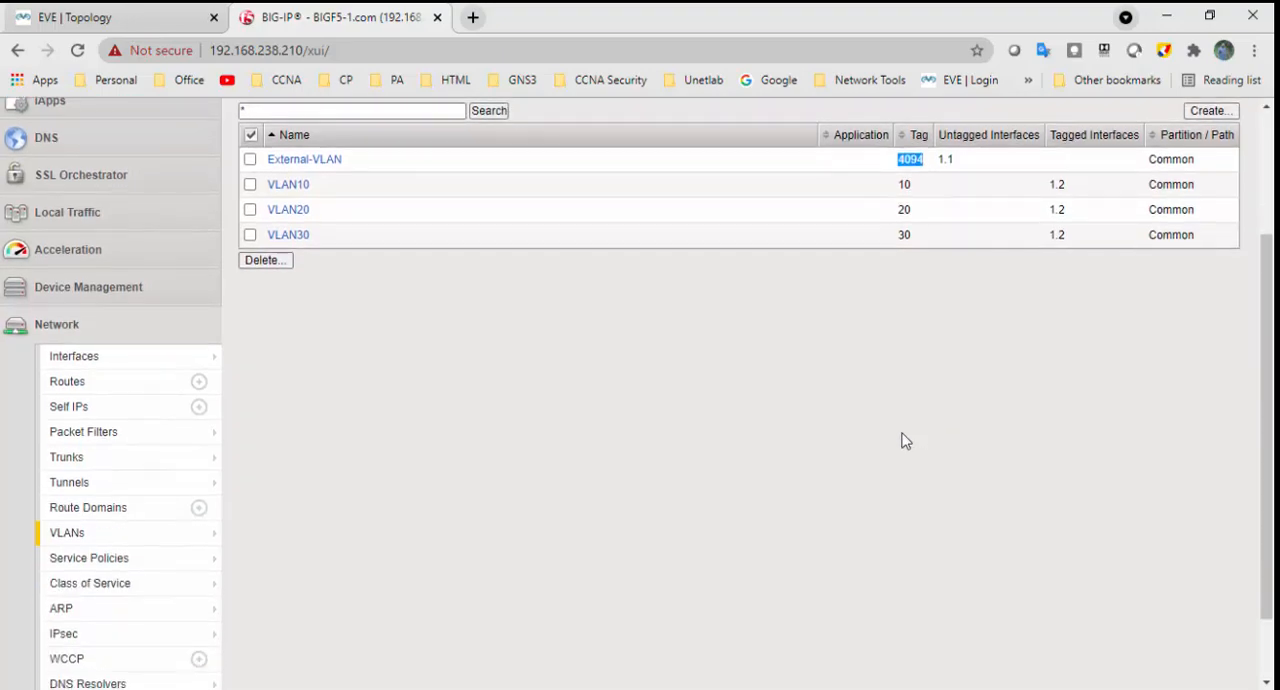
left_click(160, 413)
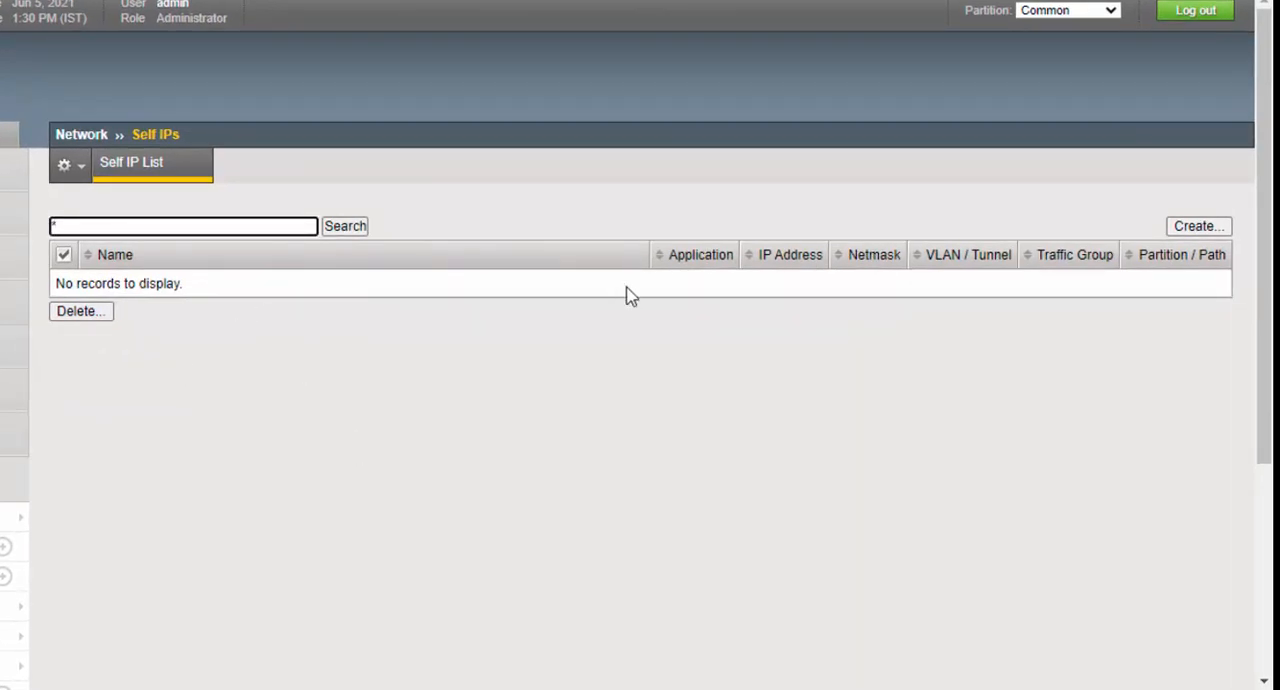
left_click(1219, 232)
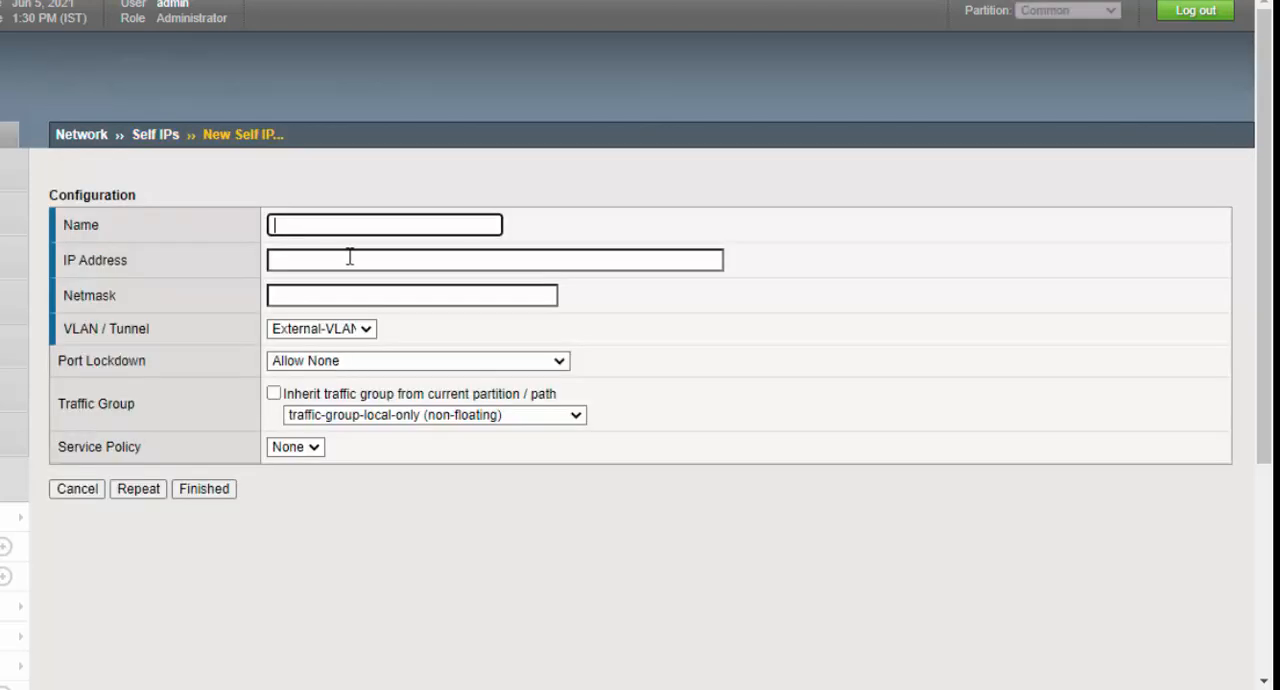
left_click(354, 226)
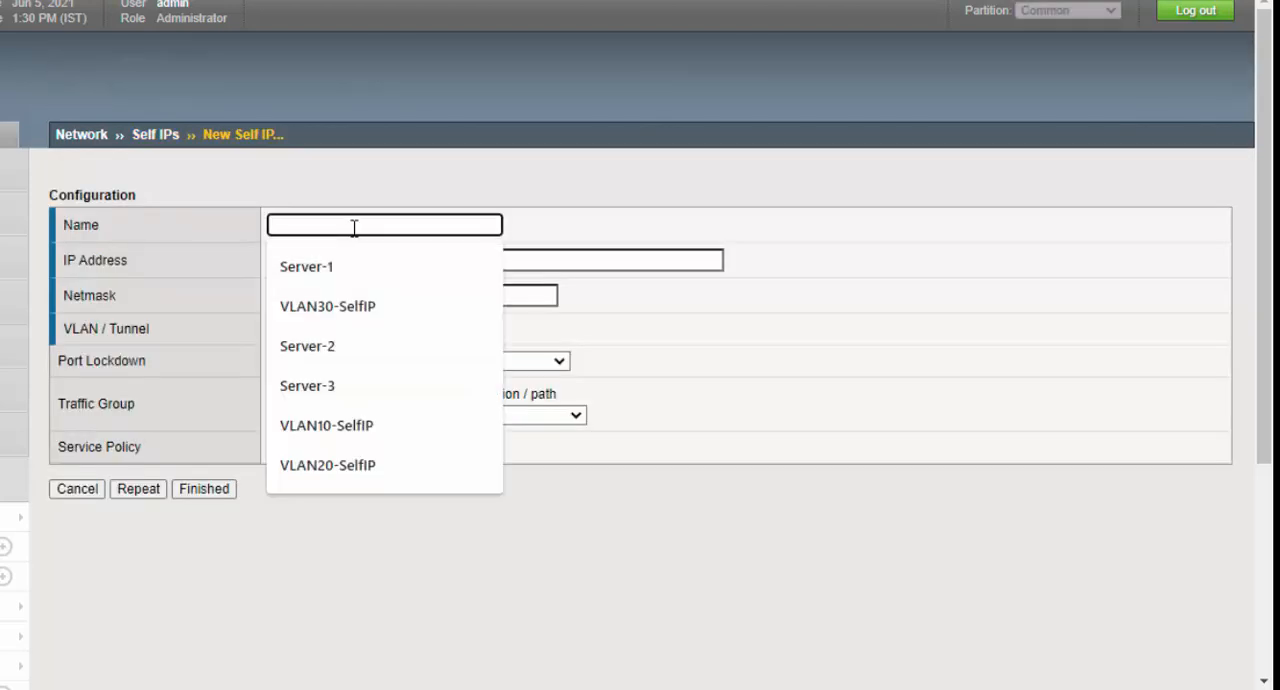
type("E")
left_click(357, 268)
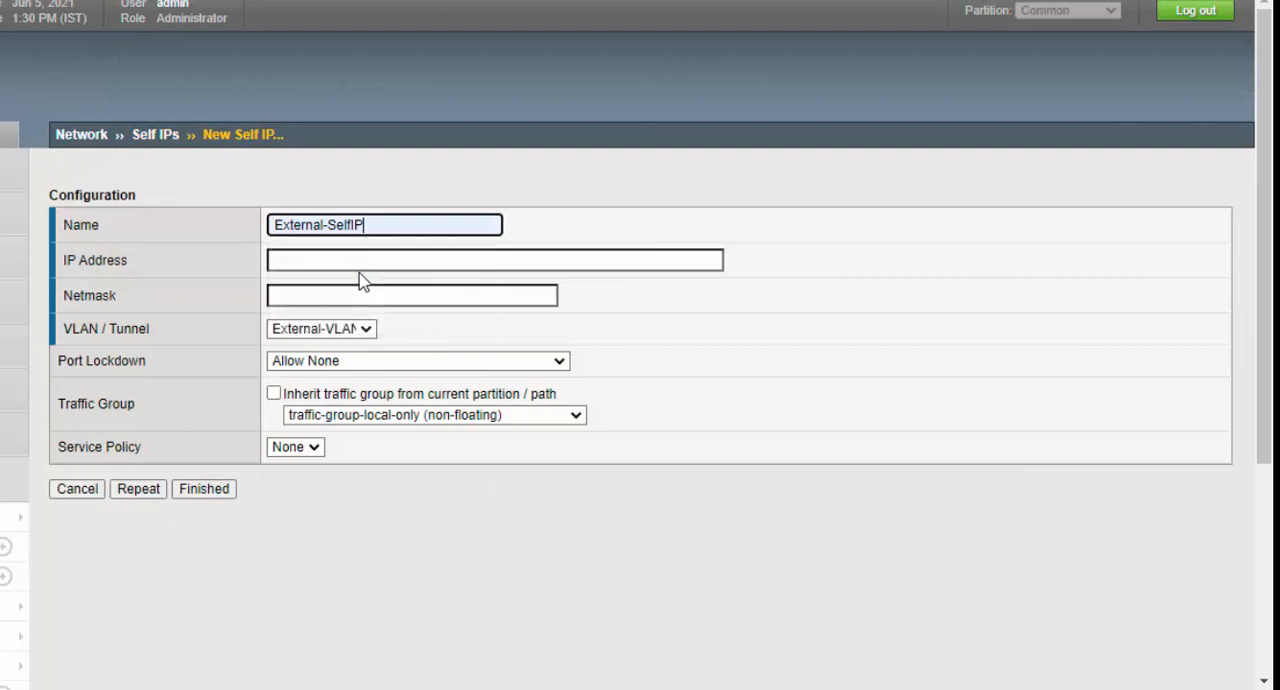
- Give External-SelfIP the address 192.168.230.100 and netmask 255.255.255.0, and assign it to External-VLAN
left_click(369, 262)
type("192.168.230.100")
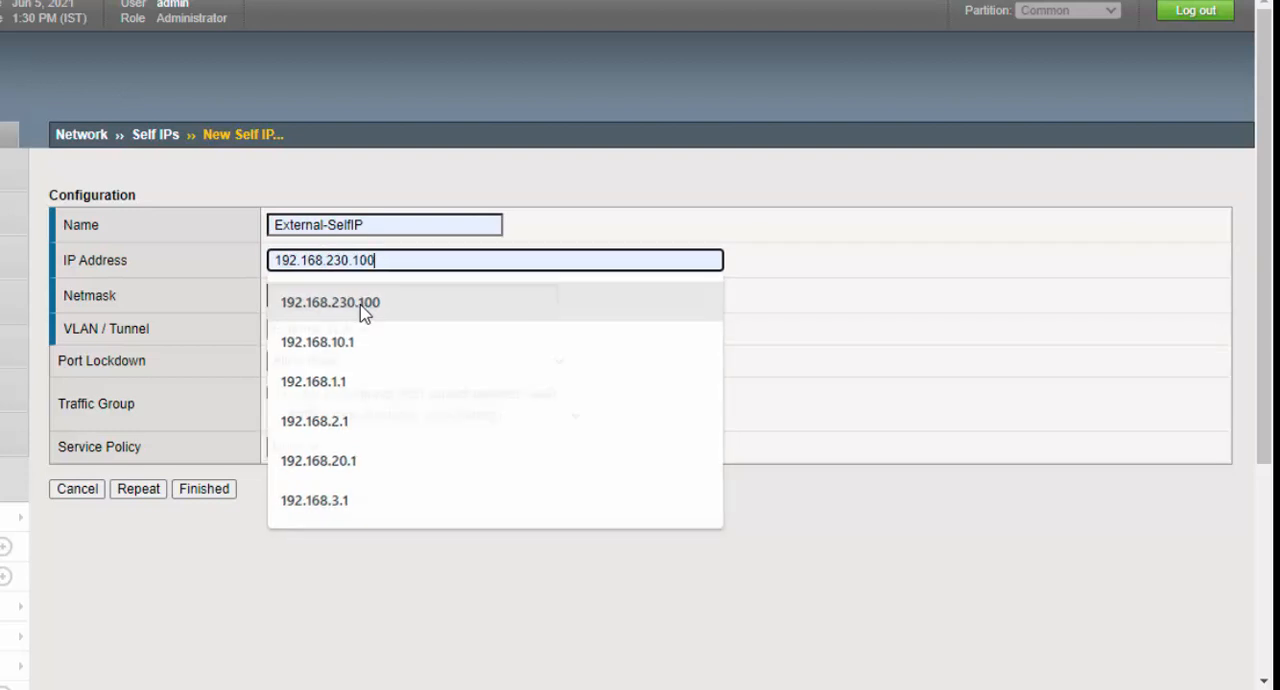
left_click(365, 313)
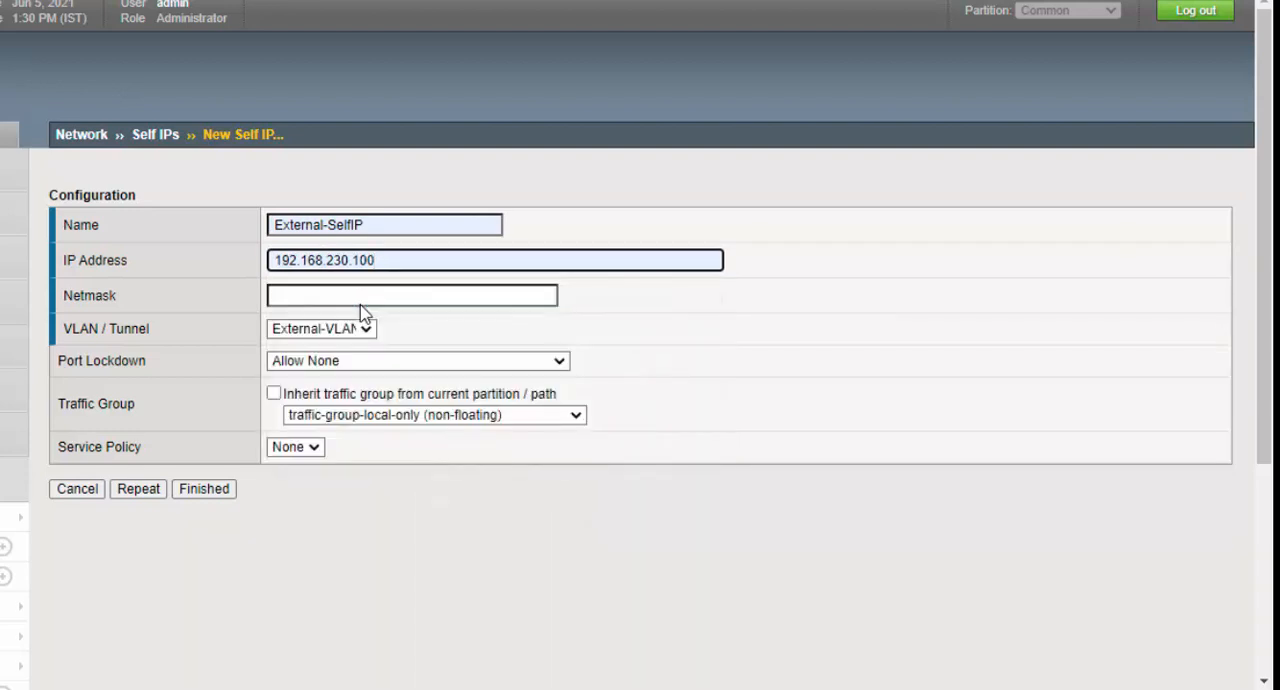
left_click(362, 298)
left_click(362, 338)
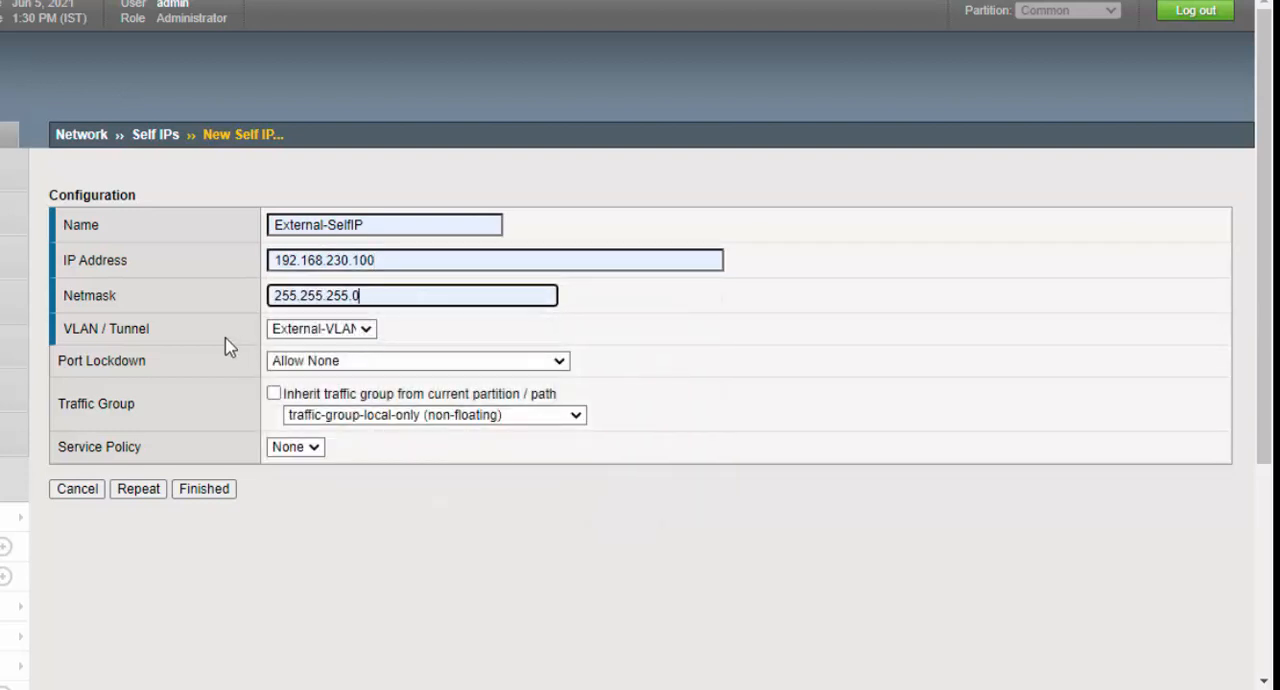
left_click(362, 331)
left_click(352, 366)
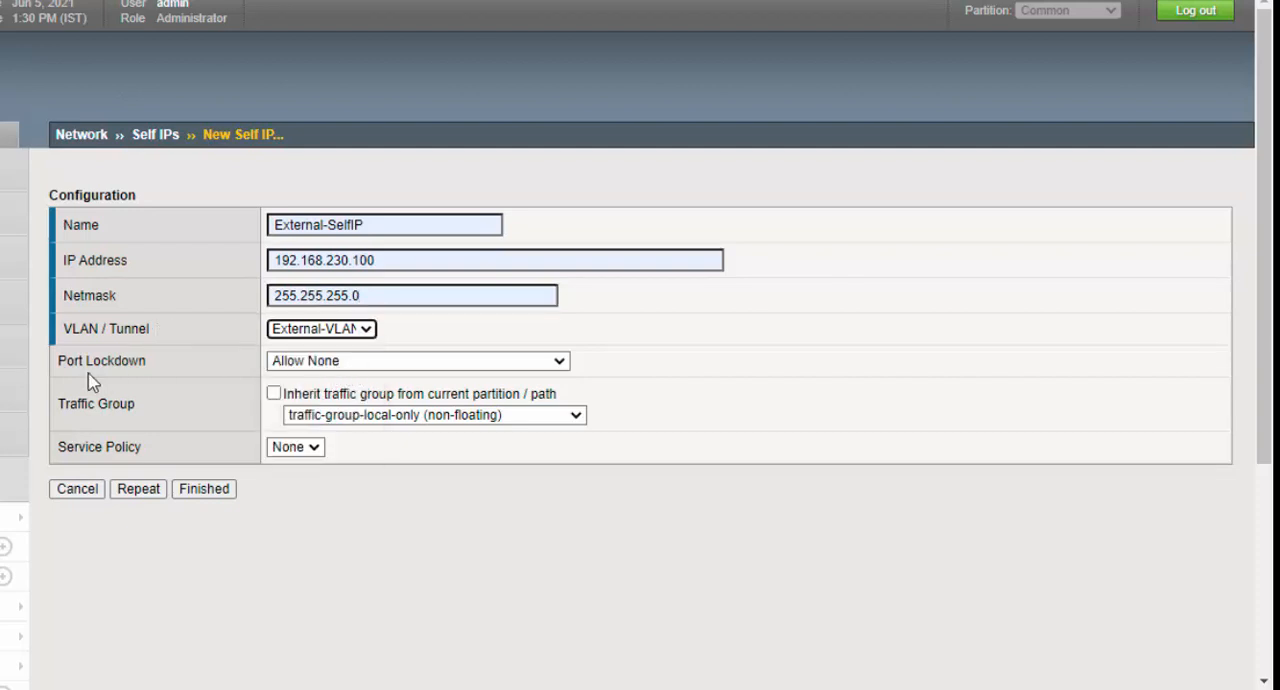
- Set External-SelfIP's port lockdown to Allow Default and save it, continuing with another new self IP
left_click(330, 362)
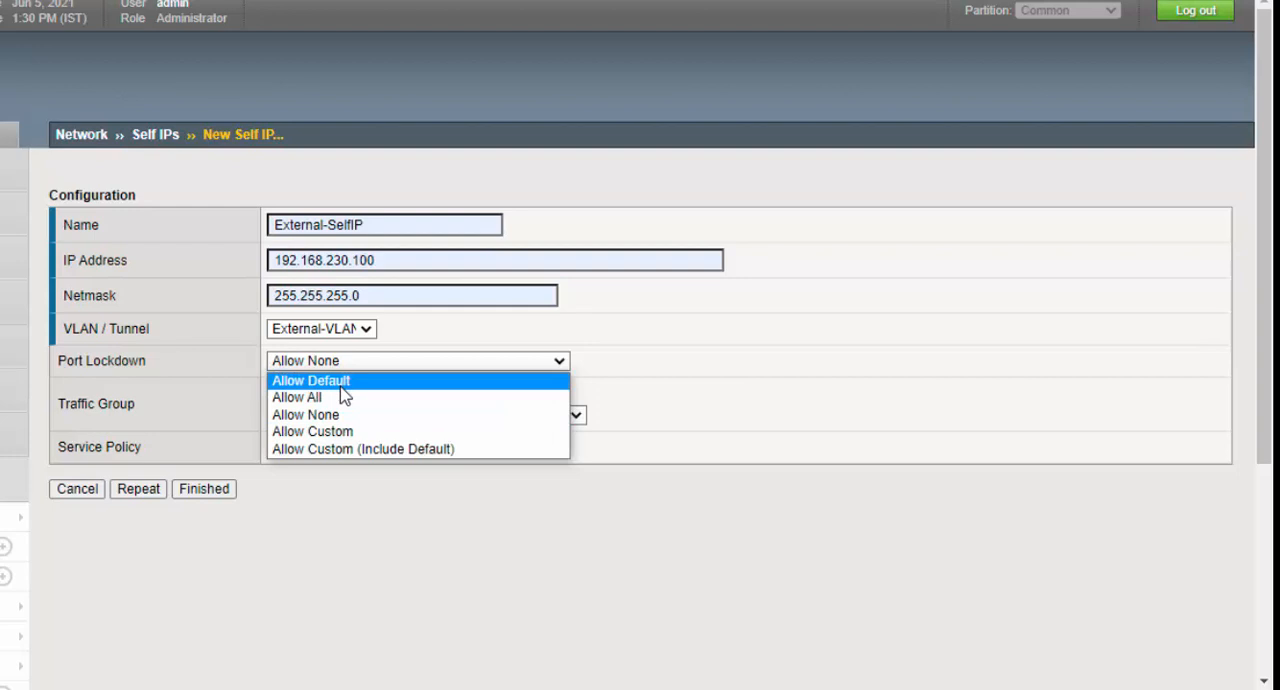
left_click(340, 386)
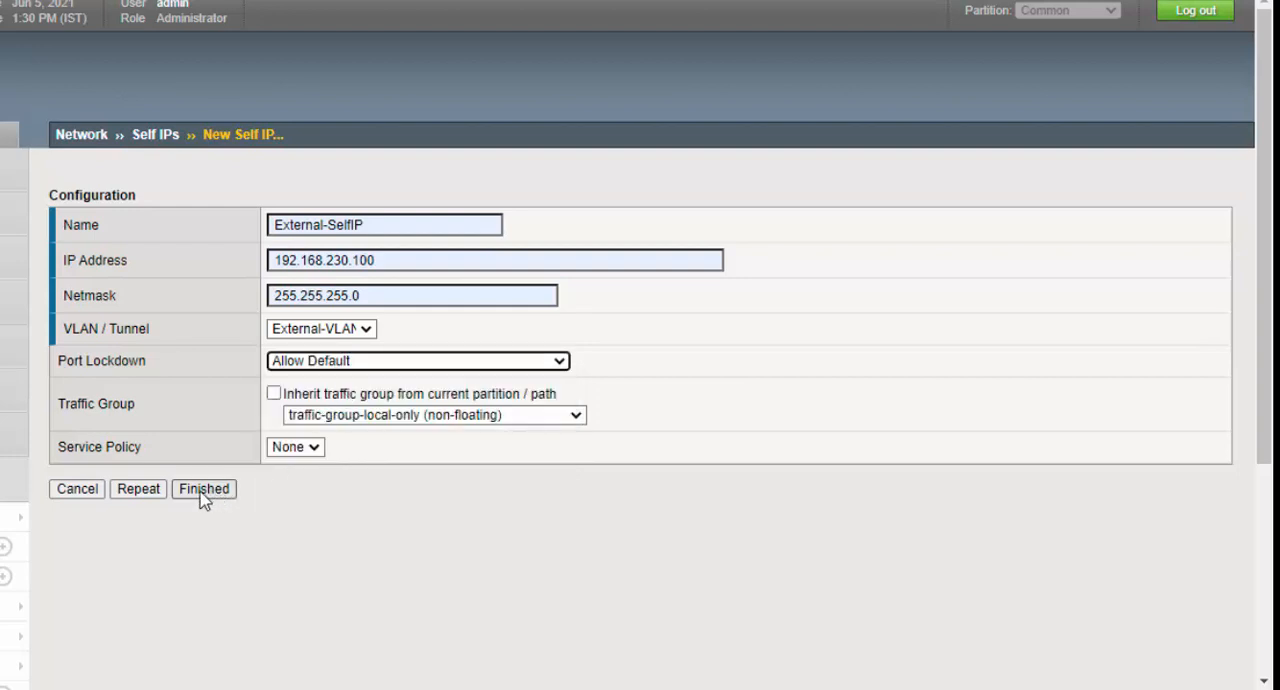
left_click(148, 490)
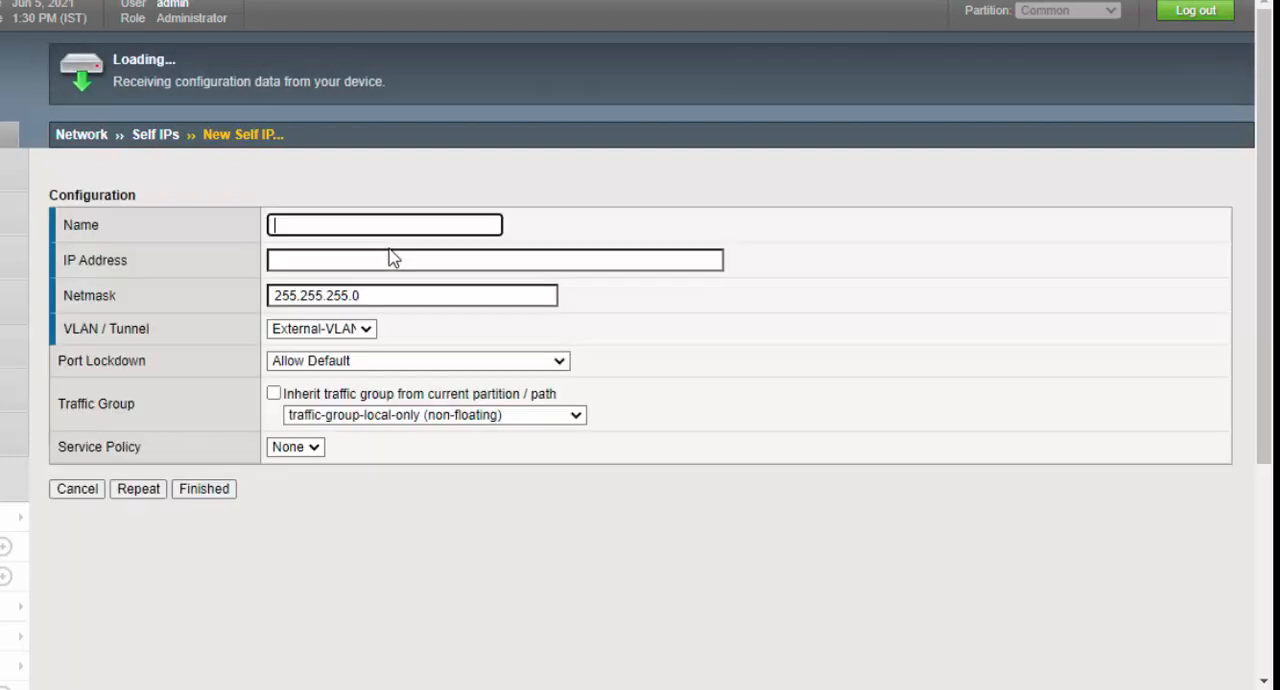
- Name the new self IP VLAN10-SelfIP and give it the address 192.168.10.100
left_click(381, 222)
type("vlan")
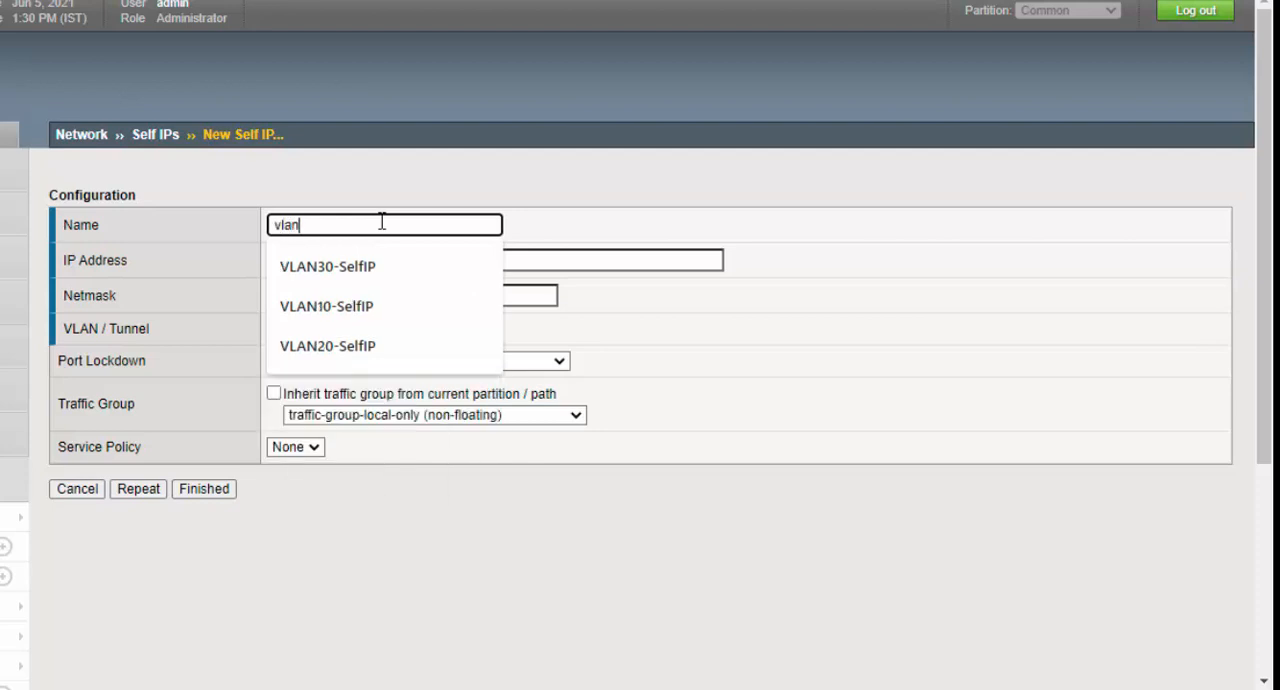
left_click(357, 312)
left_click(346, 262)
type("1")
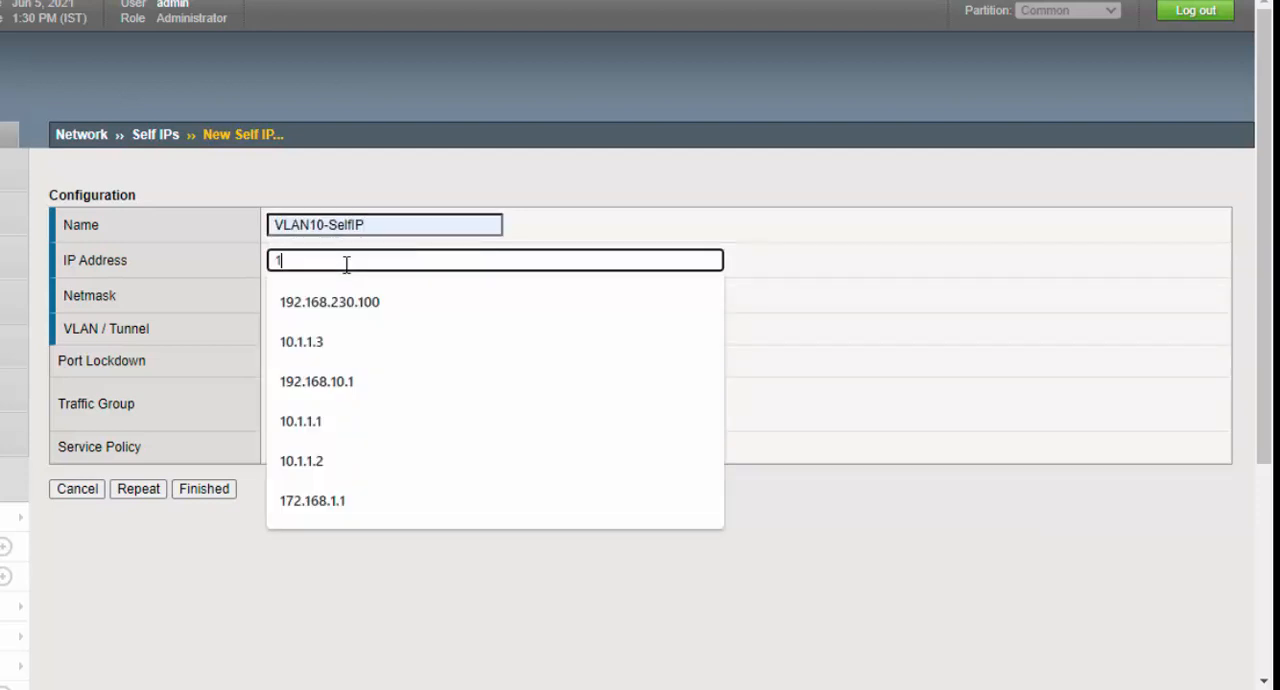
type("92.168.1")
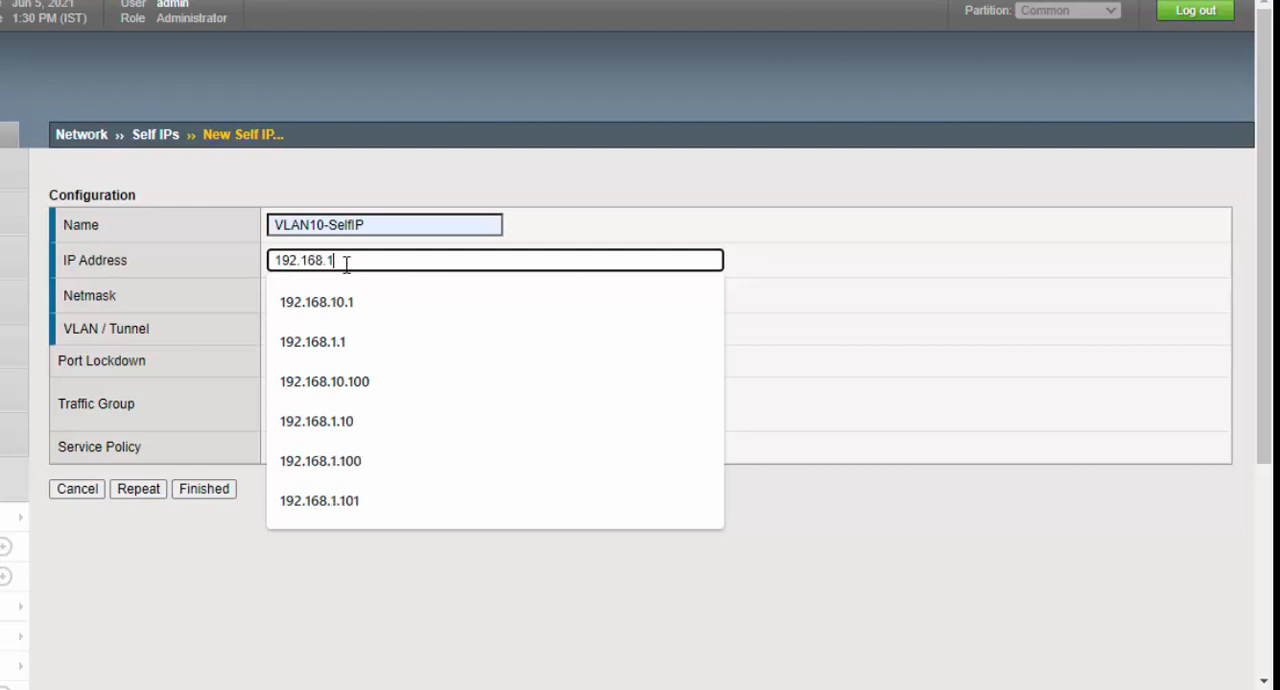
type("0.100")
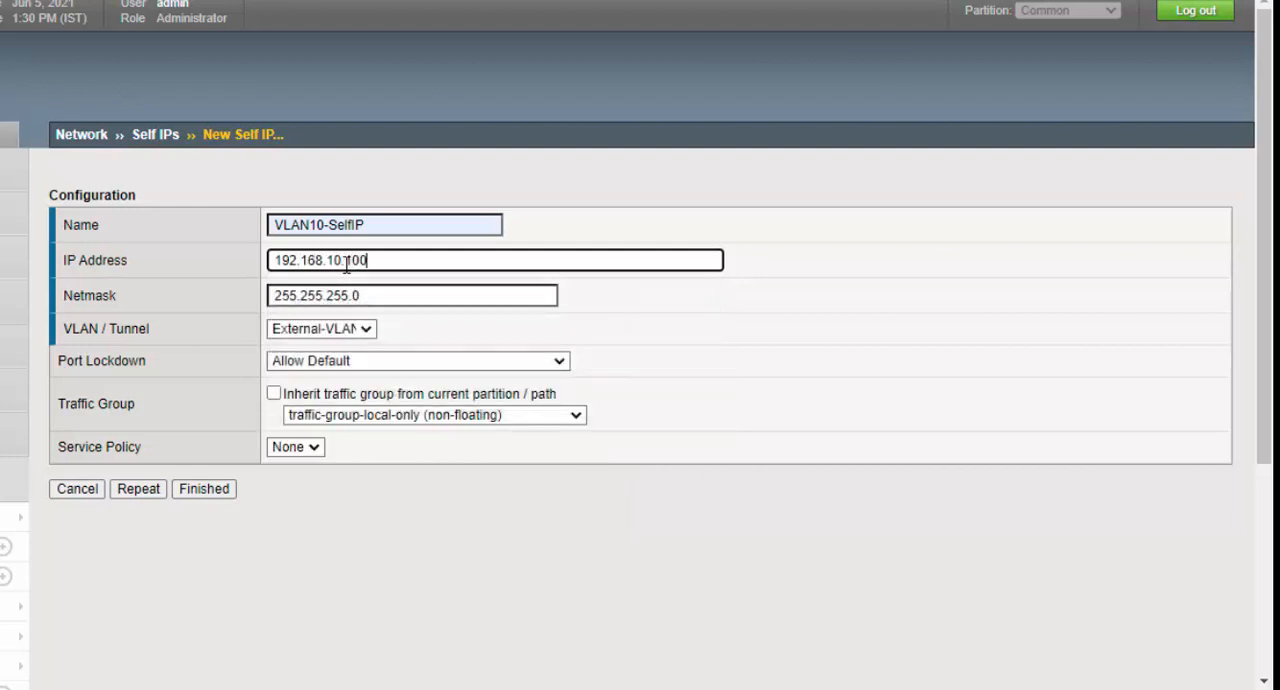
- Check the VLAN 10 address in the lab topology, assign VLAN10-SelfIP to VLAN10 with Allow Default lockdown, and save it, continuing with another self IP
key("ctrl+Tab")
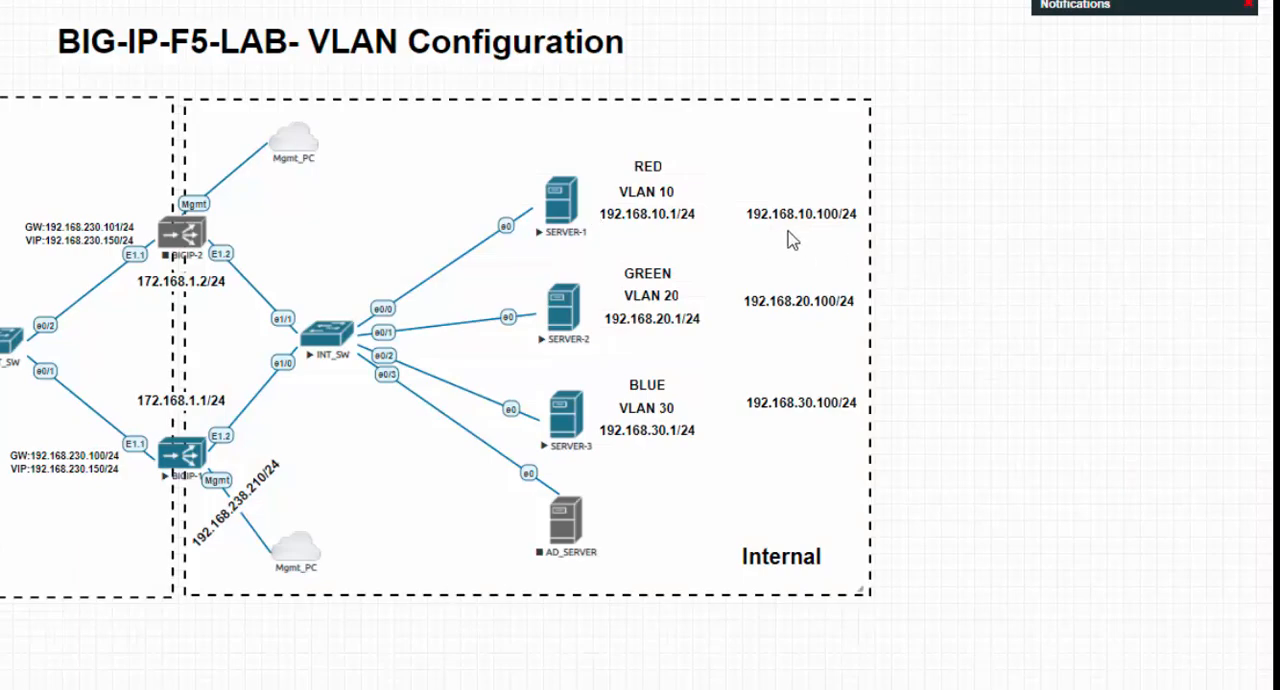
key("ctrl+shift+Tab")
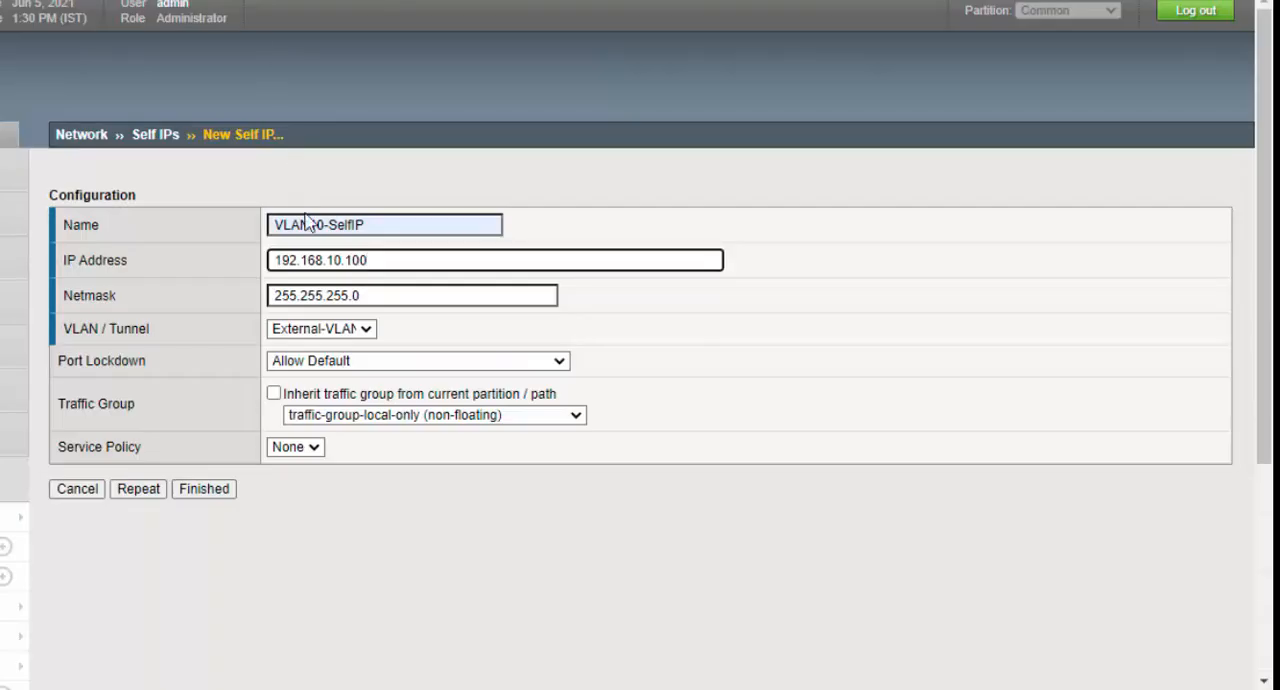
left_click(366, 329)
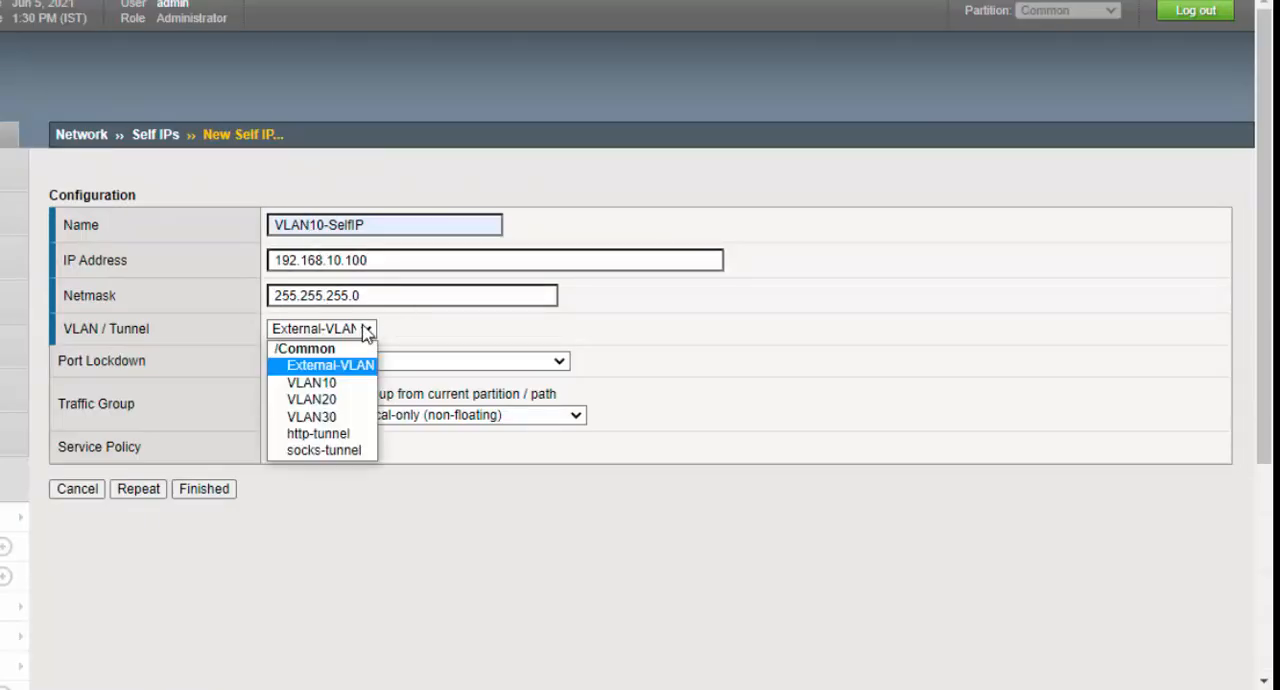
left_click(362, 386)
left_click(365, 362)
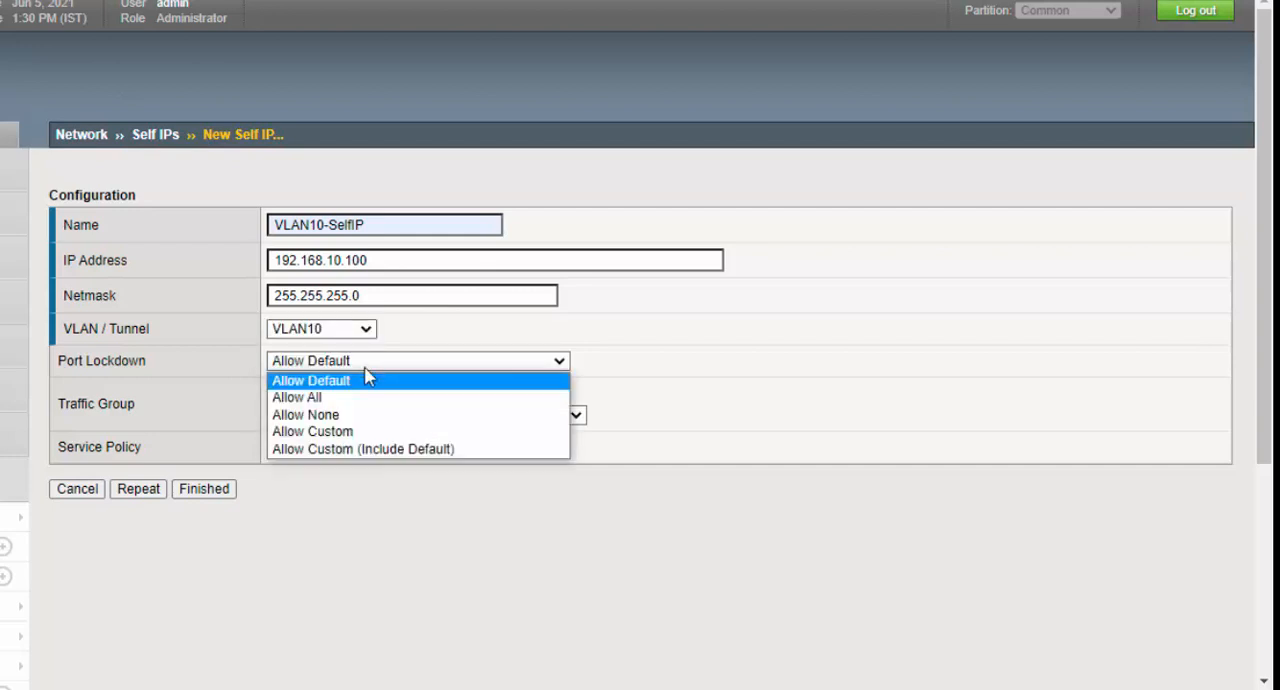
left_click(364, 386)
left_click(137, 495)
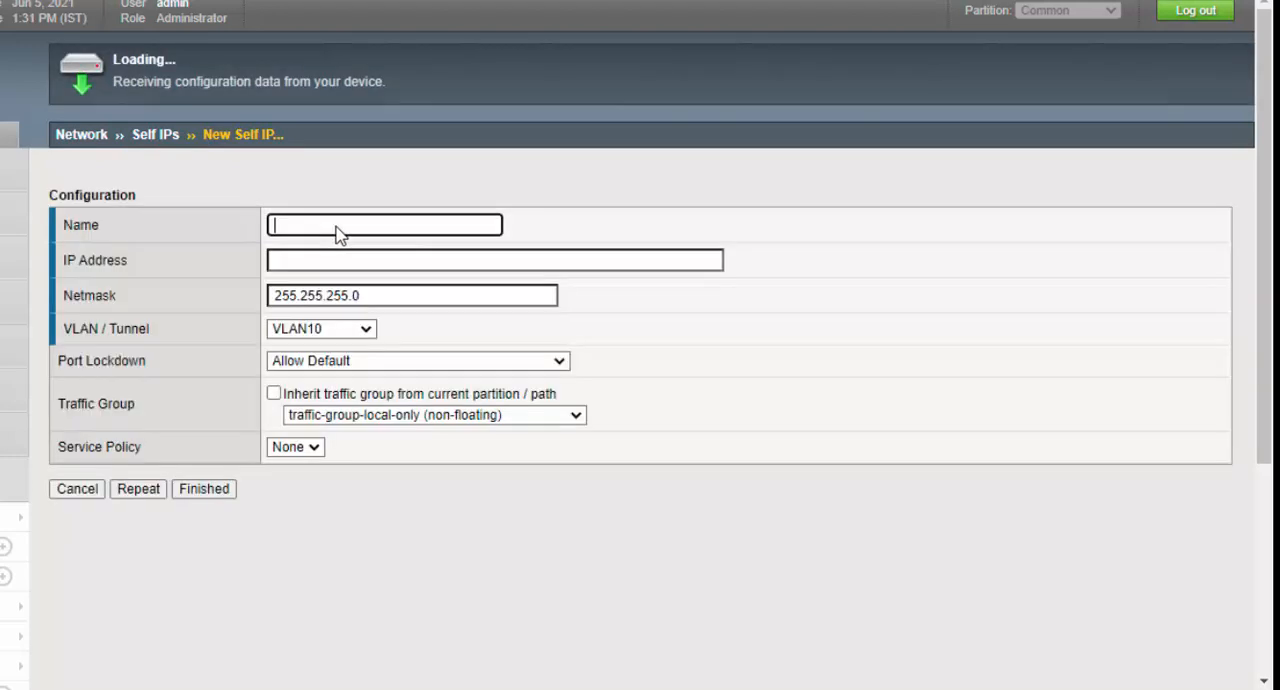
- Name the new self IP VLAN20-SelfIP and give it the address 192.168.20.100
left_click(338, 225)
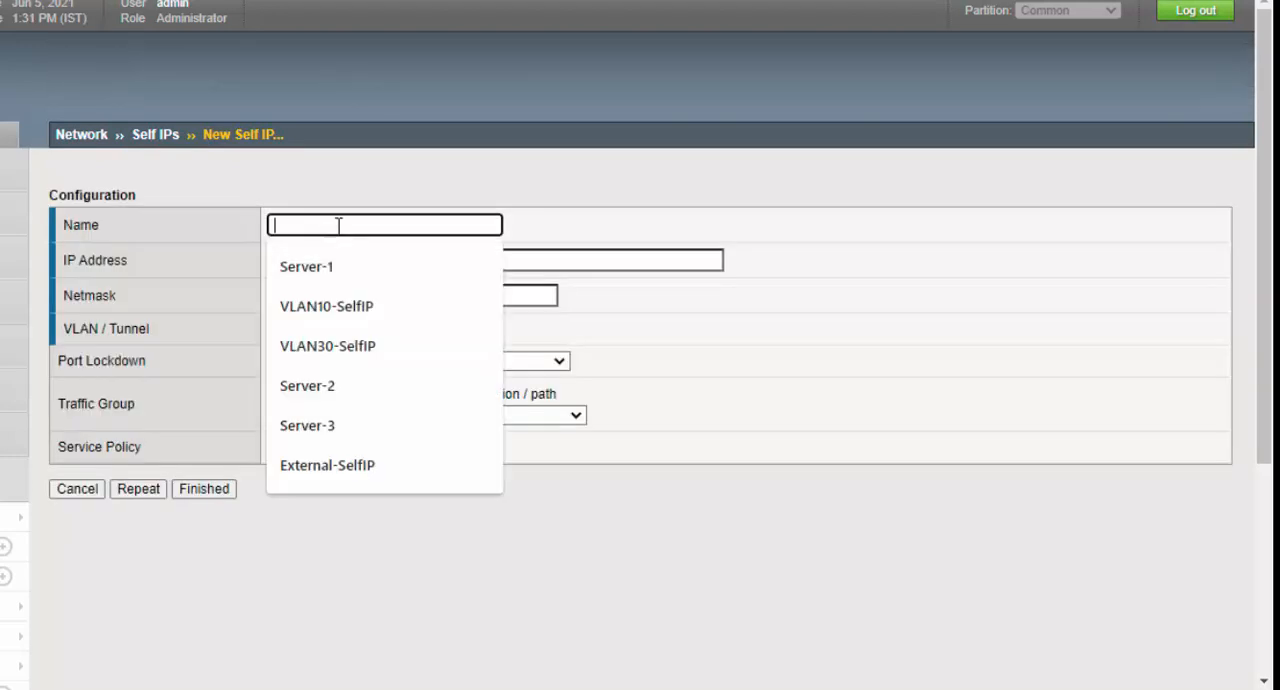
type("vlan")
left_click(322, 346)
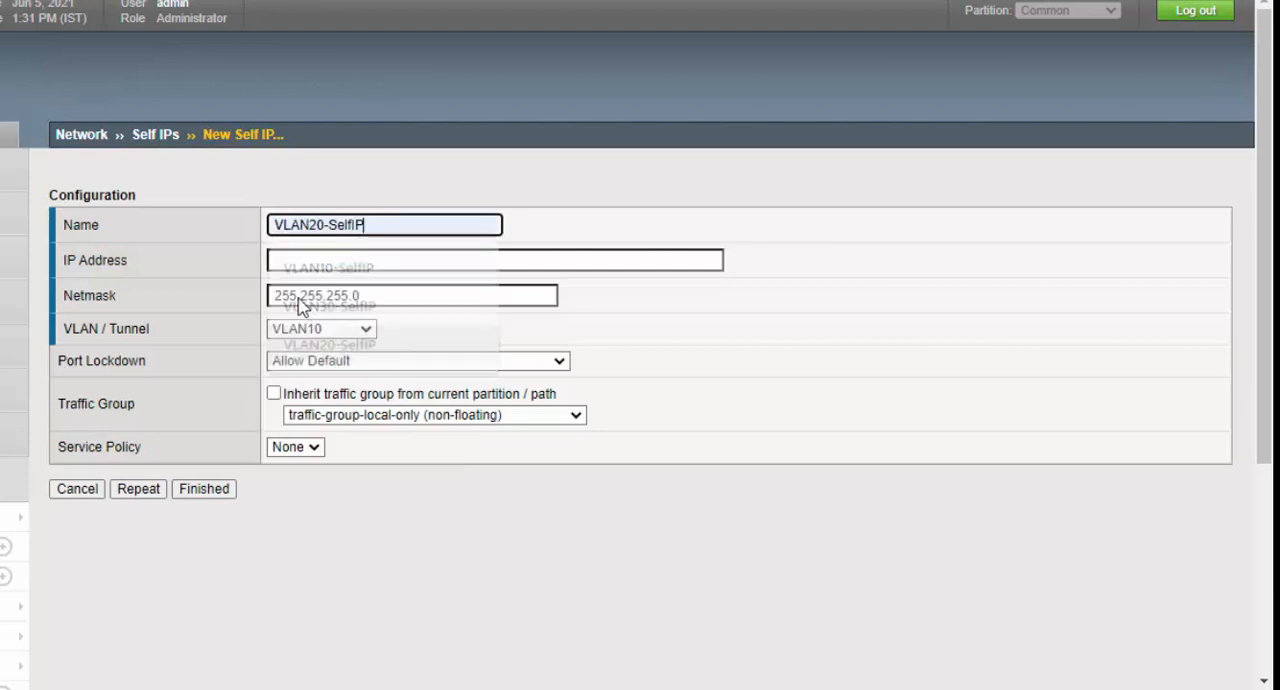
left_click(290, 262)
type("192.1")
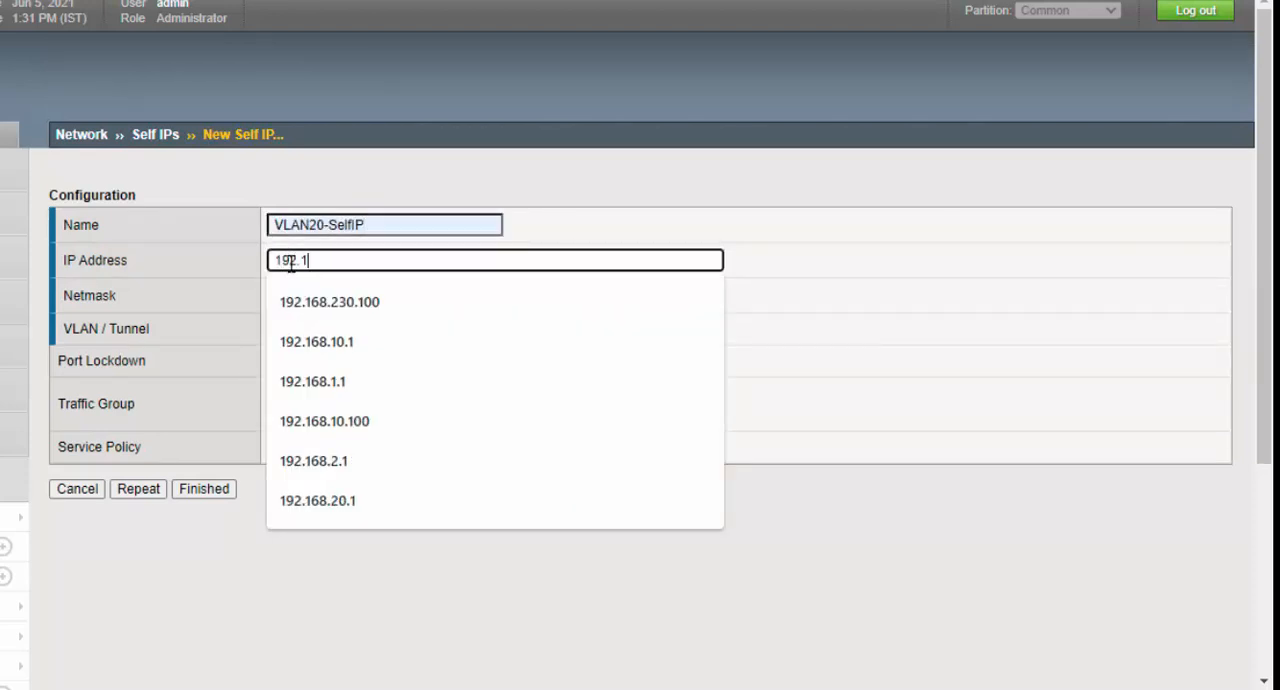
type("68.20.100")
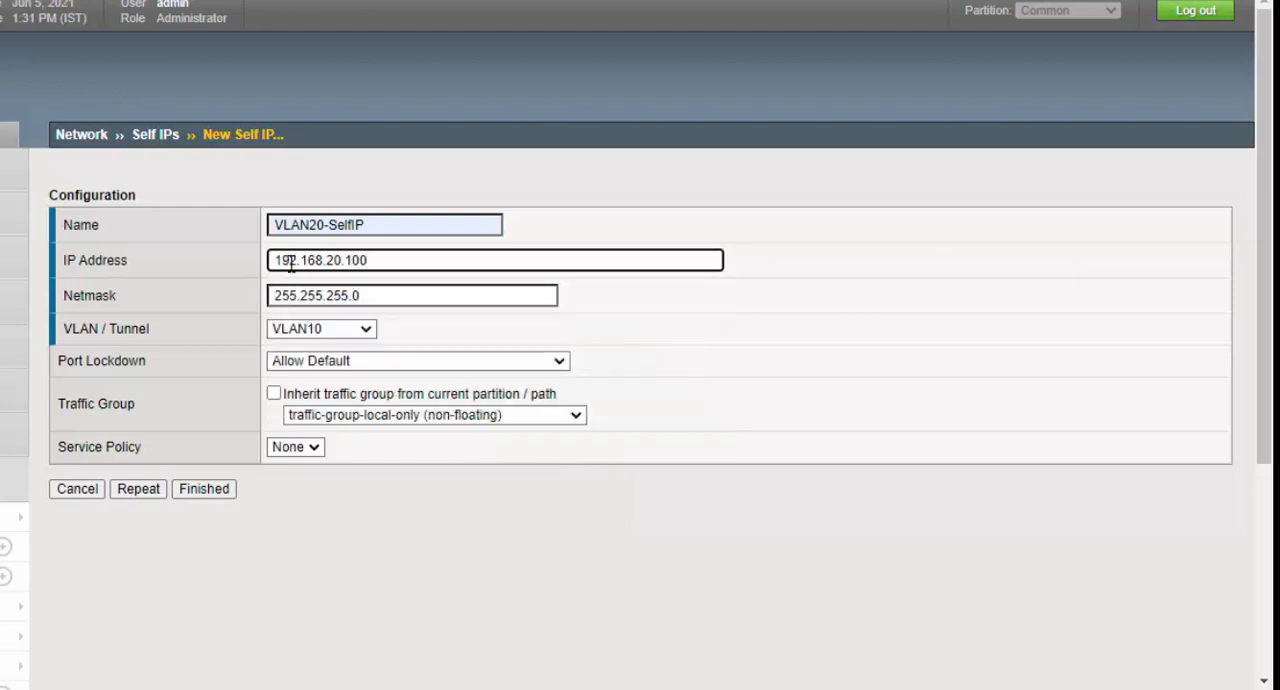
- Assign VLAN20-SelfIP to VLAN20 and save it, continuing with another new self IP
left_click(365, 329)
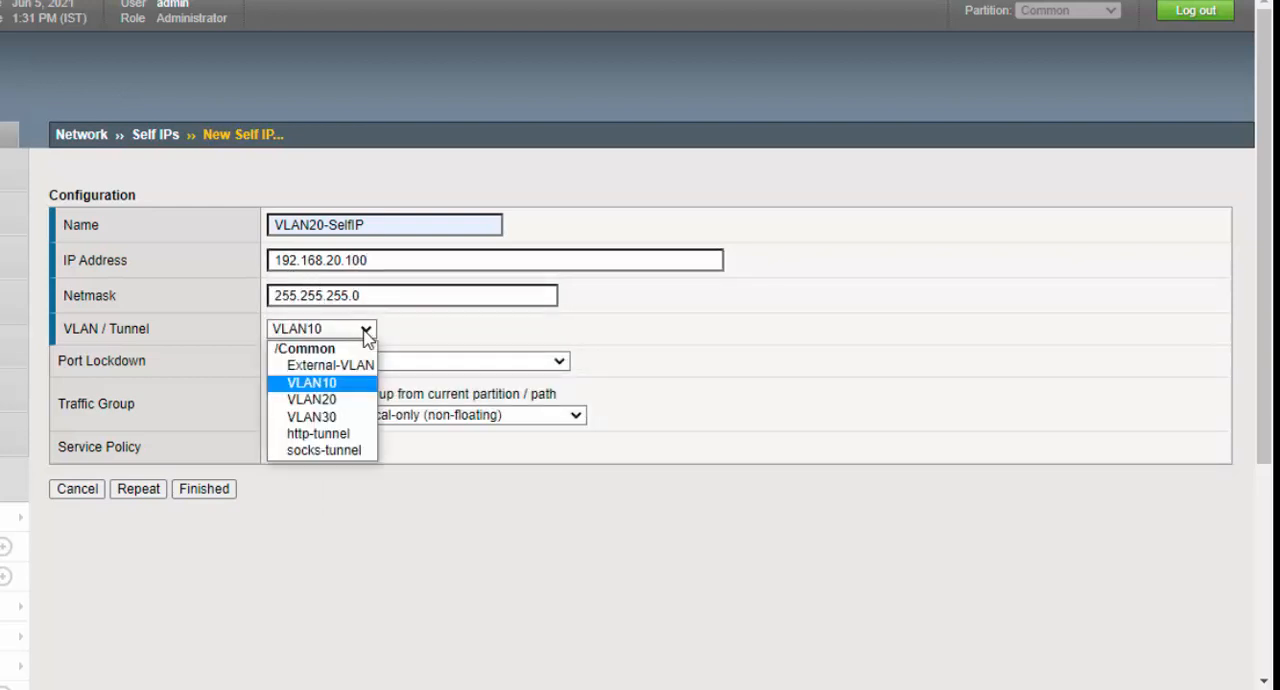
left_click(320, 399)
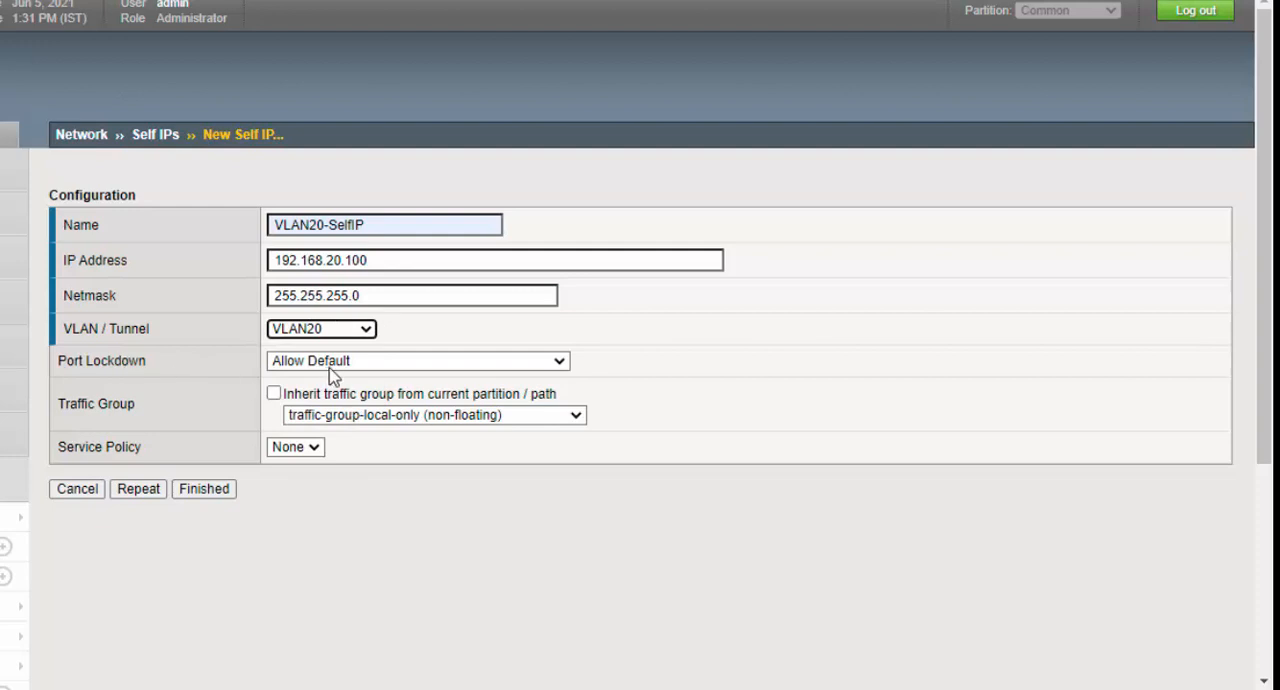
left_click(144, 495)
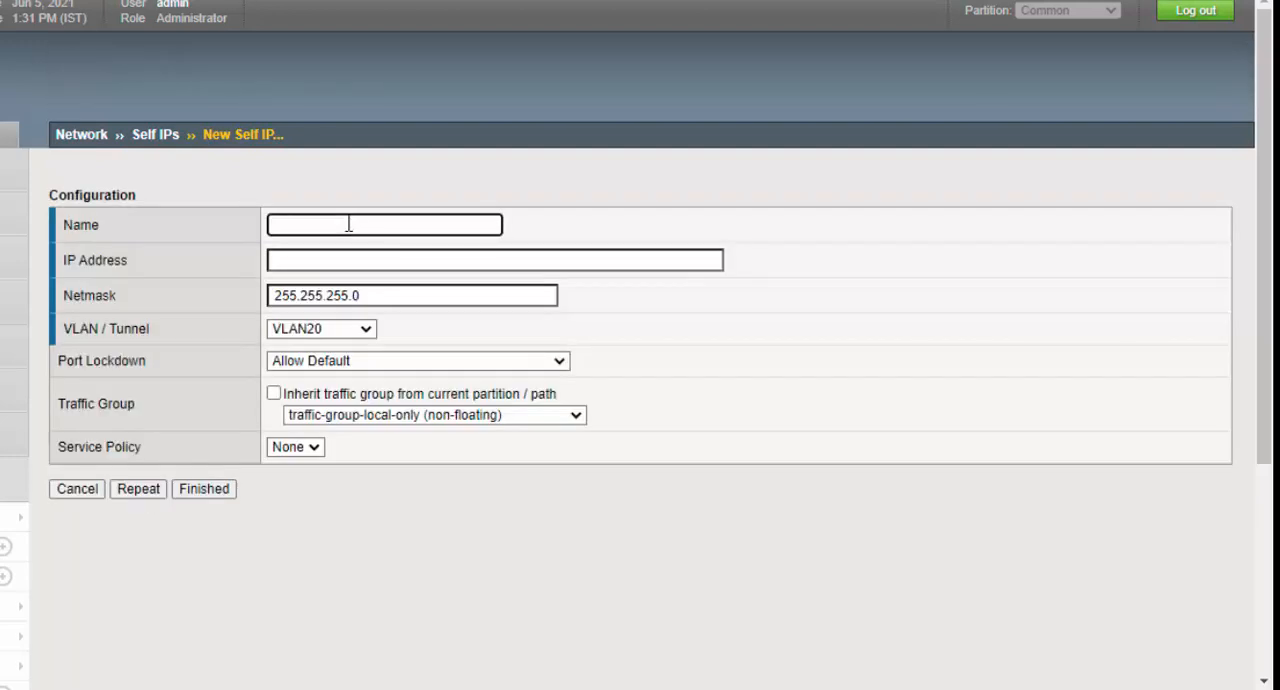
- Name the new self IP VLAN30-SelfIP and give it the address 192.168.30.100
left_click(348, 226)
type("vlan")
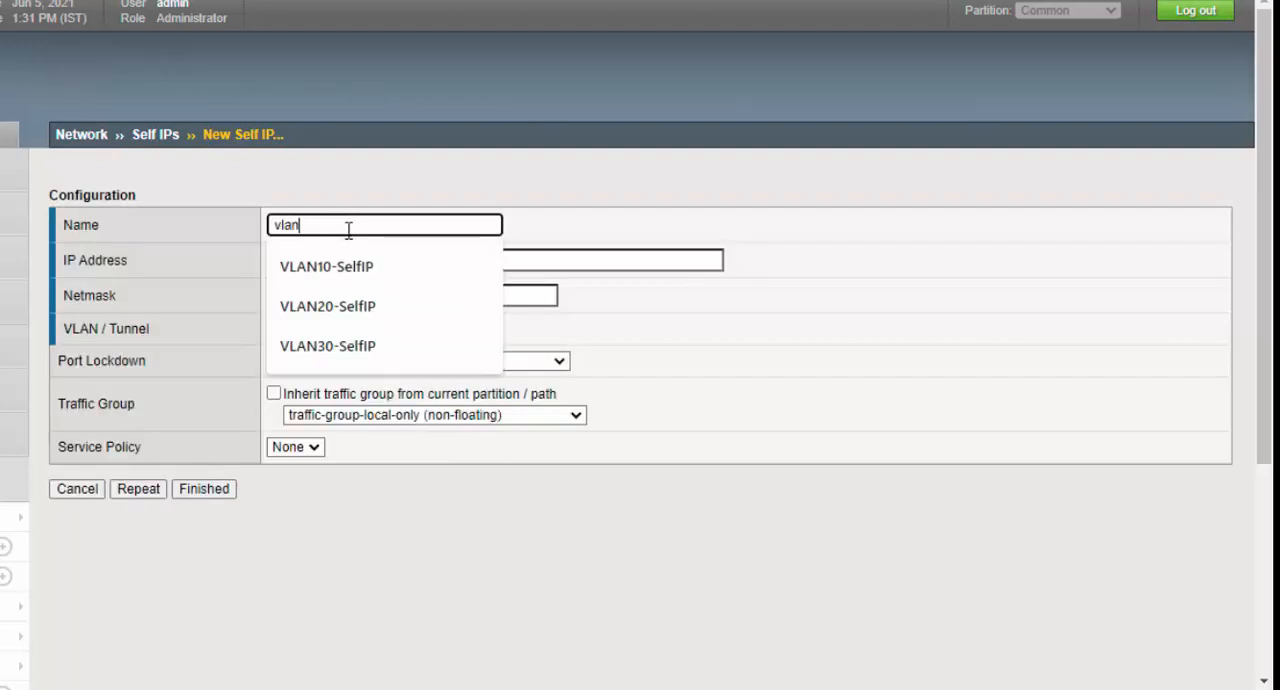
left_click(328, 346)
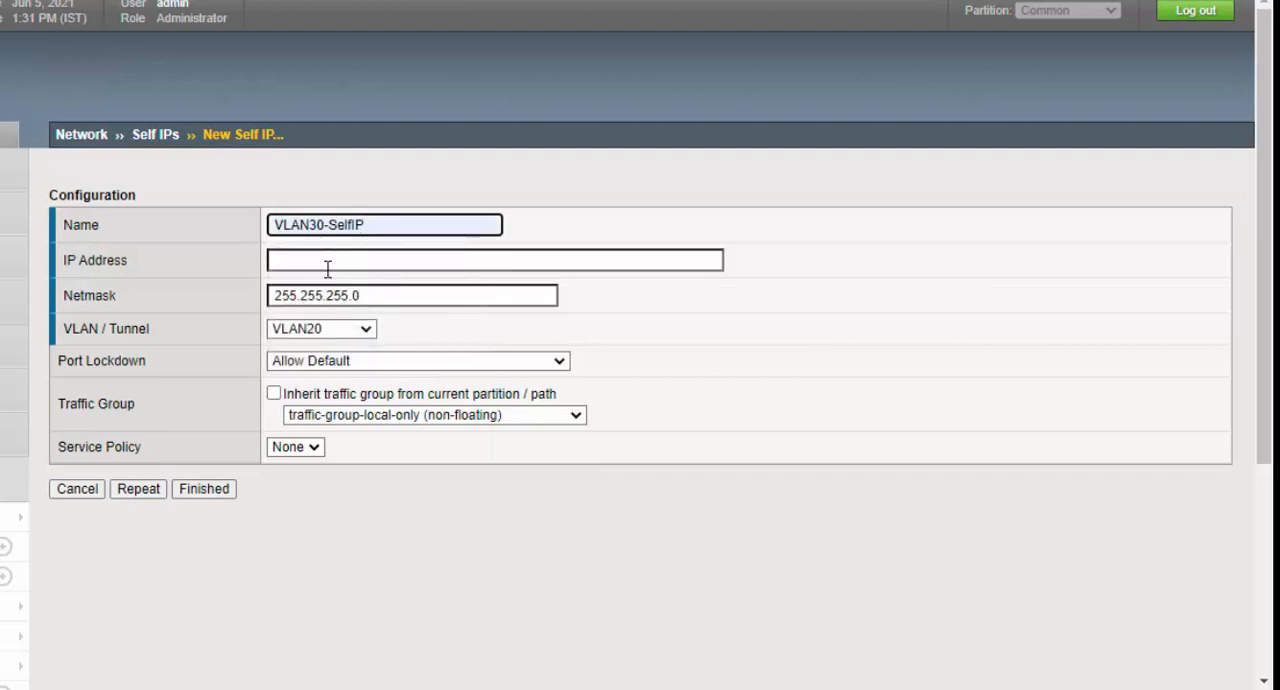
left_click(327, 262)
type("192.168.30.100")
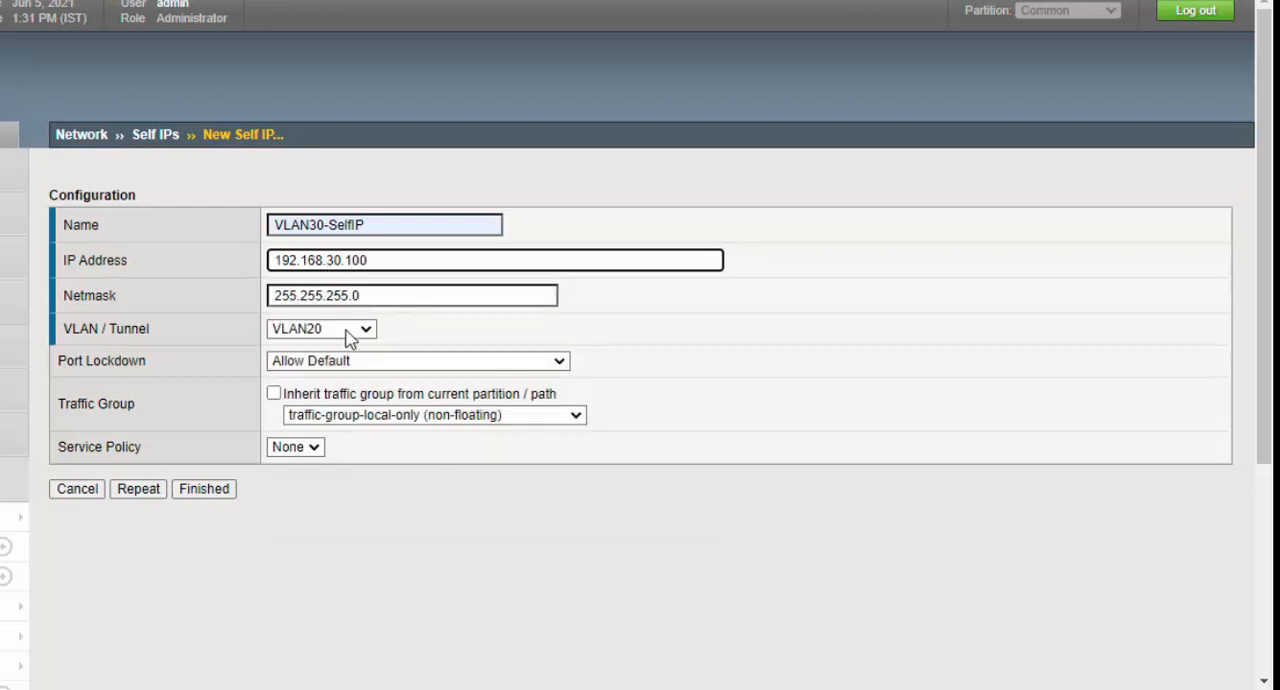
- Assign VLAN30-SelfIP to VLAN30 and finish creating the self IPs
left_click(350, 336)
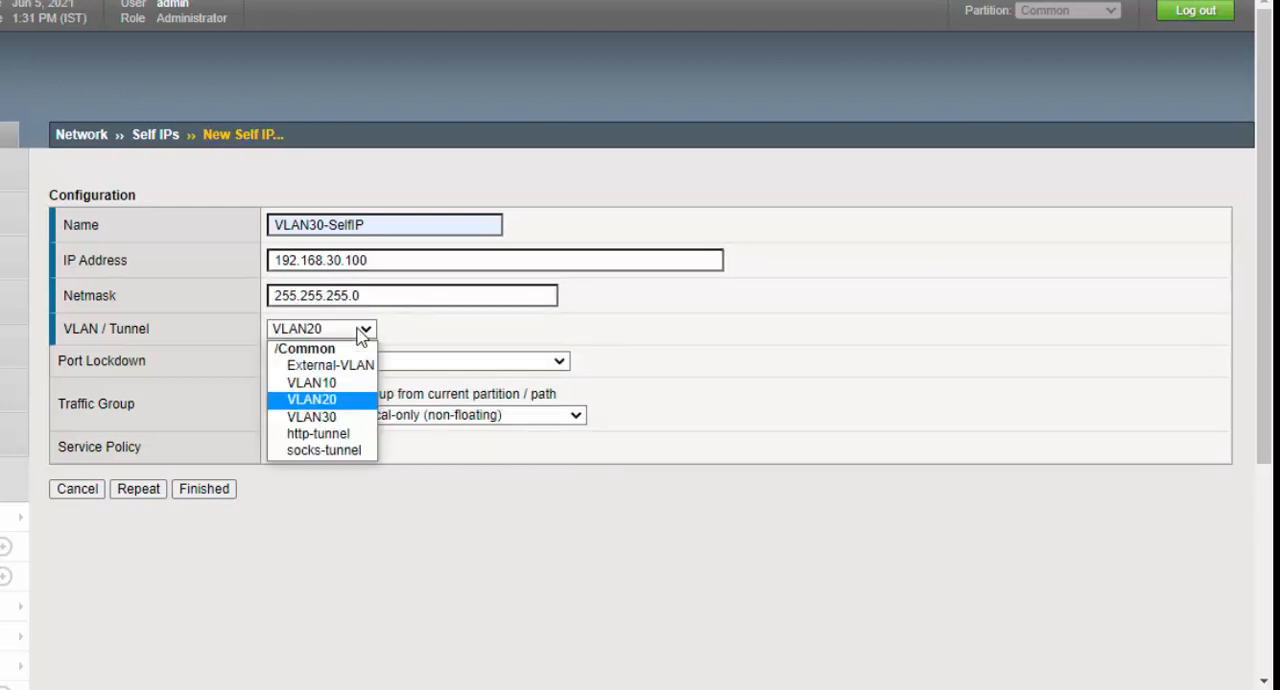
left_click(336, 415)
left_click(216, 494)
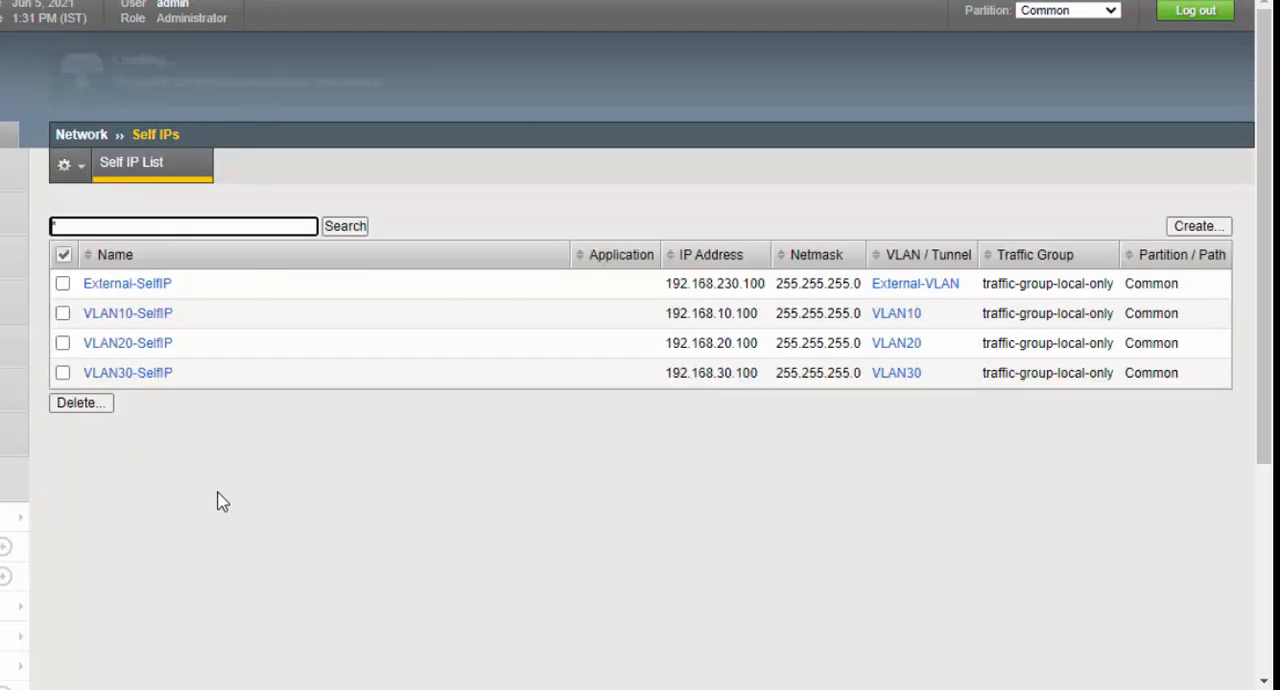
- Review the addresses in the self IP list, then open the network interface list and check the status of the interfaces
left_click_drag(668, 283, 709, 394)
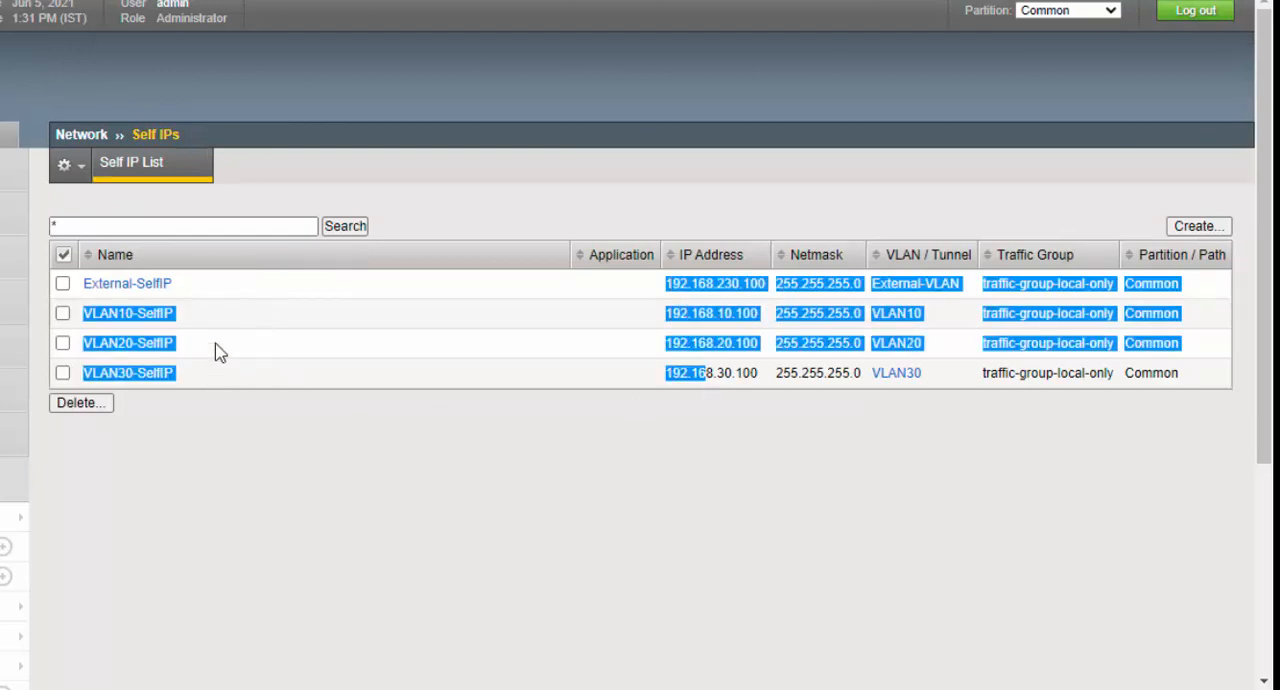
left_click(207, 290)
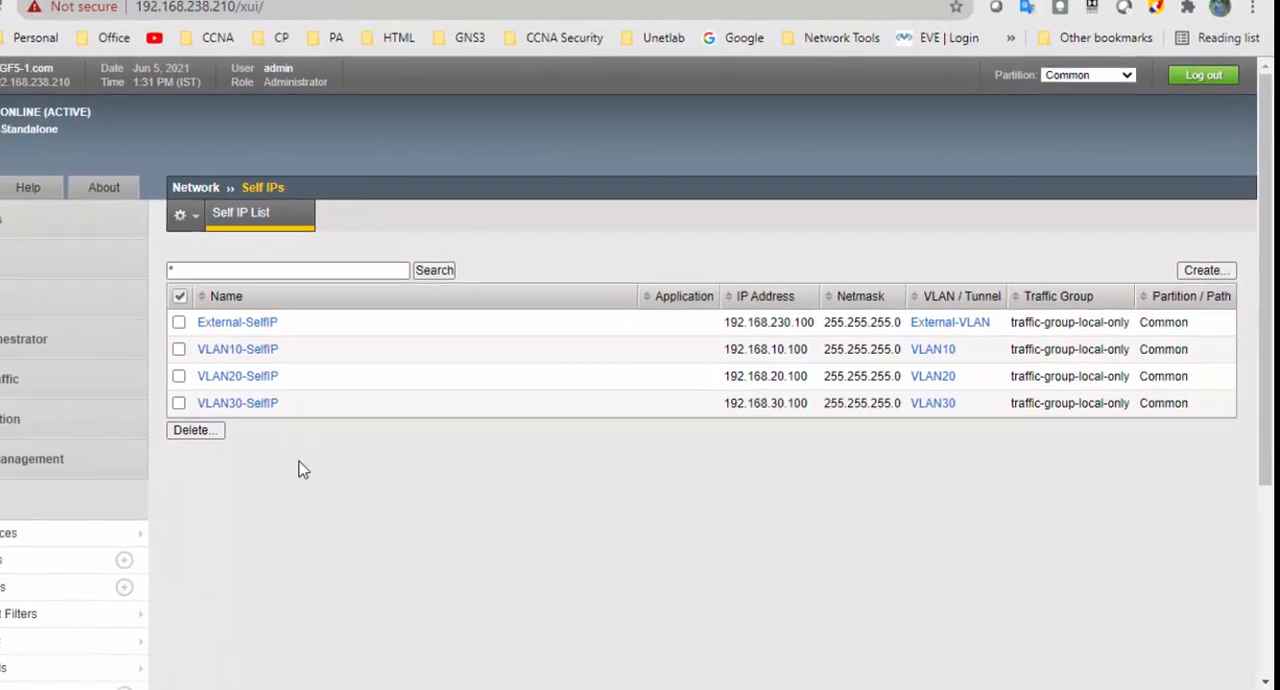
scroll(320, 460, "down", 2)
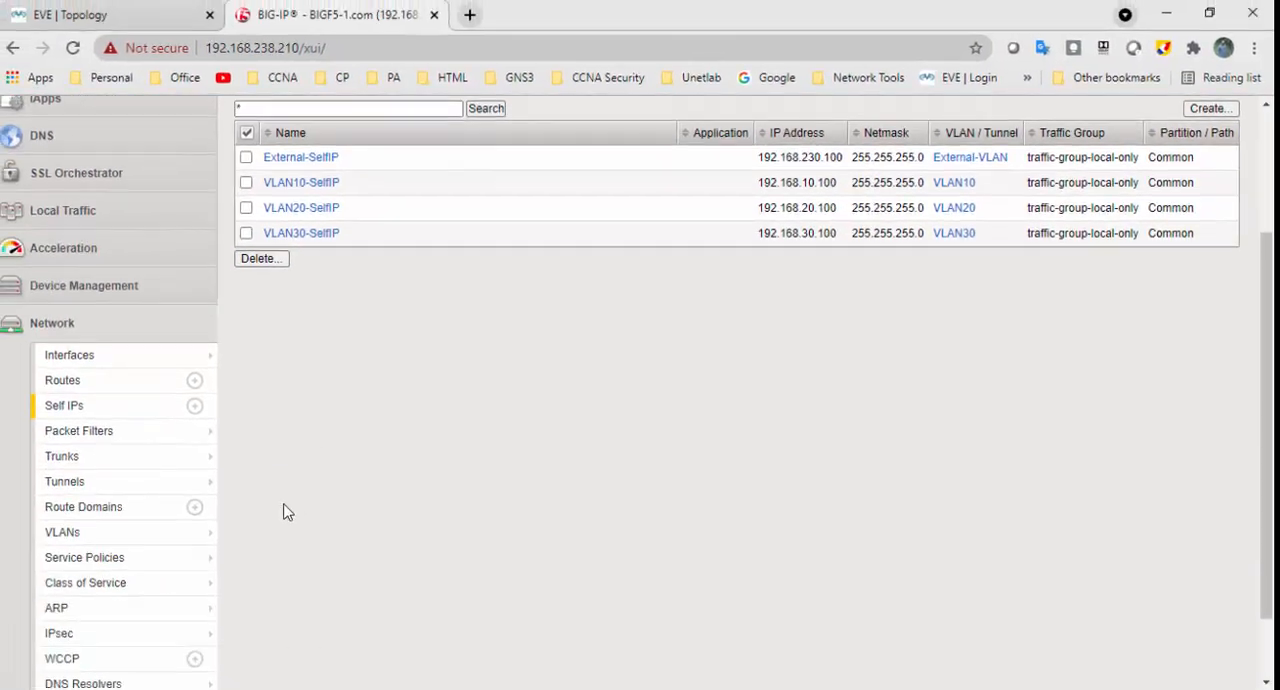
left_click(135, 364)
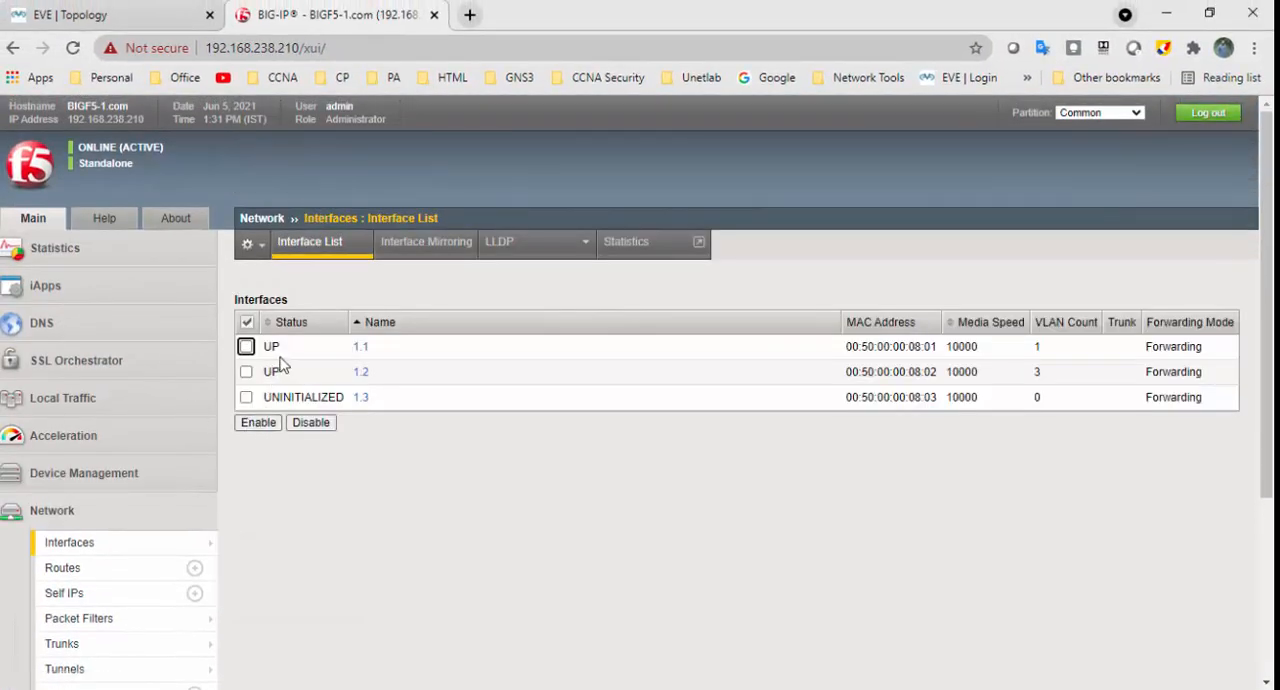
left_click_drag(347, 355, 378, 390)
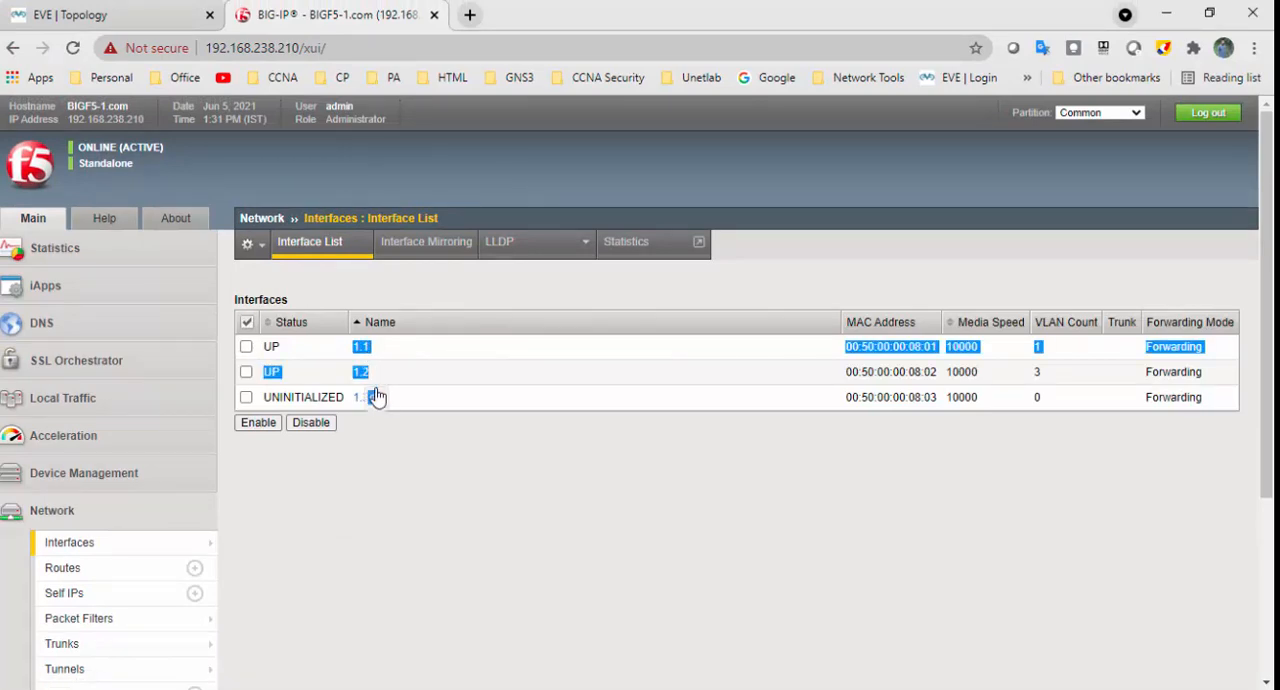
left_click(449, 543)
- Open the node list under Local Traffic and start creating a new node
left_click(149, 515)
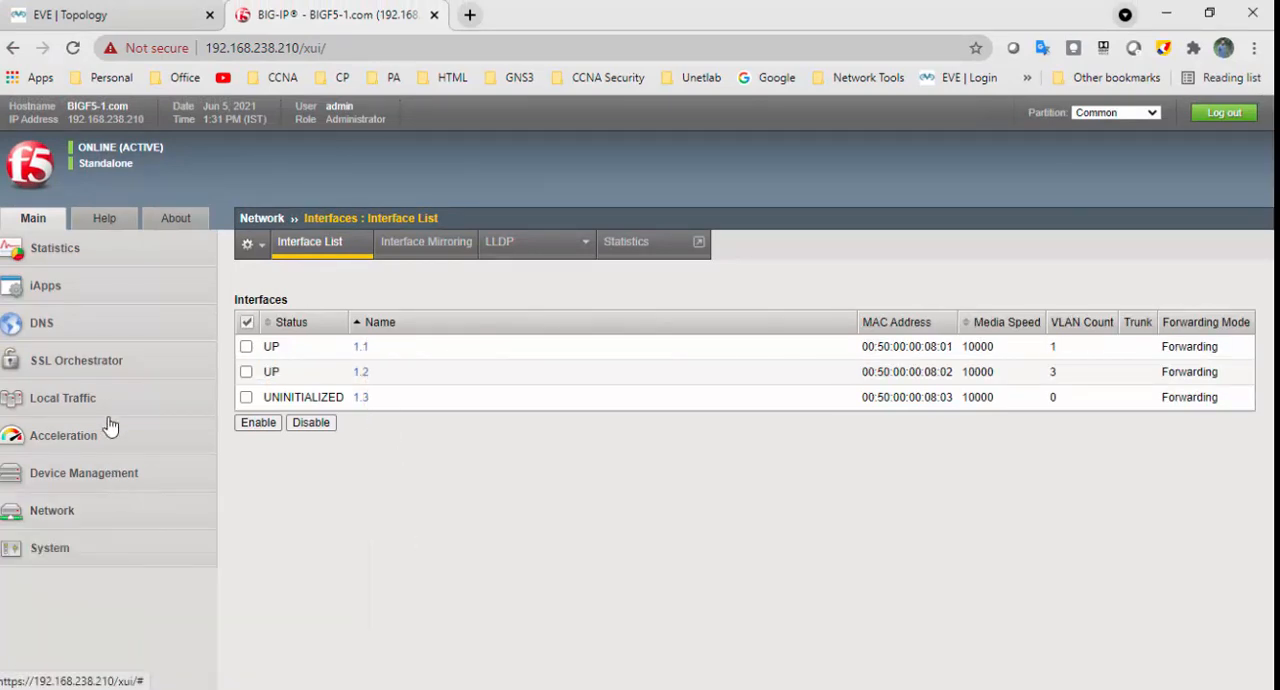
left_click(117, 400)
scroll(117, 406, "down", 2)
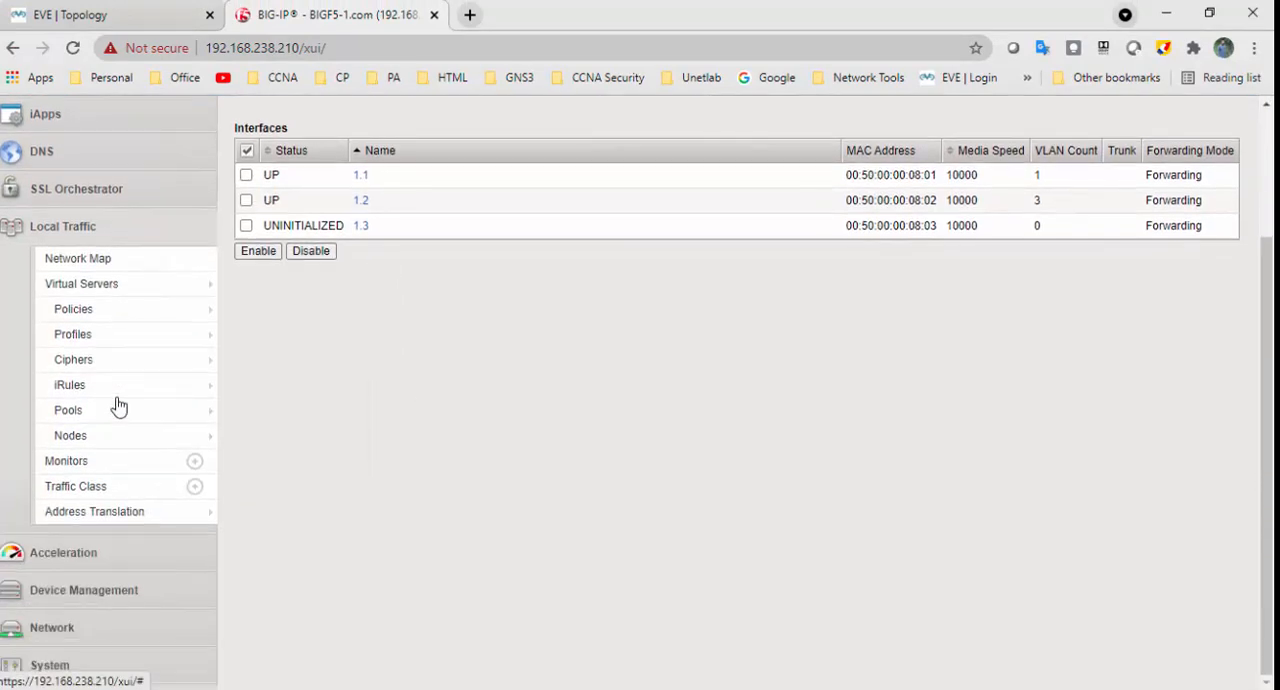
left_click(103, 441)
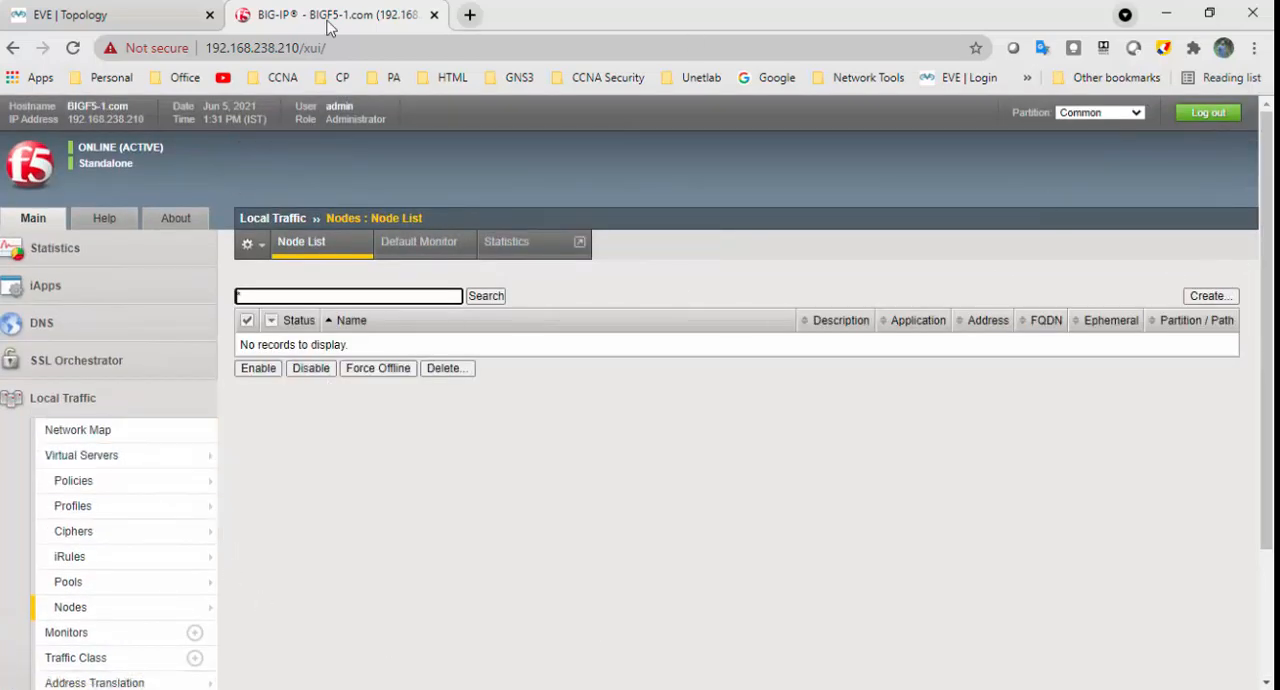
left_click(200, 14)
left_click(355, 14)
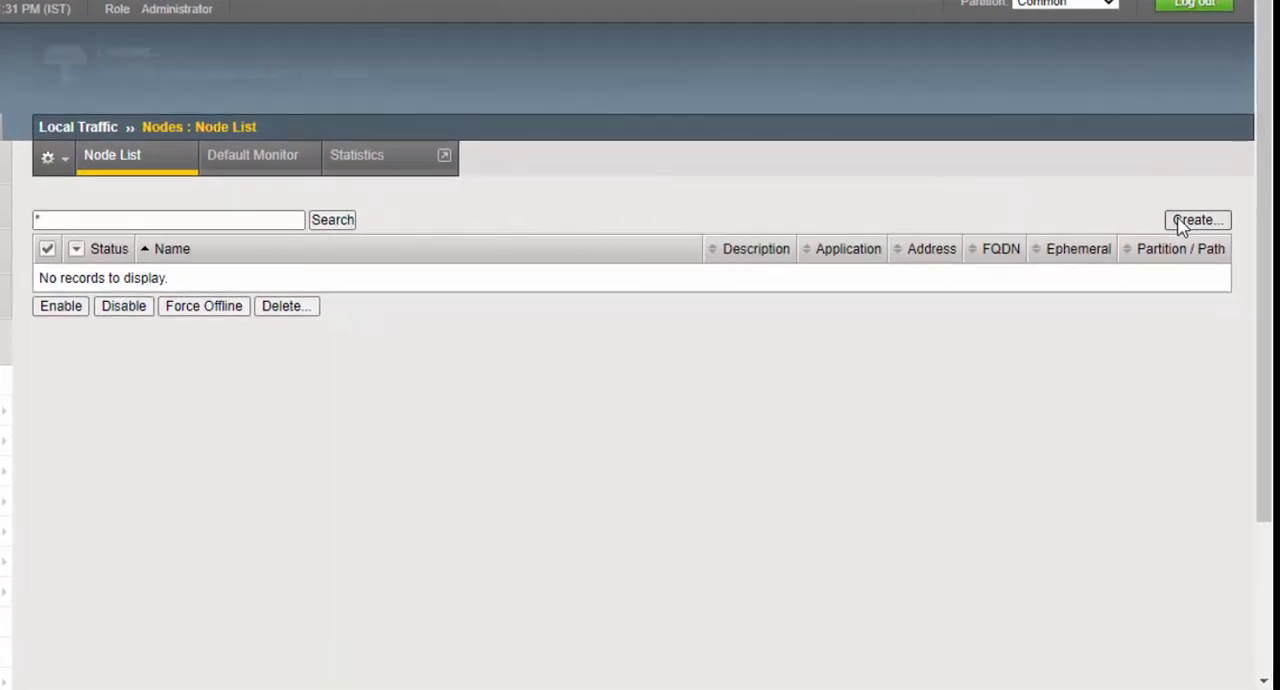
left_click(1207, 296)
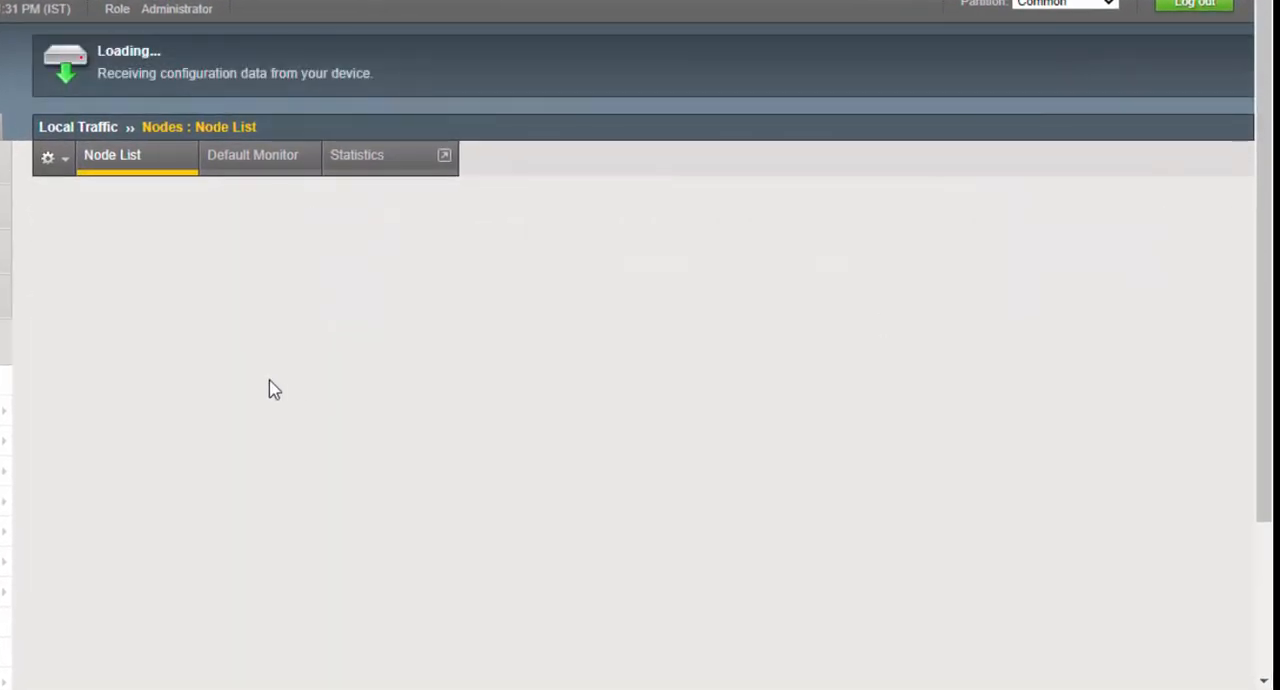
- Name the new node Server-1 and give it the address 192.168.10.1, leaving the description empty
left_click(302, 220)
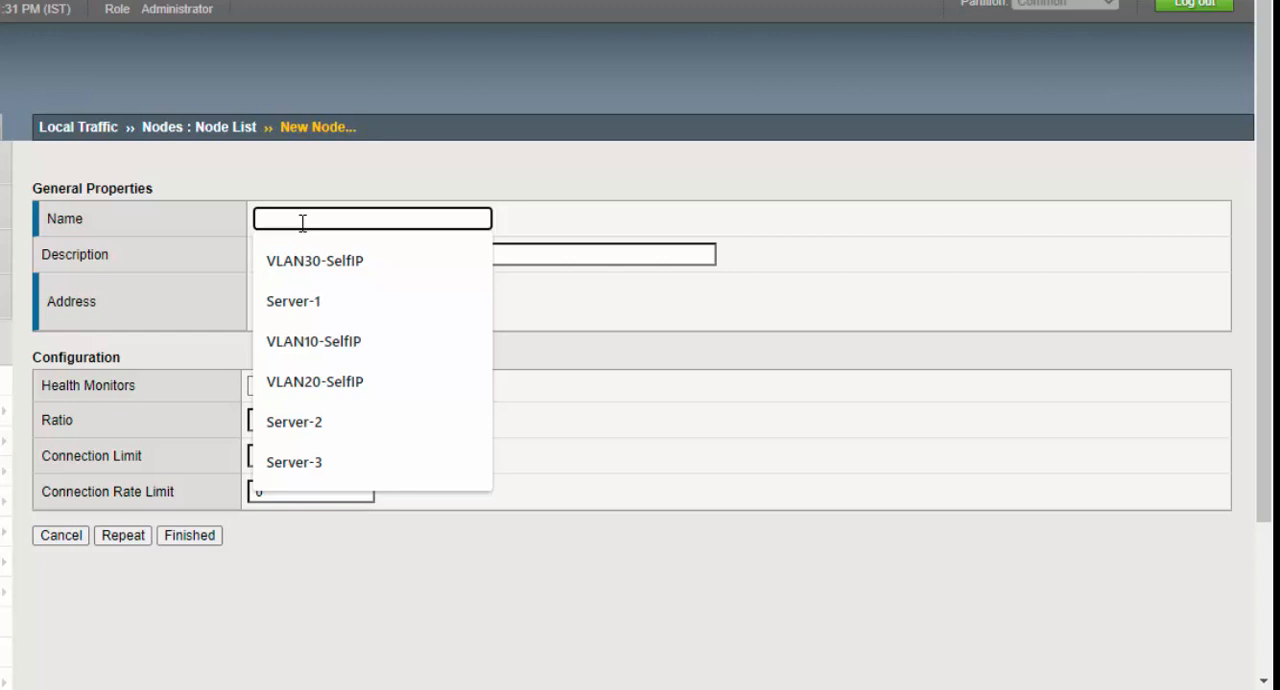
type("ser")
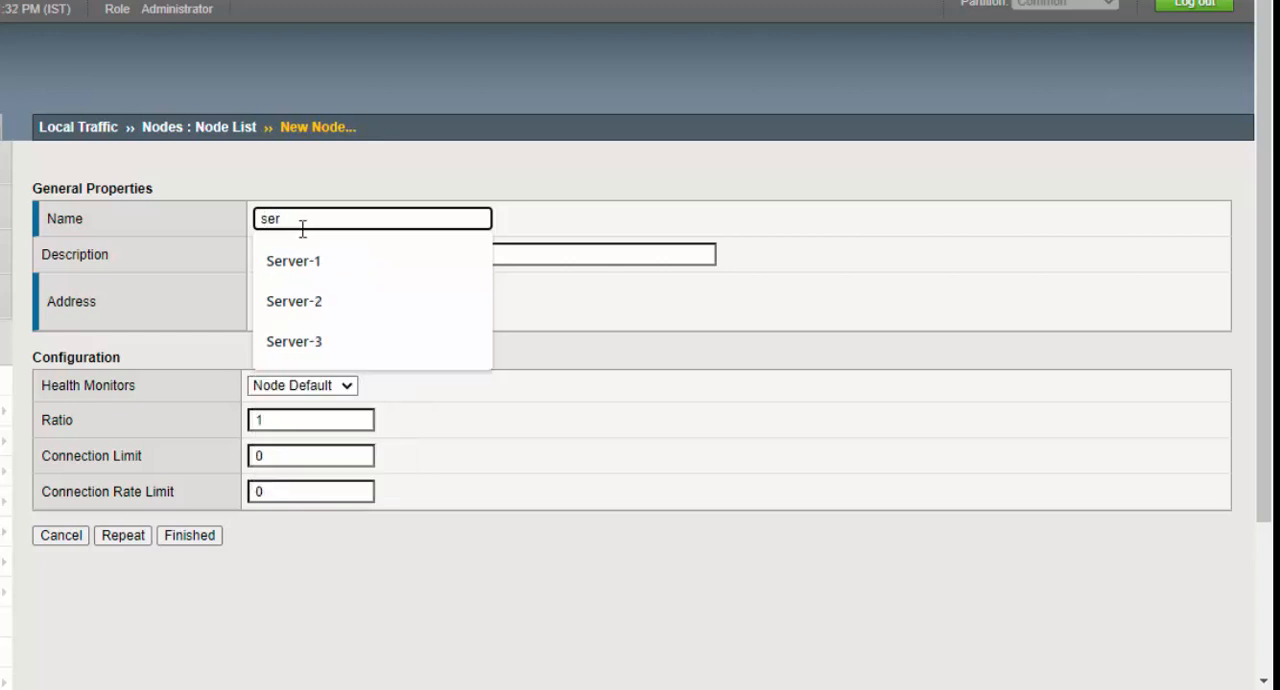
left_click(300, 262)
left_click(306, 255)
type("192.168.10.1")
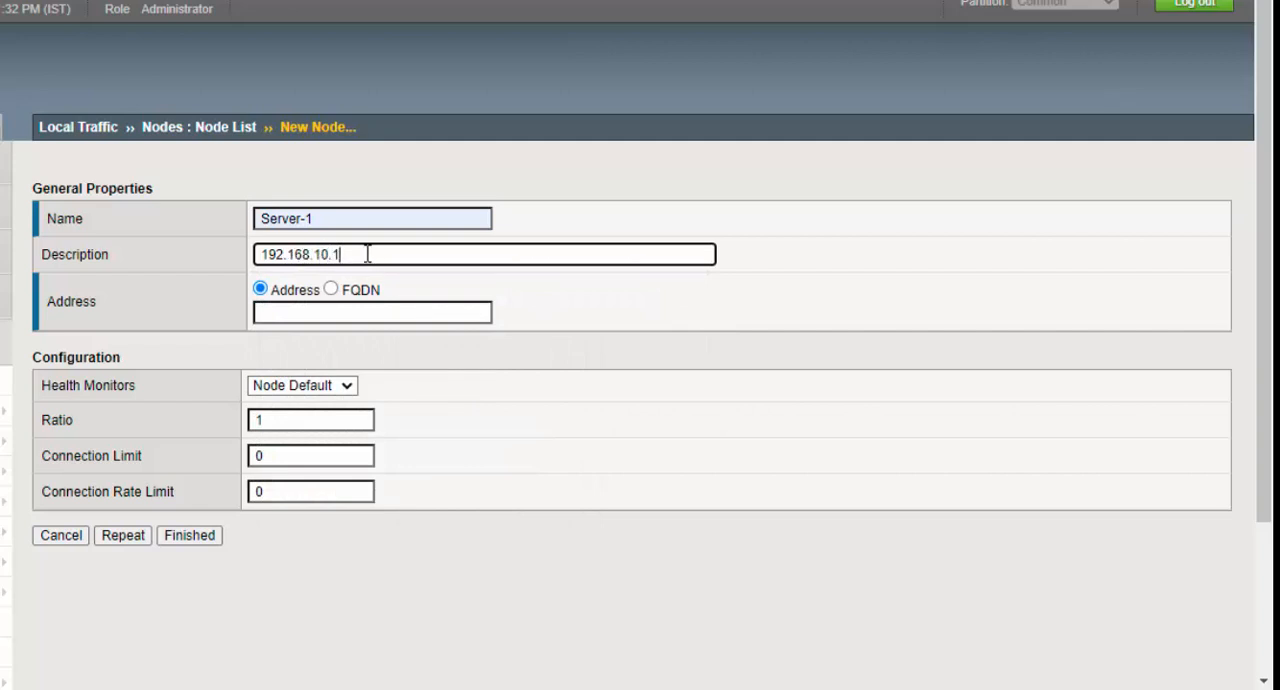
left_click_drag(366, 253, 134, 265)
key("ctrl+c")
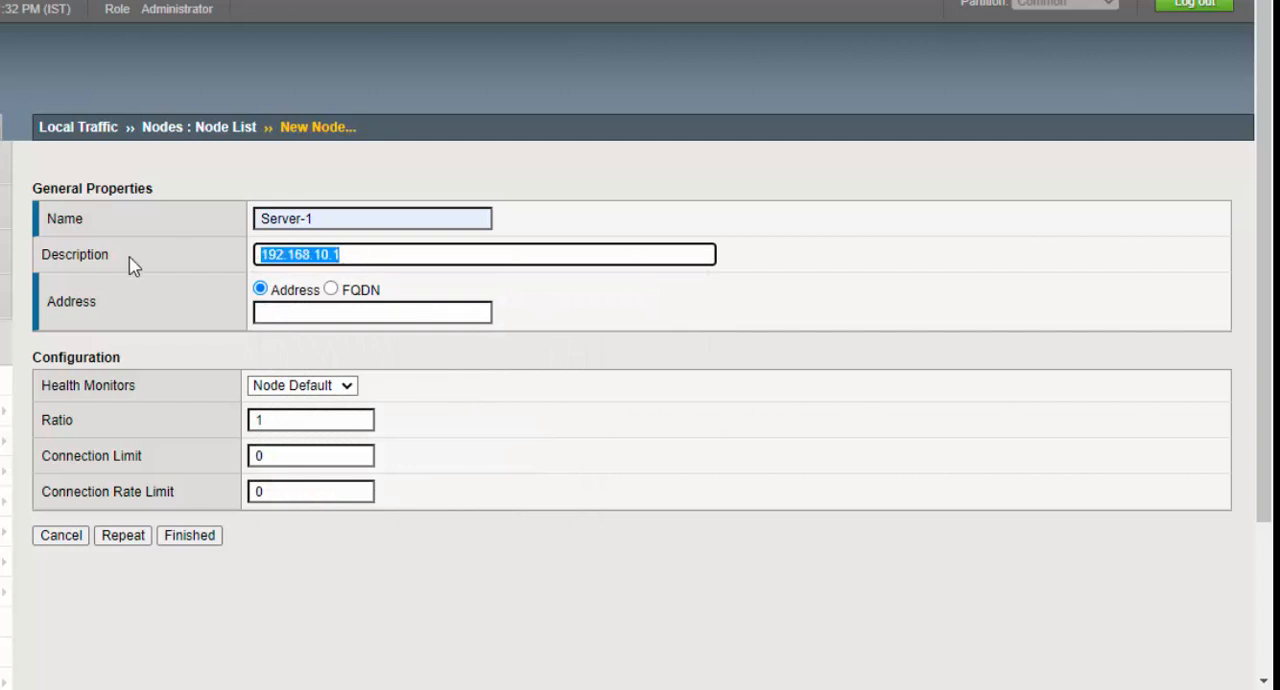
key("BackSpace")
left_click(278, 317)
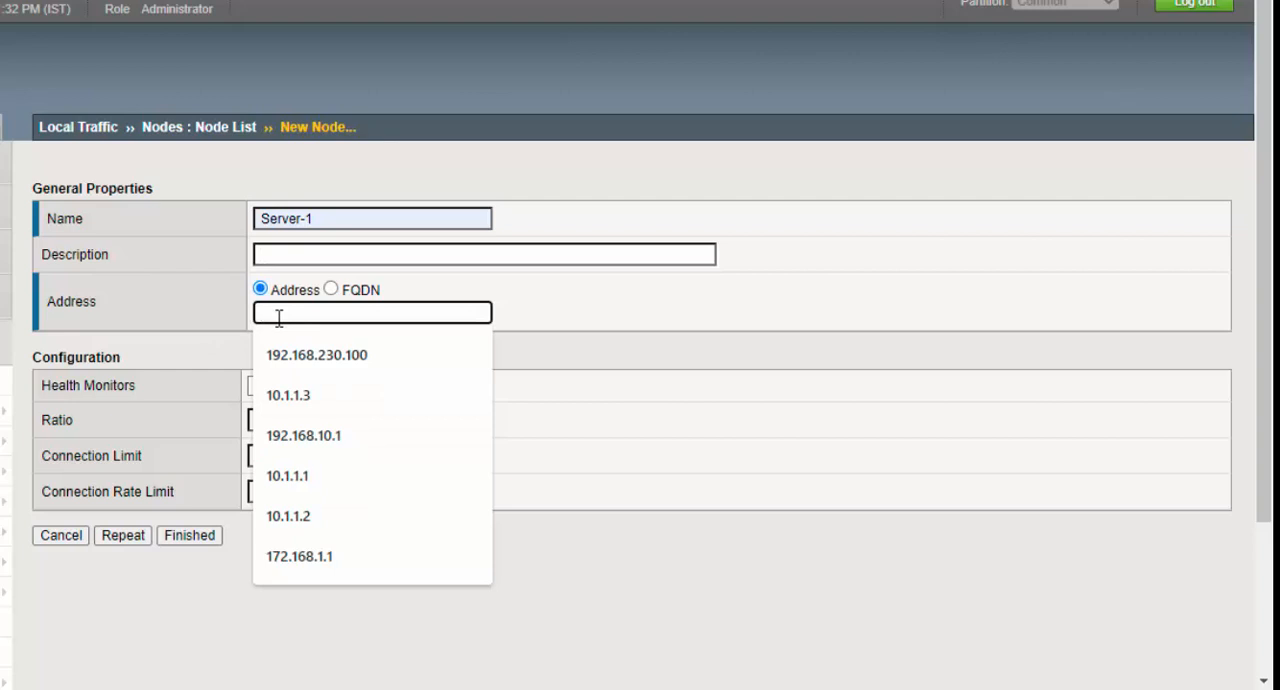
key("ctrl+v")
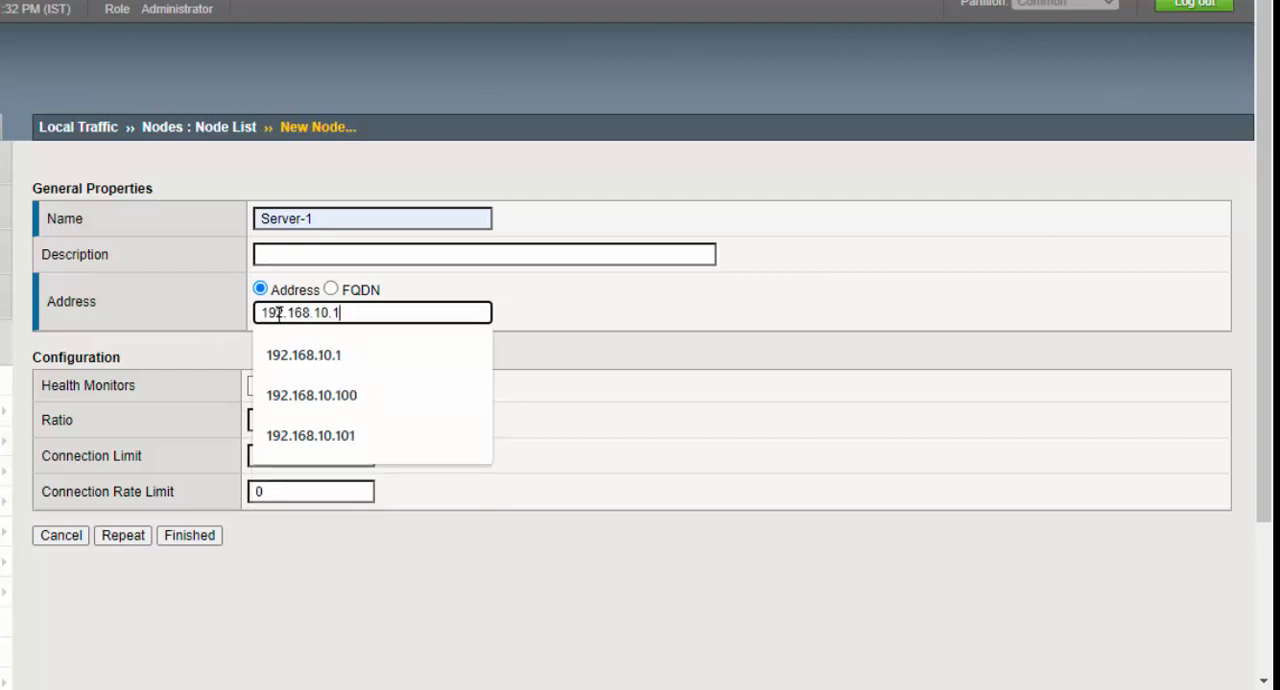
- Describe the node as Server One, keep the Node Default health monitor, and save it while continuing with another new node
left_click(283, 257)
type("s")
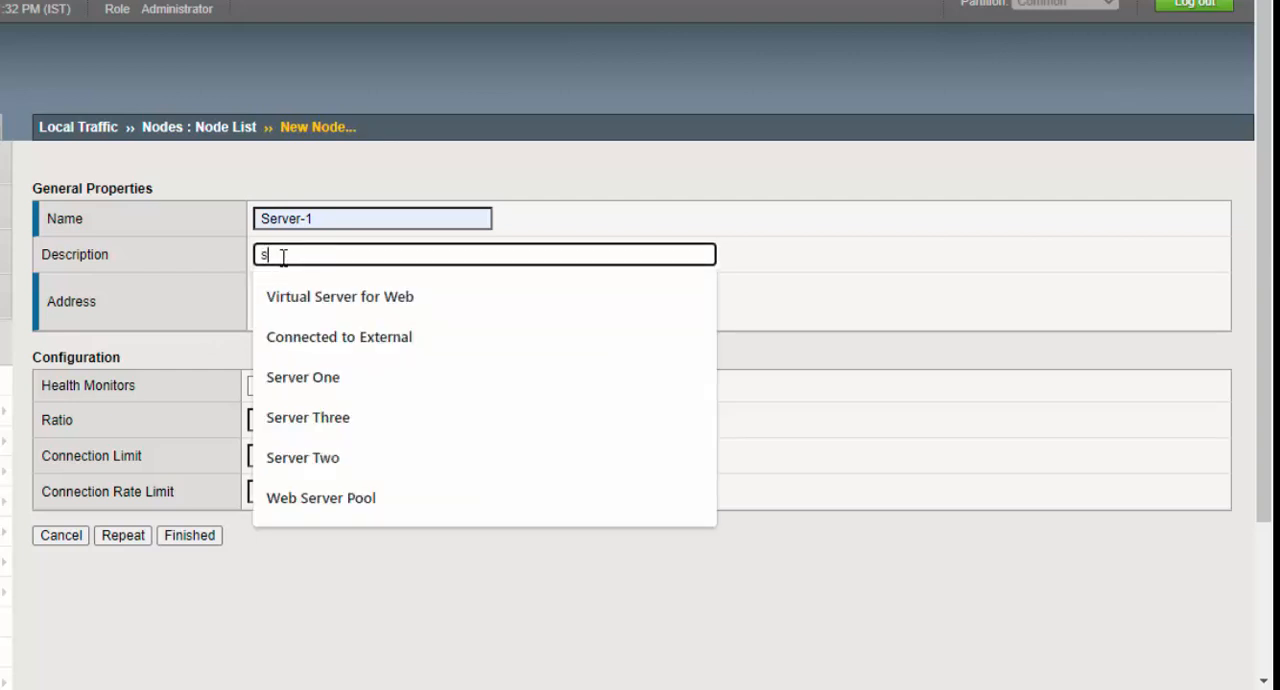
type("erver One")
left_click(332, 304)
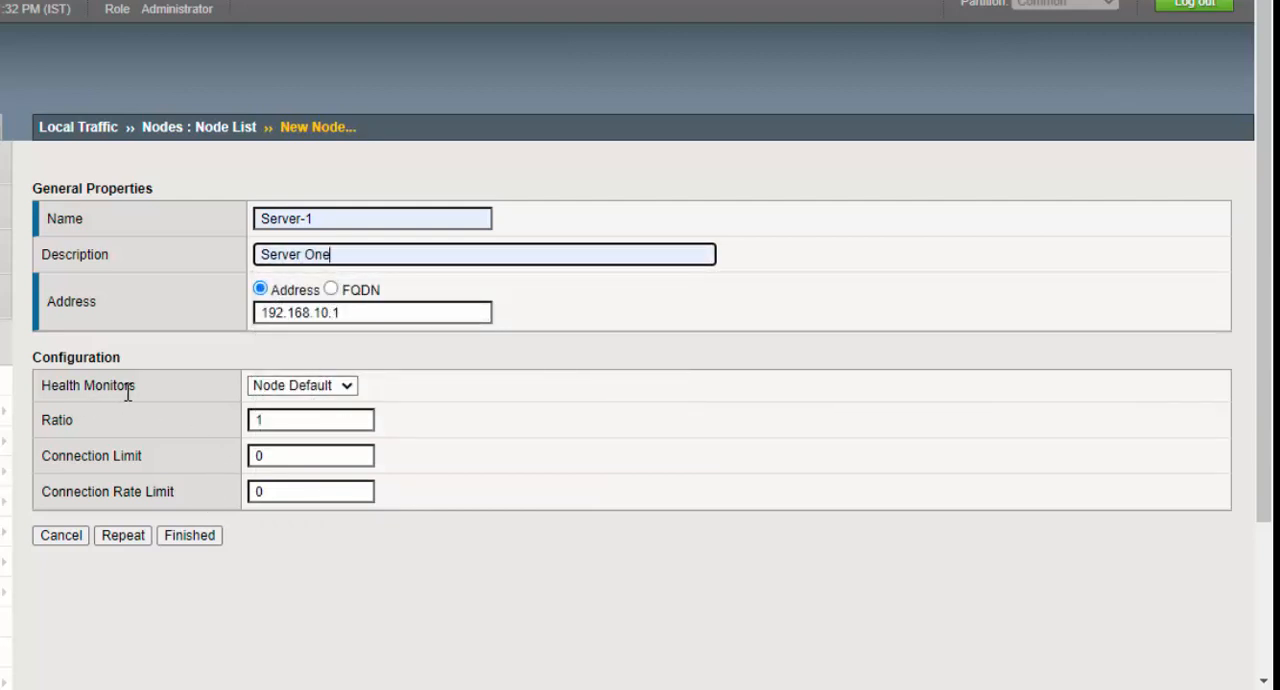
left_click(352, 388)
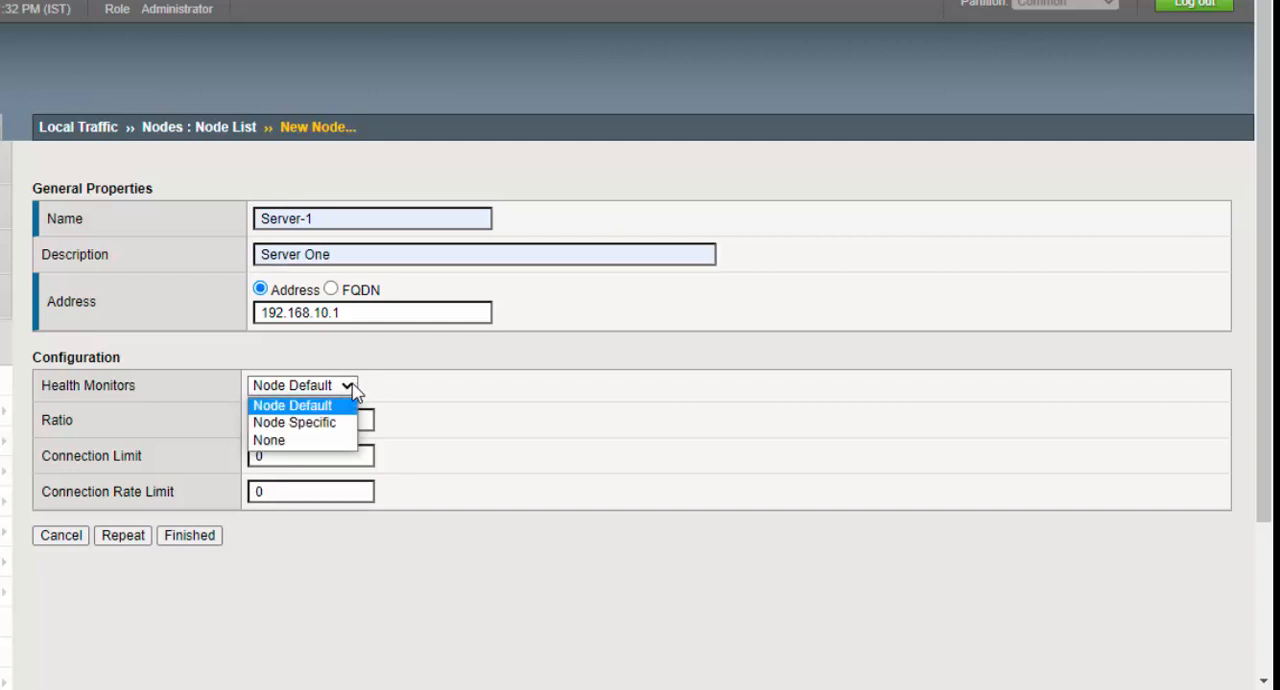
left_click(560, 419)
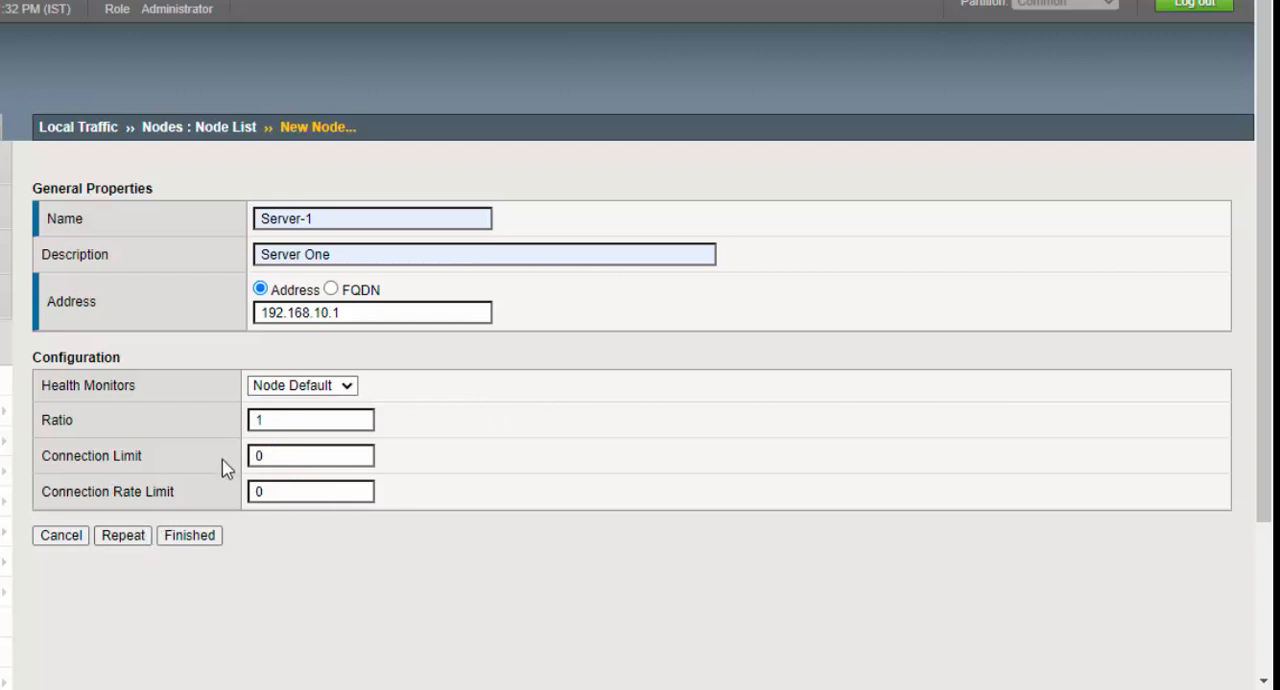
left_click(134, 537)
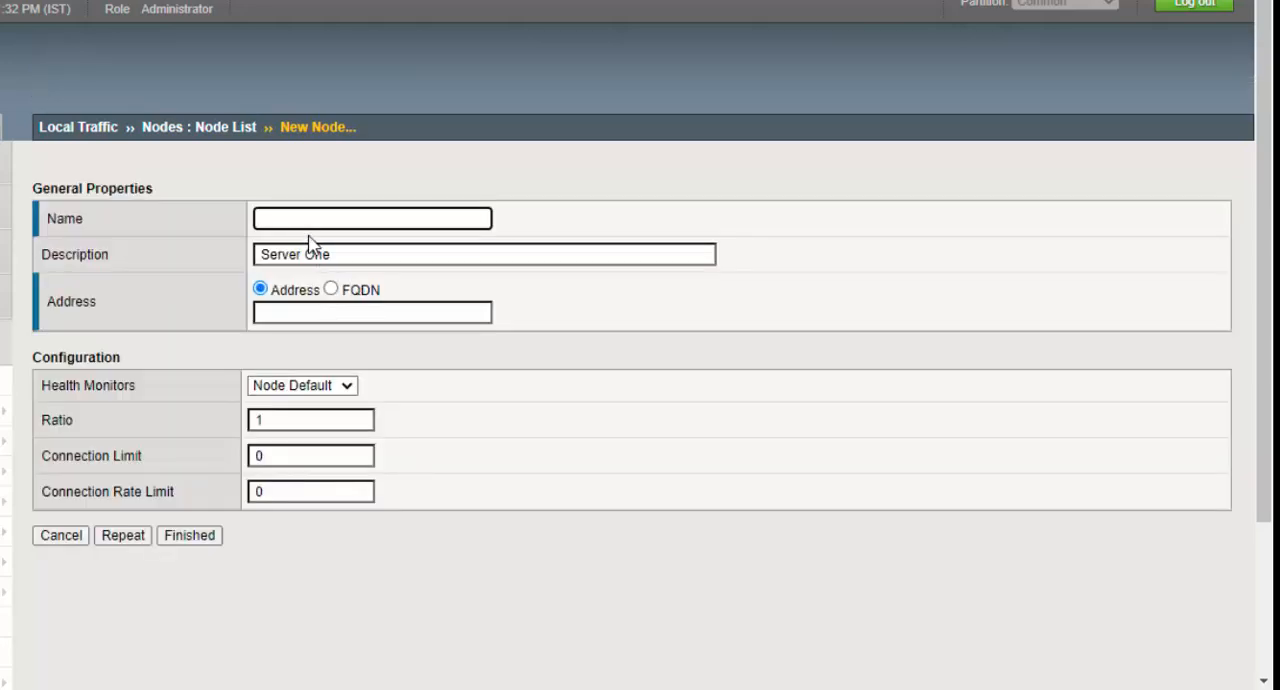
- Name the second node Server-2 and change its description to Server Two
left_click(306, 218)
type("se")
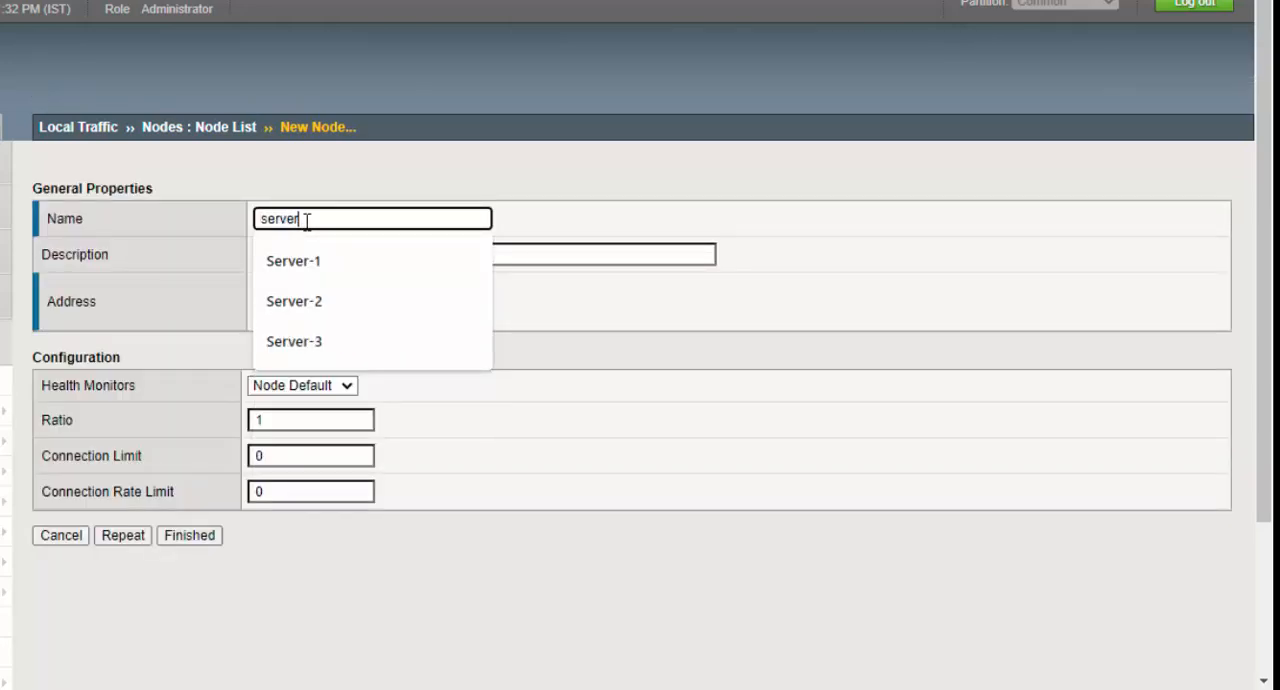
type("rver")
left_click(309, 303)
double_click(316, 254)
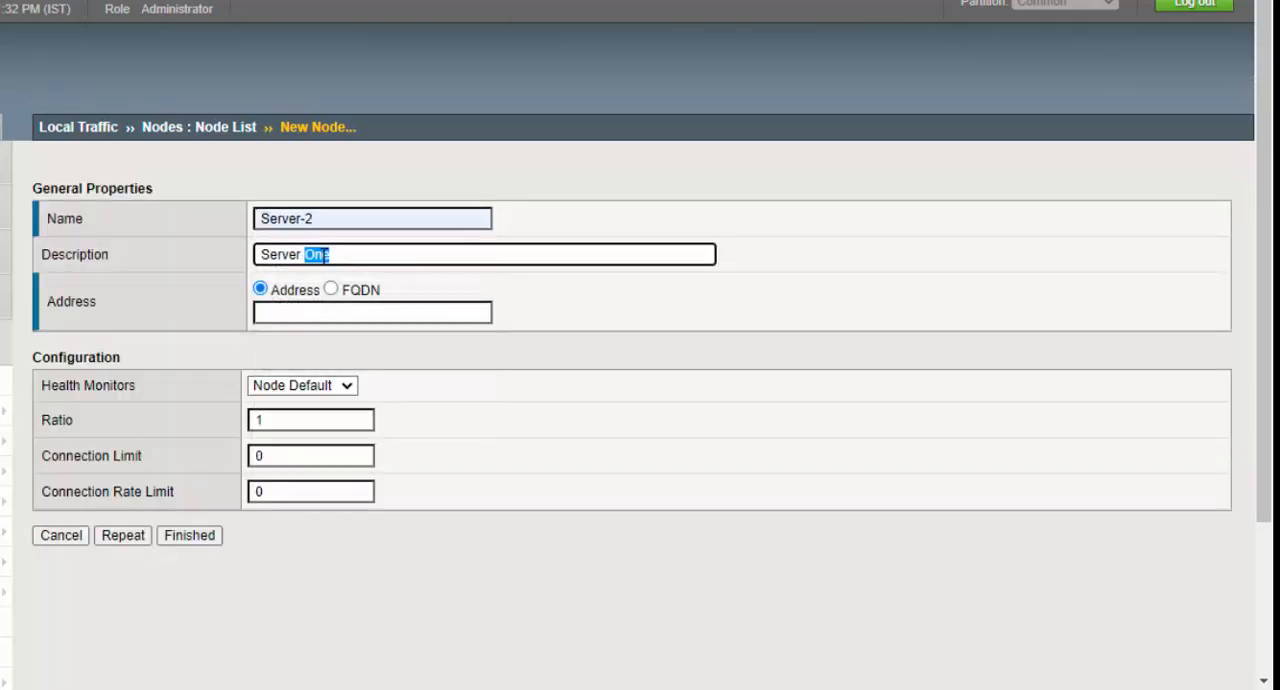
type("Tw")
- Give Server-2 the address 192.168.20.1 and save it while continuing with another new node
left_click(305, 295)
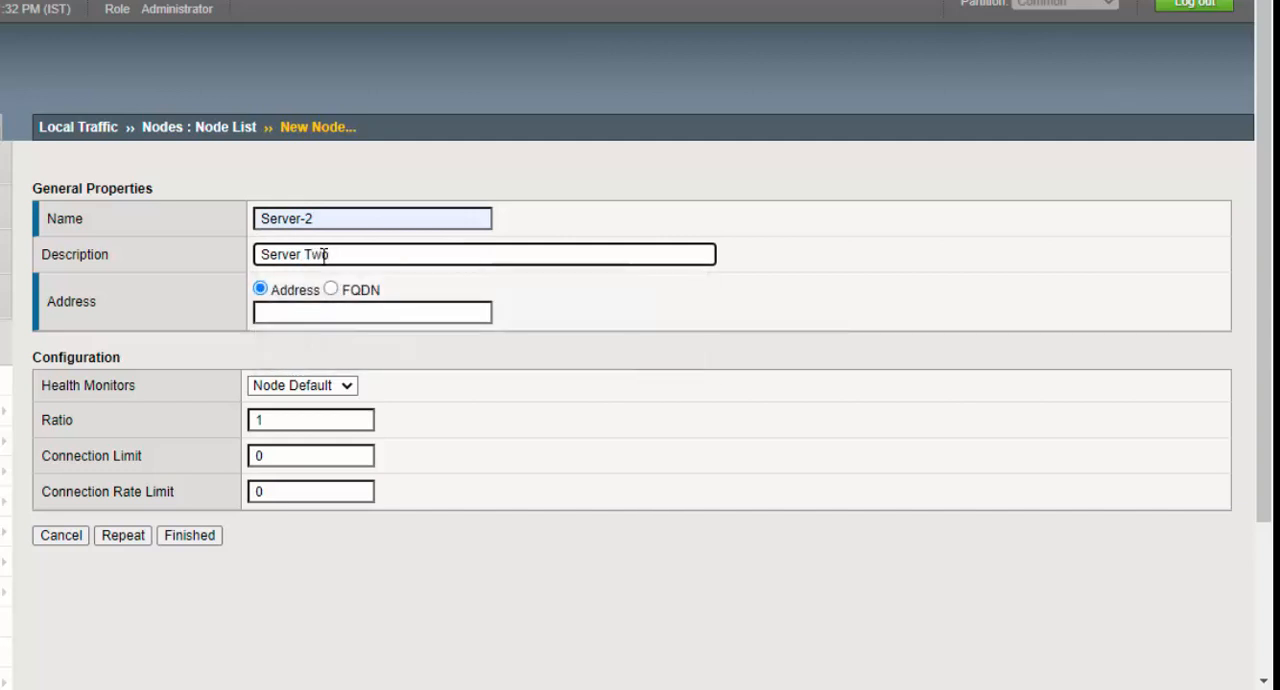
left_click(323, 310)
type("192.")
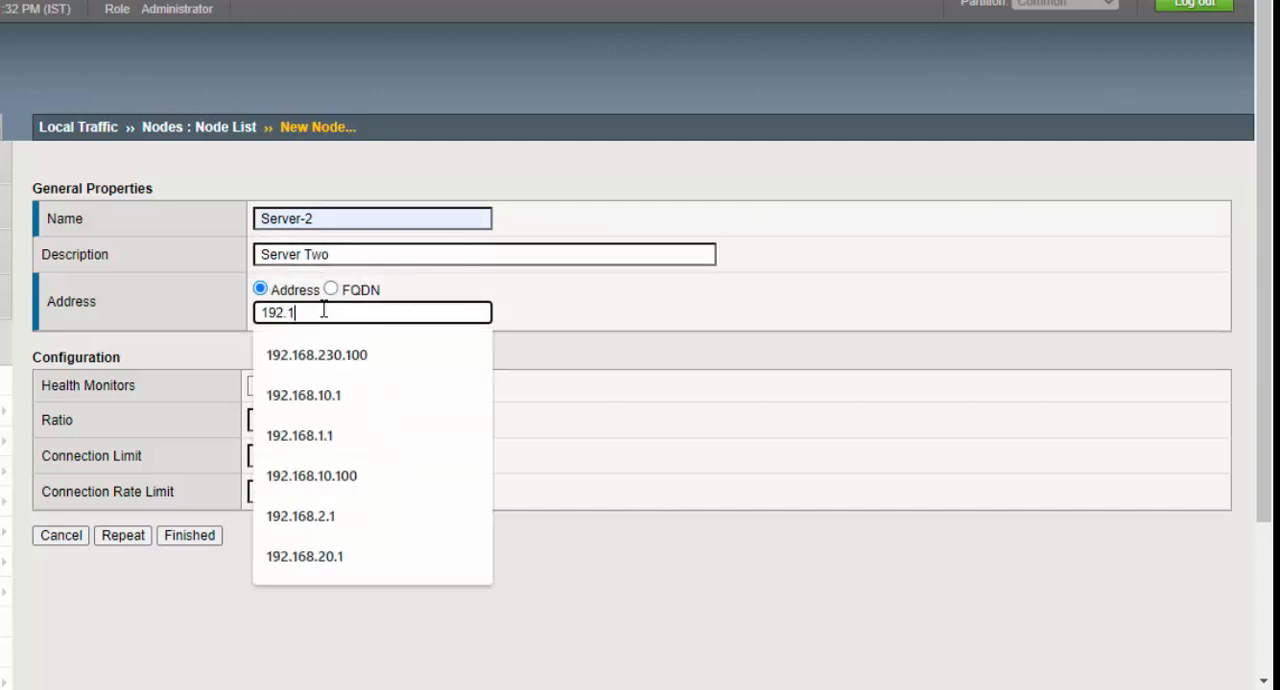
type("168.20.1")
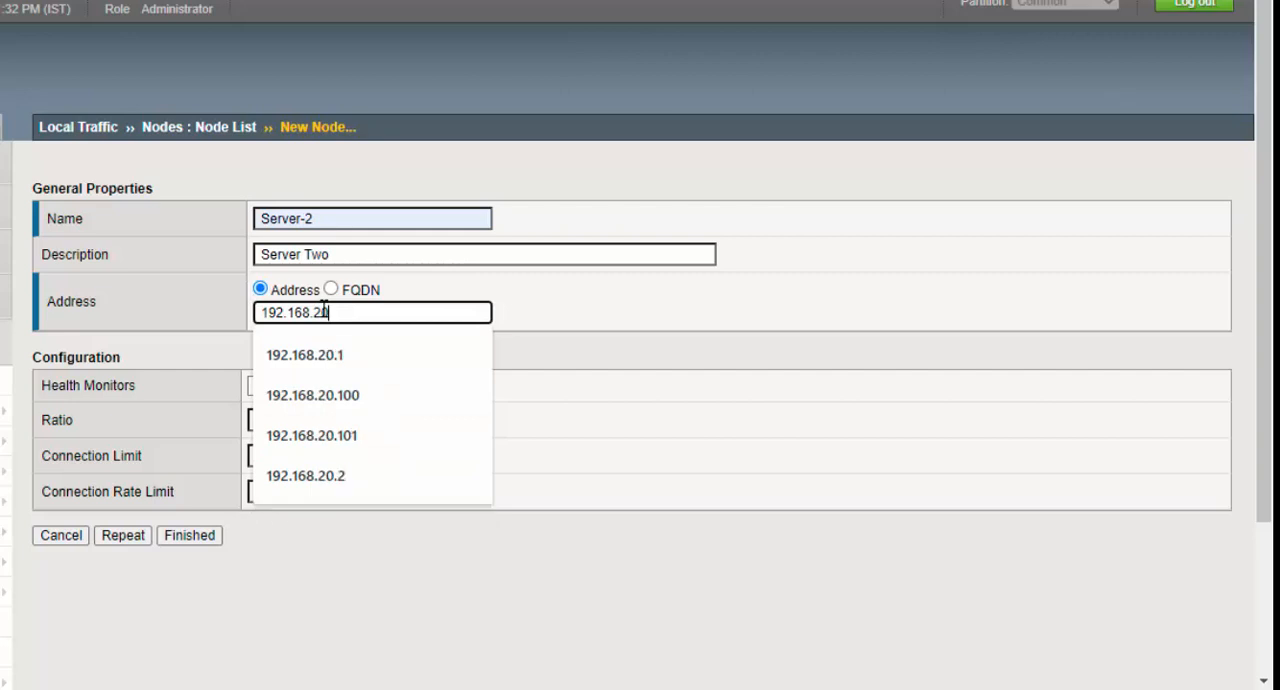
left_click(338, 358)
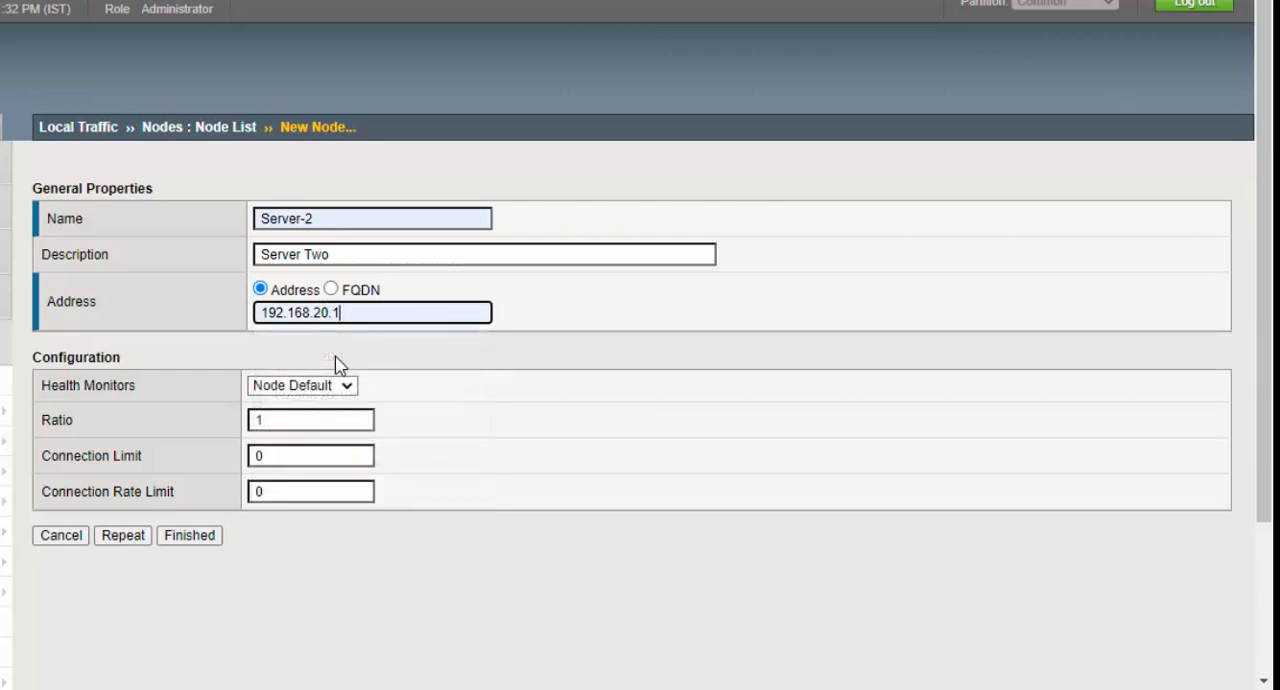
left_click(111, 538)
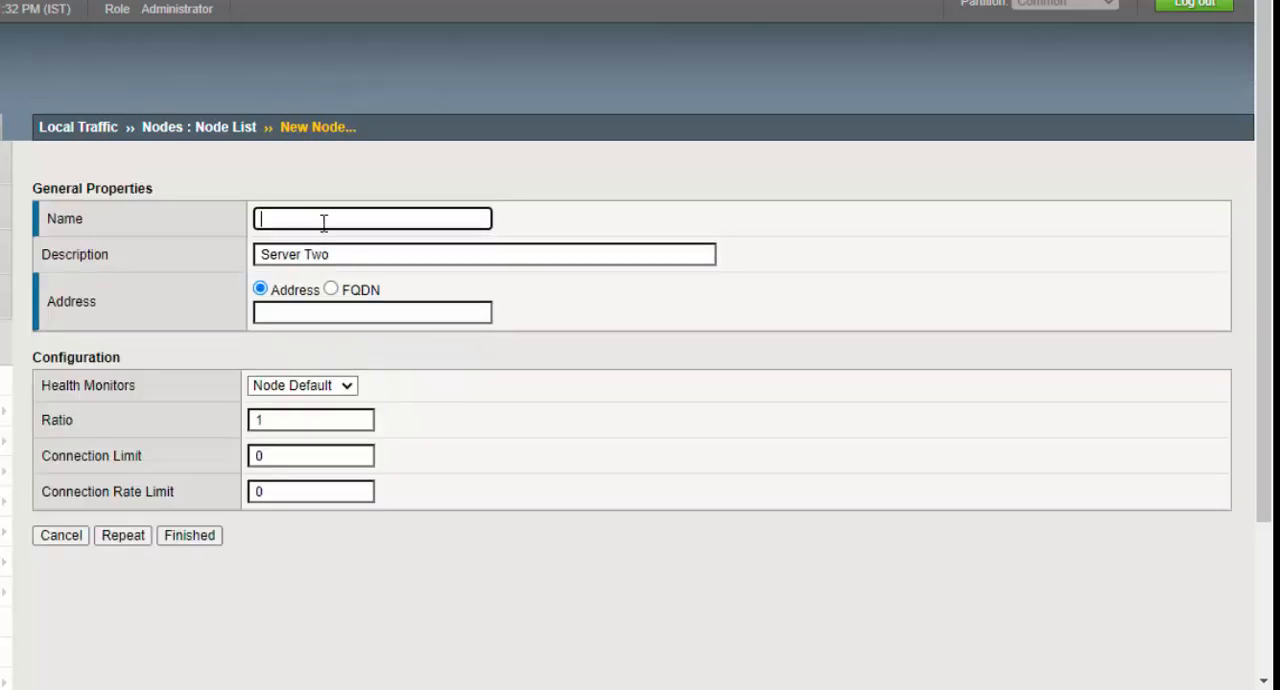
- Name the third node Server-3 and change its description to Server Three
left_click(323, 221)
type("Server-3")
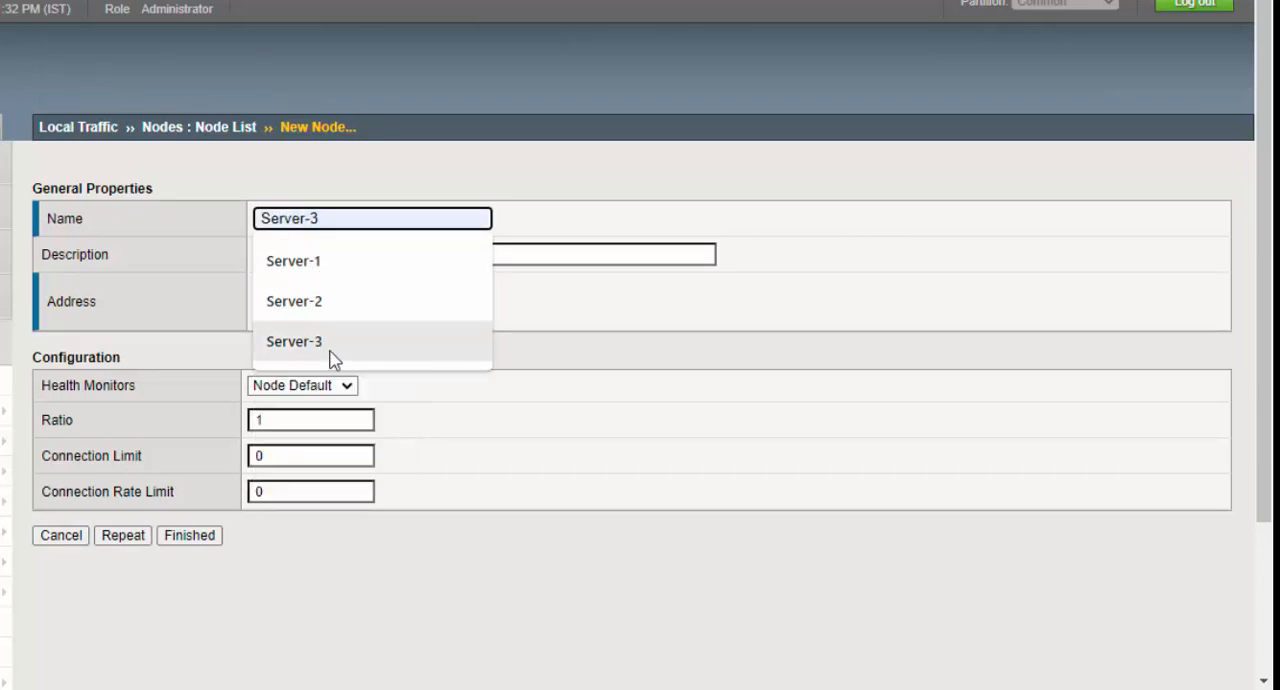
left_click(332, 350)
double_click(323, 254)
type("Three")
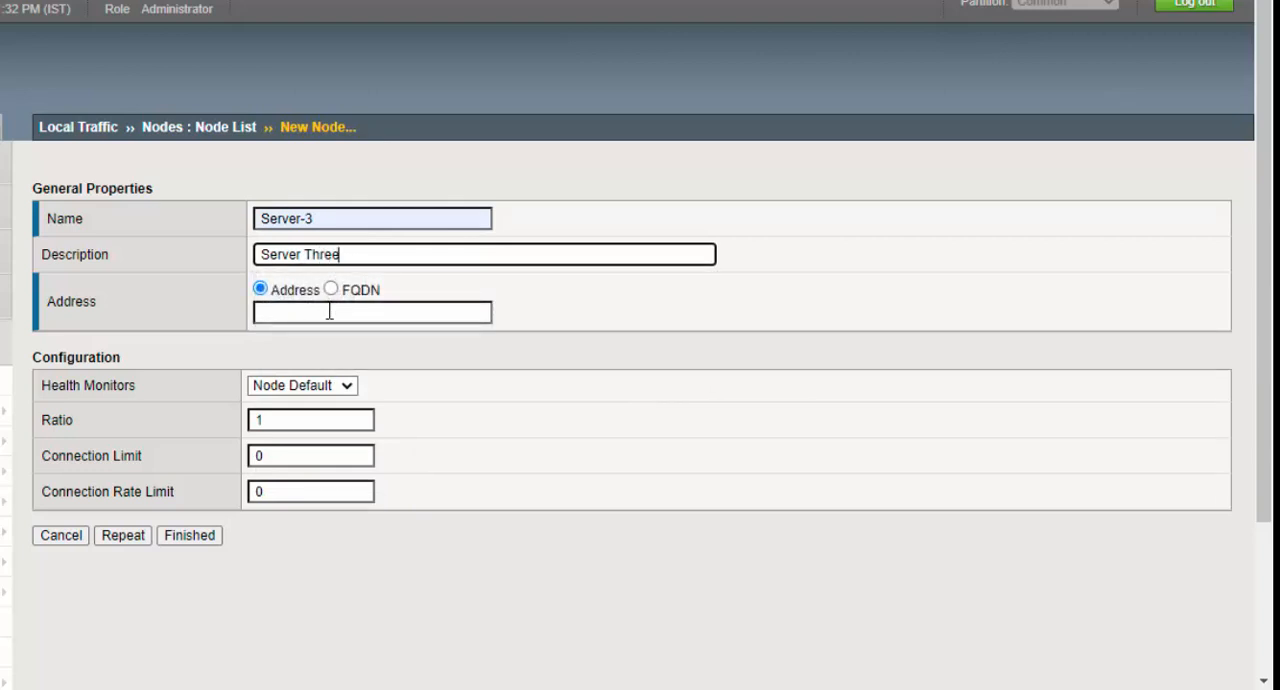
- Give Server-3 the address 192.168.30.1, finish creating the nodes, and check the addresses in the node list
left_click(329, 311)
type("192.168.30.1")
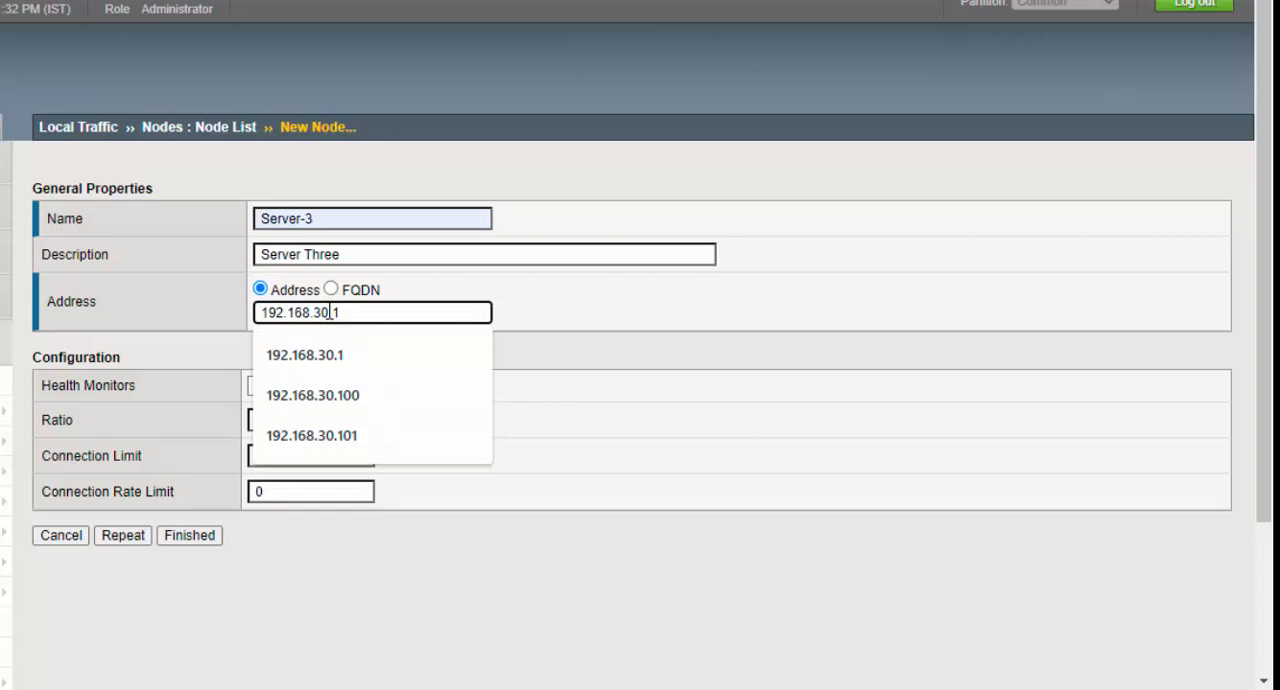
left_click(331, 356)
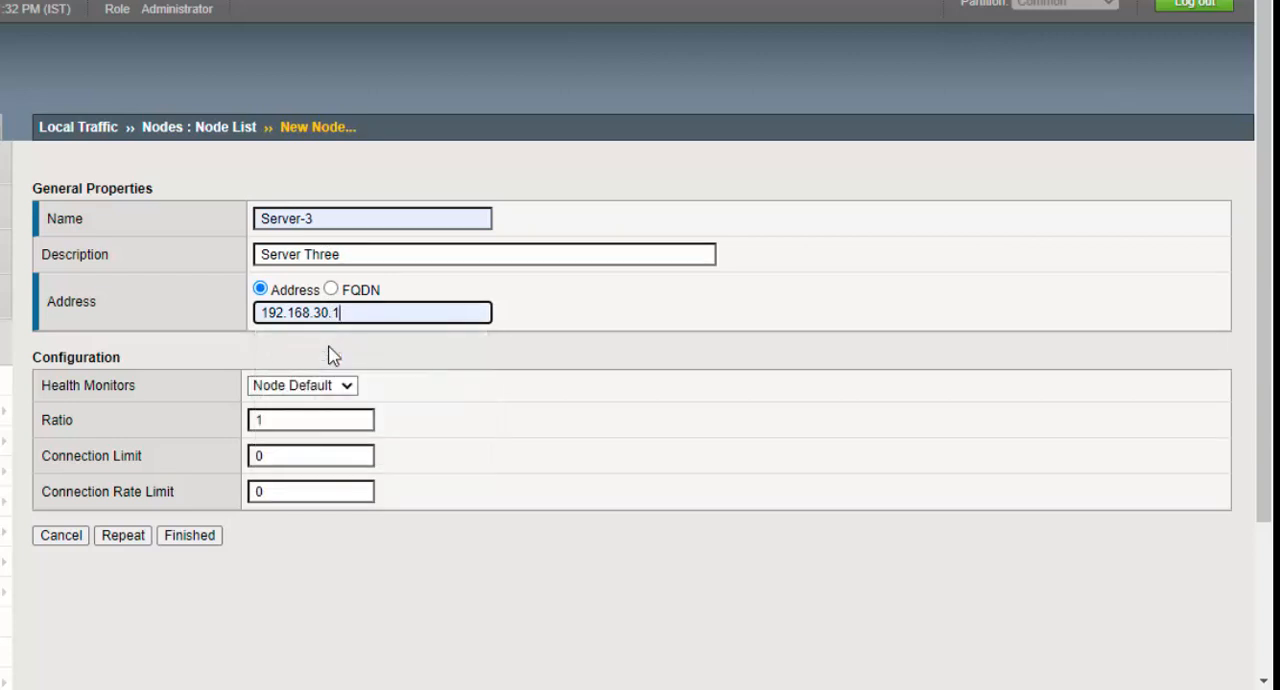
left_click(194, 543)
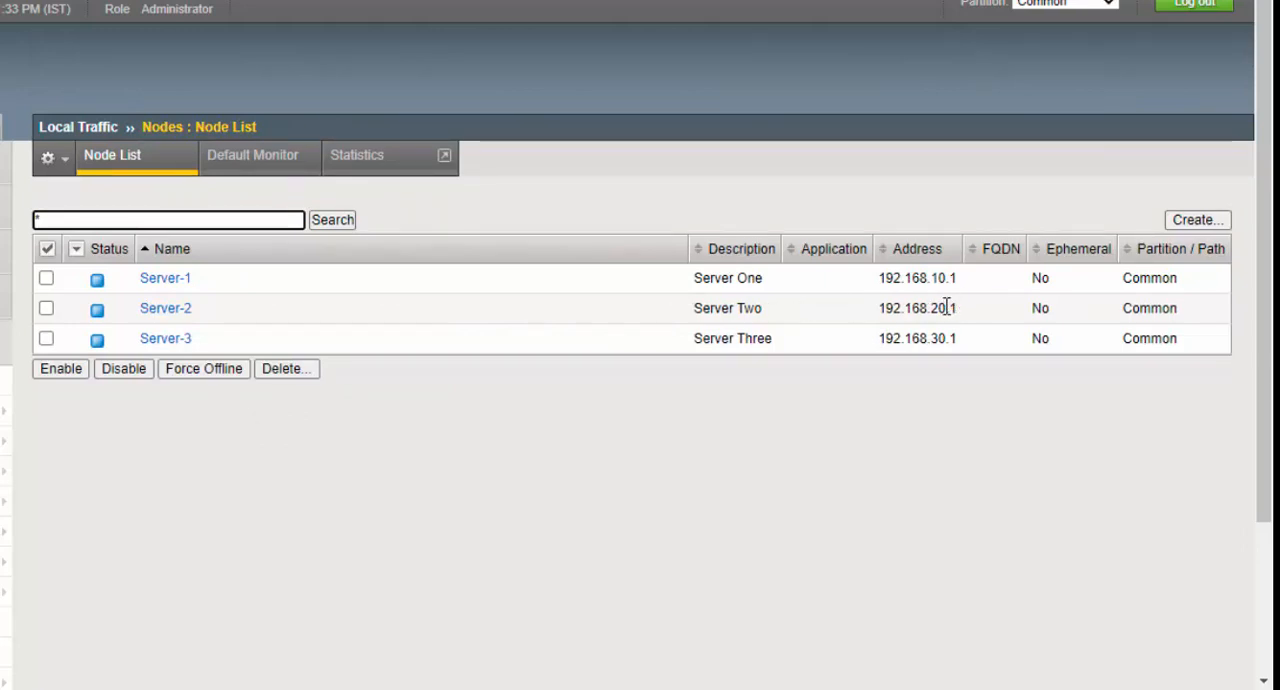
left_click_drag(940, 312, 967, 354)
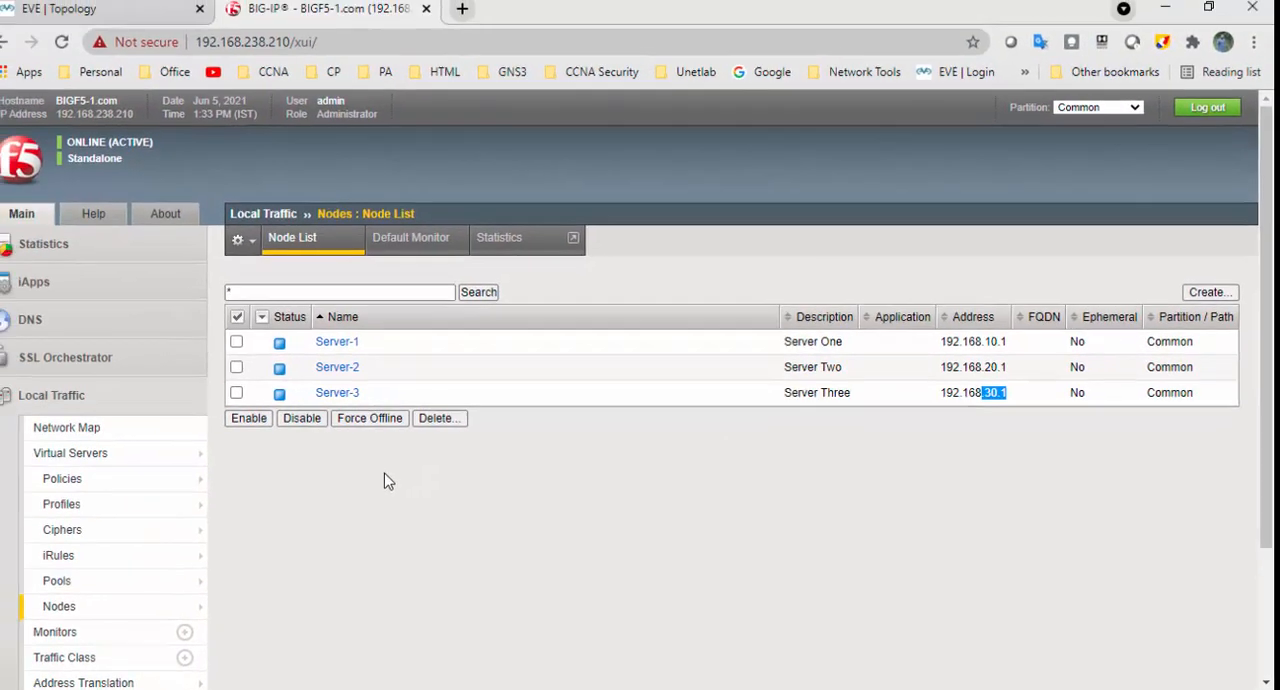
- Open the Local Traffic pool list and start a new pool named HTTP-Pool
mouse_move(113, 590)
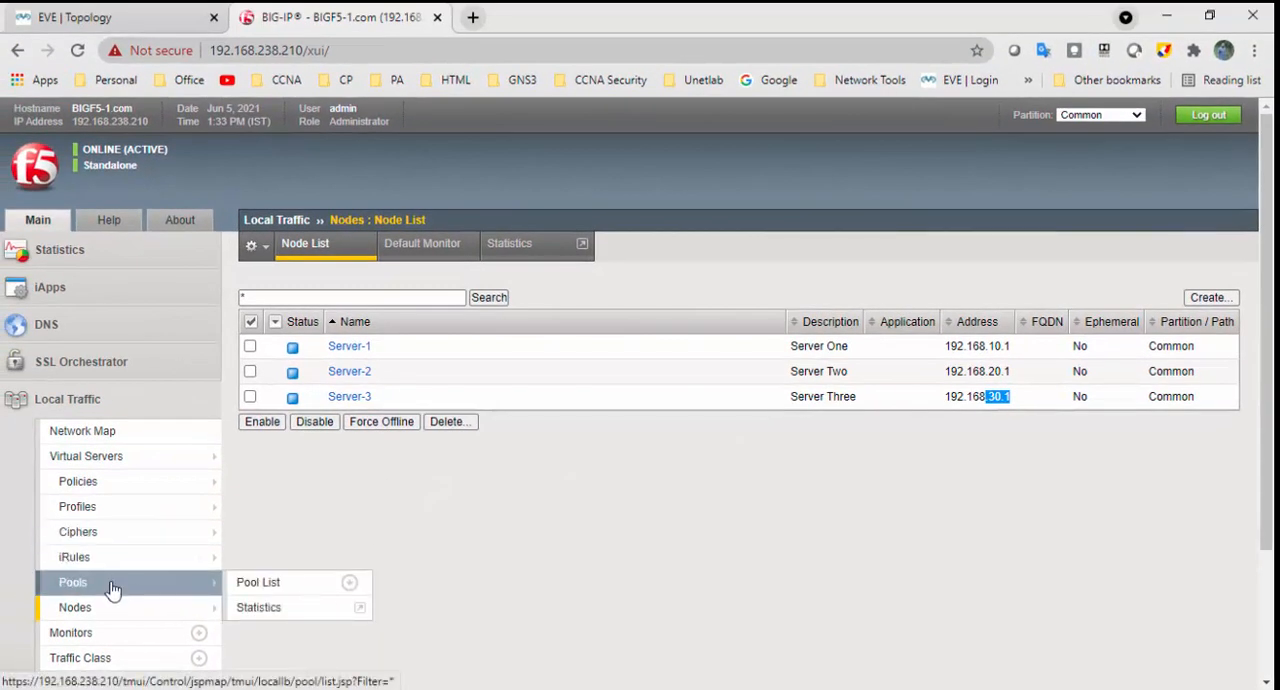
left_click(113, 590)
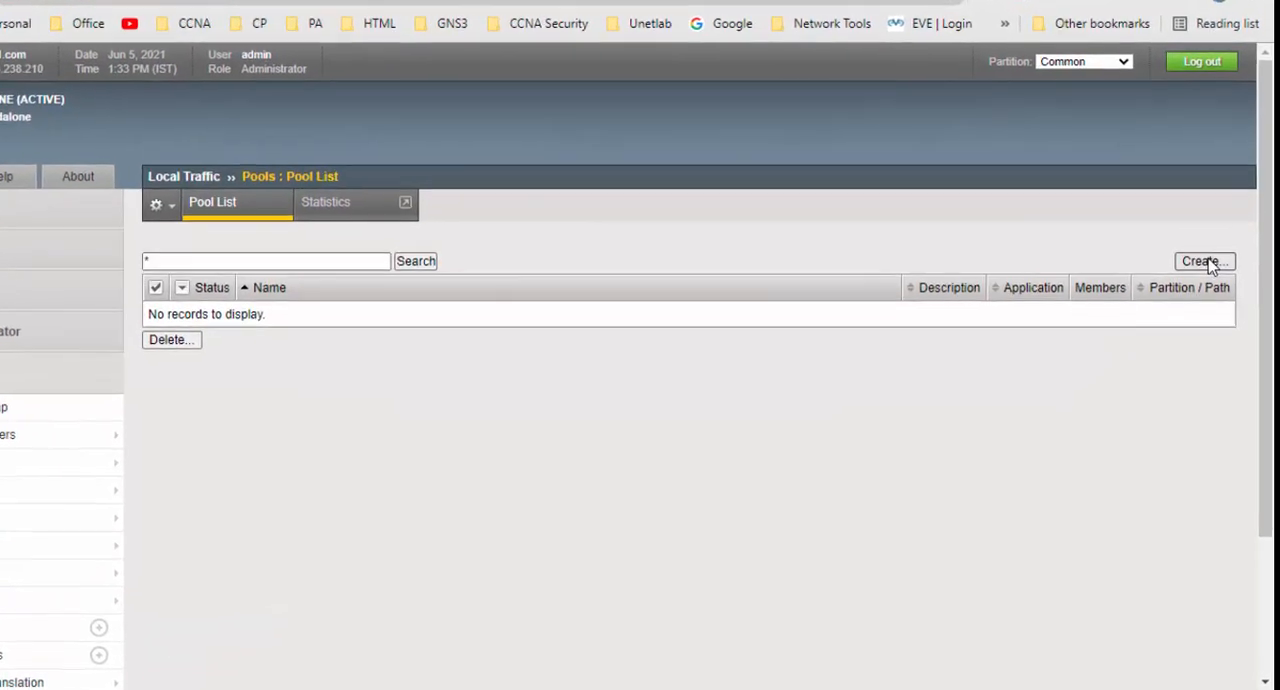
left_click(1207, 297)
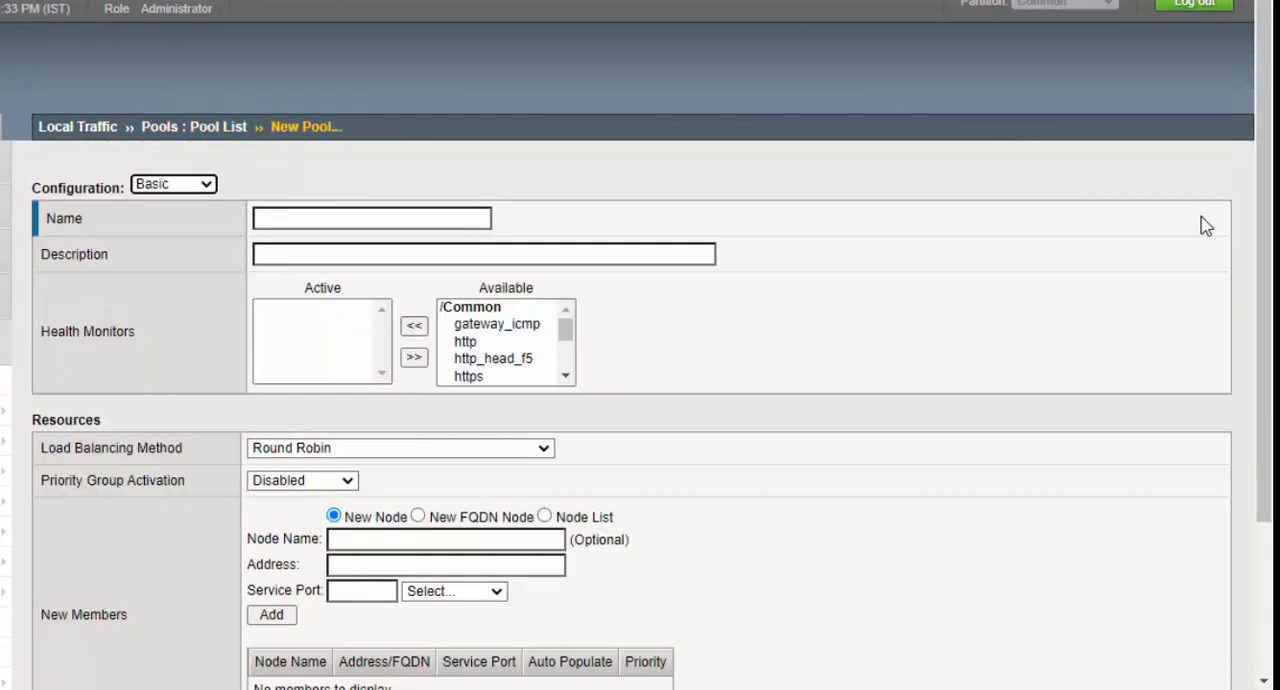
left_click(421, 219)
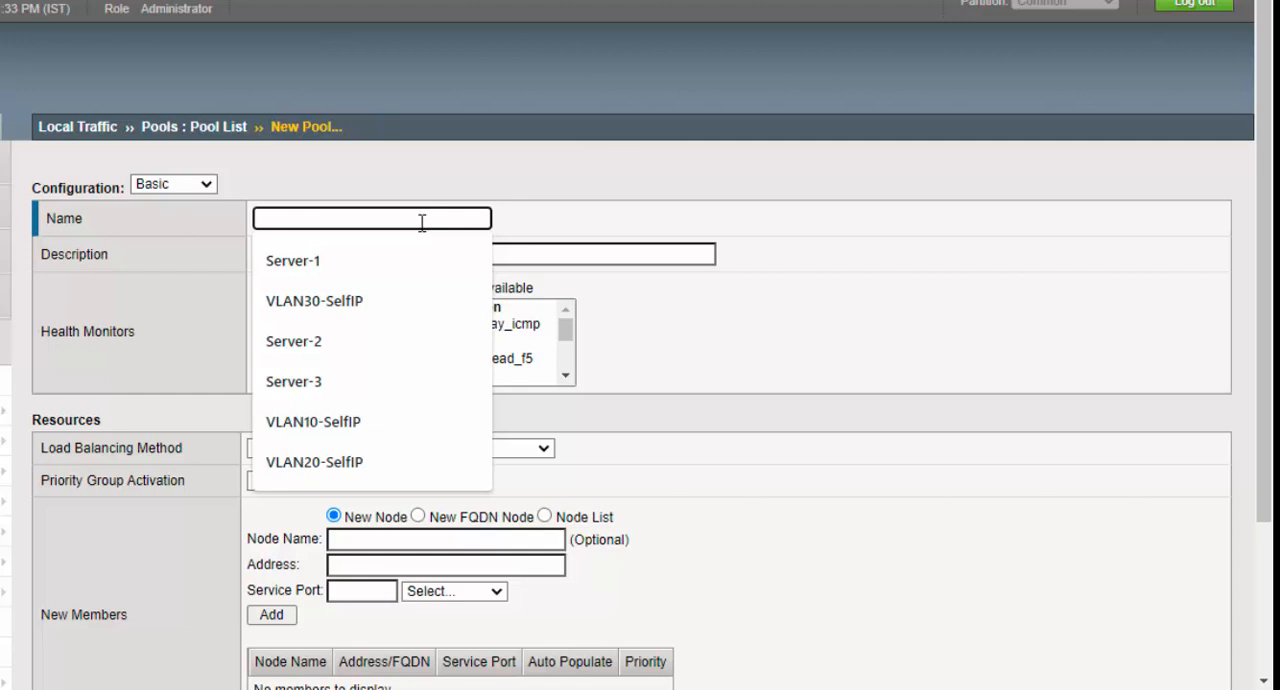
type("HTTP-Pool")
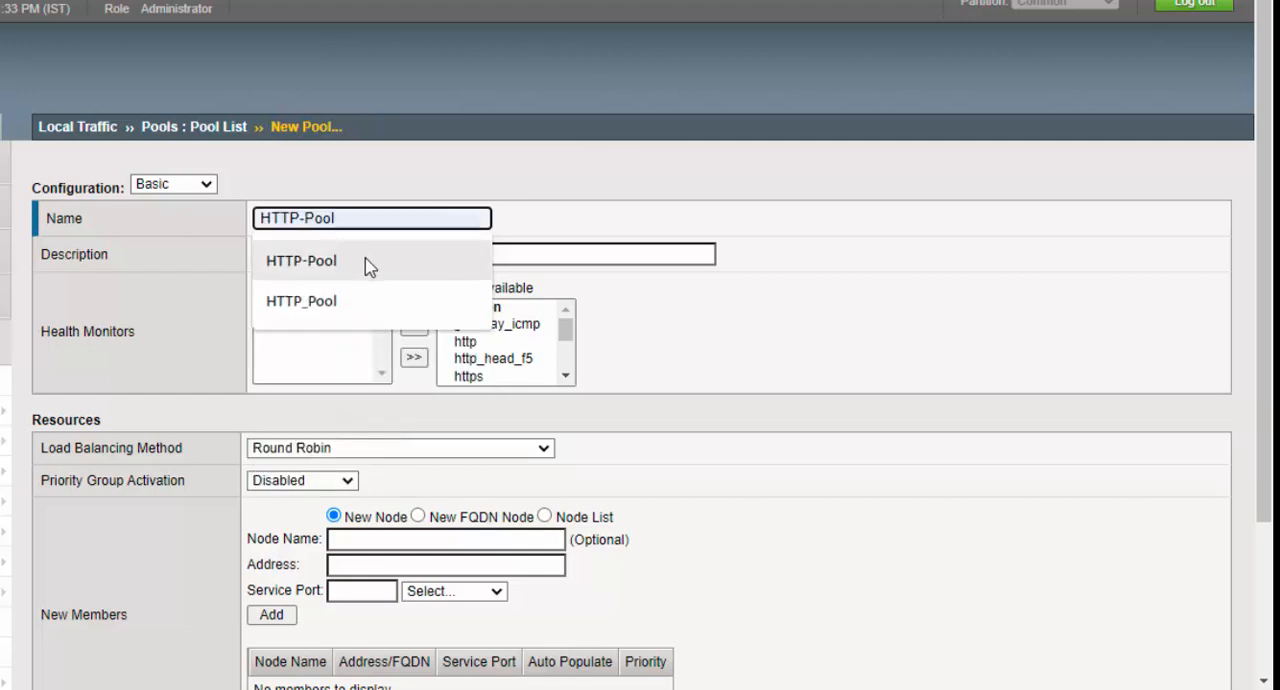
left_click(366, 261)
- Set the description of HTTP-Pool to Web Server Pool
left_click(367, 257)
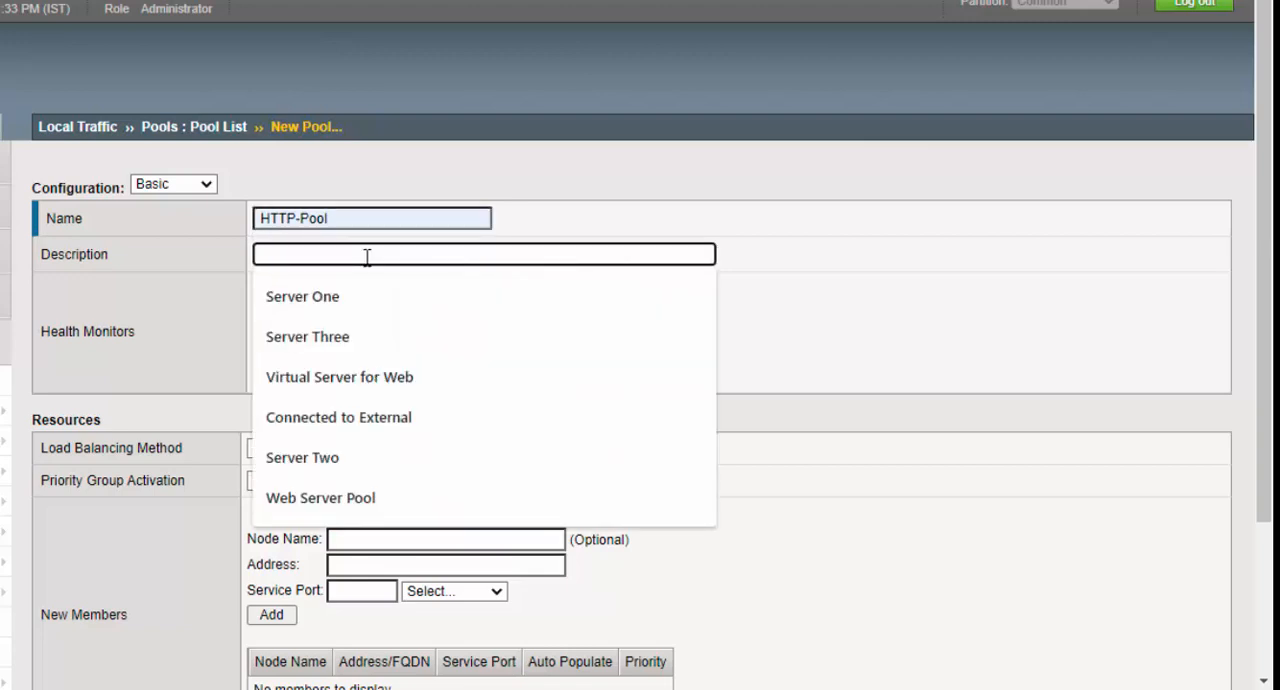
type("Webser")
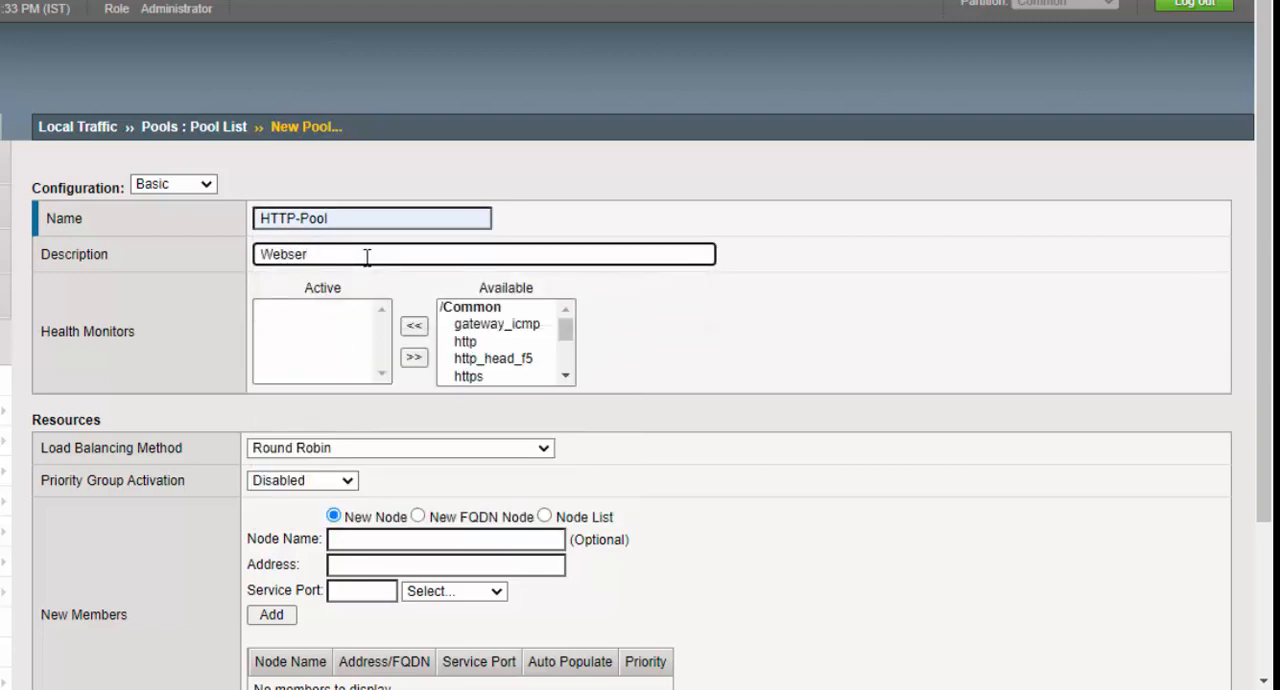
key("BackSpace")
key("BackSpace")
key("BackSpace")
left_click(366, 316)
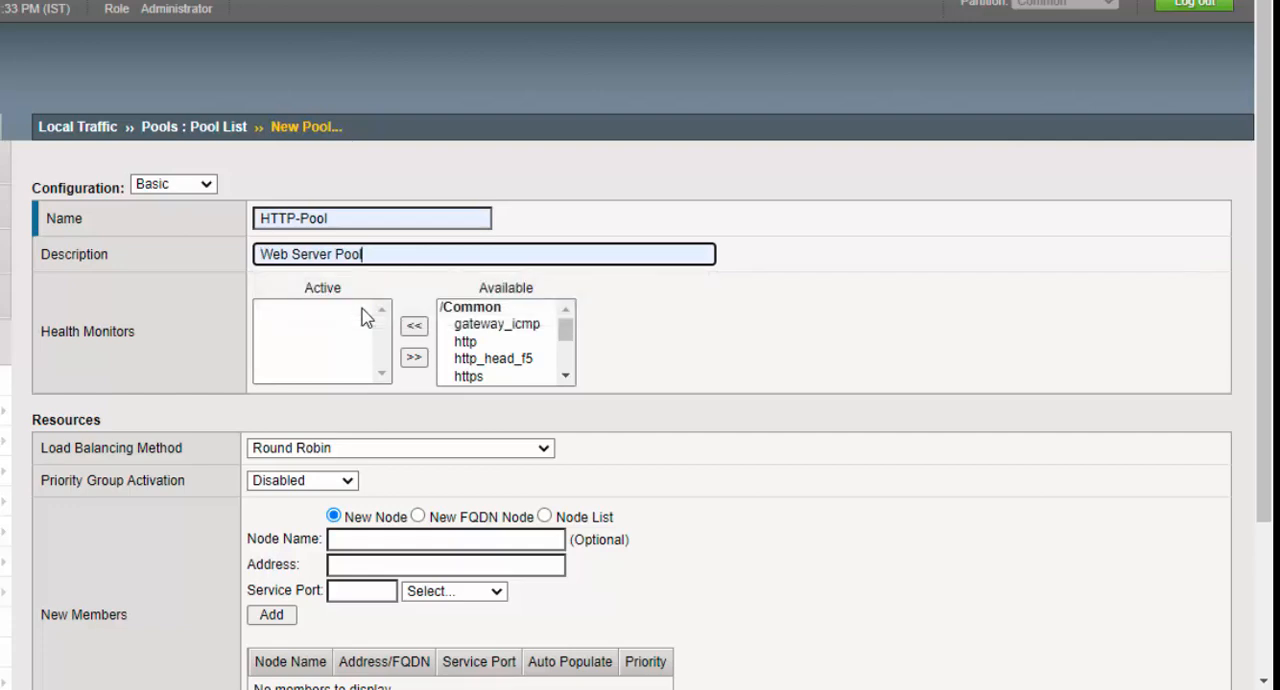
- Add the existing node Server-1 (192.168.10.1) from the node list to HTTP-Pool with HTTP service port 80
scroll(463, 381, "down", 2)
scroll(463, 381, "up", 2)
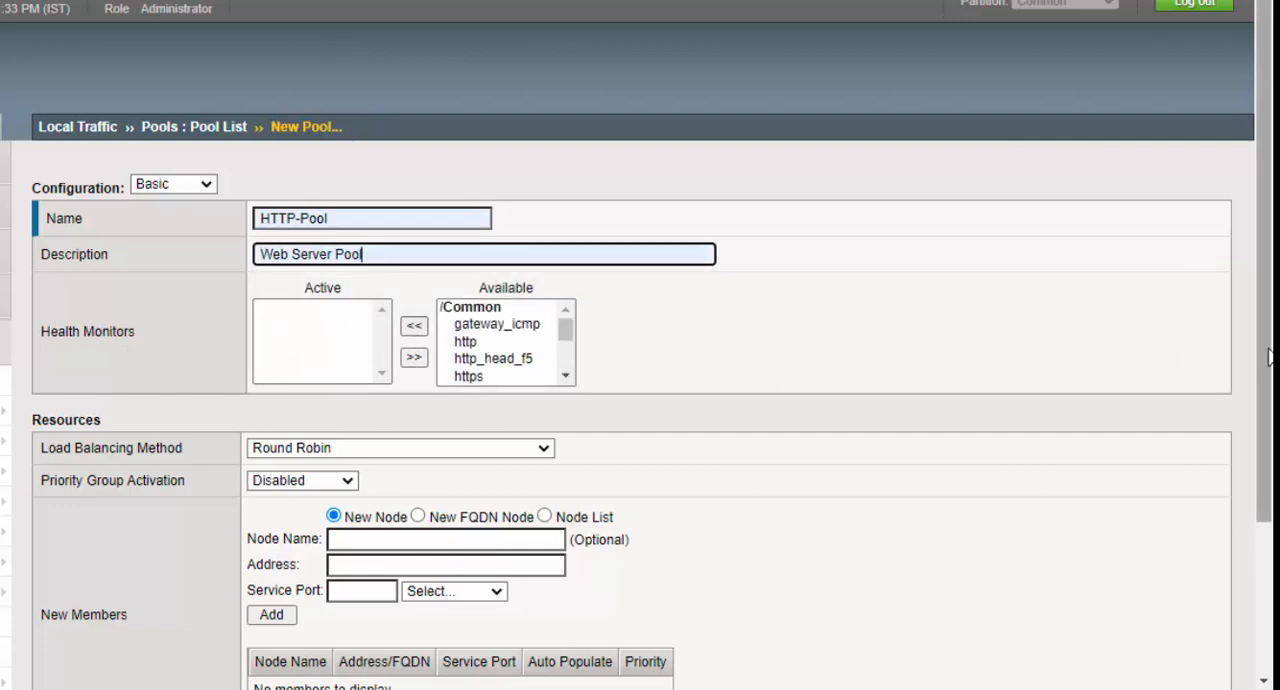
scroll(1268, 450, "down", 3)
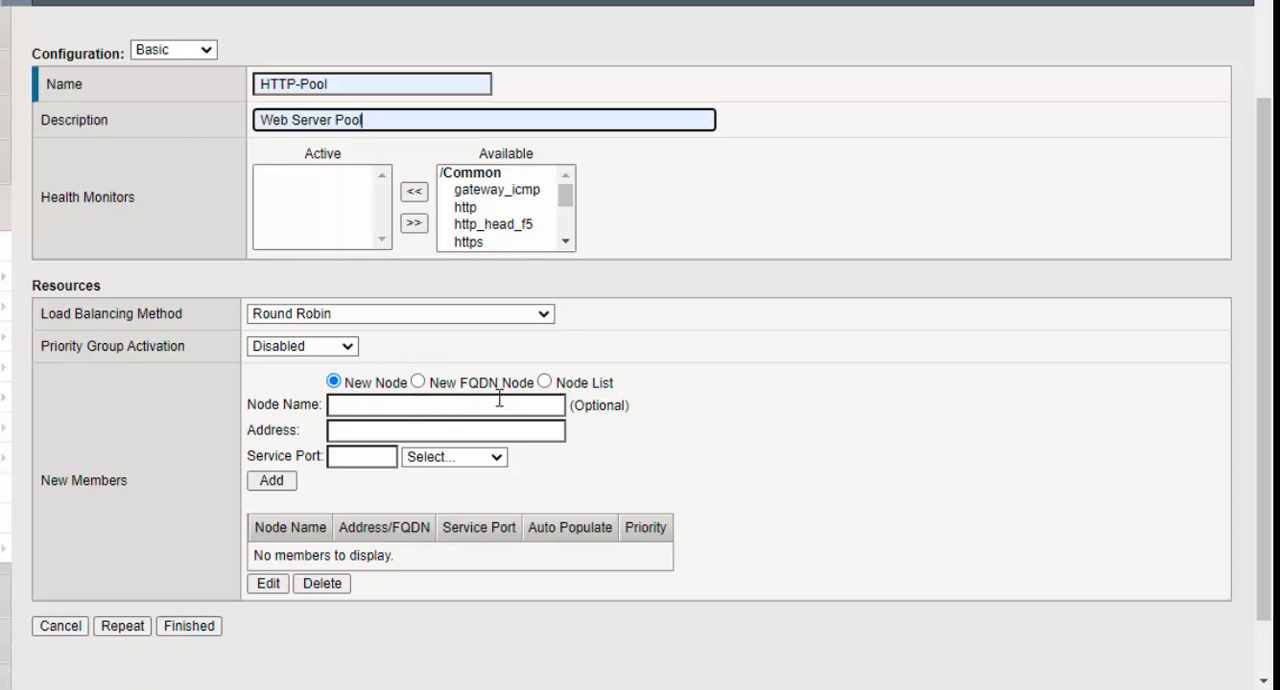
left_click(545, 383)
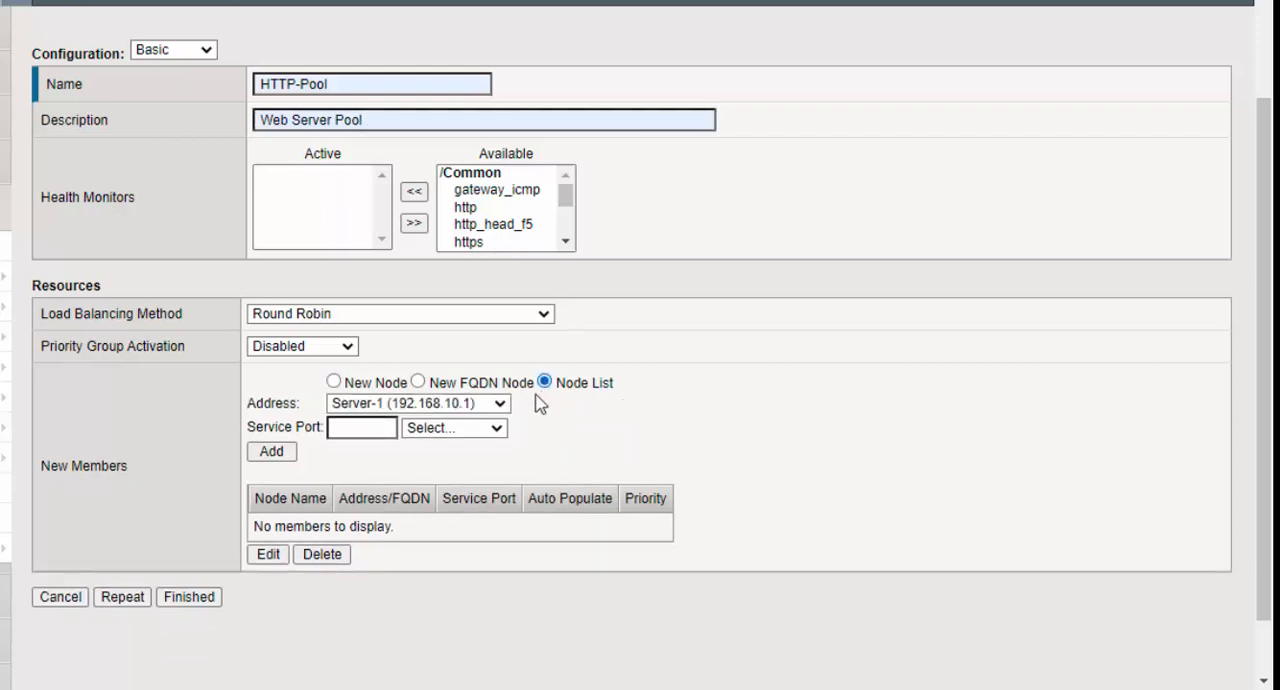
left_click(496, 428)
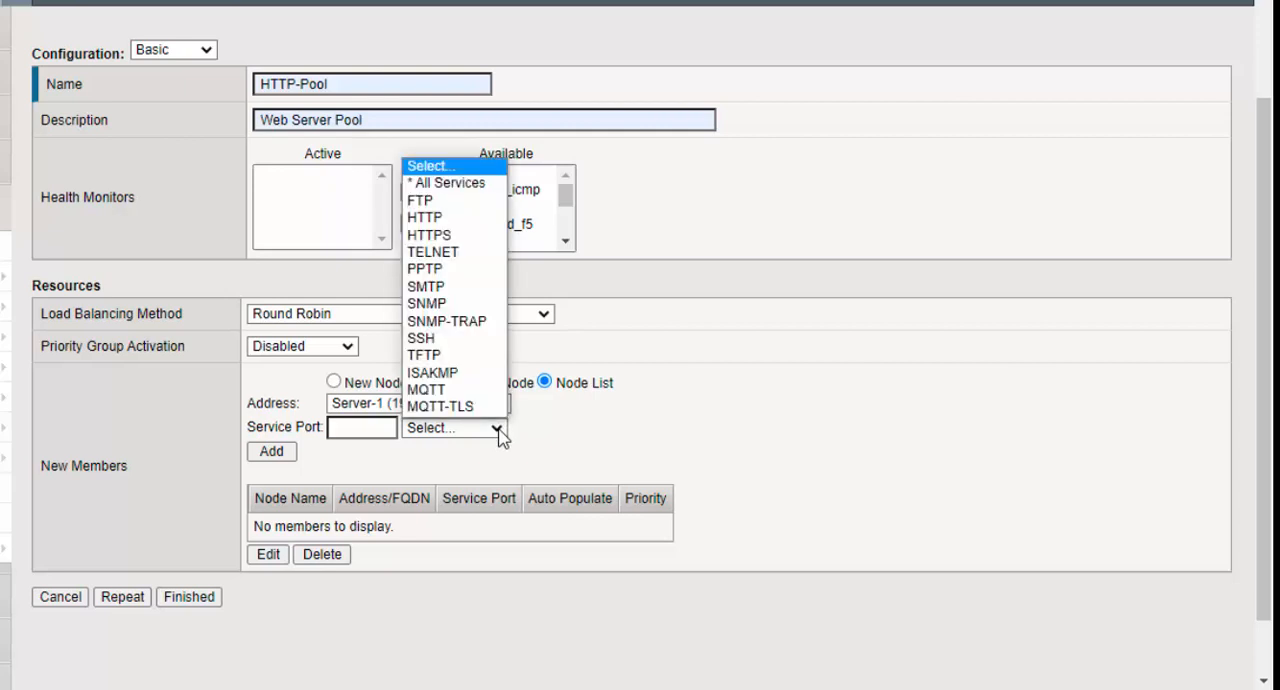
left_click(424, 217)
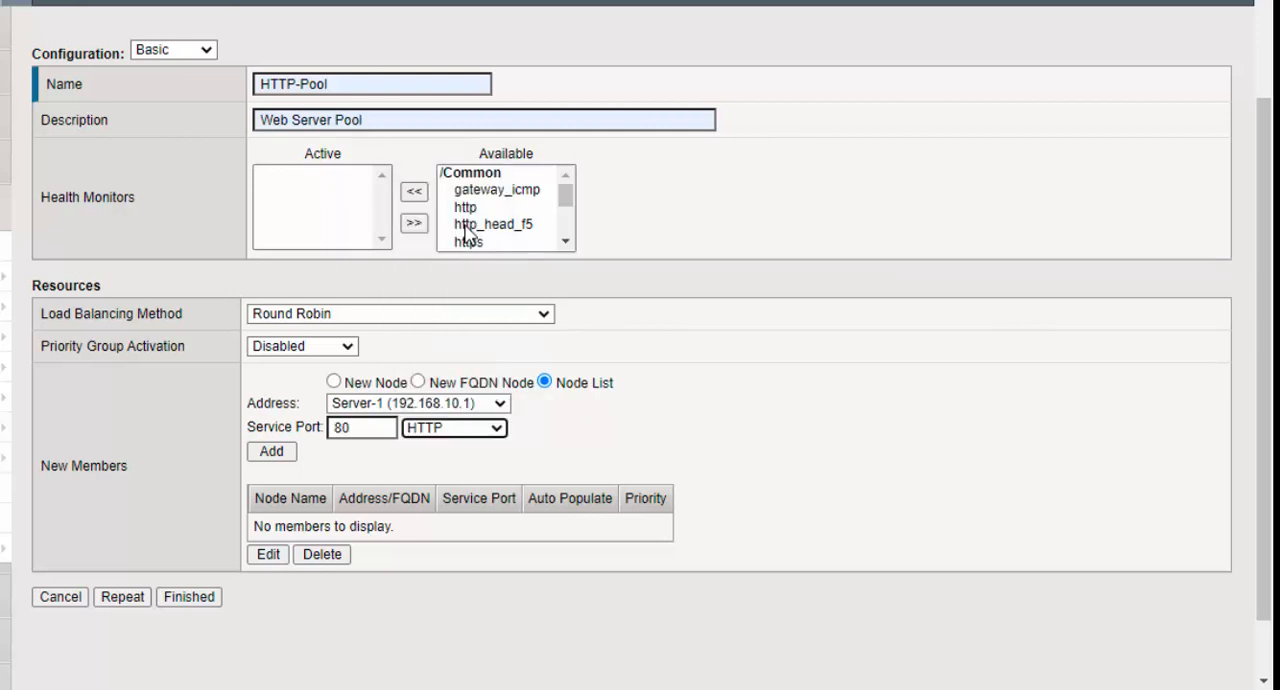
left_click(270, 452)
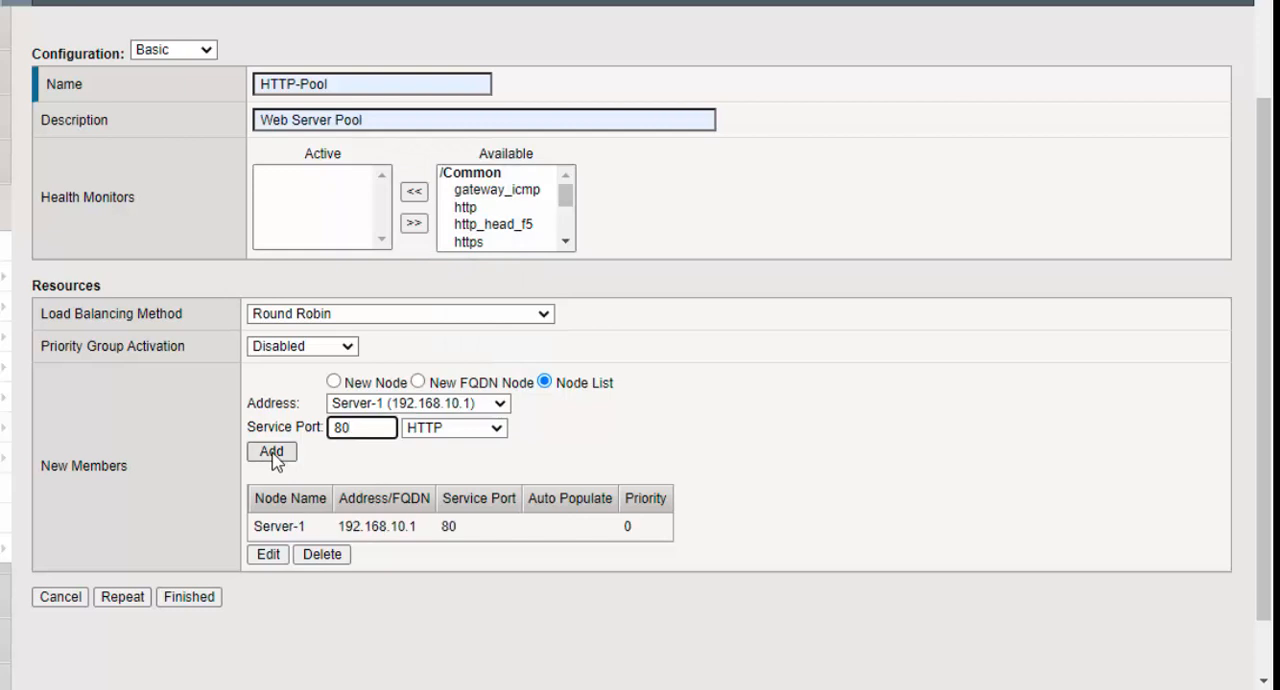
- Add Server-2 (192.168.20.1) and Server-3 (192.168.30.1) as pool members, both on HTTP service port 80
left_click(499, 403)
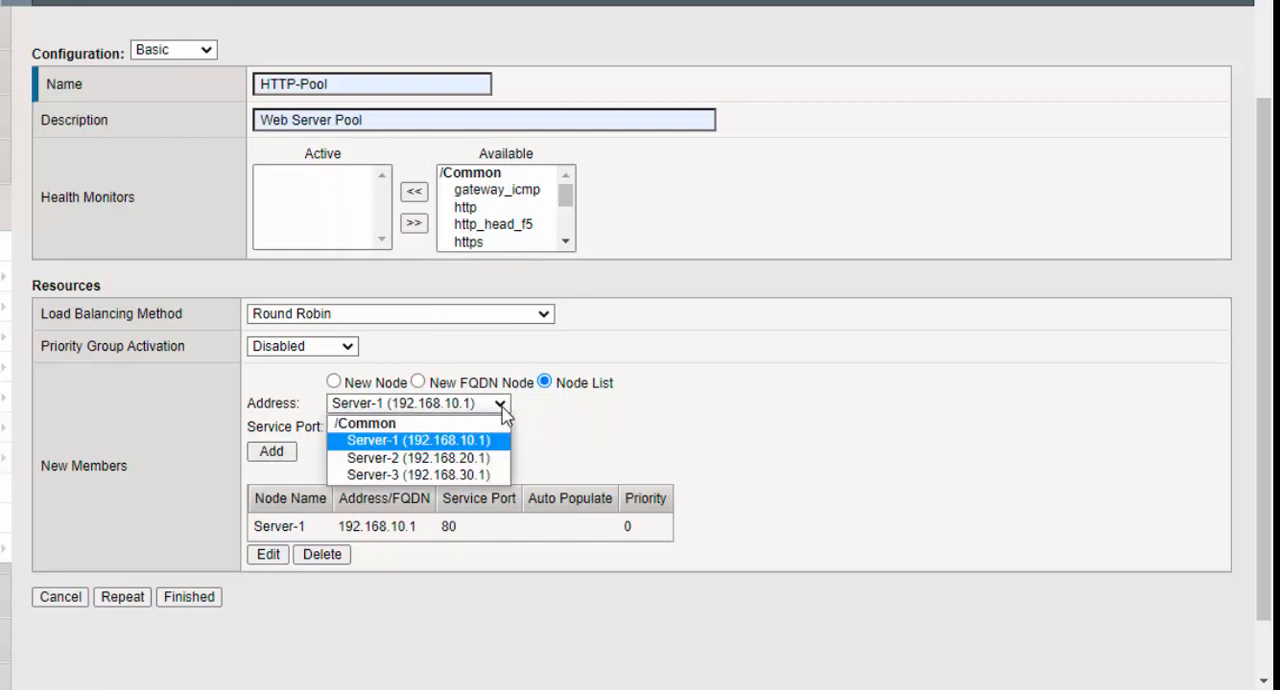
left_click(495, 457)
left_click(271, 451)
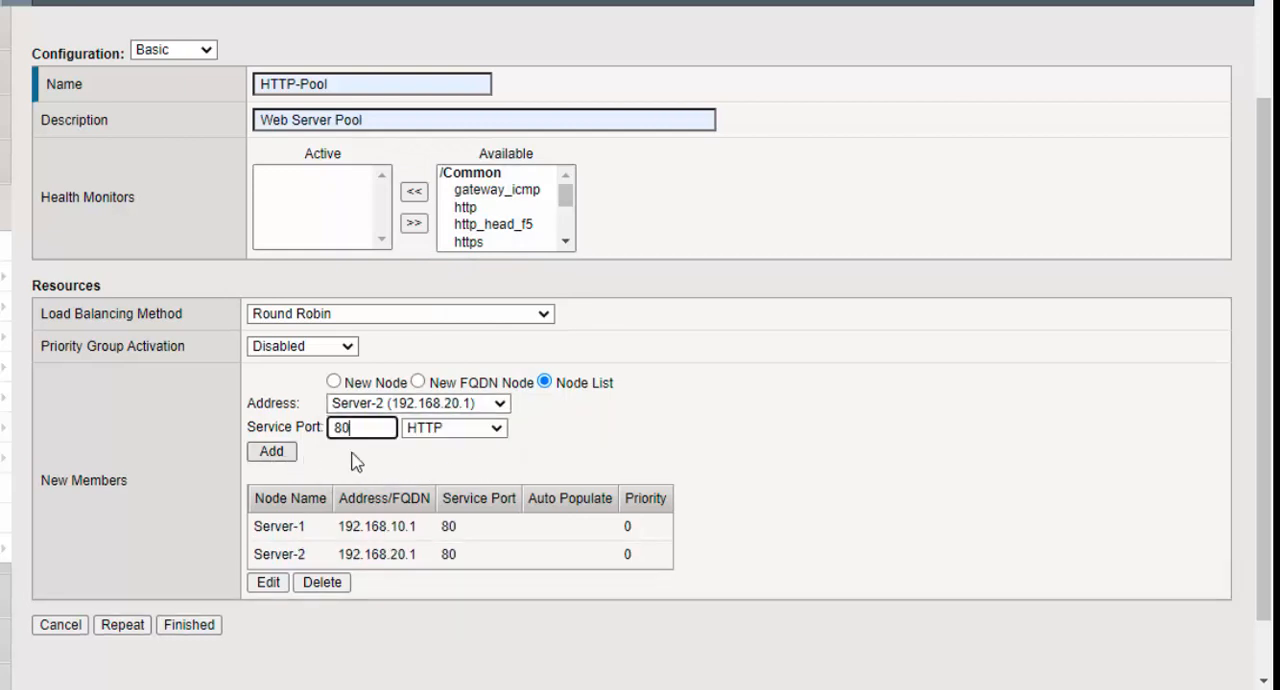
left_click(497, 405)
left_click(486, 474)
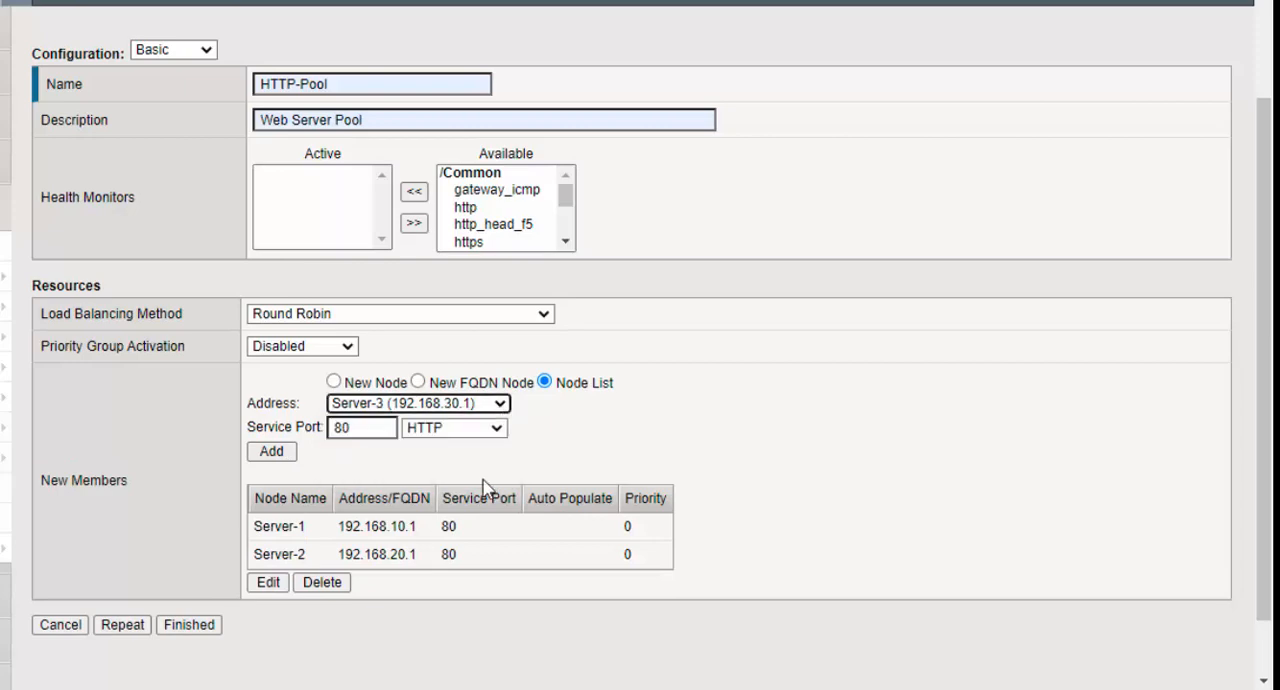
left_click(288, 456)
- Review the pool members' addresses and finish creating HTTP-Pool
scroll(388, 515, "down", 1)
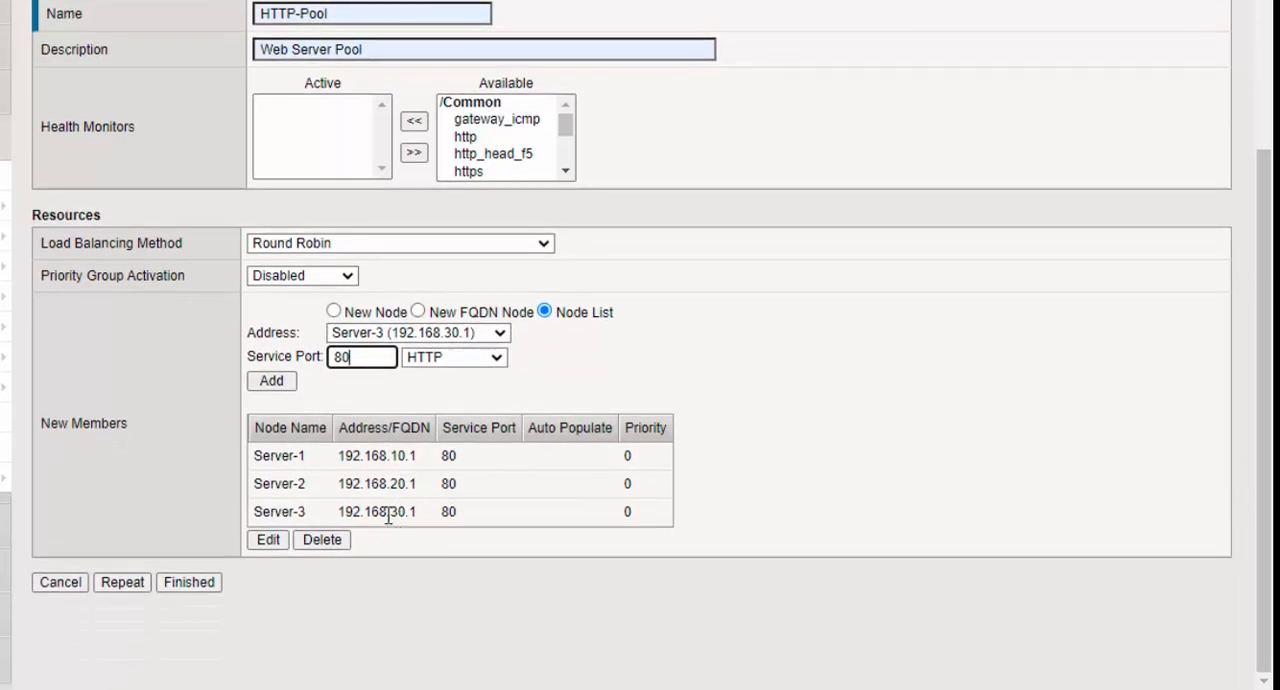
left_click_drag(405, 456, 336, 490)
left_click_drag(468, 519, 346, 505)
left_click(200, 586)
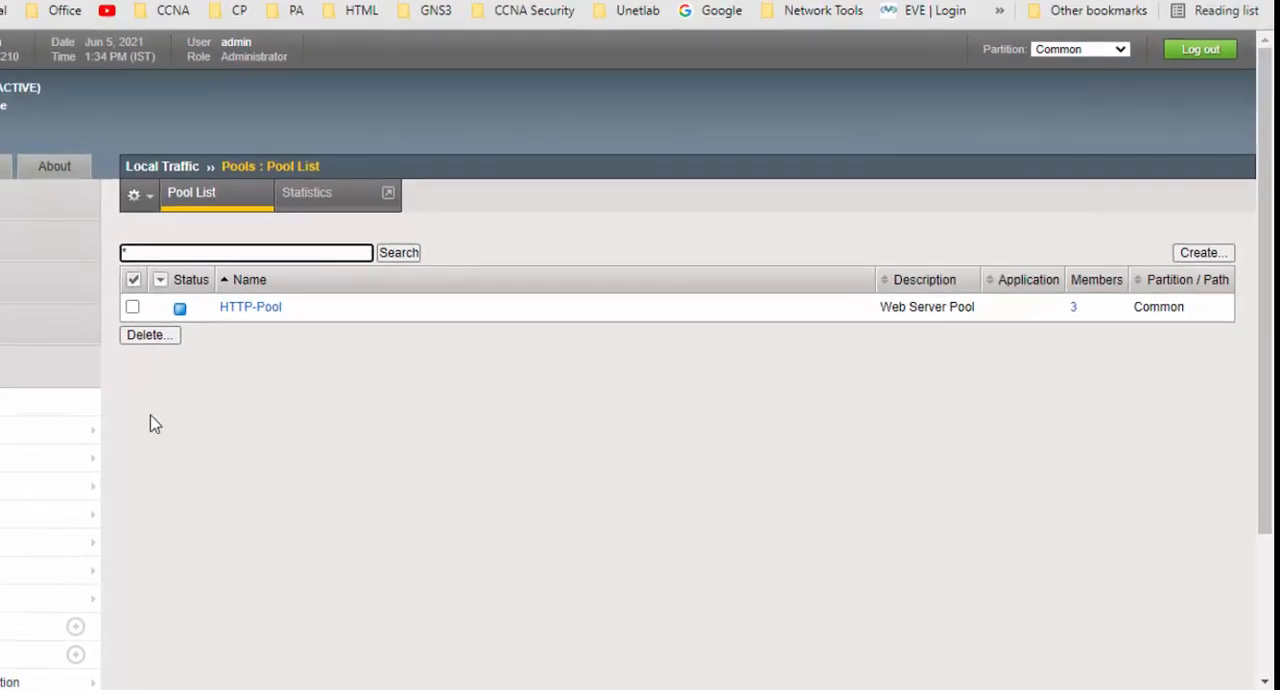
- Open the Local Traffic virtual server list and start a new virtual server named VS_HTTP
mouse_move(110, 486)
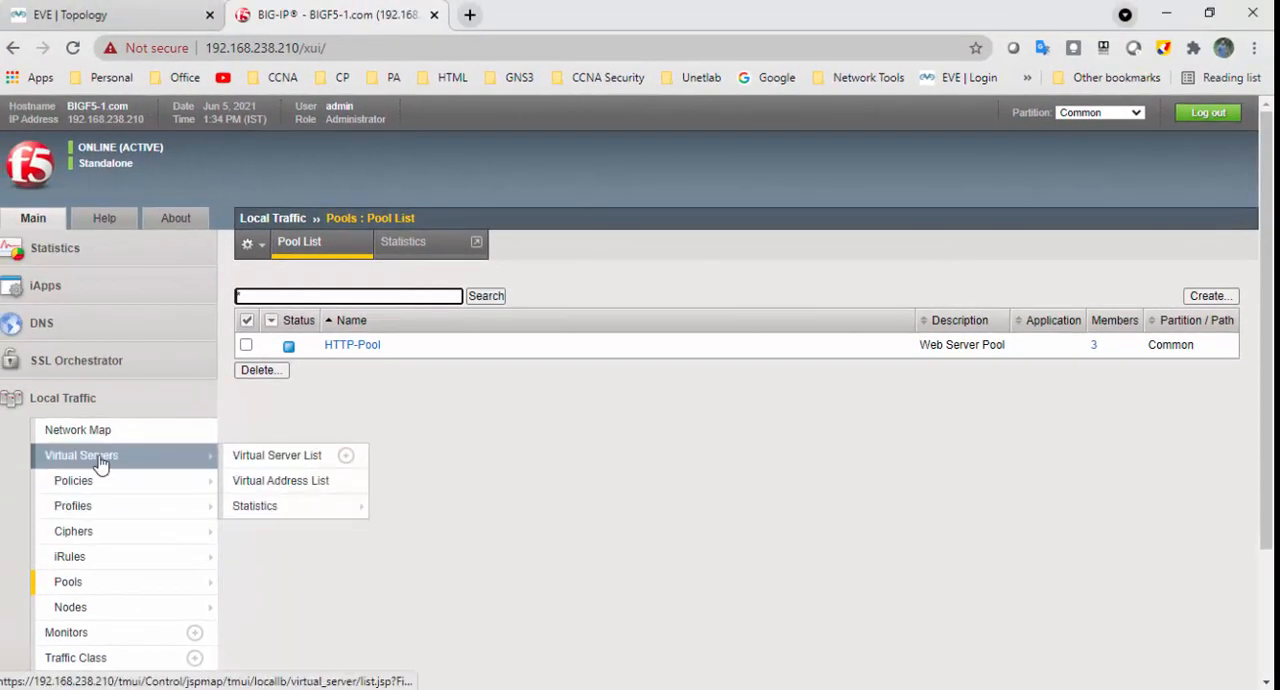
left_click(100, 460)
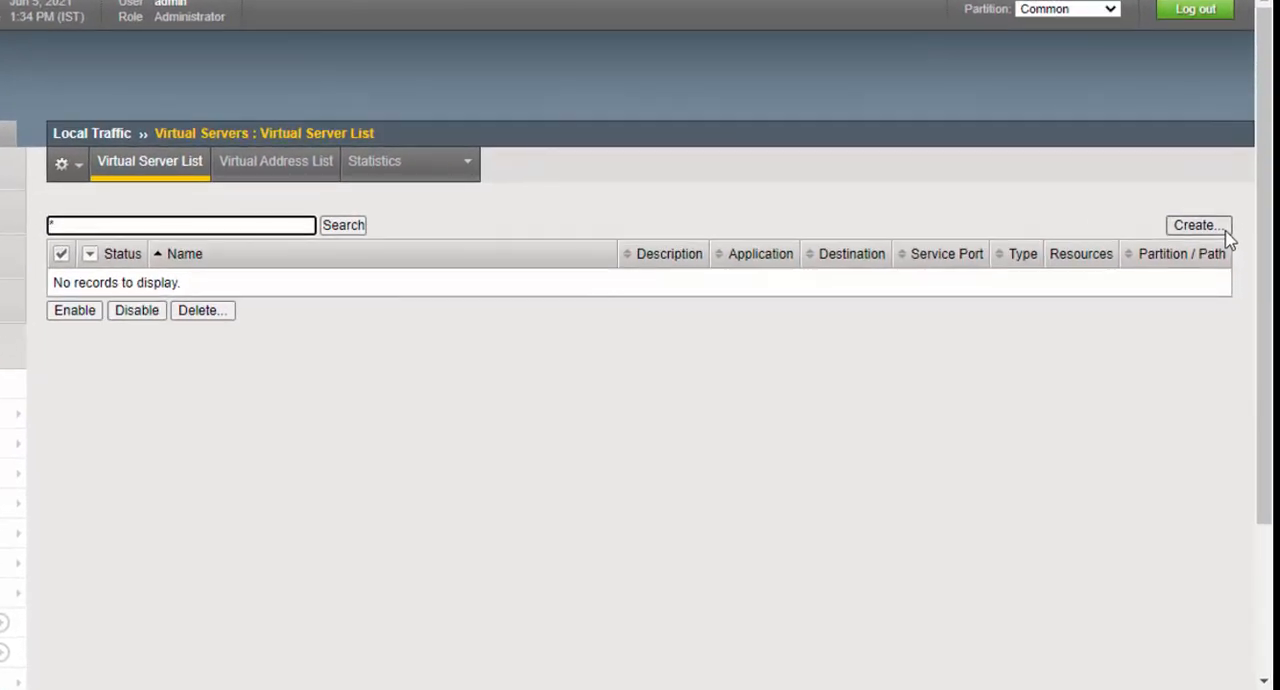
left_click(1217, 229)
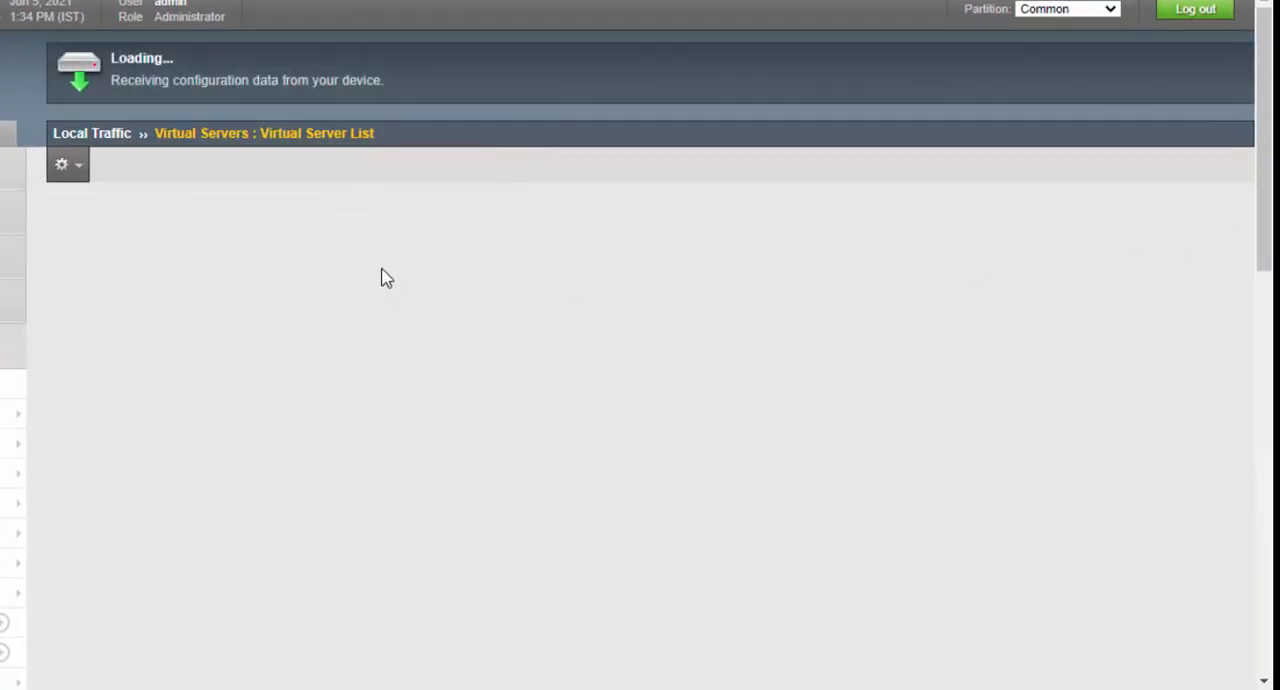
type("VS-Web")
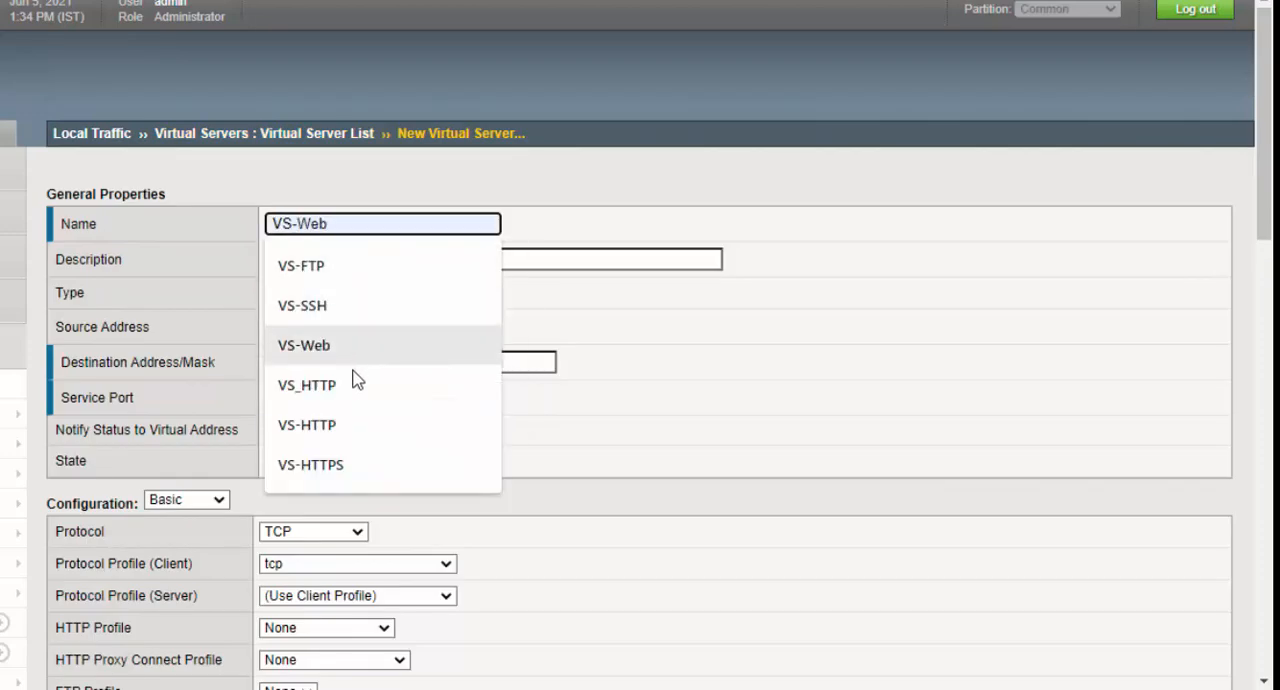
left_click(357, 387)
- Set the description of VS_HTTP to Virtual Server for Web and choose the type Standard
left_click(344, 260)
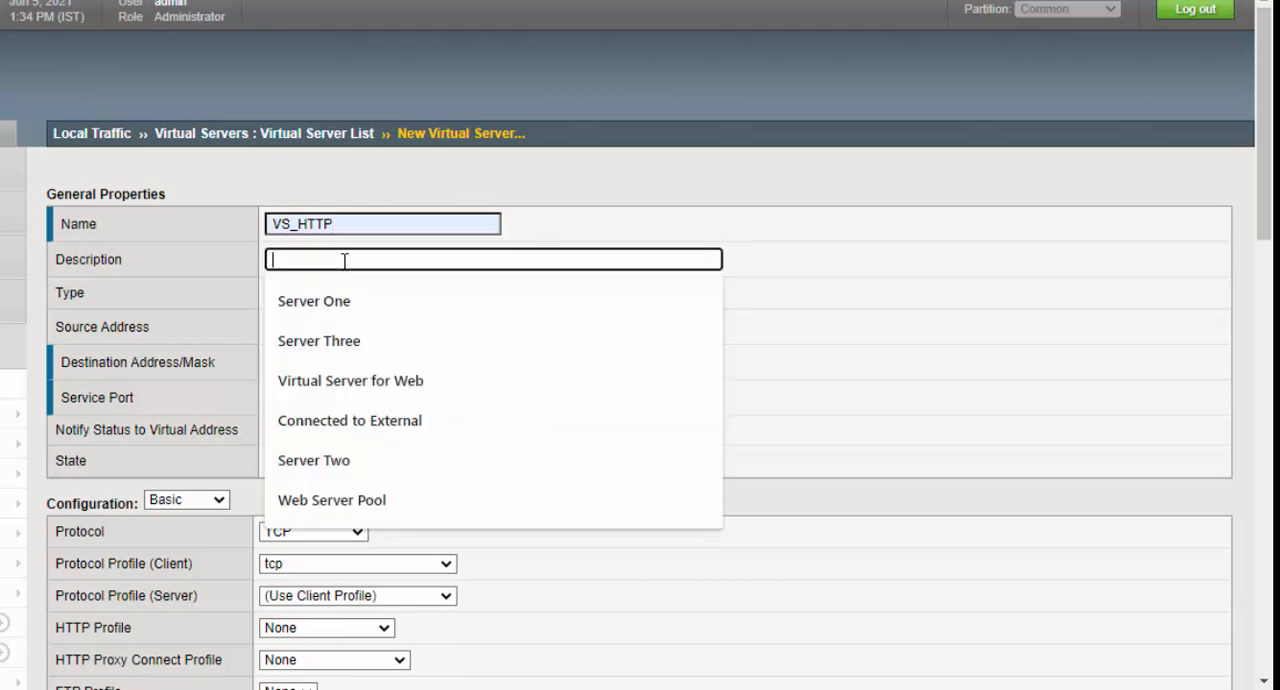
type("Virtual Server for Web")
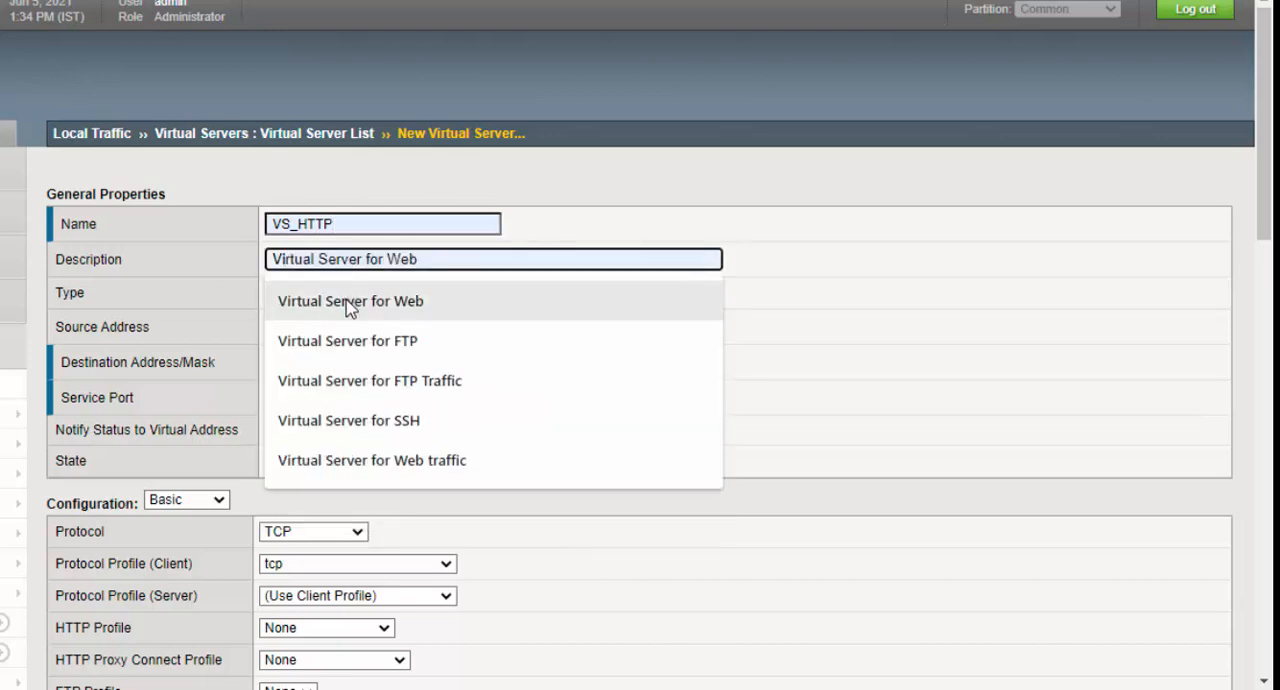
left_click(347, 305)
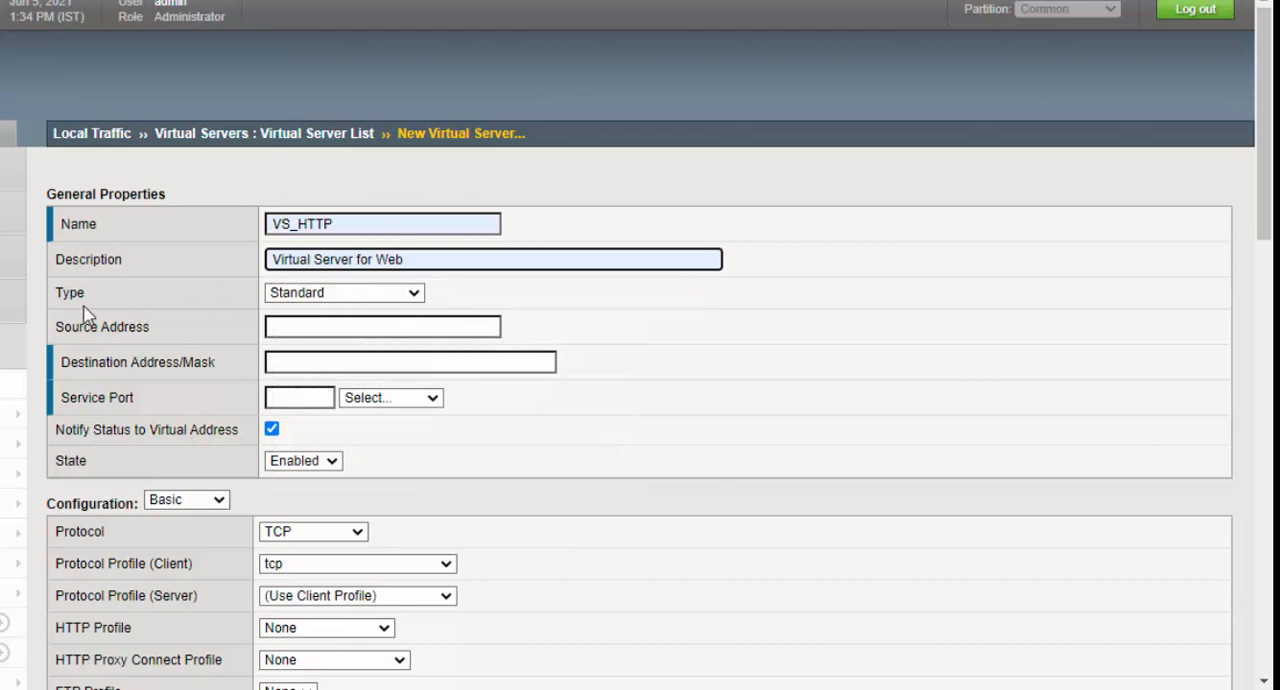
left_click(412, 299)
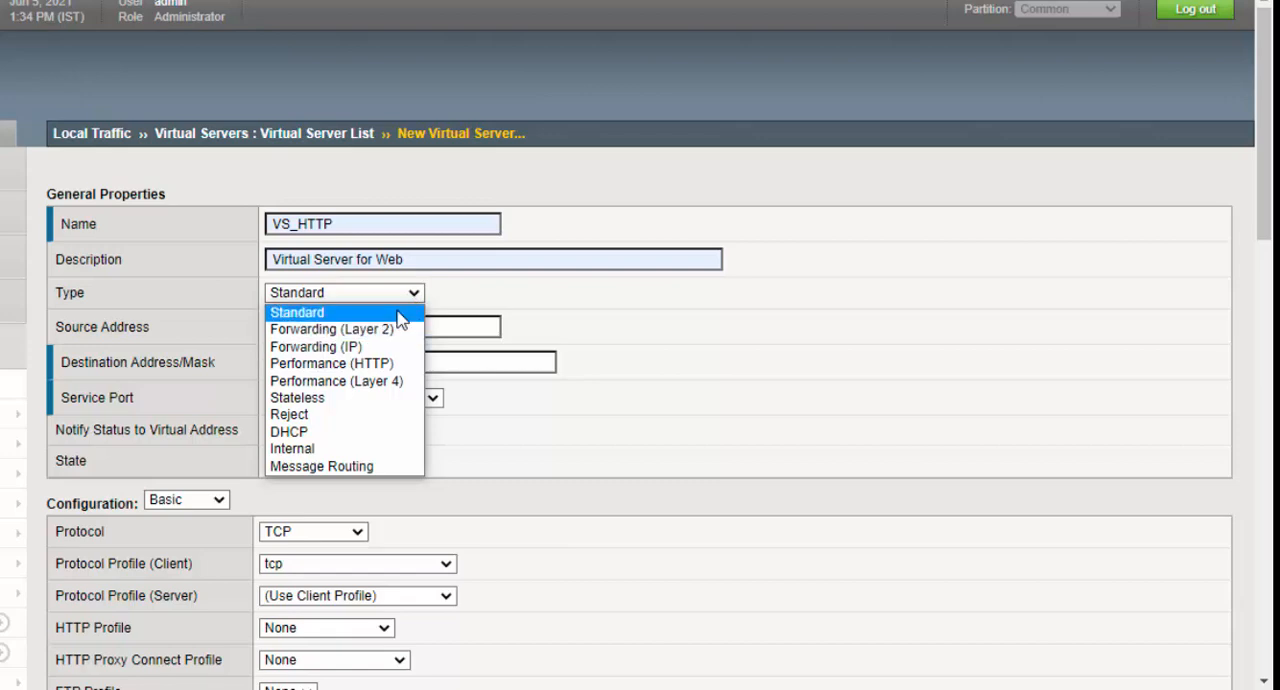
left_click(358, 314)
- Give VS_HTTP the destination address 192.168.230.150 and the HTTP service port 80
left_click(324, 328)
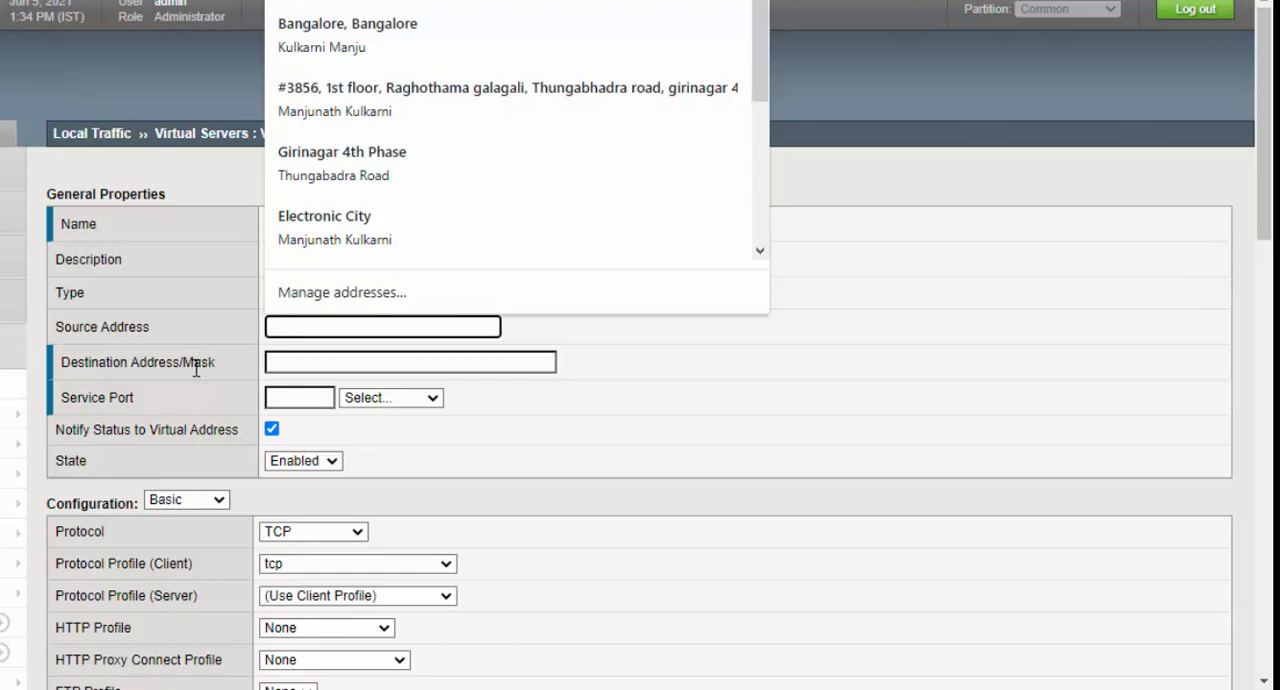
left_click(196, 369)
left_click(294, 364)
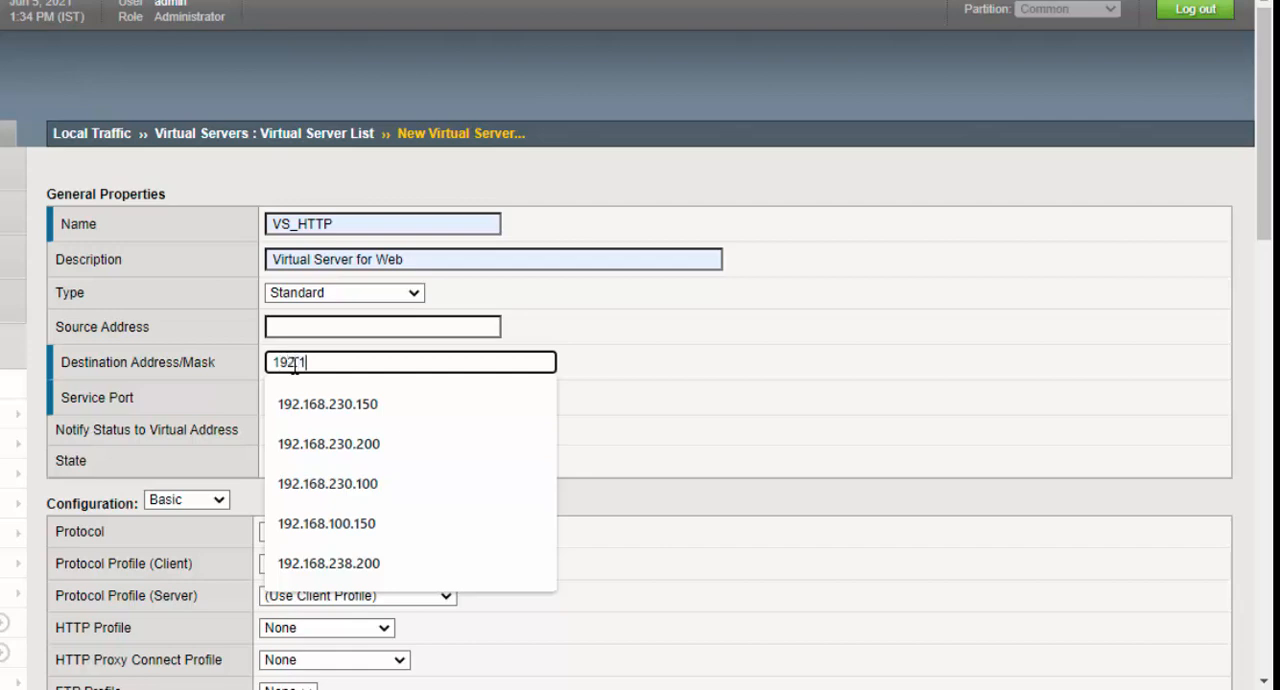
type("192.168.230.150")
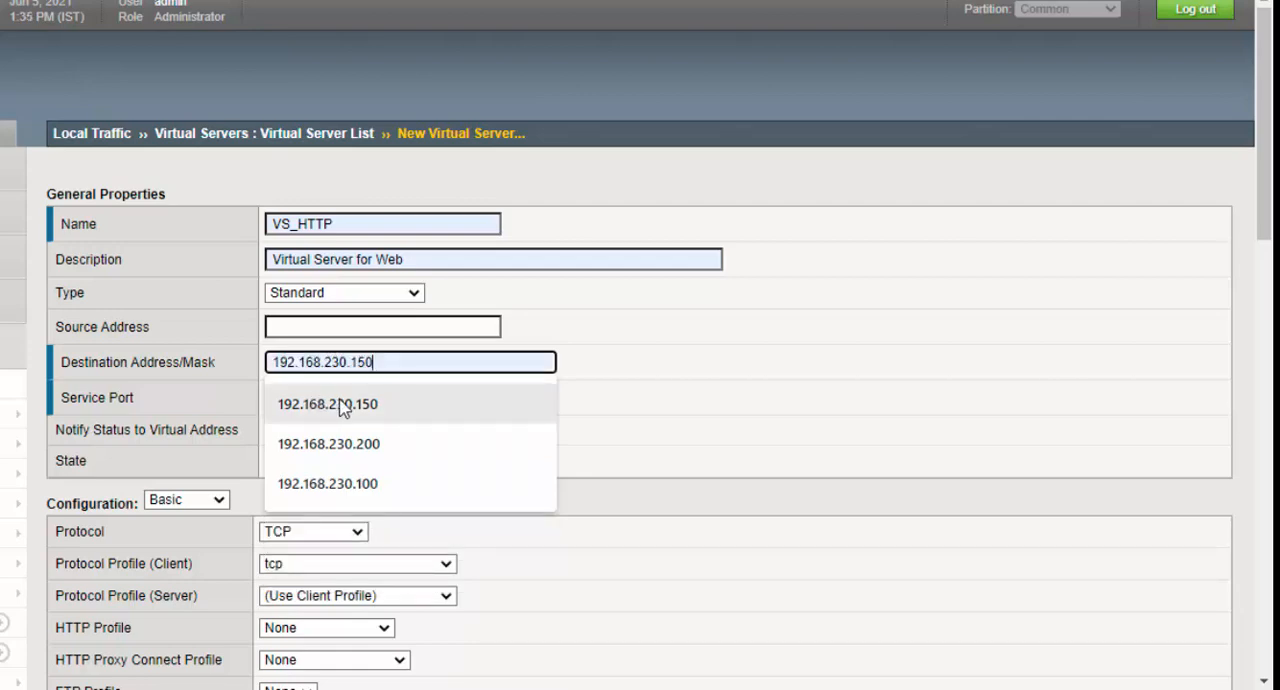
left_click(345, 404)
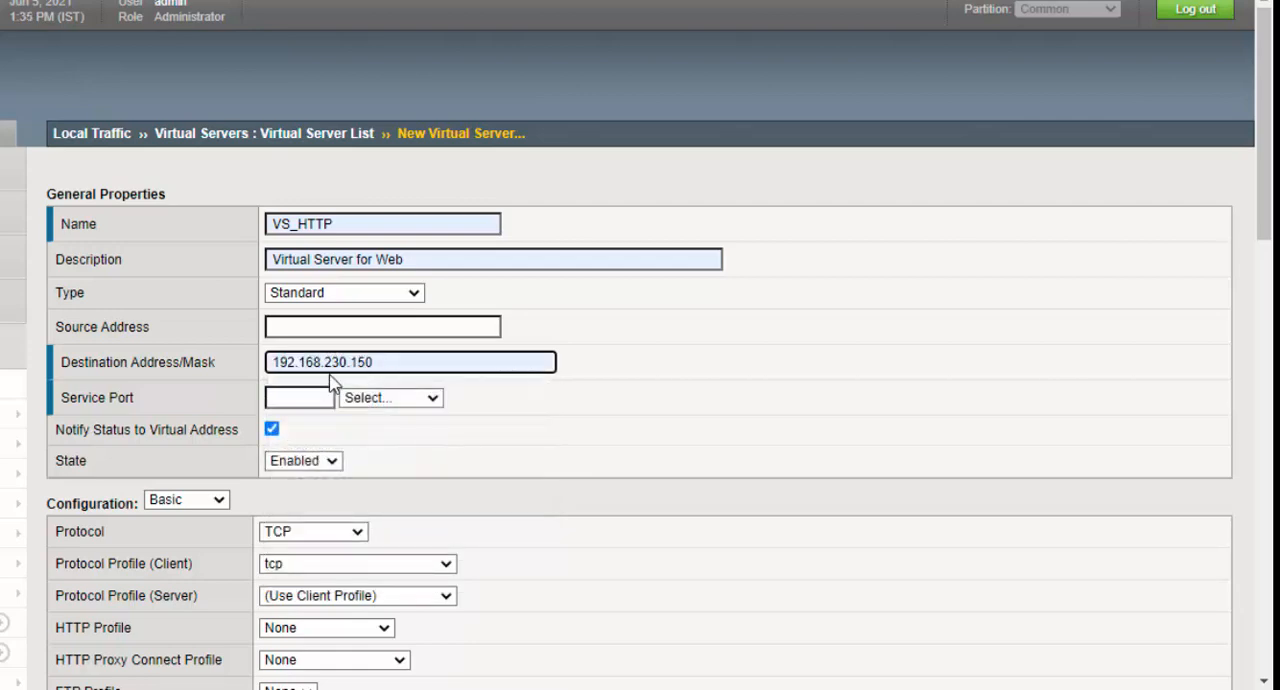
left_click(438, 404)
left_click(412, 468)
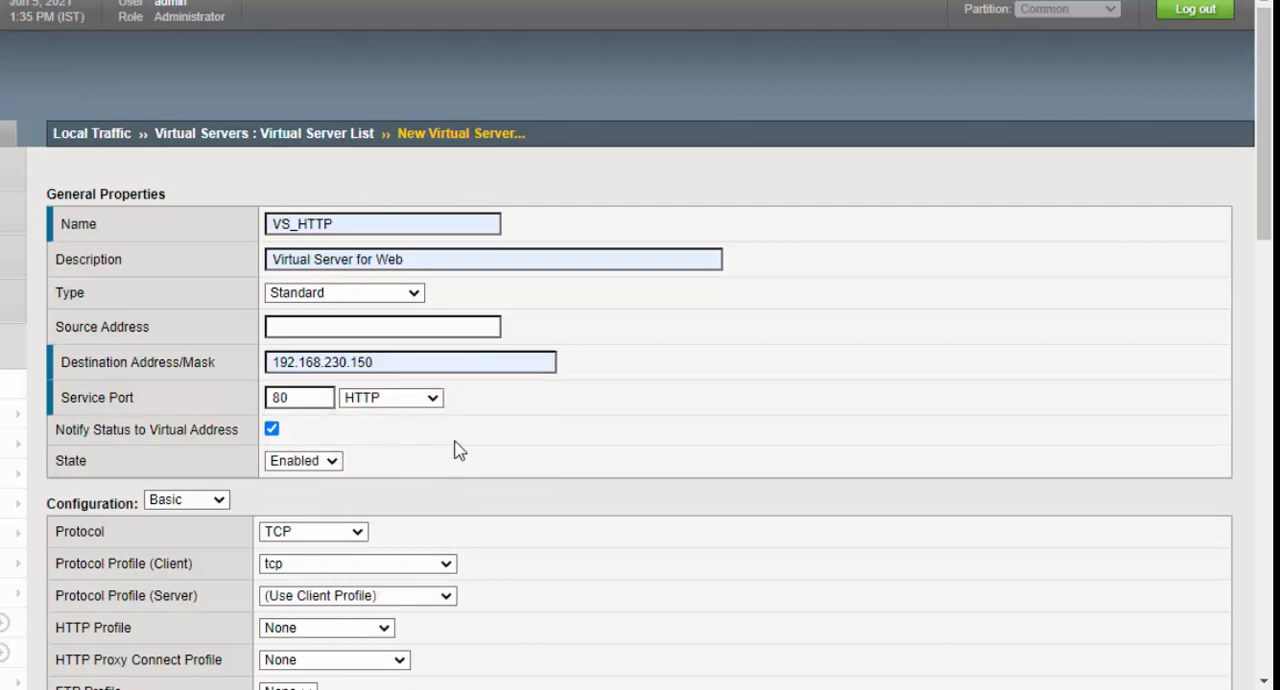
- Assign the http profile as the HTTP profile of the virtual server
scroll(455, 449, "down", 1)
scroll(455, 449, "down", 3)
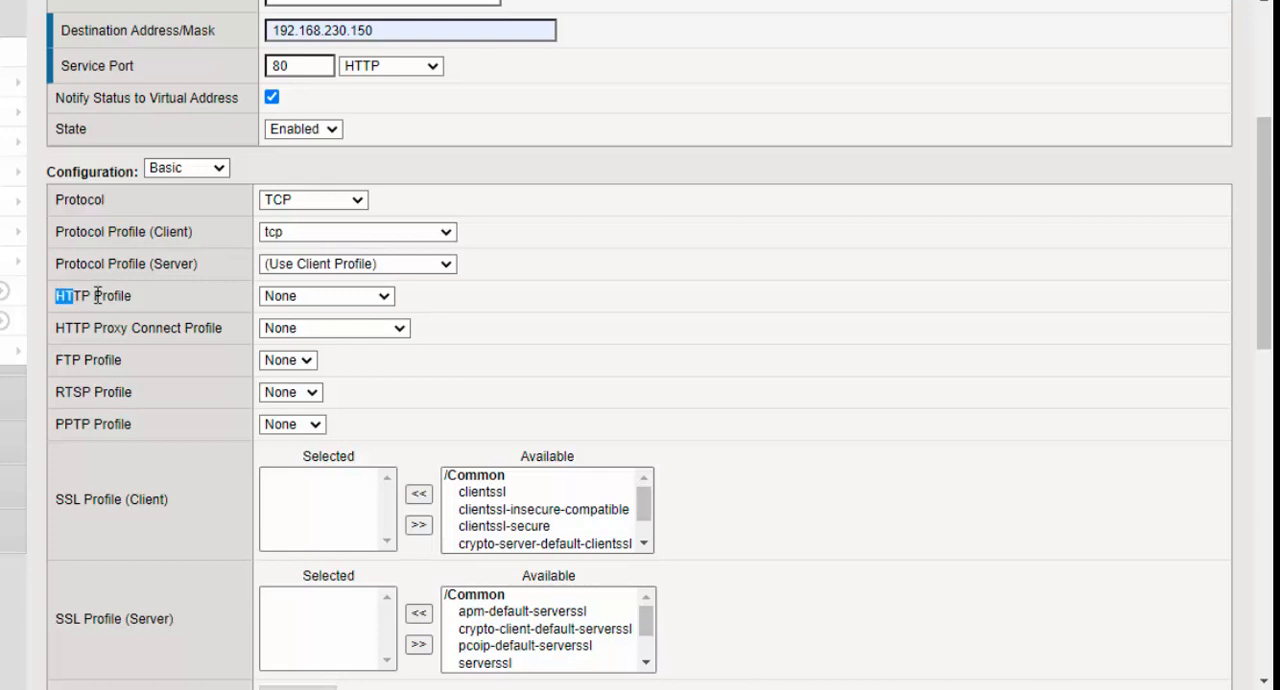
triple_click(62, 295)
left_click(366, 300)
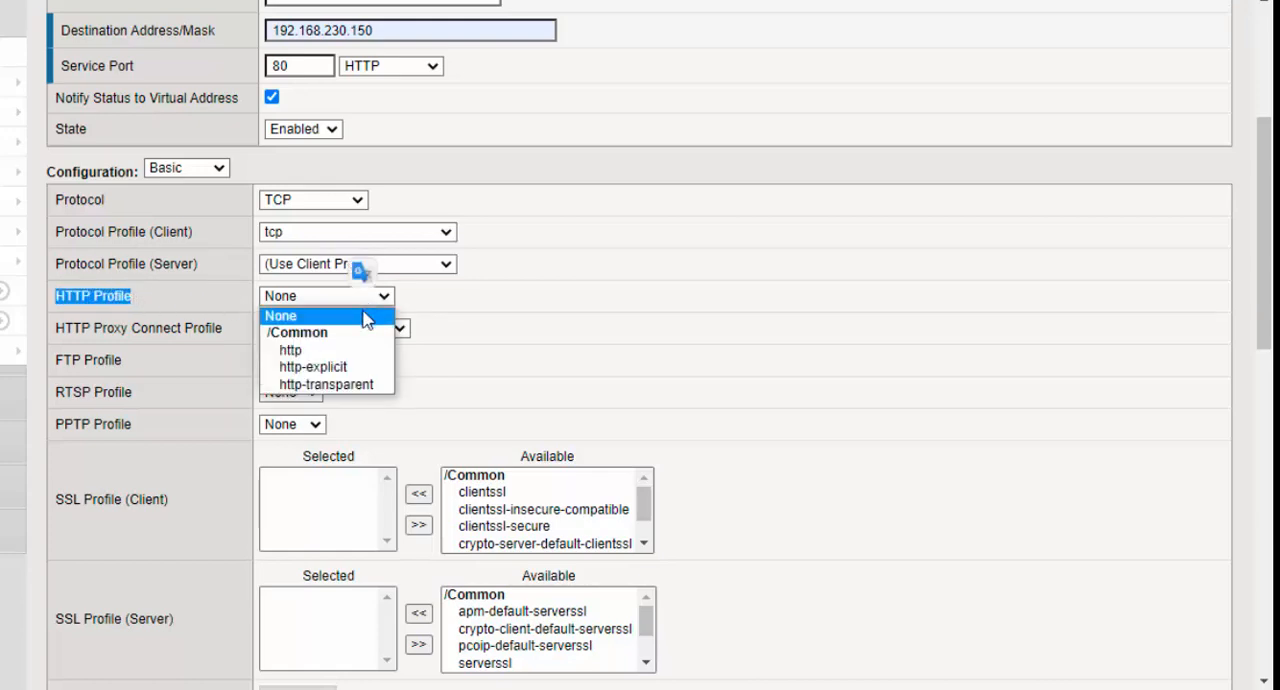
left_click(352, 350)
left_click(692, 333)
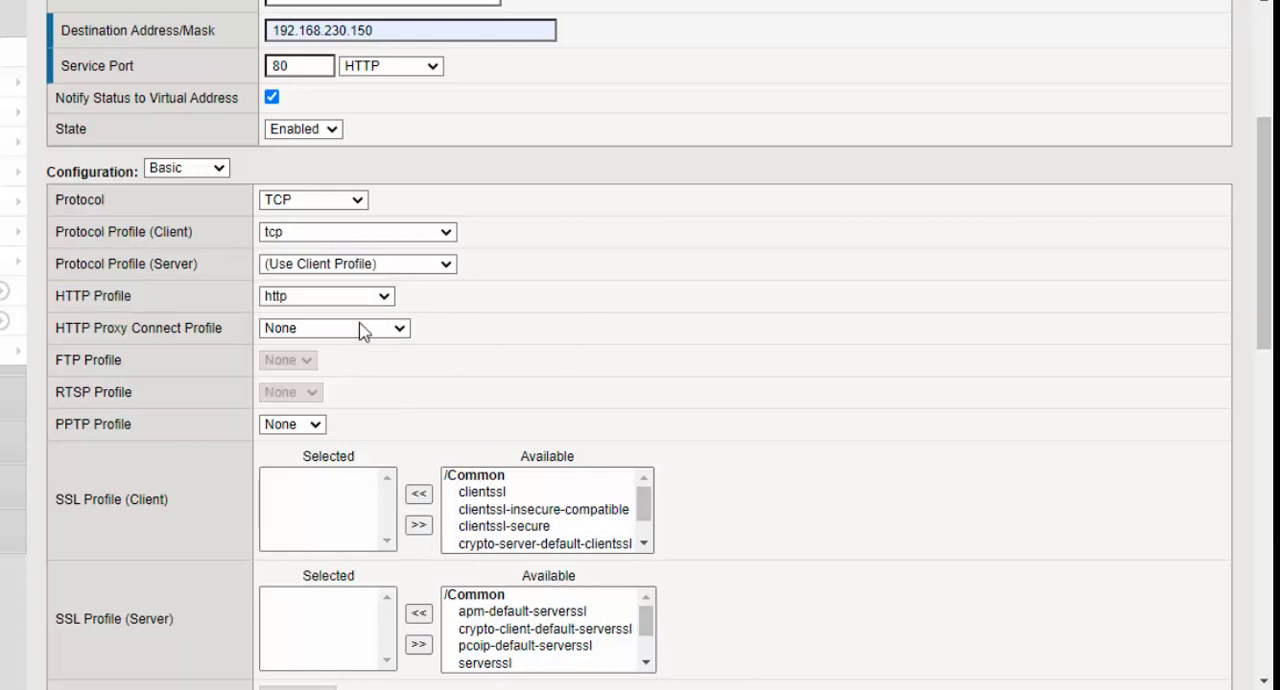
- Choose HTTP-Pool as the default pool of VS_HTTP and finish creating the virtual server
scroll(471, 320, "down", 2)
left_click_drag(60, 142, 340, 140)
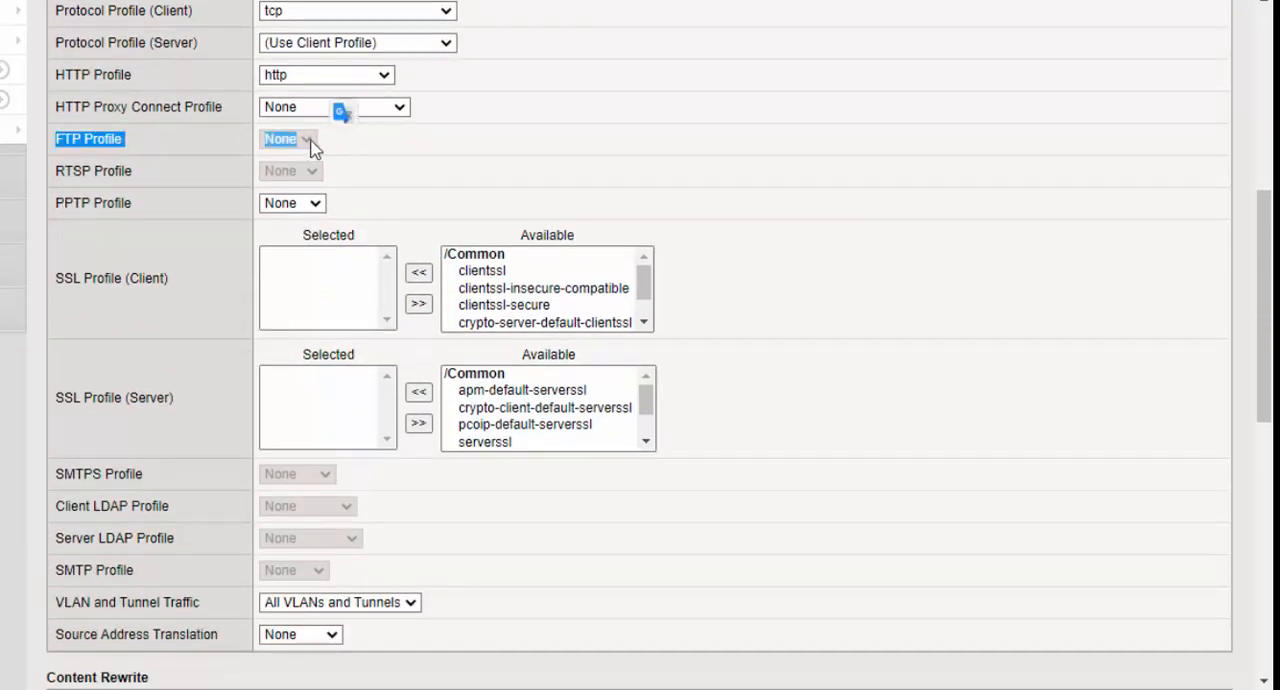
scroll(310, 147, "down", 6)
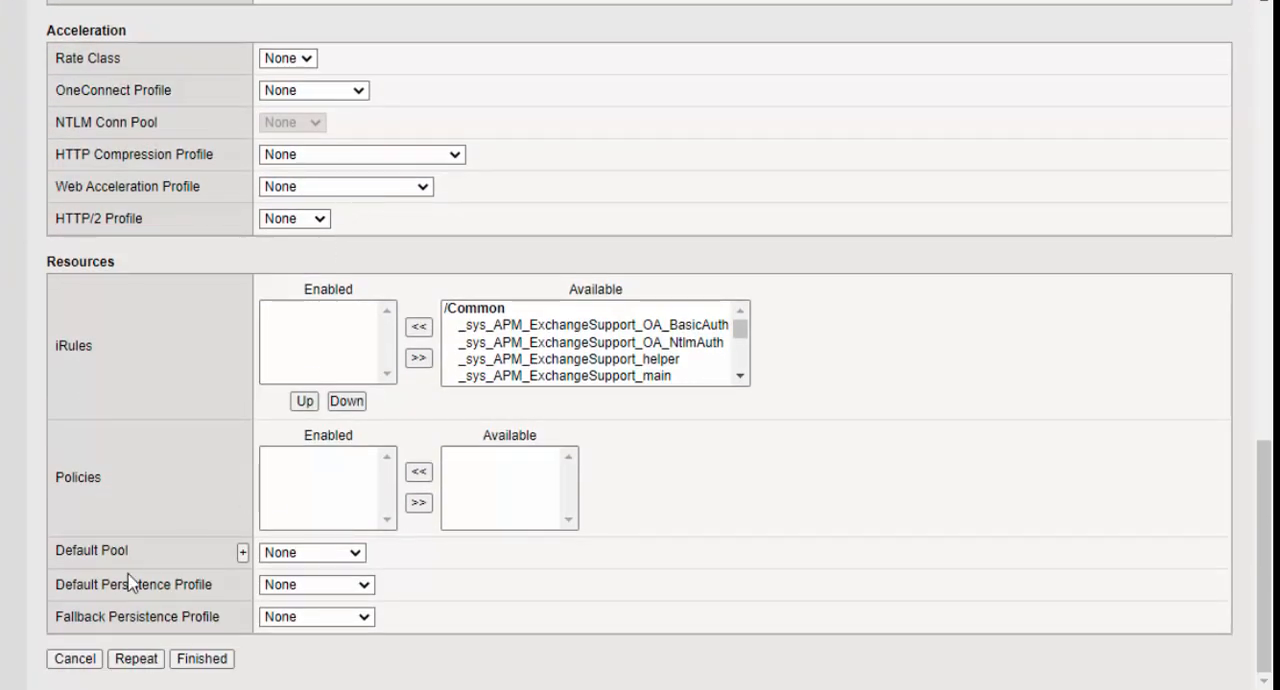
left_click_drag(62, 551, 172, 550)
left_click(358, 554)
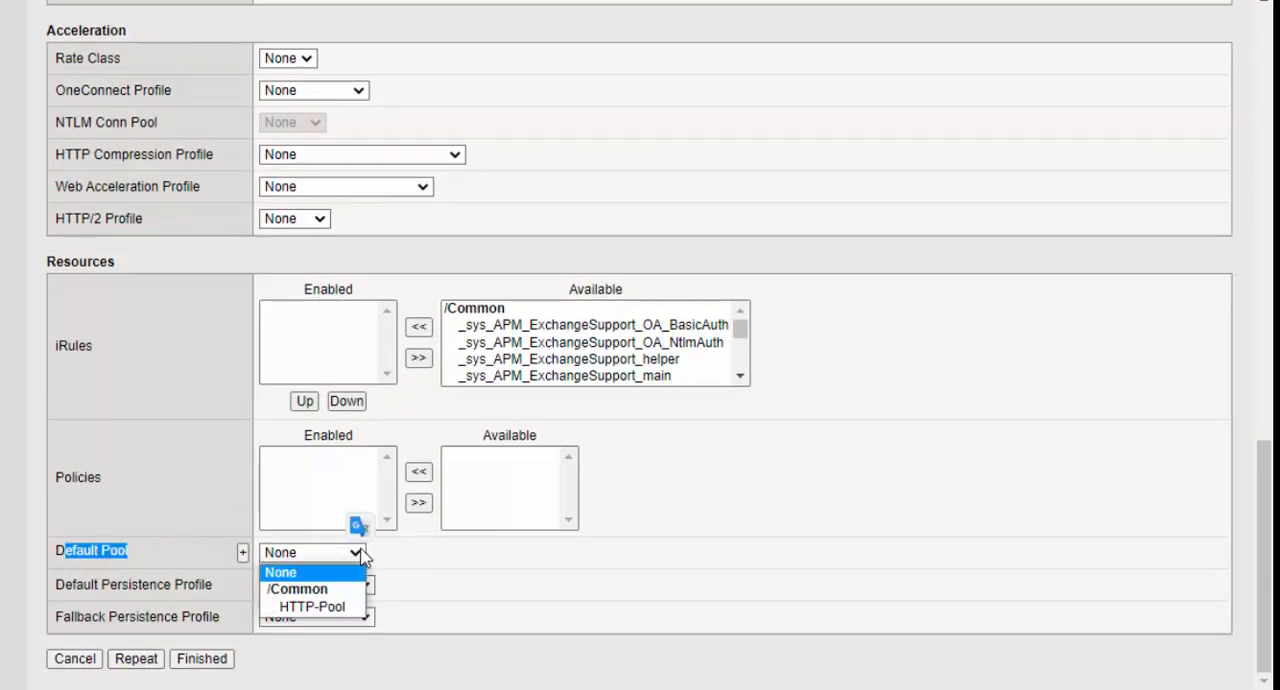
left_click(340, 615)
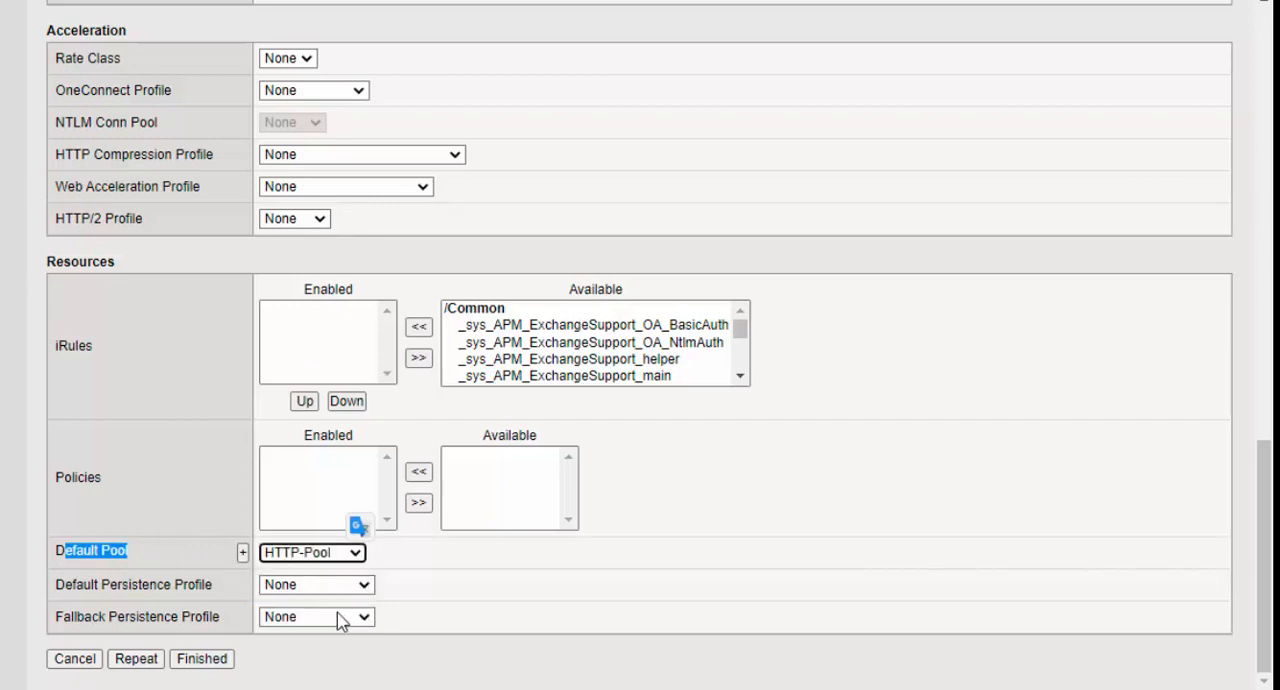
left_click(212, 664)
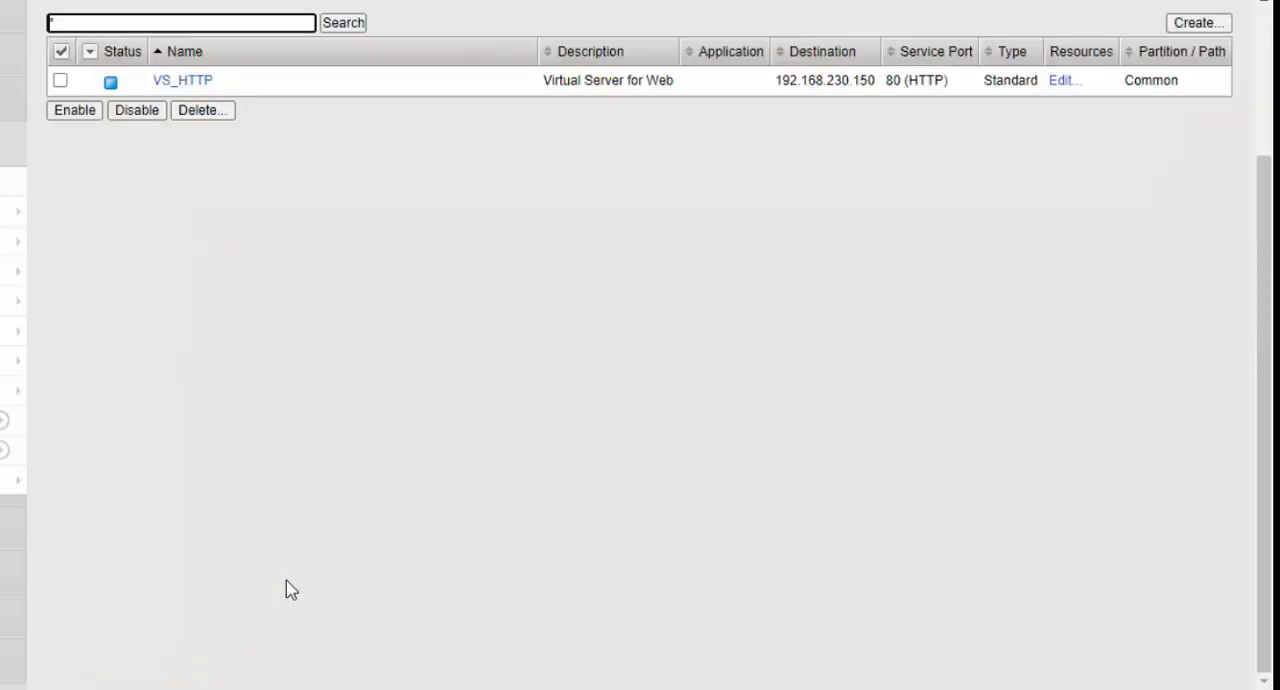
scroll(432, 396, "up", 2)
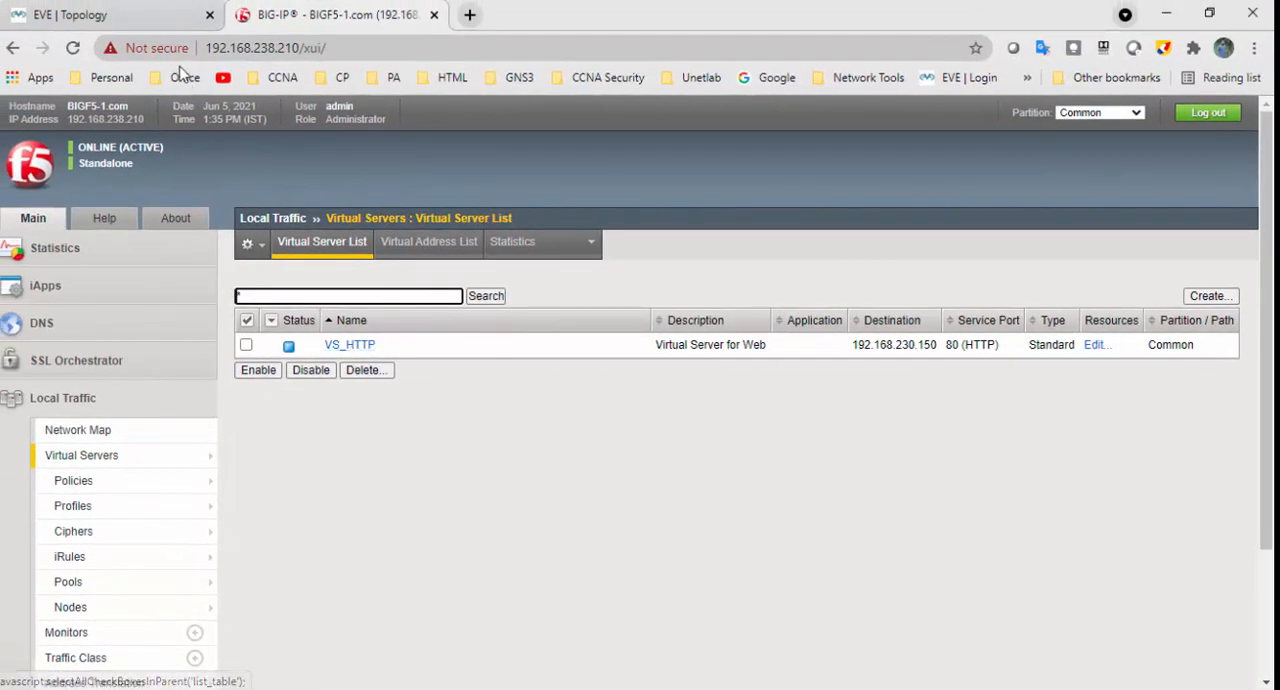
- Open a remote desktop session to the User PC from the EVE topology, entering the account password
left_click(120, 15)
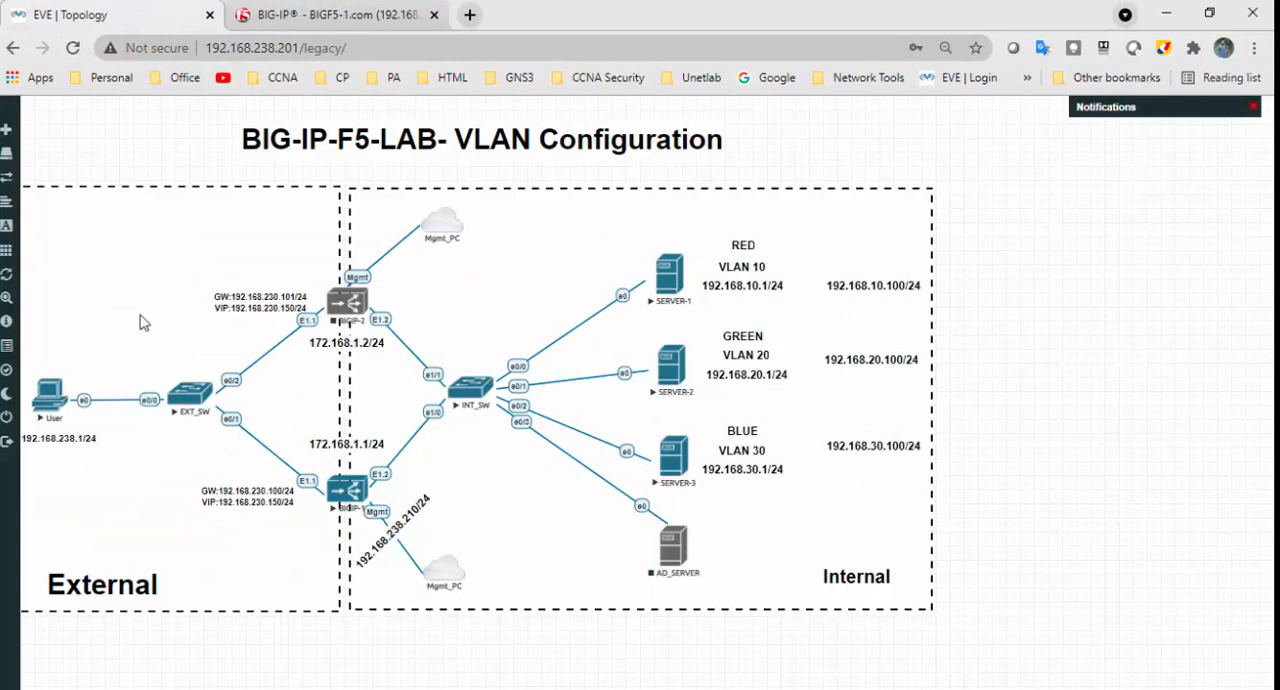
left_click(50, 397)
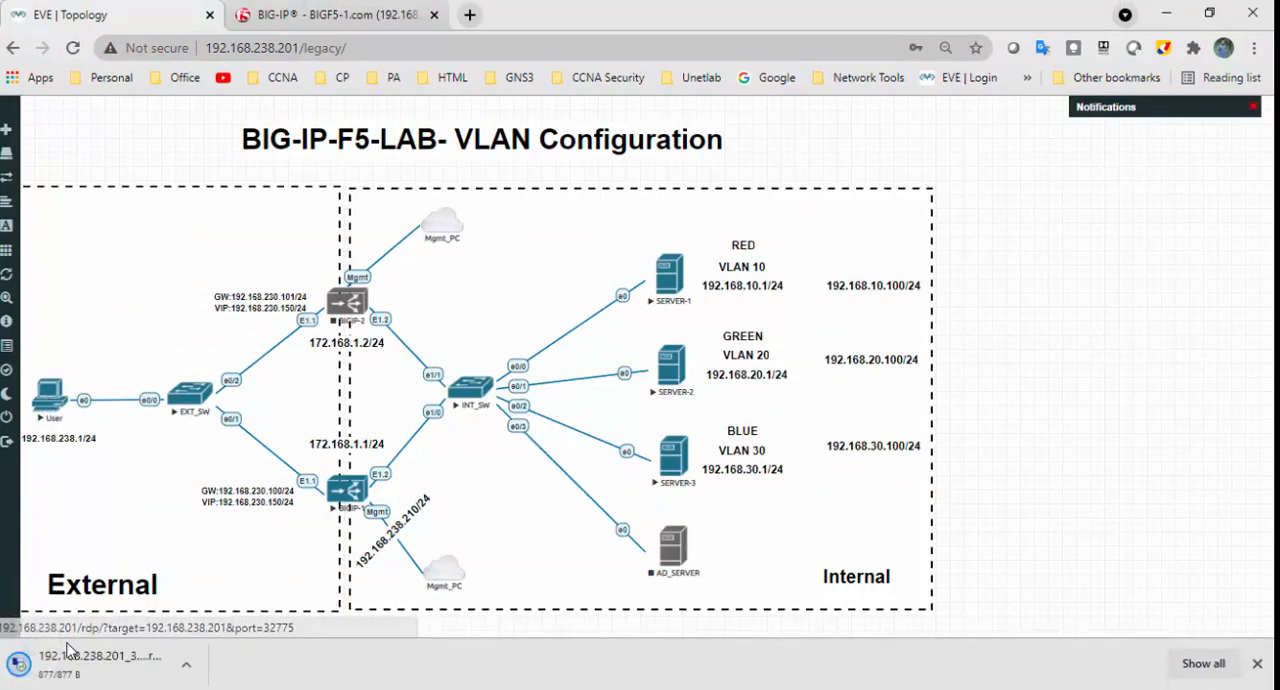
left_click(77, 666)
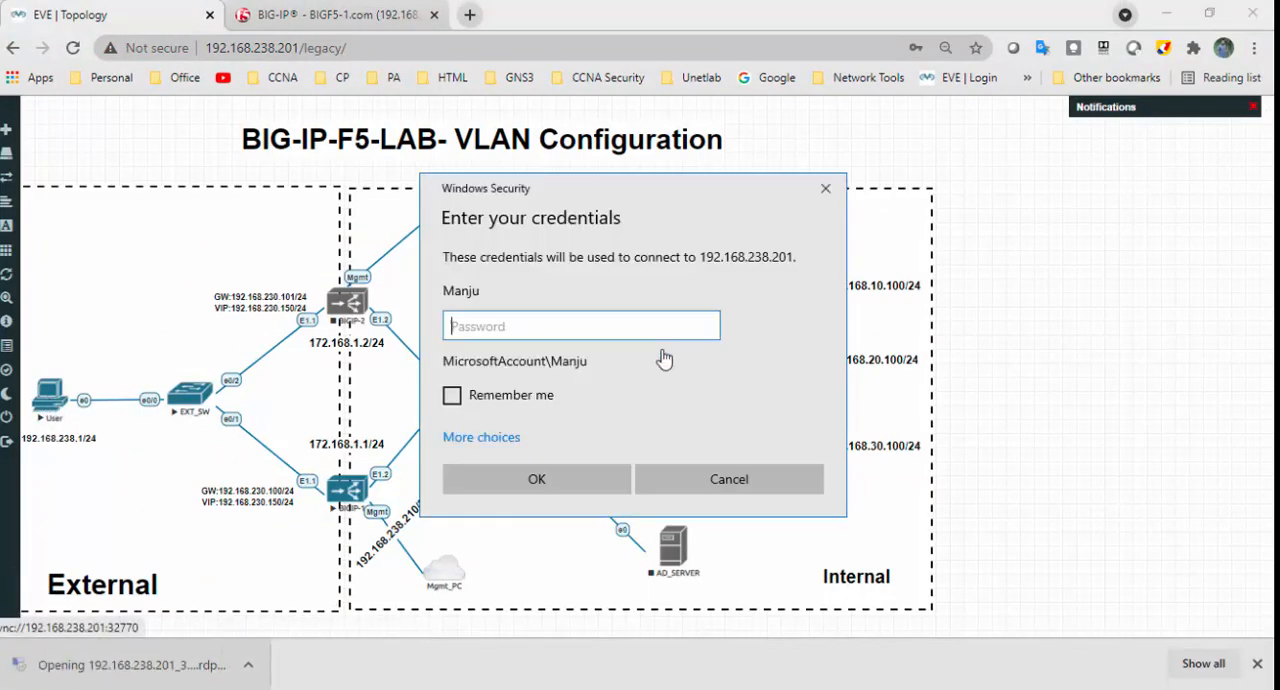
type("****")
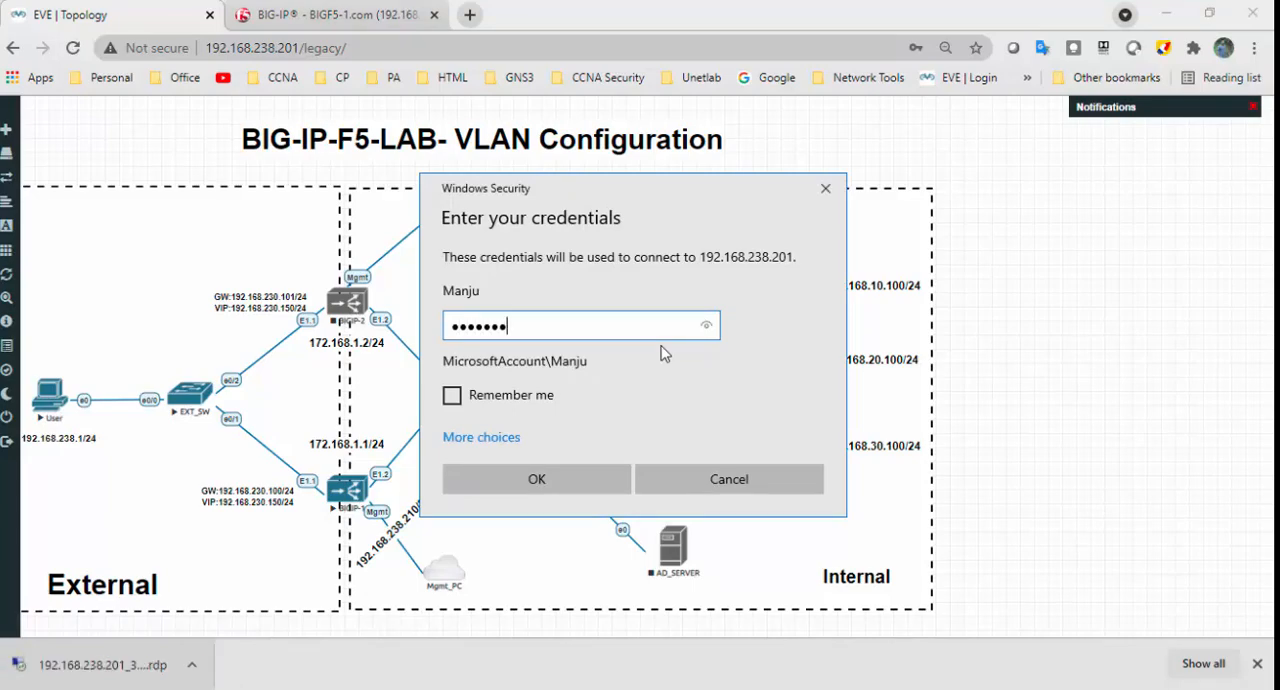
key("Return")
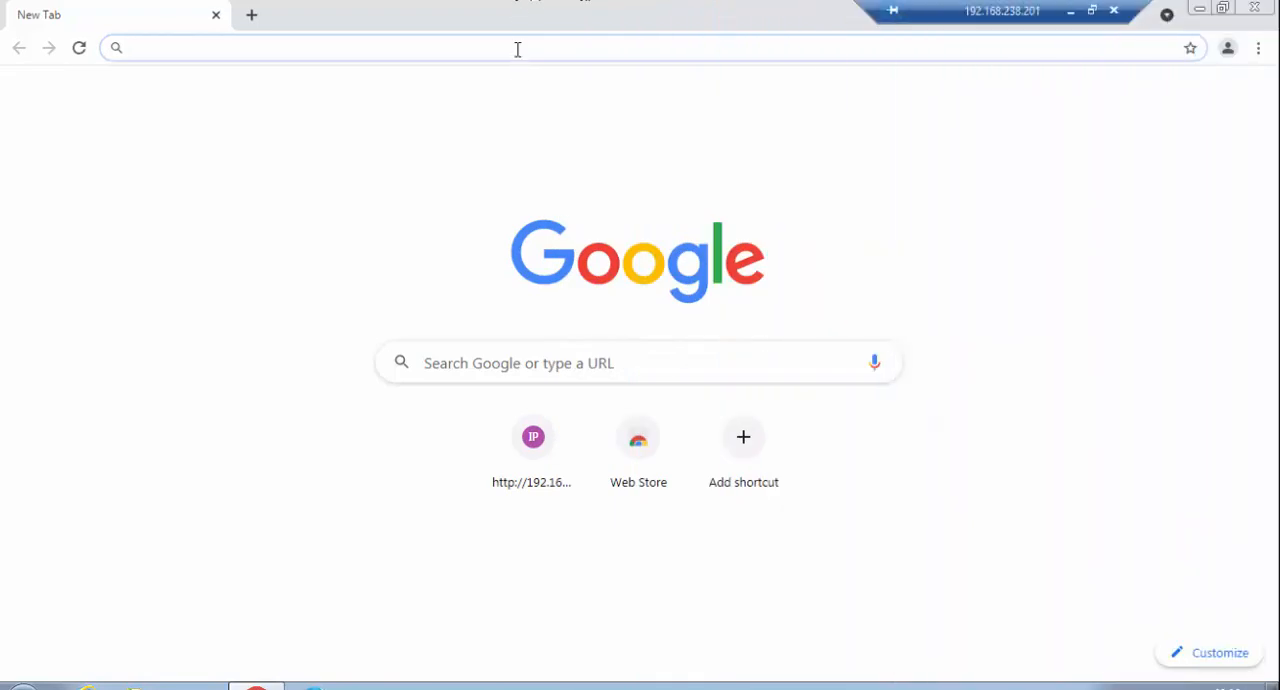
type("http://")
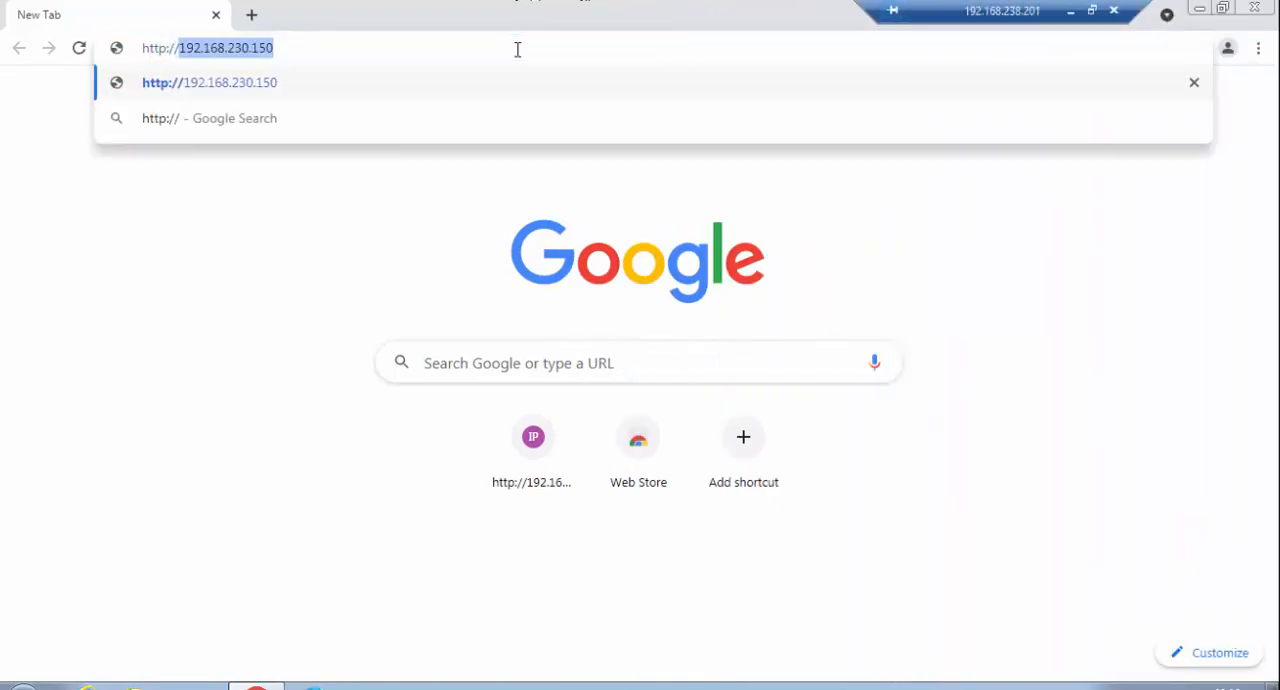
key("Return")
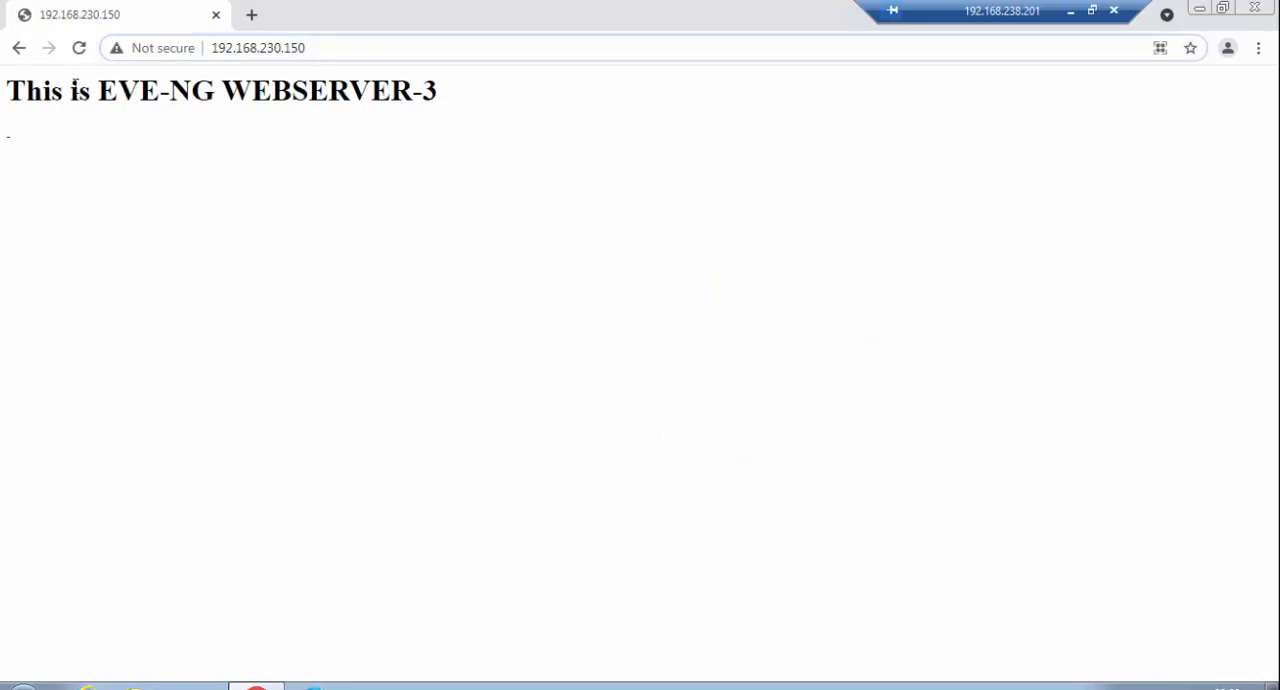
left_click(84, 55)
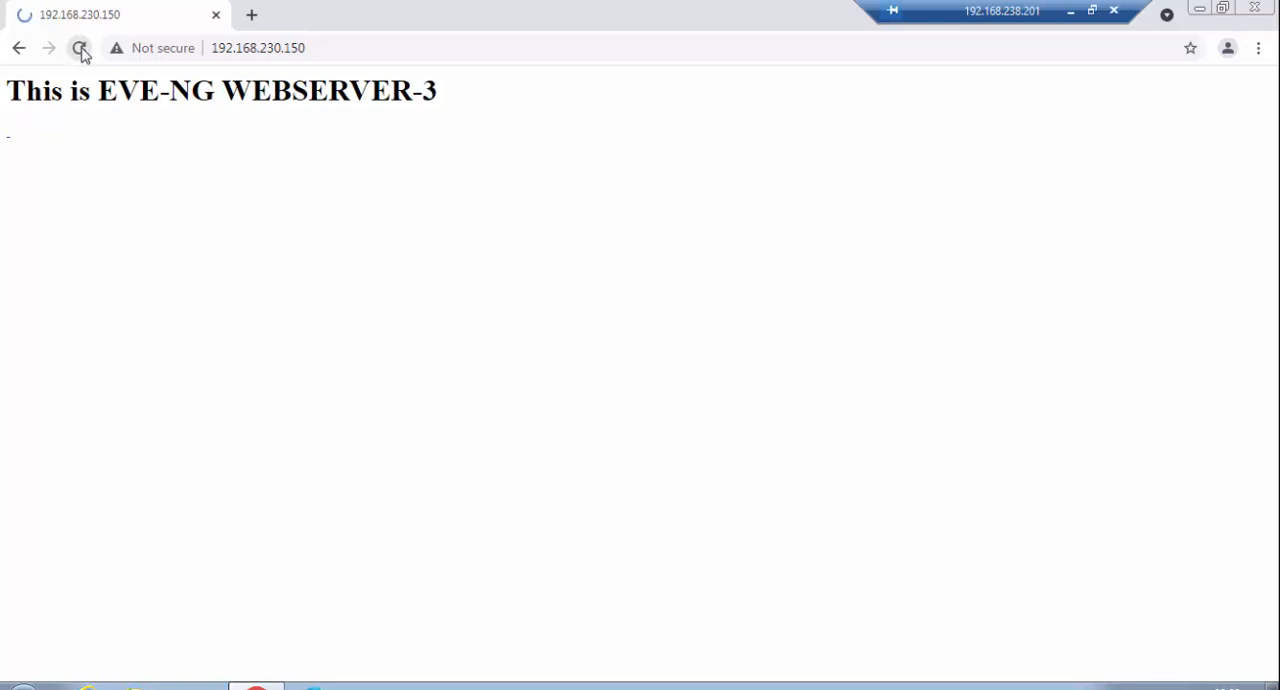
left_click(81, 49)
left_click(81, 49)
left_click(1069, 11)
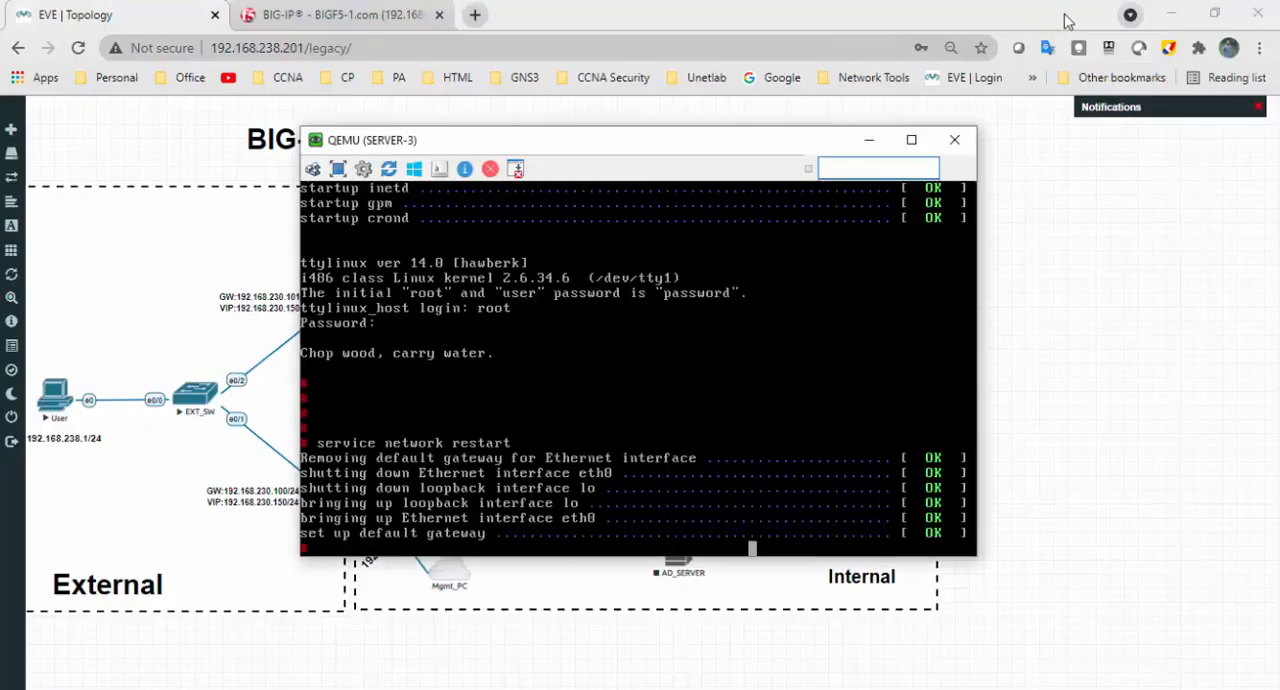
- Switch to the BIG-IP web interface and show the Local Traffic module statistics with the statistics type Nodes
left_click(366, 18)
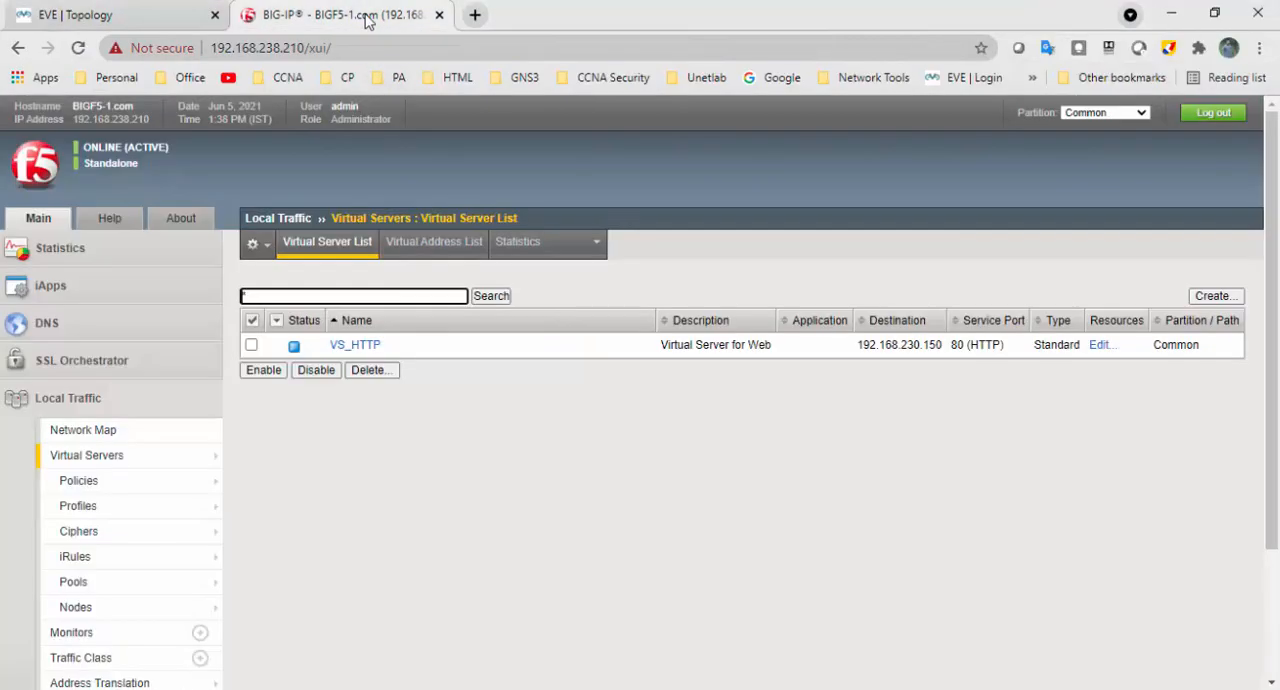
left_click(60, 248)
mouse_move(82, 316)
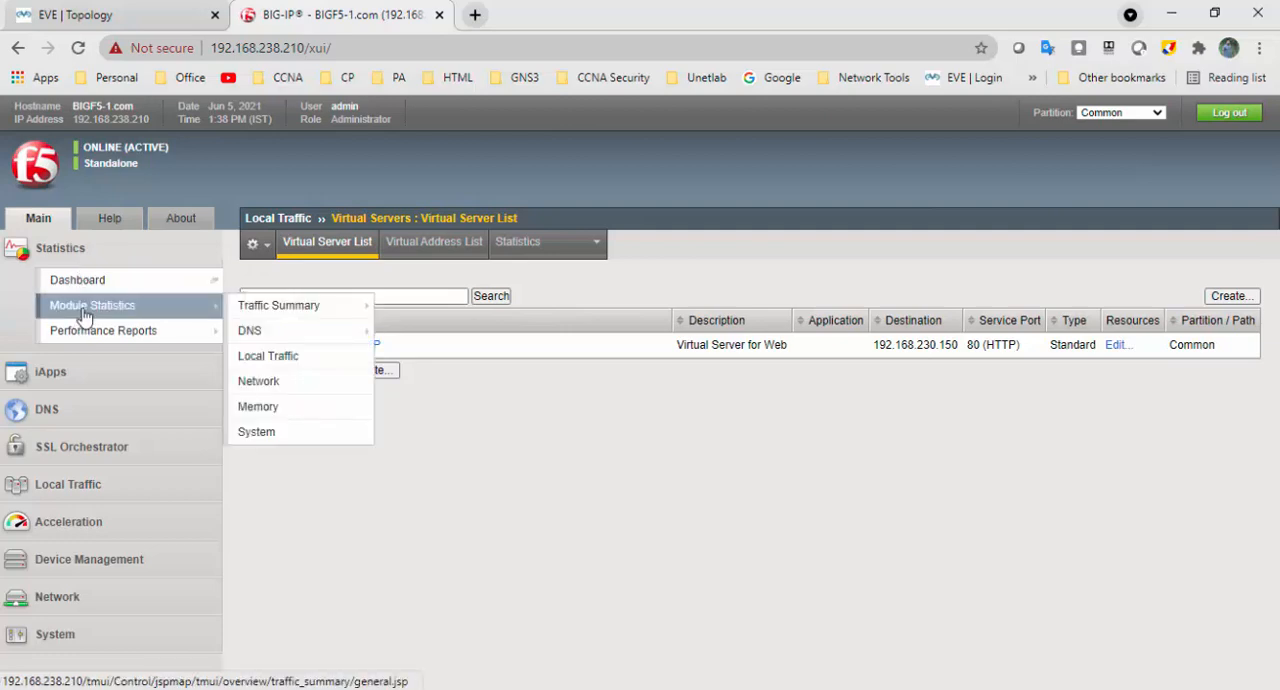
left_click(306, 363)
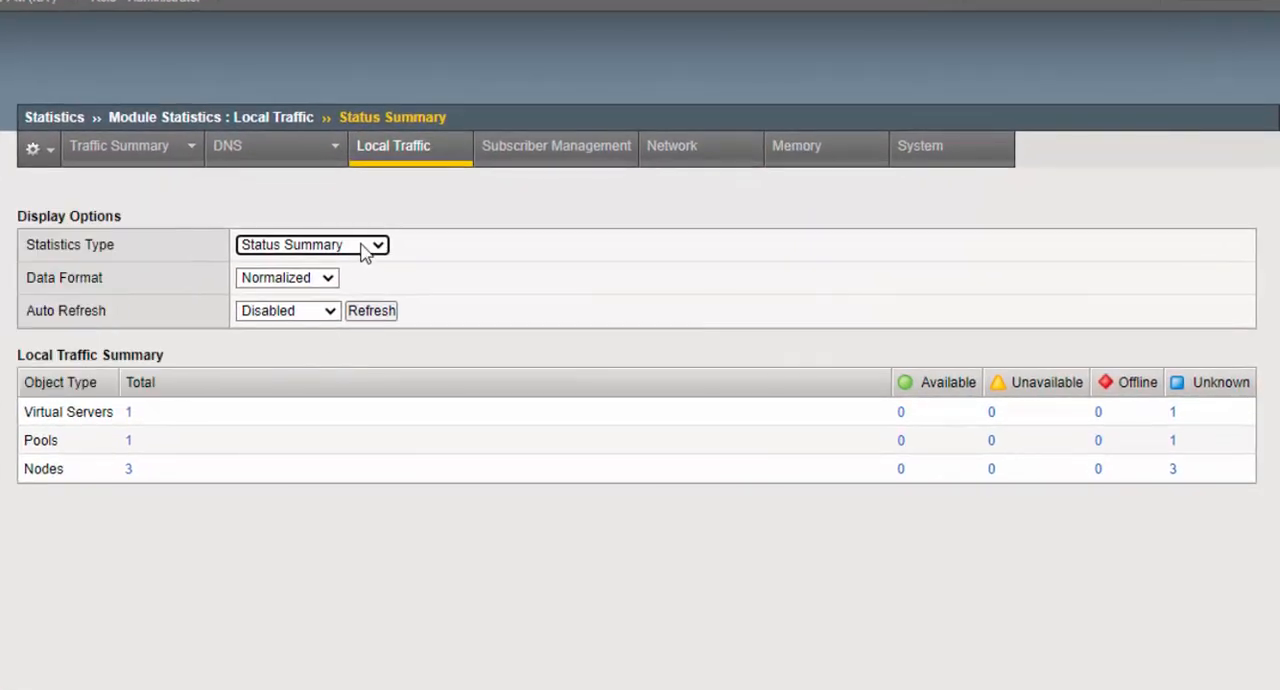
left_click(366, 253)
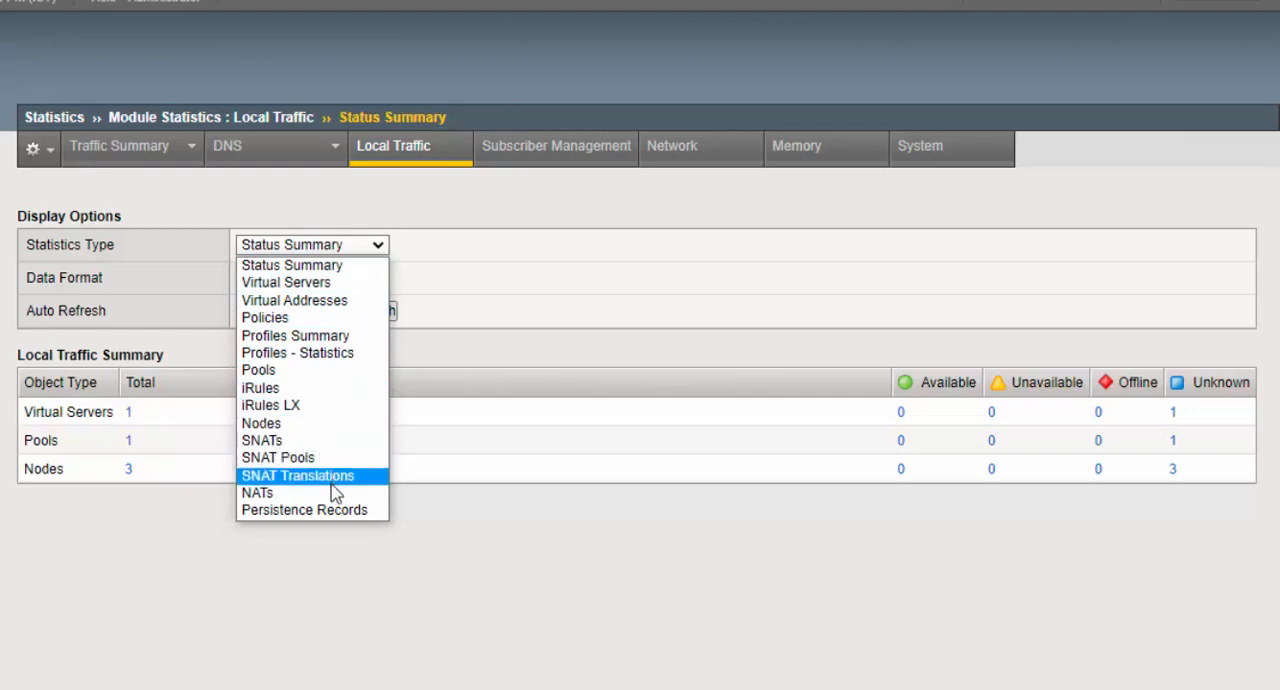
left_click(332, 425)
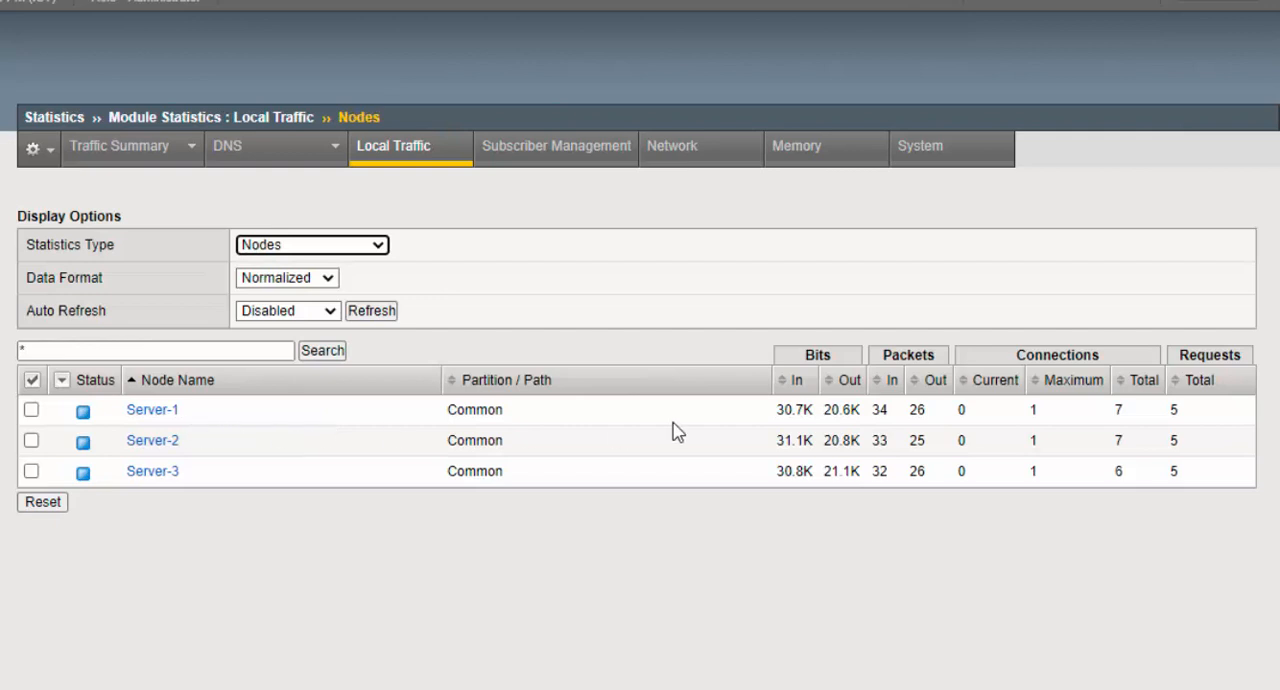
- Compare the total and maximum connections of Server-1, Server-2 and Server-3 in the node statistics
left_click_drag(1140, 421, 1117, 413)
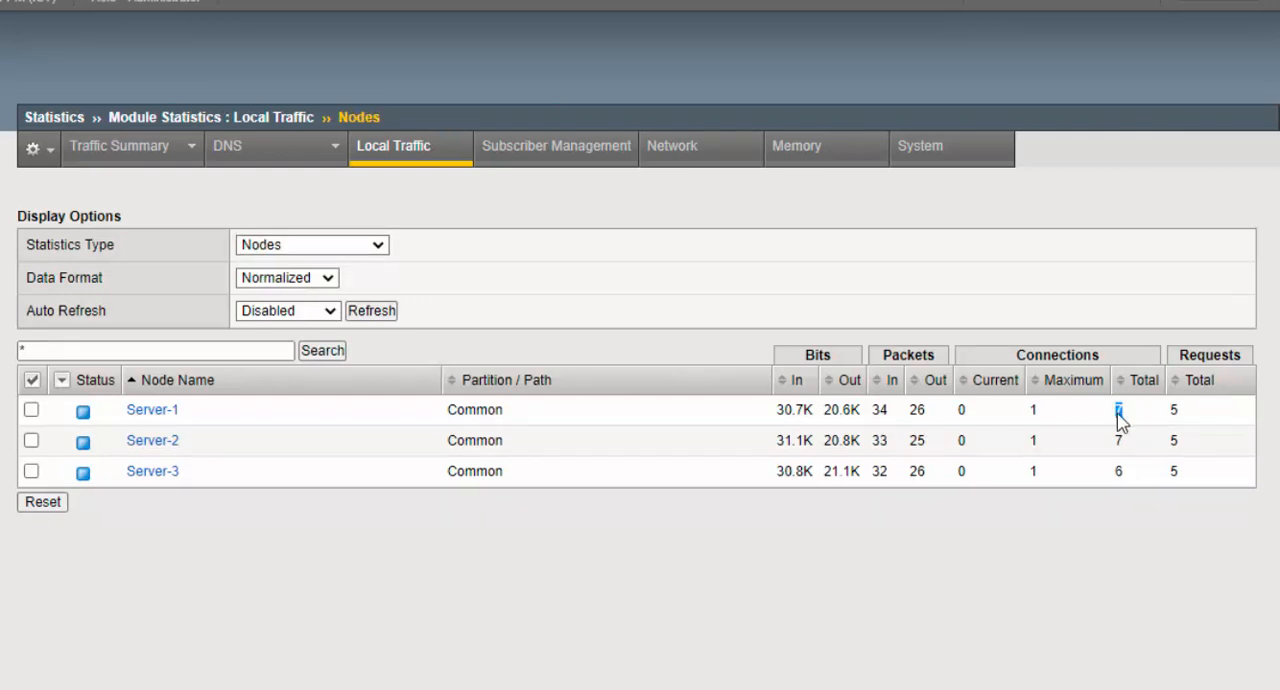
double_click(1120, 442)
left_click_drag(1135, 486, 1087, 490)
double_click(1033, 411)
double_click(1036, 442)
double_click(1038, 474)
- Change the statistics type to Pools and expand HTTP-Pool to examine the traffic of each member
left_click(375, 245)
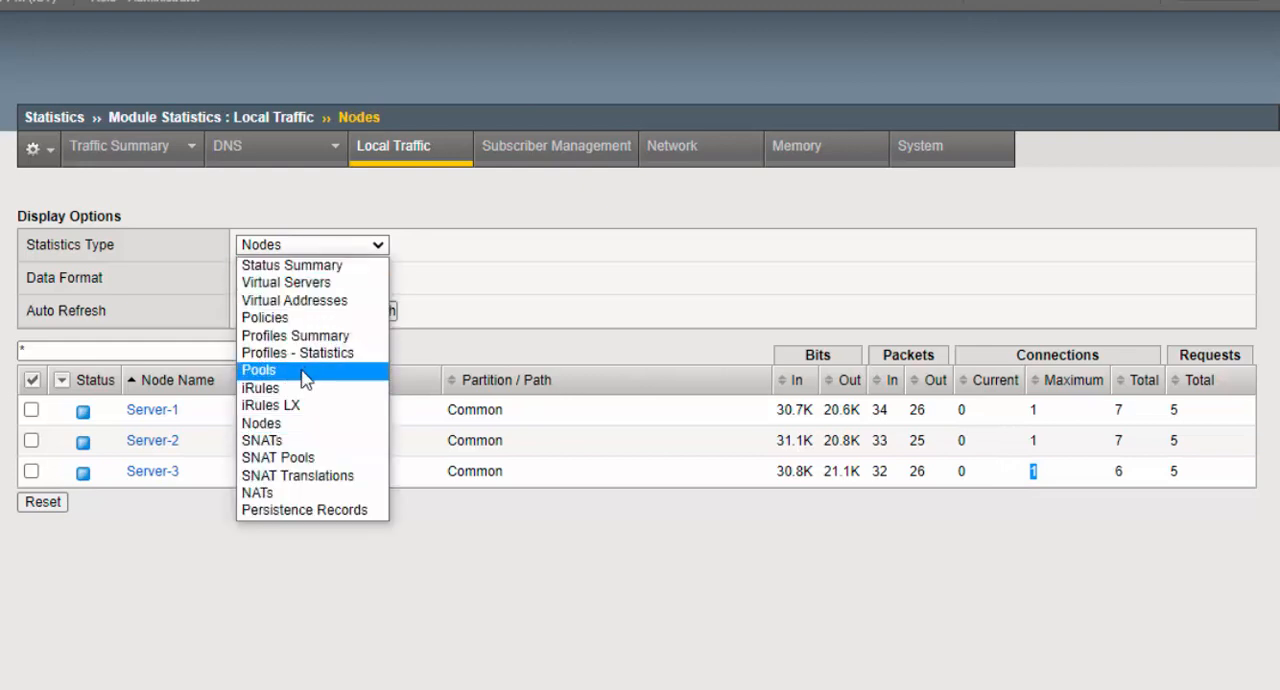
left_click(302, 358)
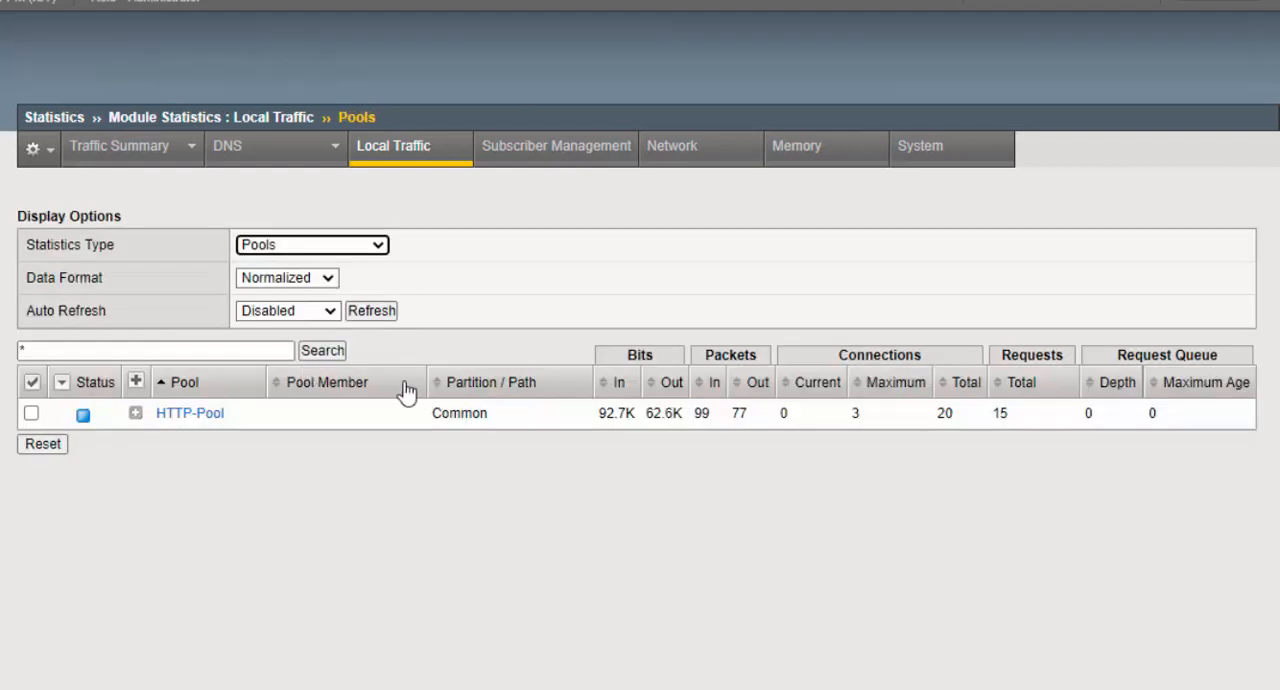
left_click(136, 413)
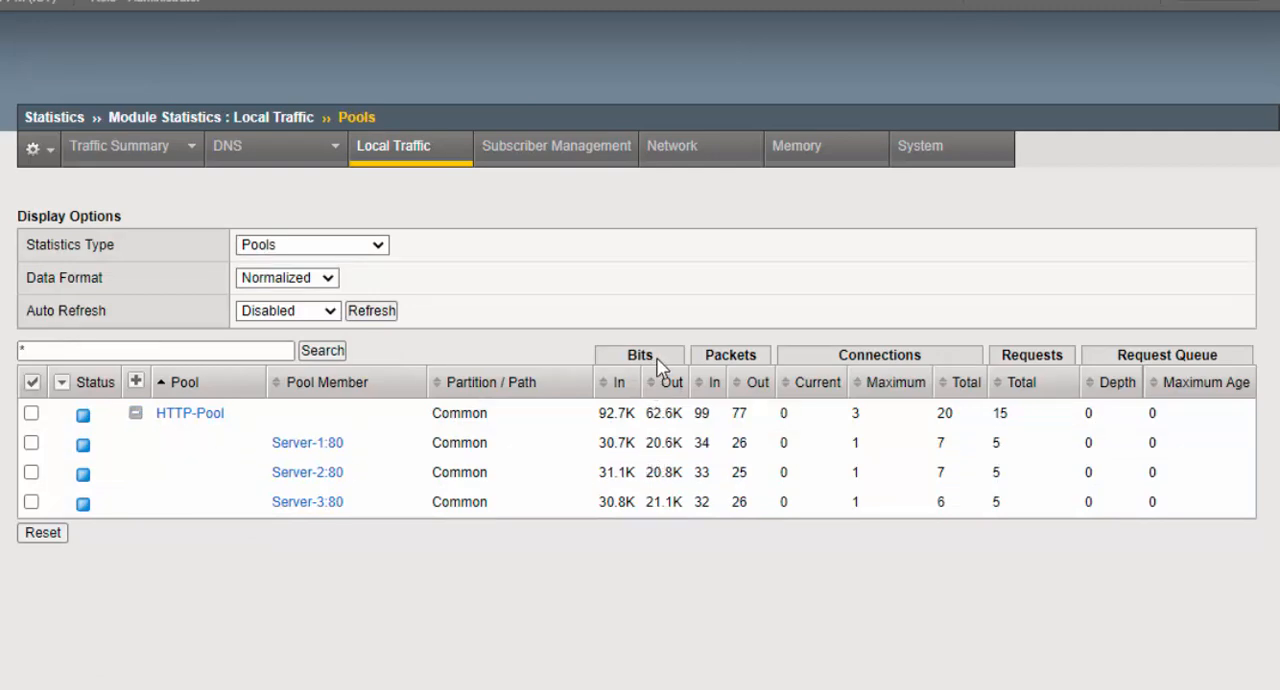
left_click_drag(758, 368, 710, 362)
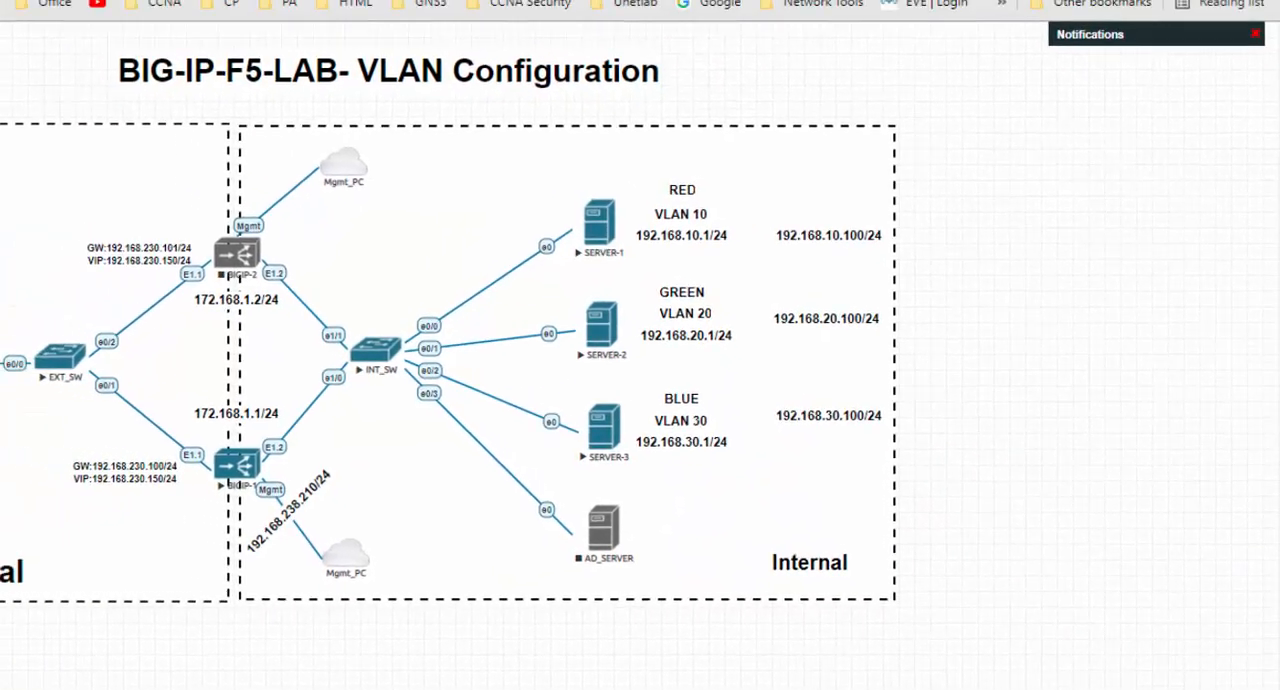
- Return to the BIG-IP interface and view the list of Local Traffic nodes
left_click(268, 10)
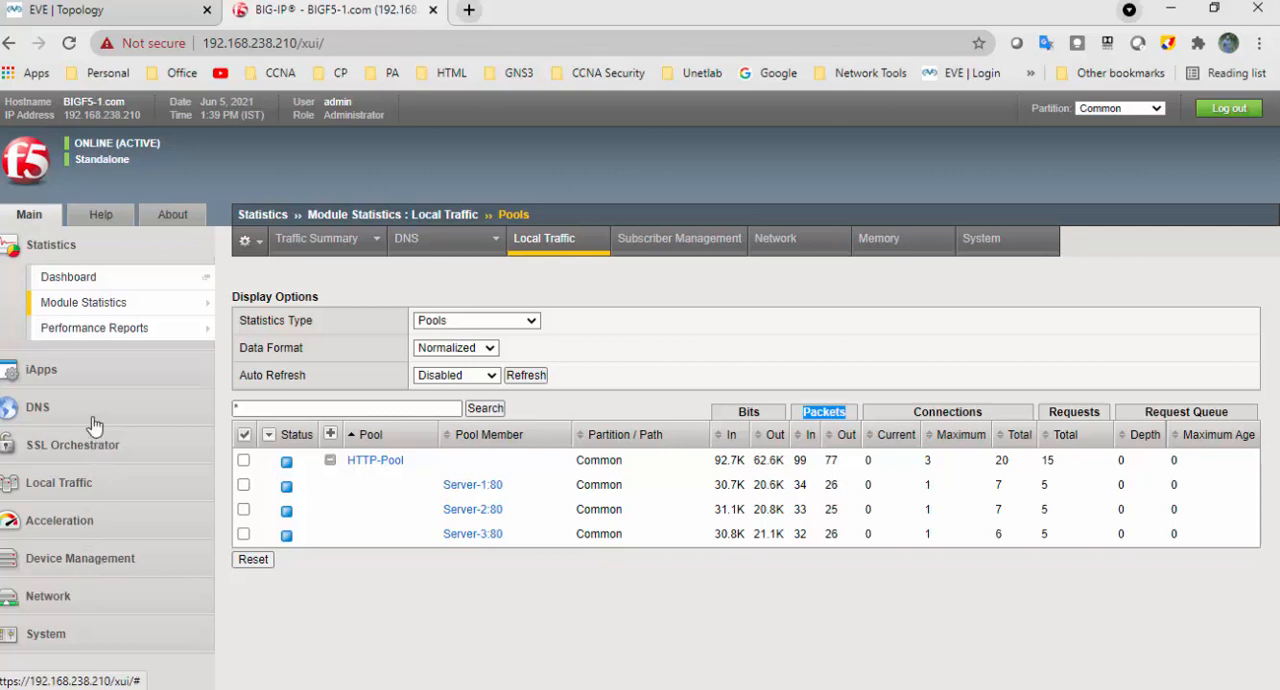
left_click(102, 484)
scroll(105, 487, "down", 2)
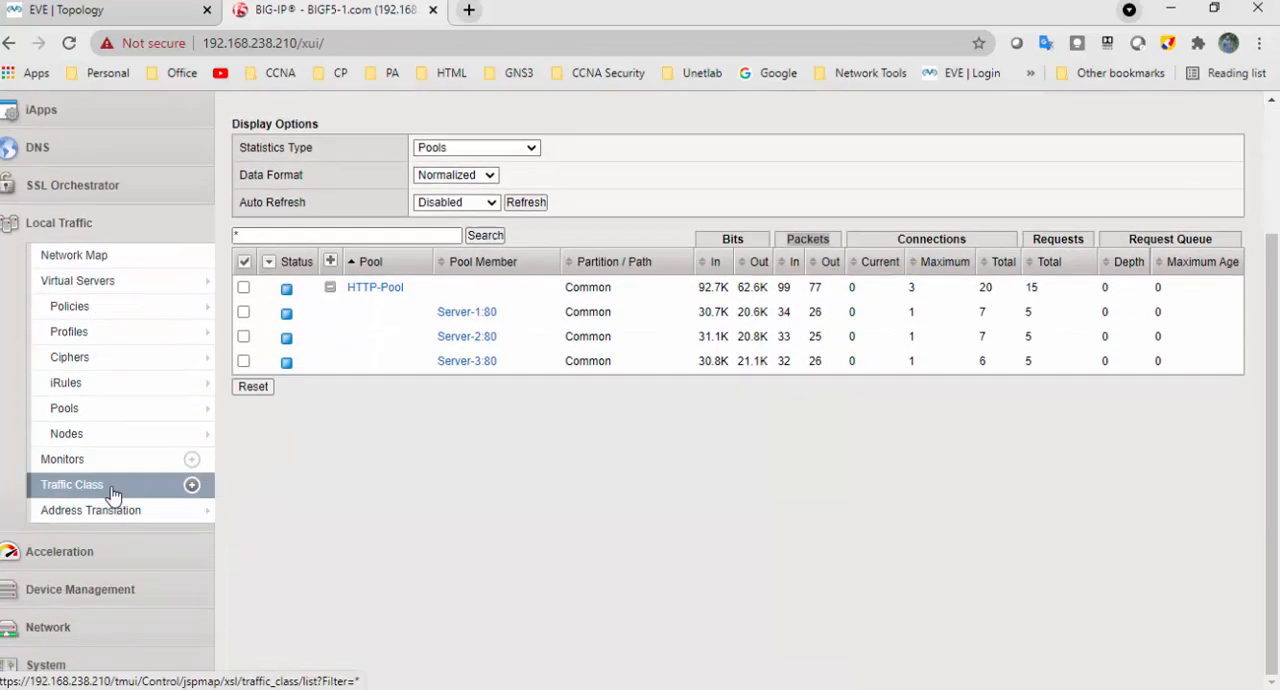
left_click(117, 436)
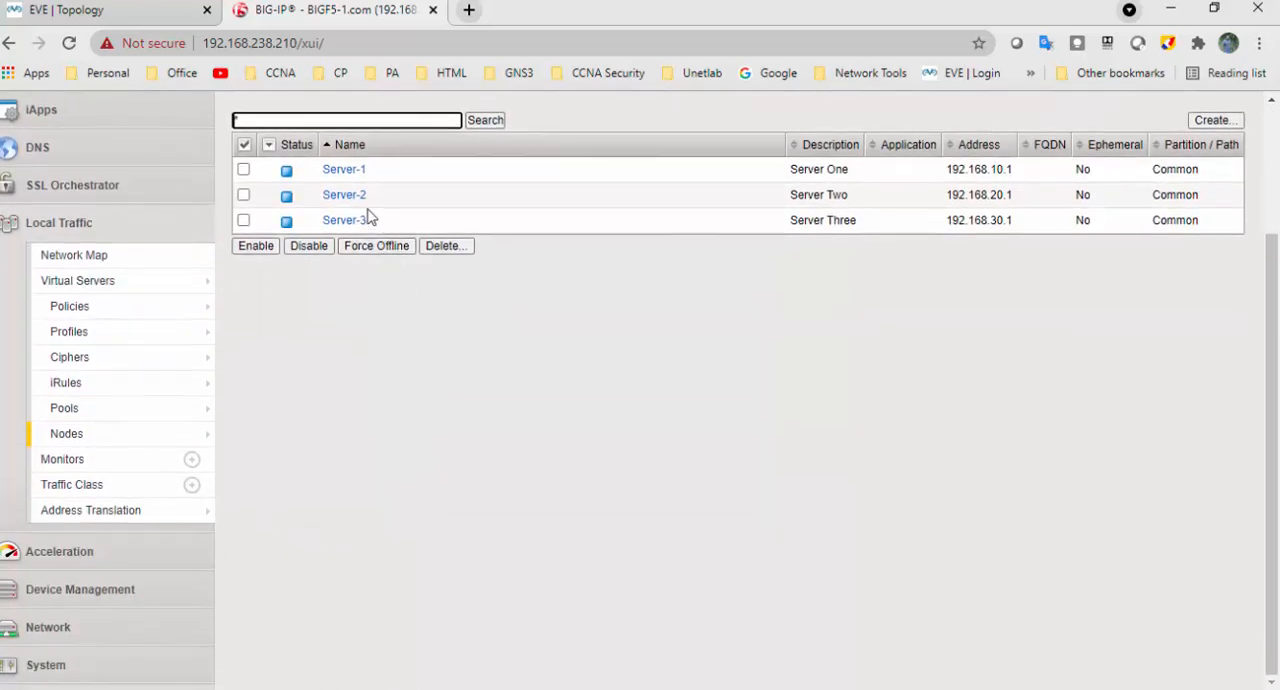
- Start a new pool from the Local Traffic pool list and name it SSH-Pool
left_click(55, 413)
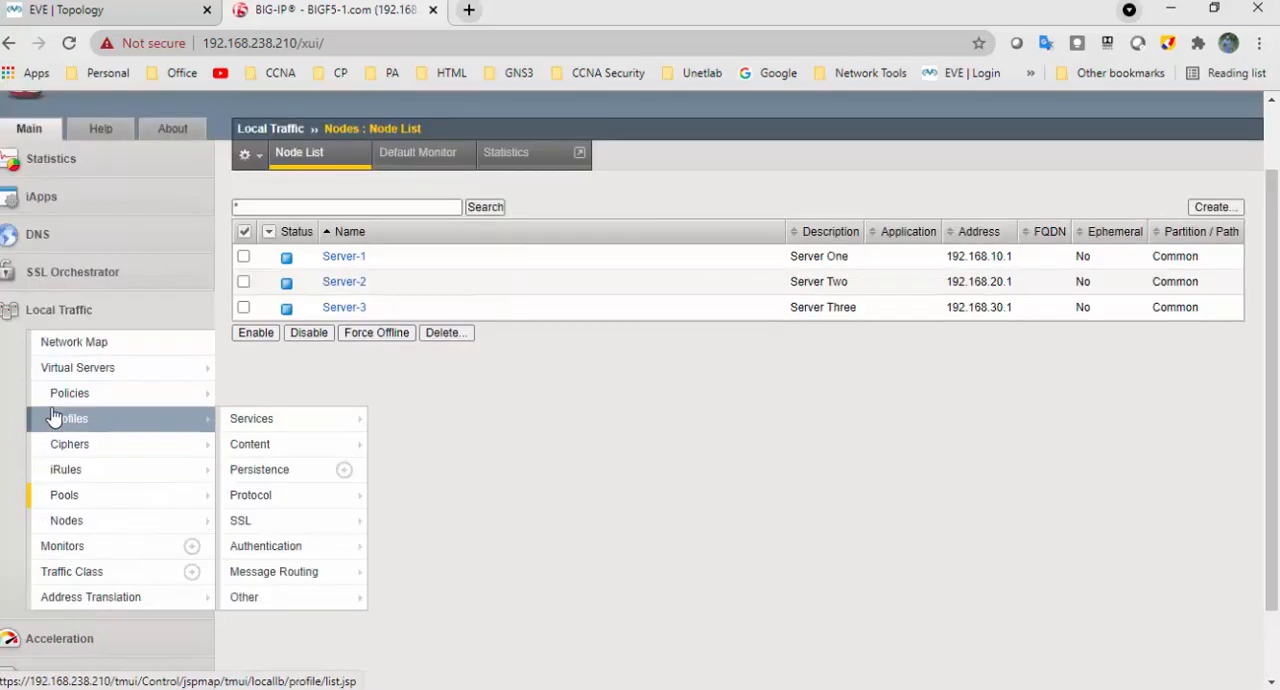
mouse_move(185, 482)
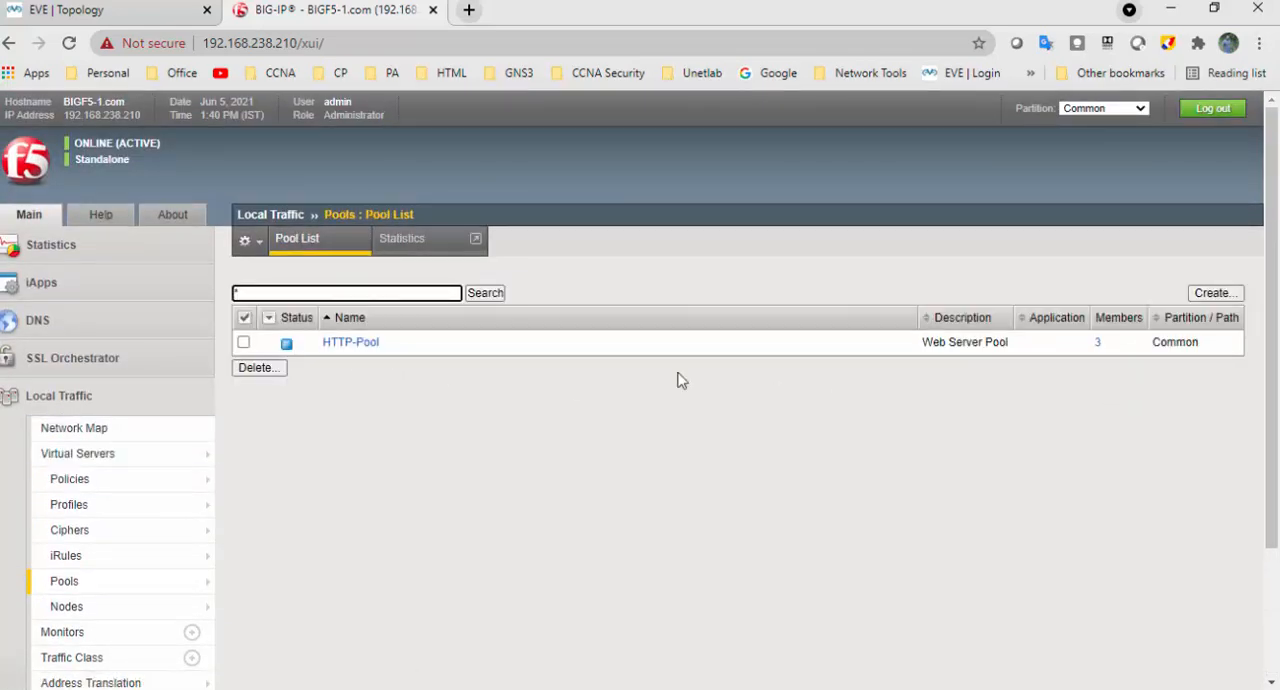
left_click_drag(390, 352, 305, 362)
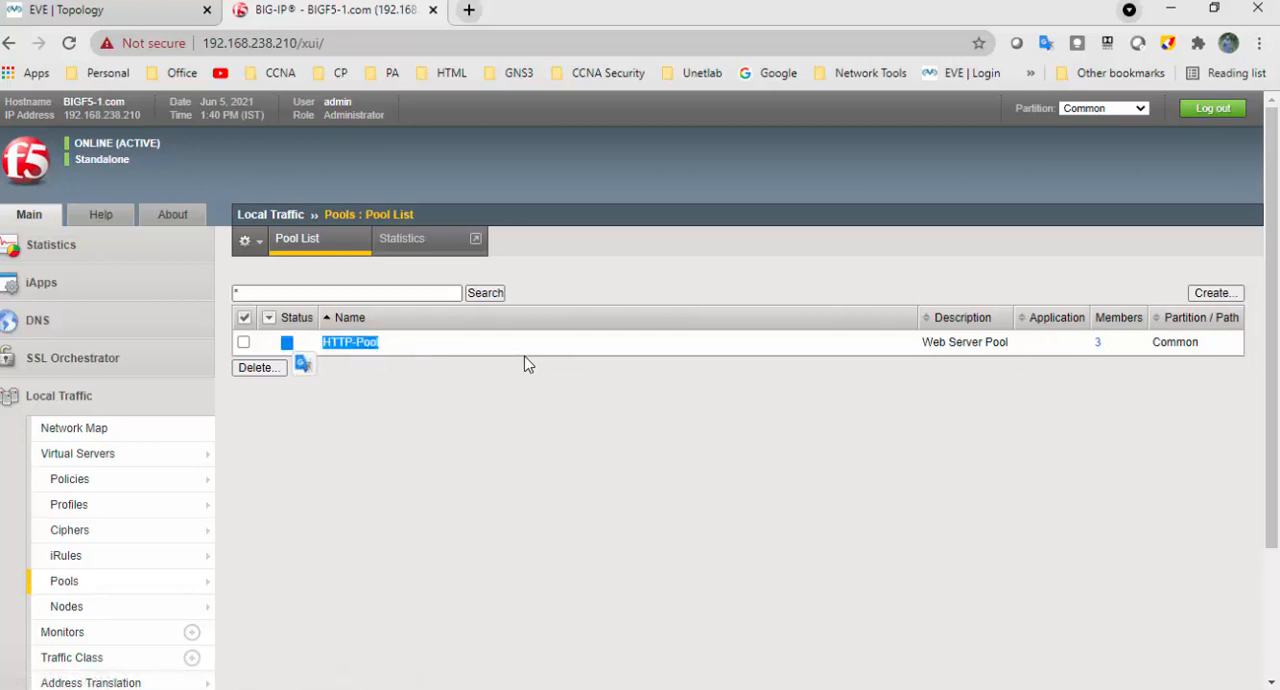
left_click(1226, 296)
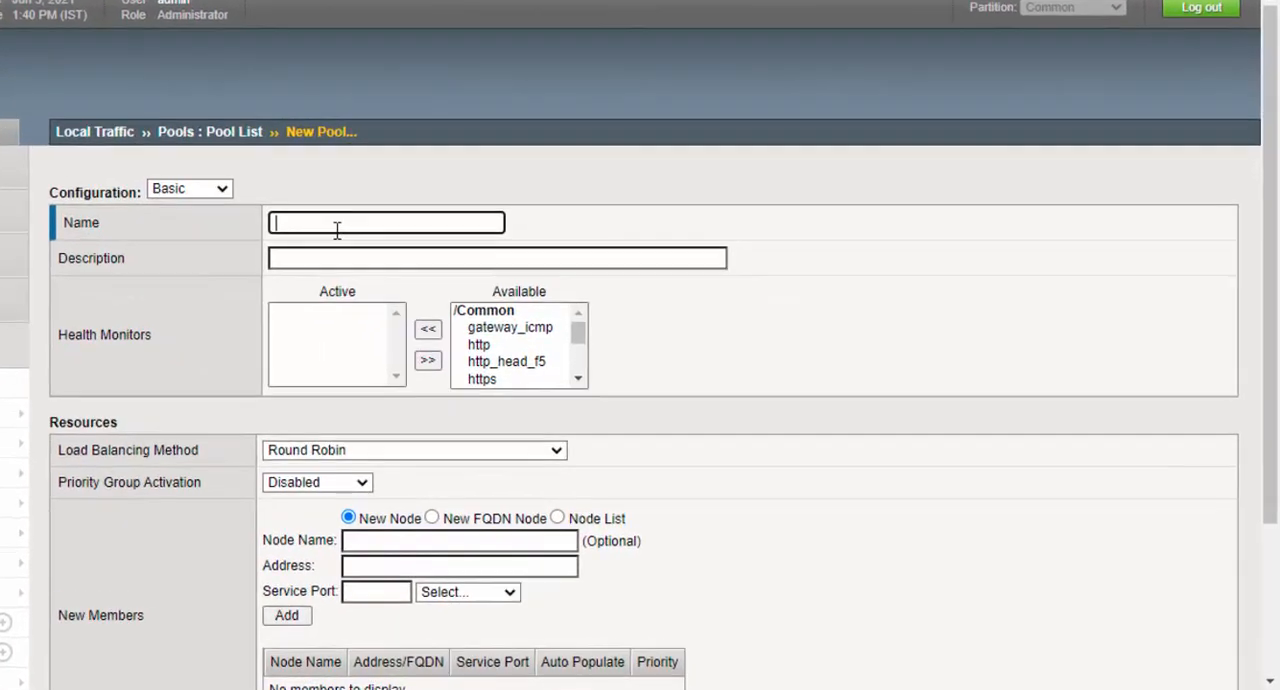
left_click(479, 298)
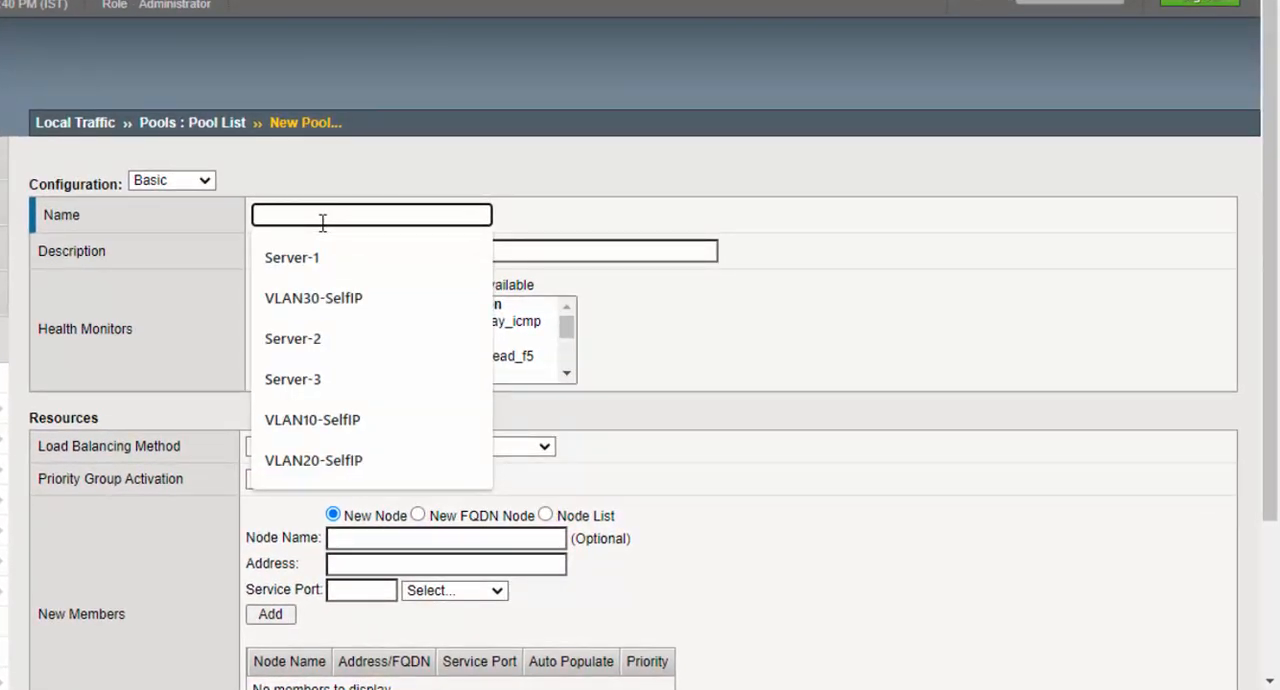
type("SS")
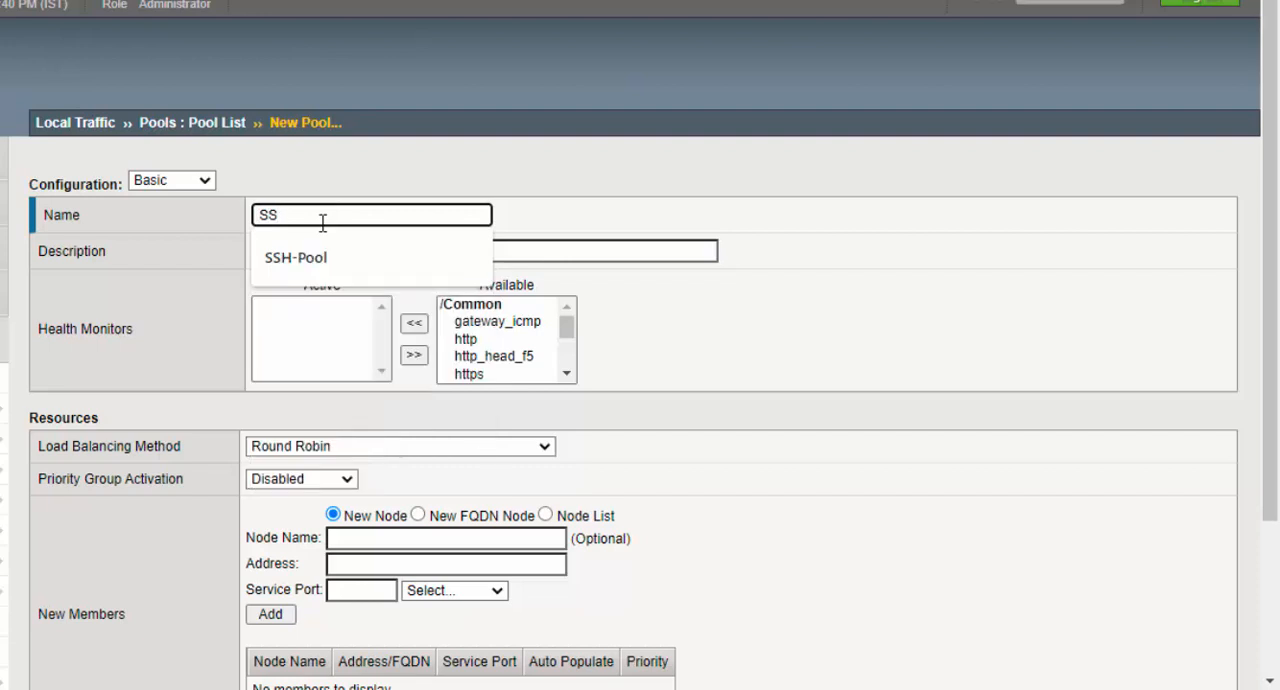
left_click(317, 257)
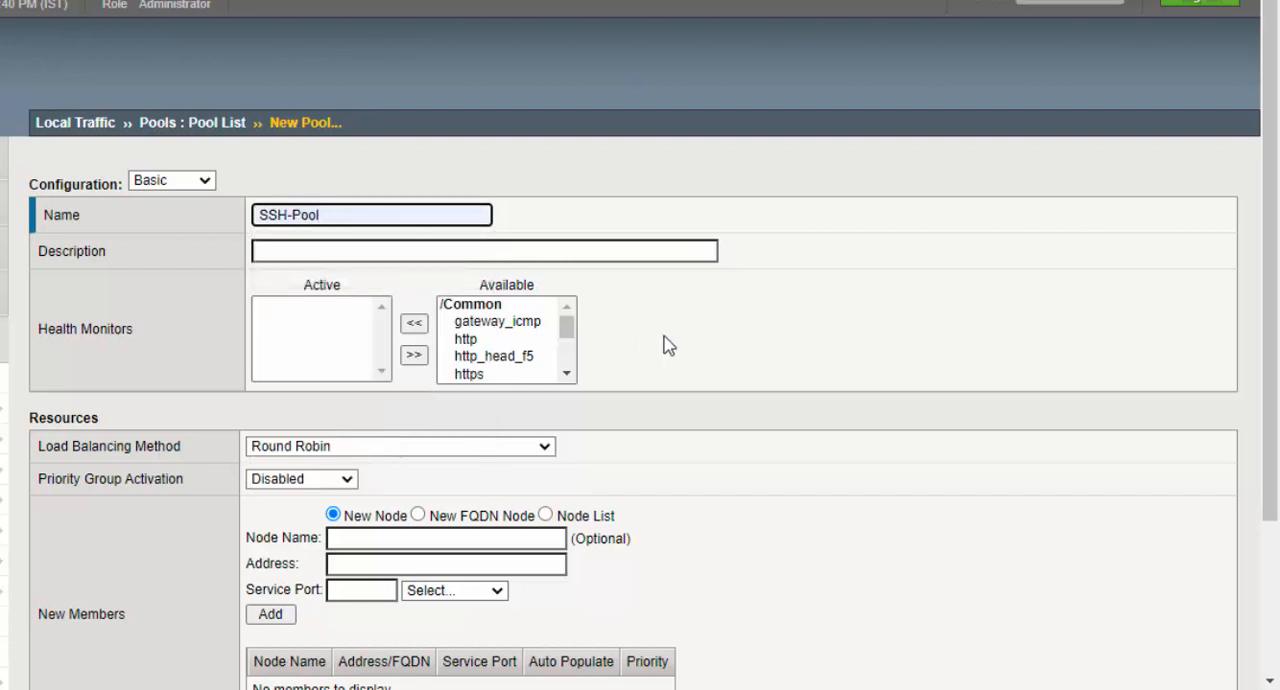
- Add Server-1 (192.168.10.1) from the node list to SSH-Pool with the SSH service on port 22
scroll(660, 343, "down", 3)
left_click(545, 309)
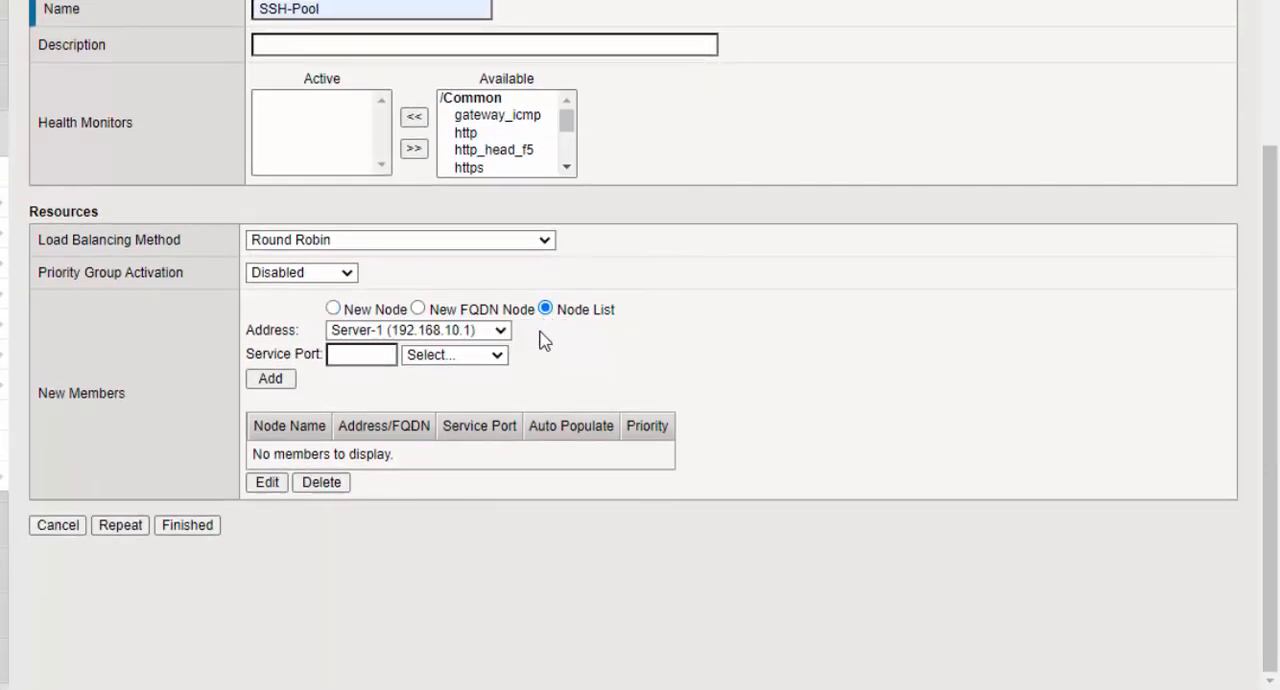
left_click(500, 355)
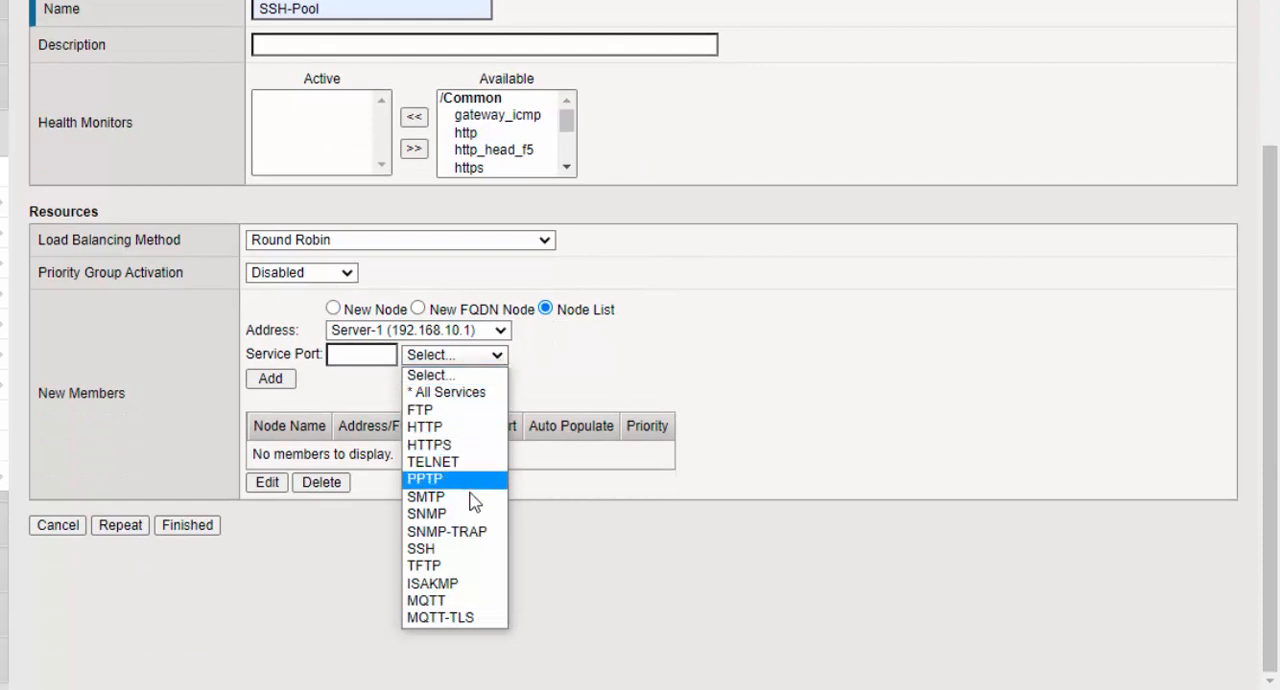
left_click(463, 549)
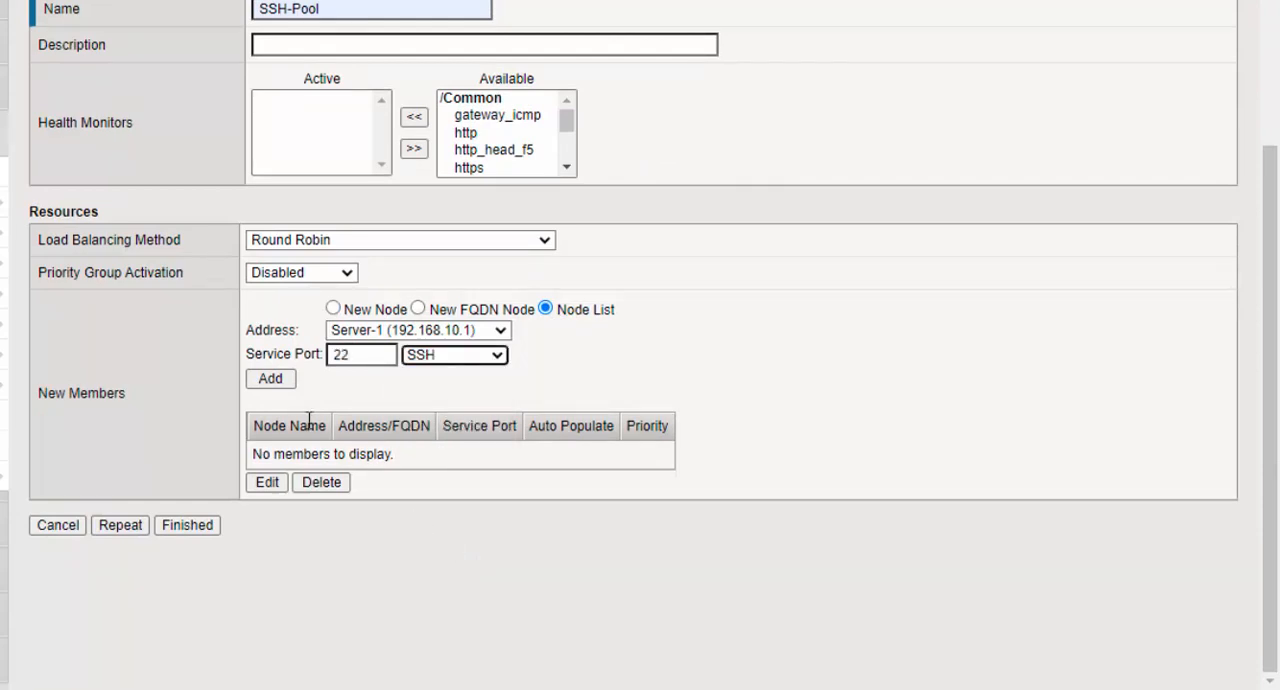
left_click(271, 380)
- Add Server-2 (192.168.20.1) as a member of SSH-Pool on SSH port 22
left_click(498, 331)
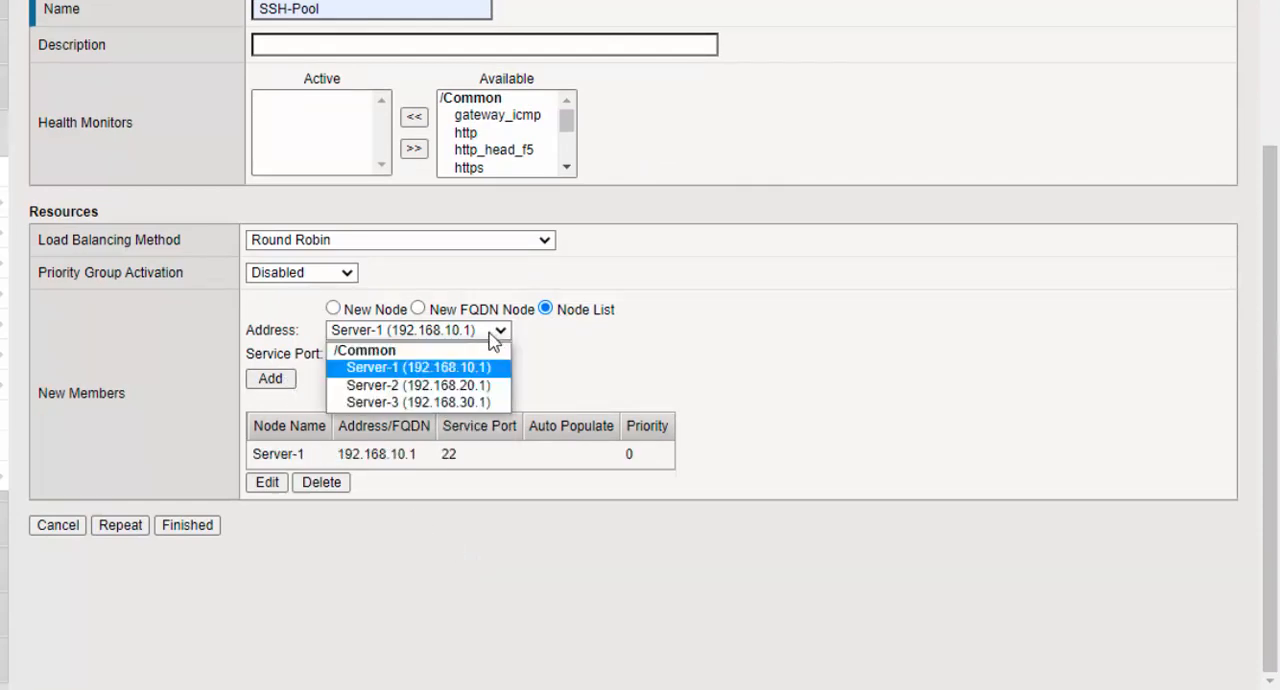
left_click(477, 388)
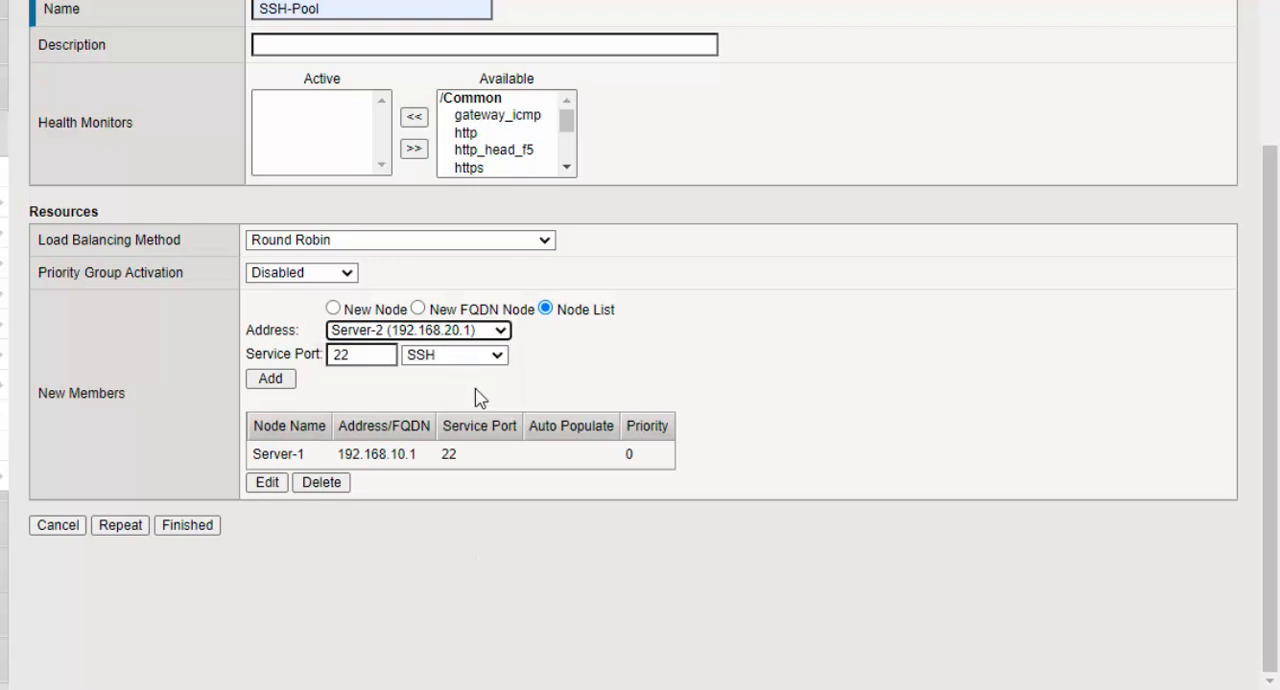
left_click(272, 379)
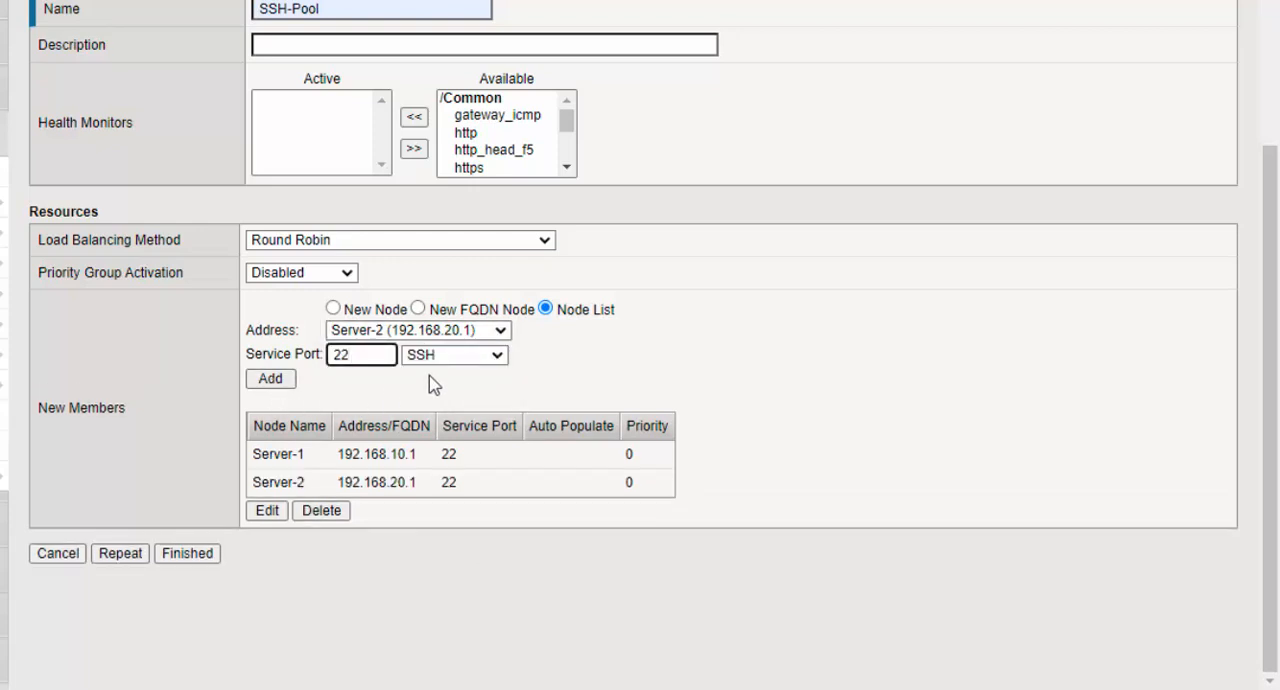
- Add Server-3 (192.168.30.1) as a member on SSH port 22 and finish creating SSH-Pool
left_click(500, 331)
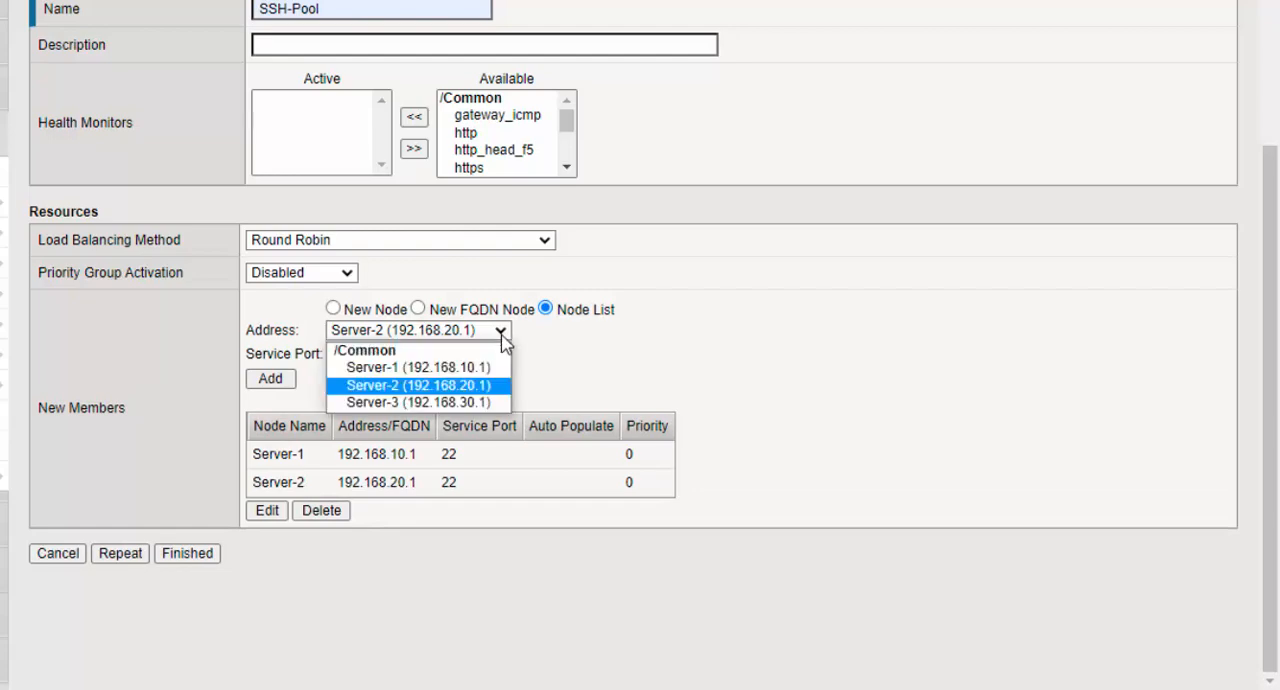
left_click(484, 408)
left_click(273, 381)
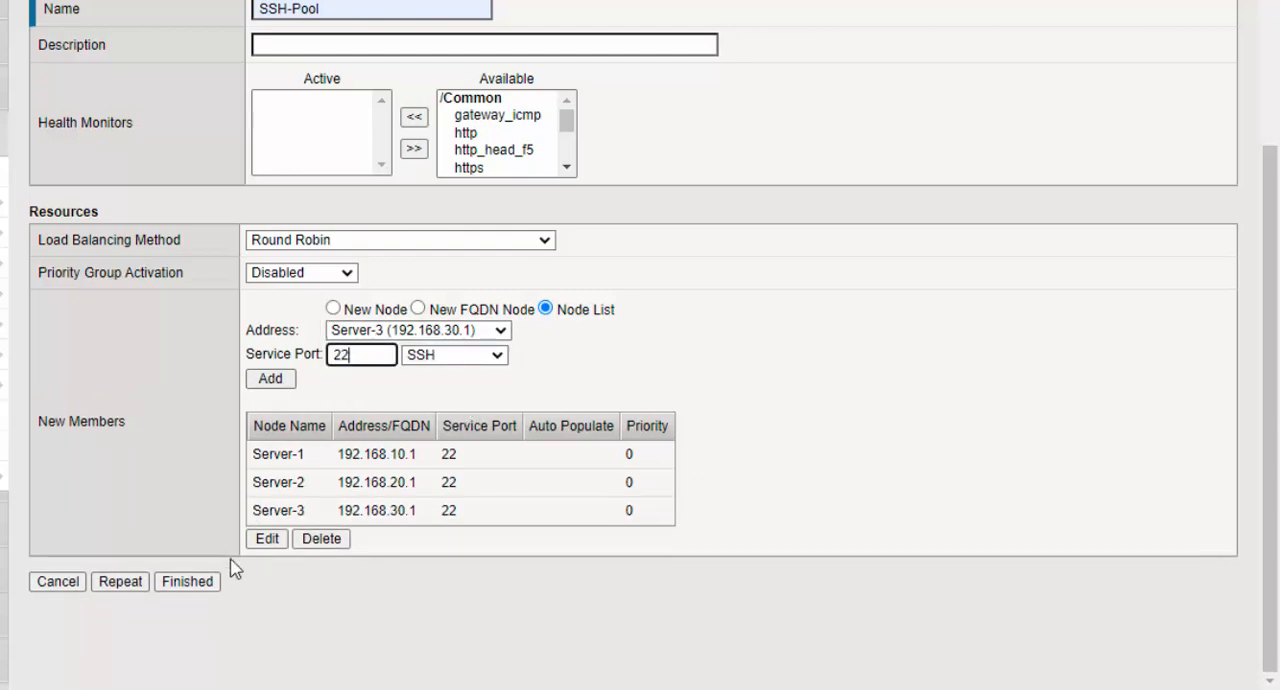
left_click(199, 586)
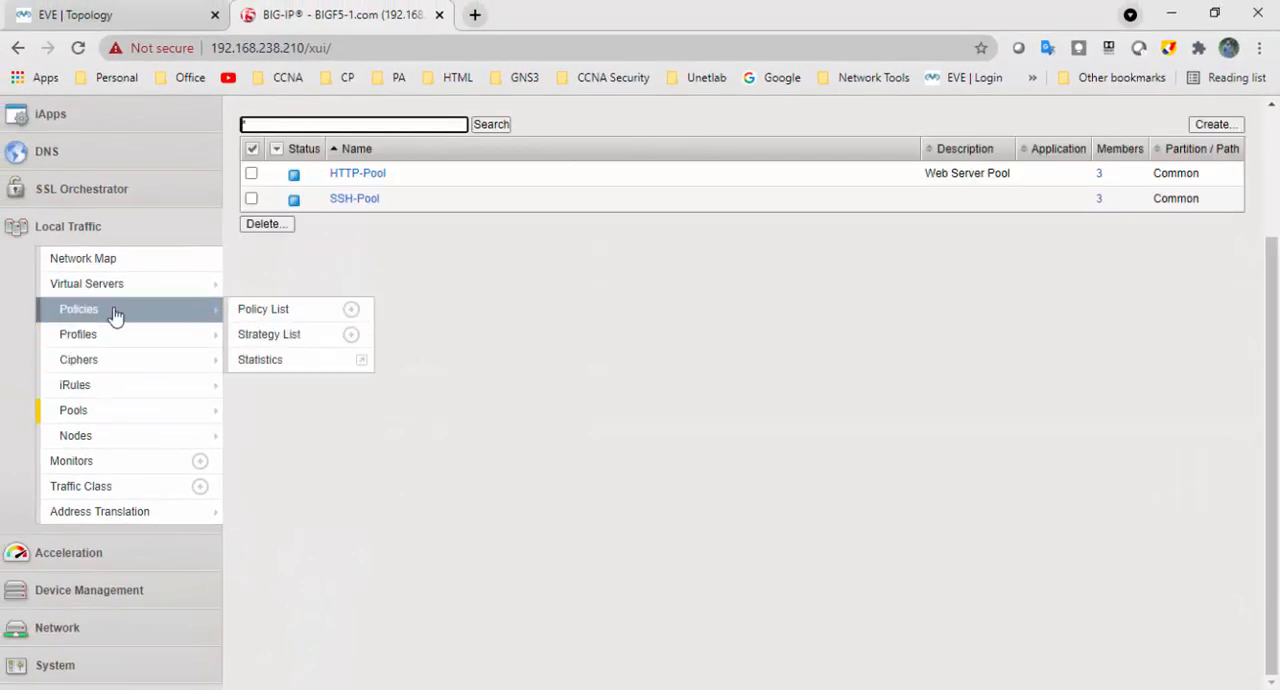
- Start a new virtual server from the Local Traffic virtual server list and name it VS_SSH
left_click(101, 285)
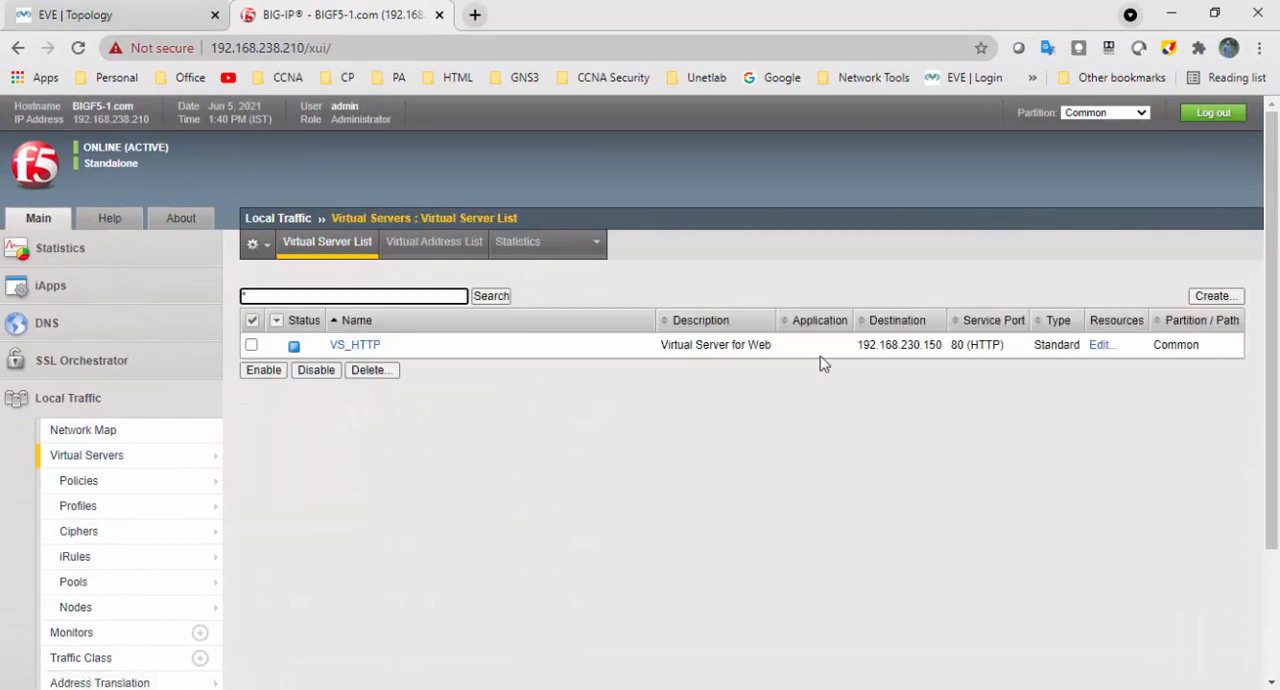
left_click(1212, 302)
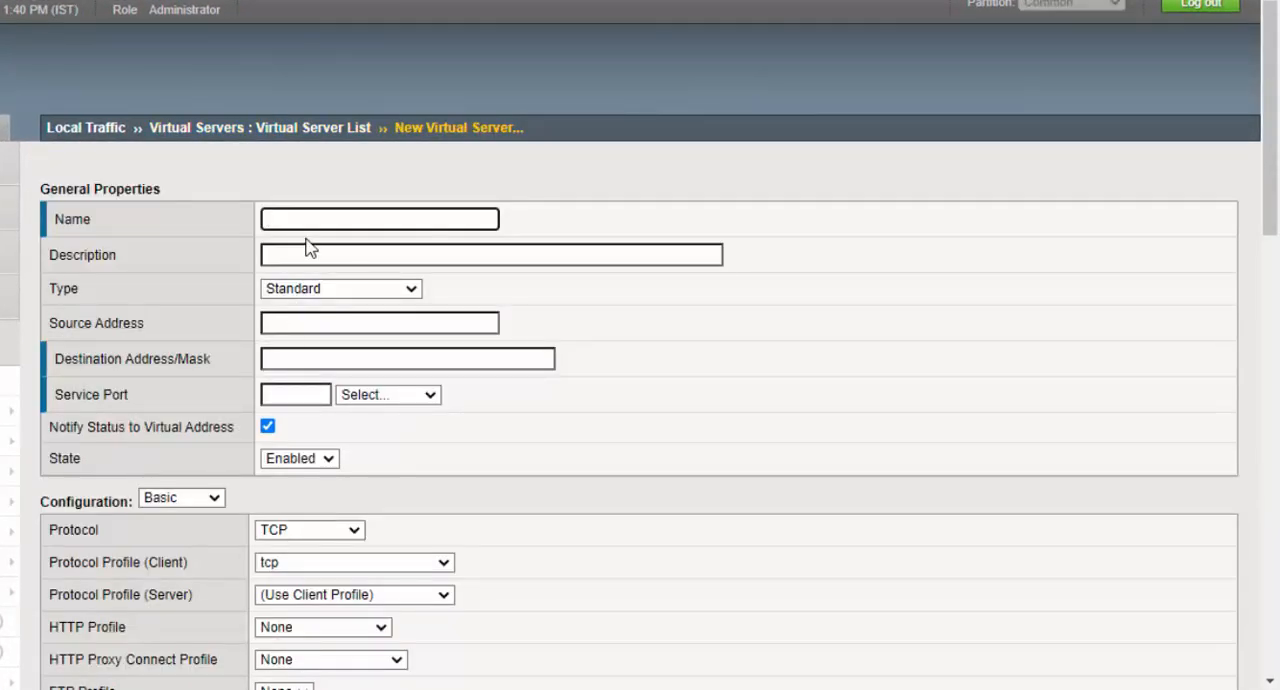
type("VS")
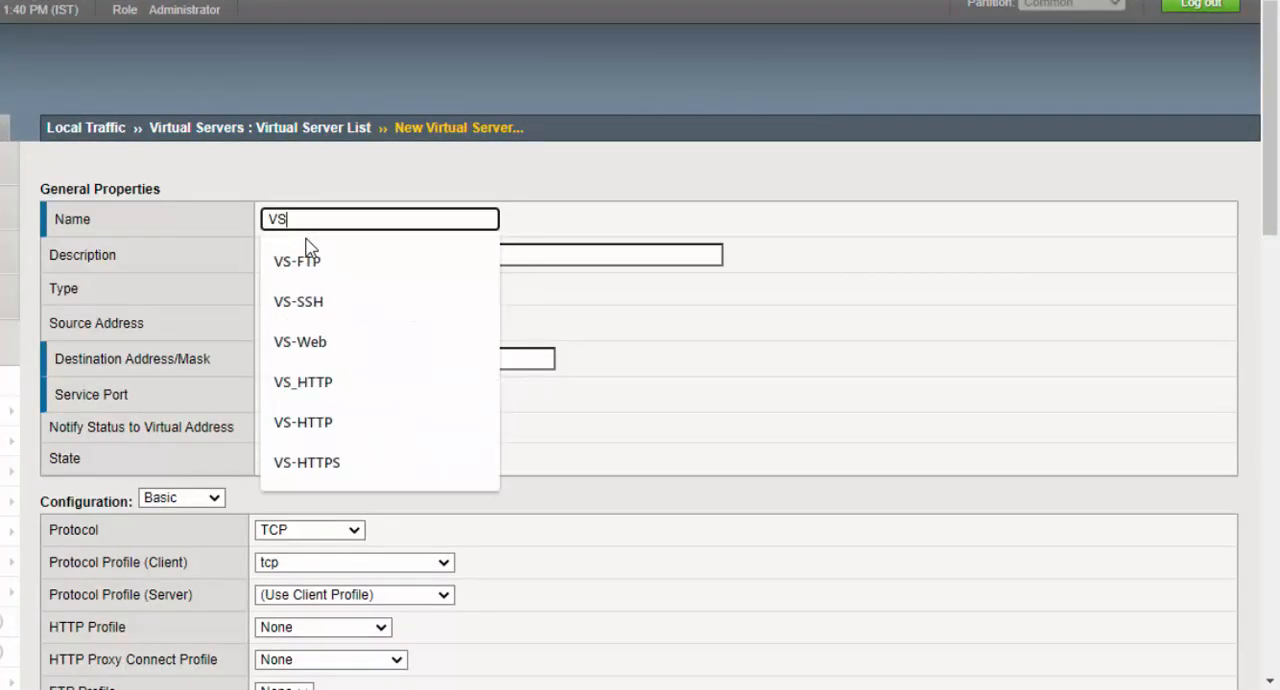
type("_S")
key("BackSpace")
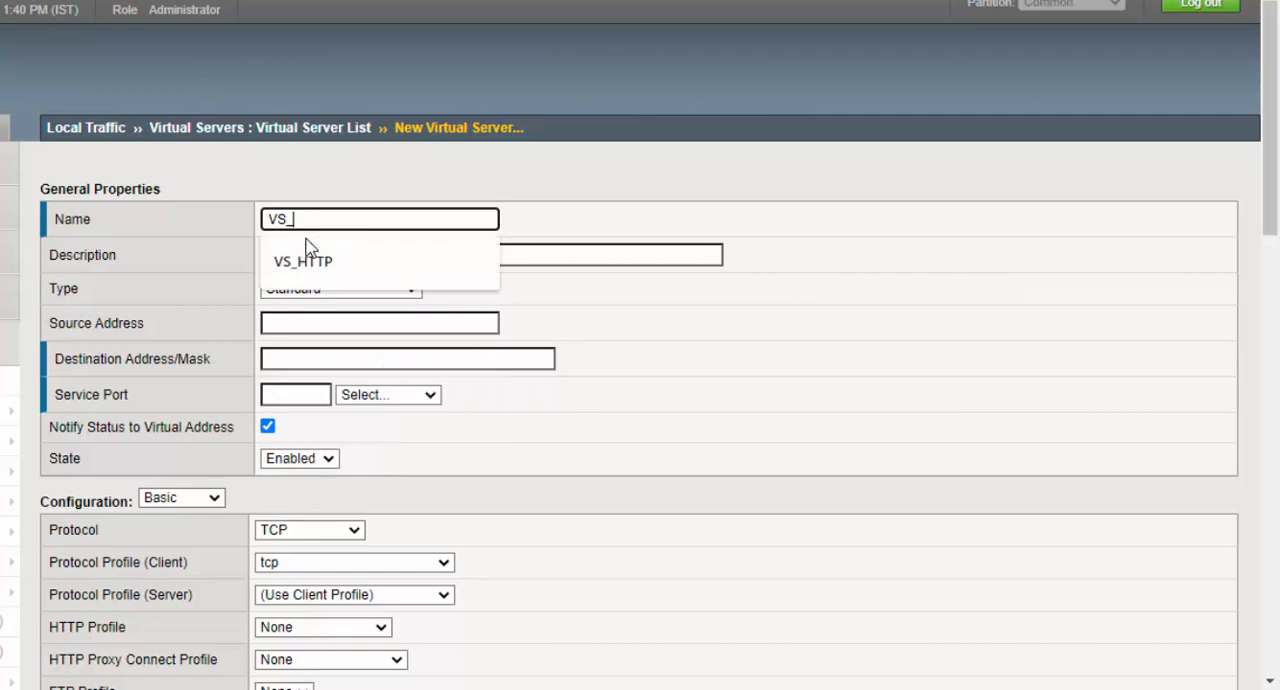
type("SH")
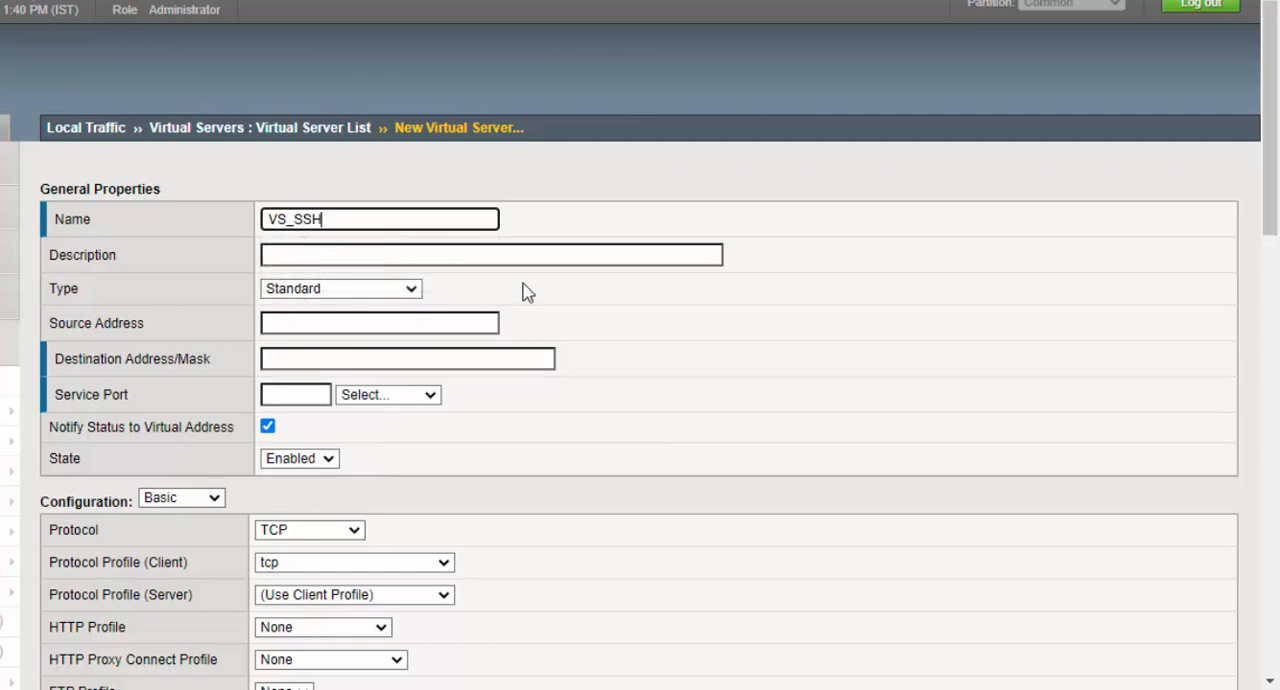
- Set the VS_SSH destination address to 192.168.230.150 and its service port to SSH (22)
scroll(523, 289, "down", 1)
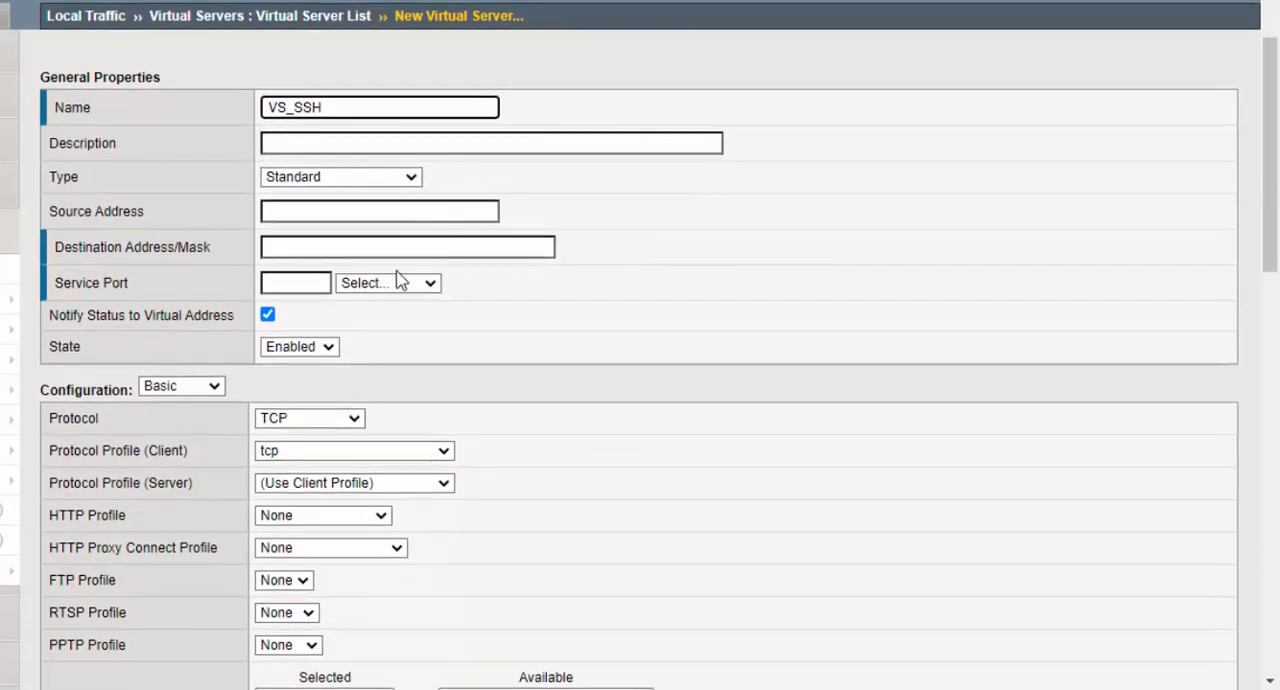
left_click(345, 249)
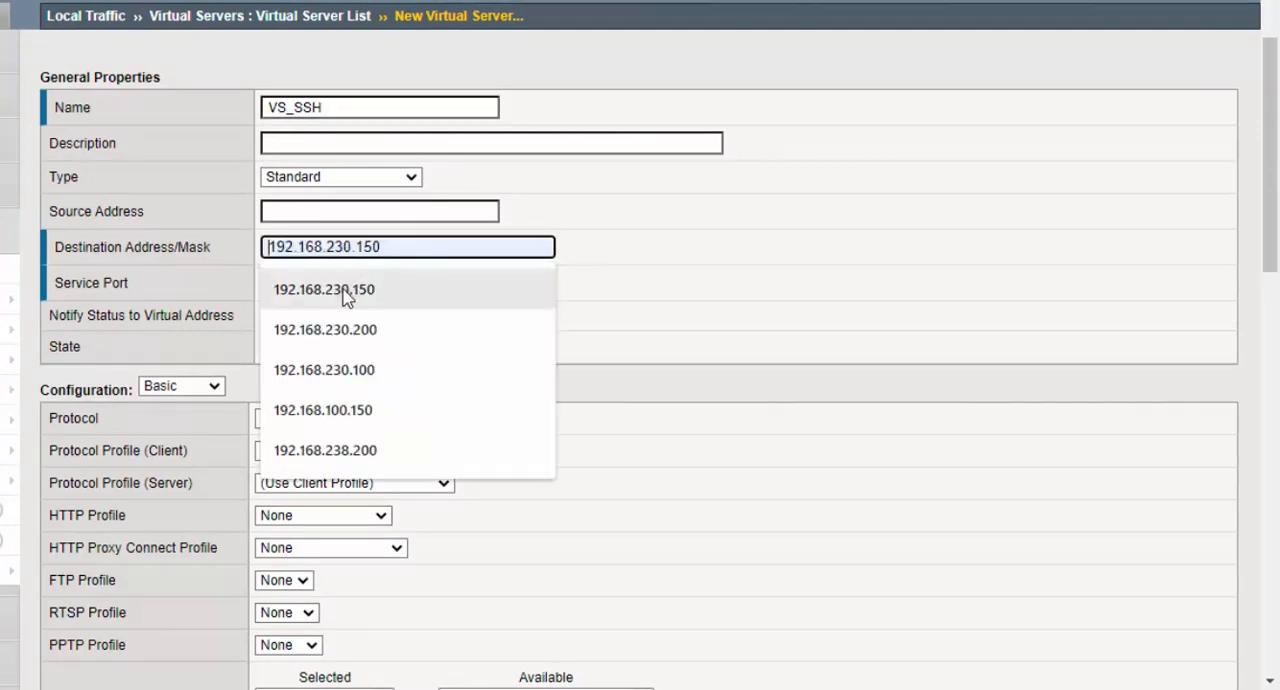
left_click(345, 297)
left_click(410, 287)
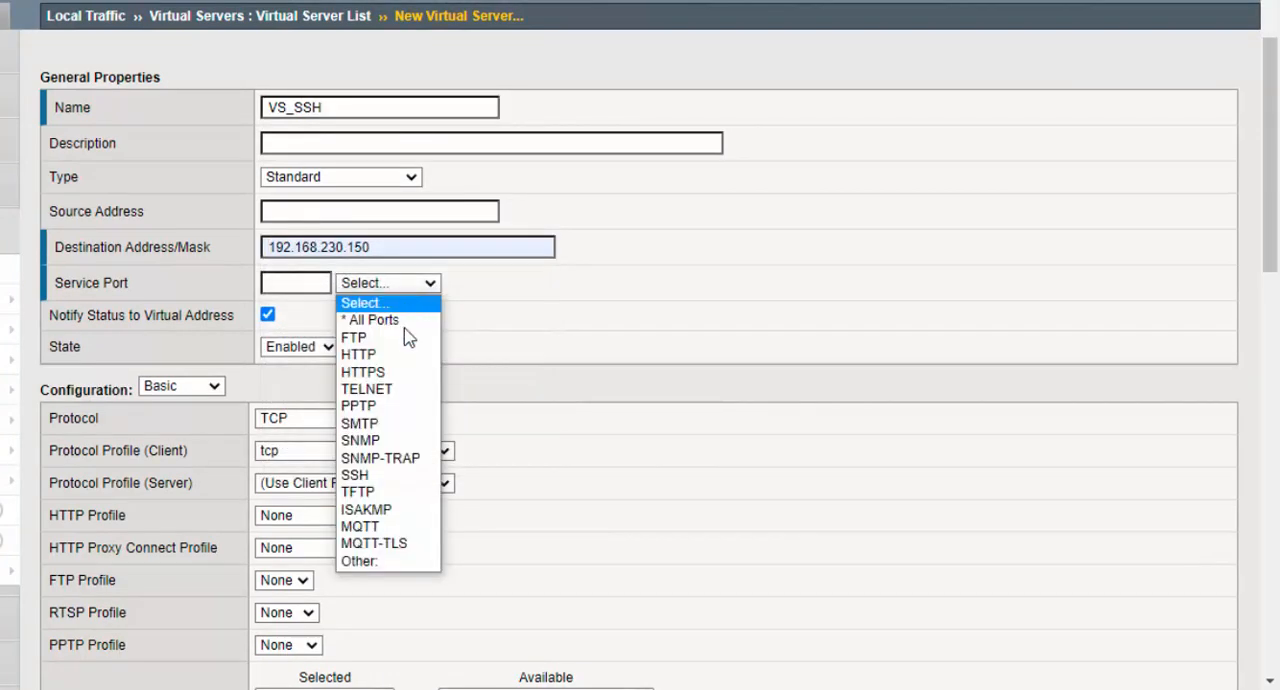
left_click(389, 476)
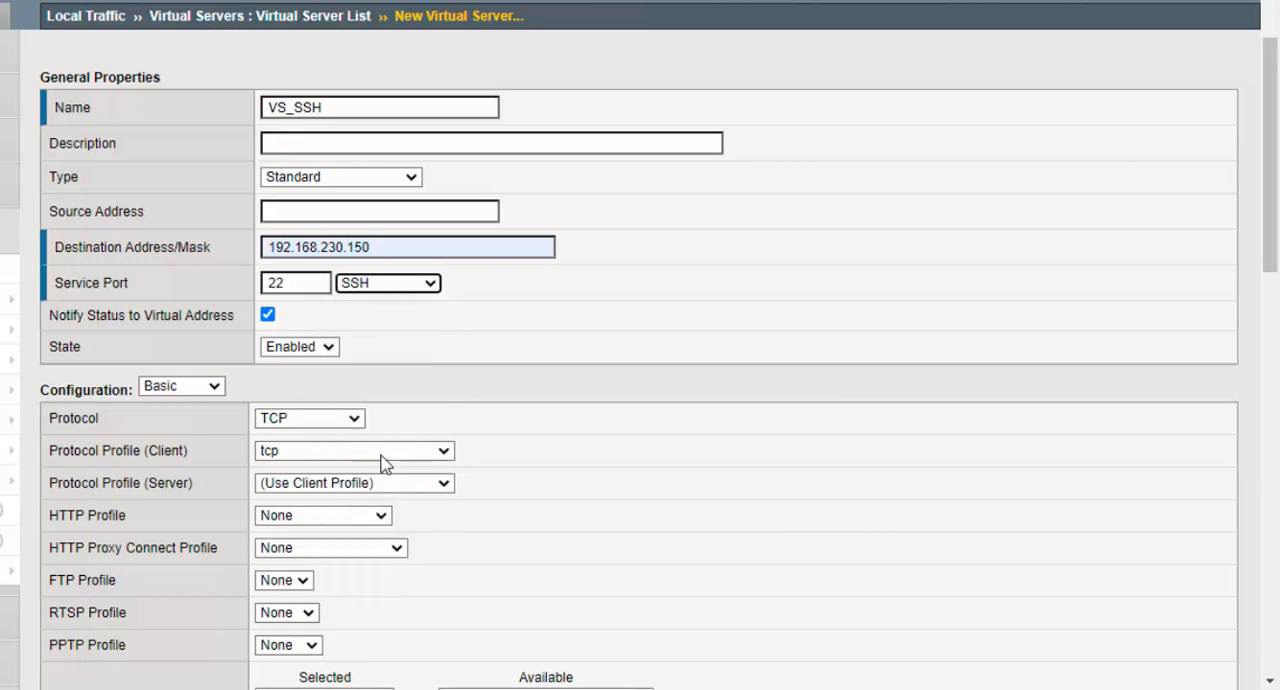
- Assign SSH-Pool as the default pool of VS_SSH and finish creating the virtual server
scroll(350, 355, "down", 3)
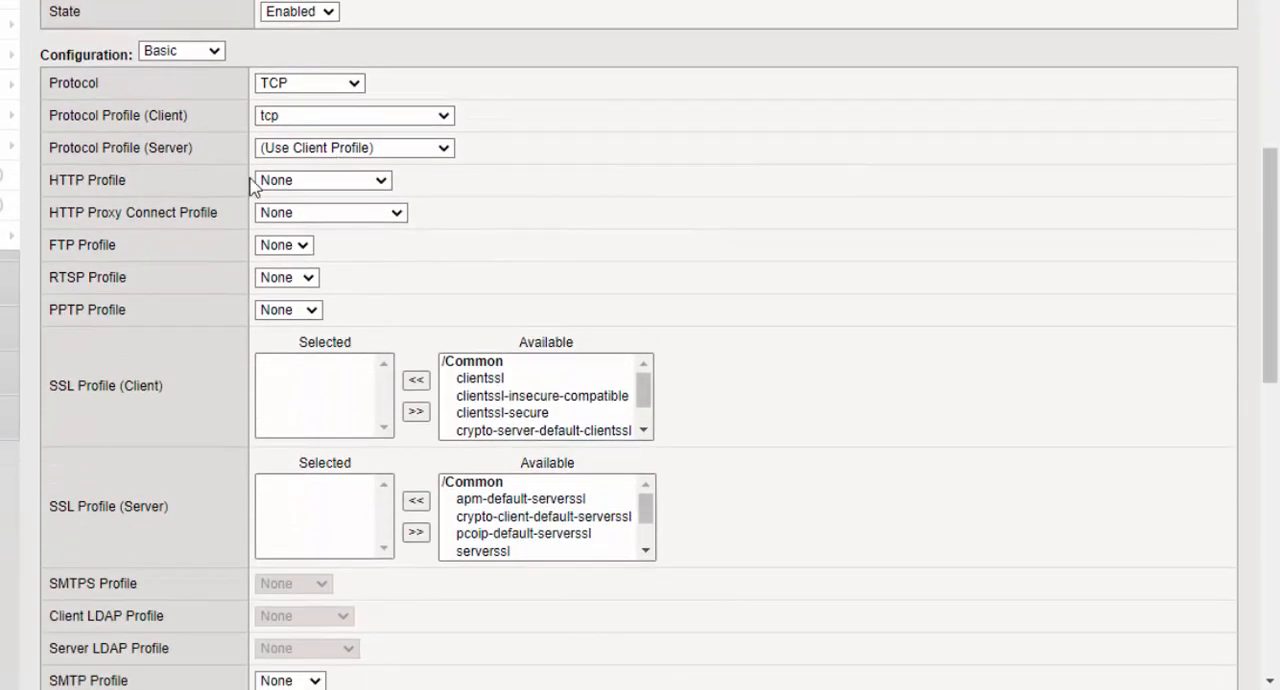
left_click_drag(62, 84, 434, 86)
scroll(470, 218, "down", 5)
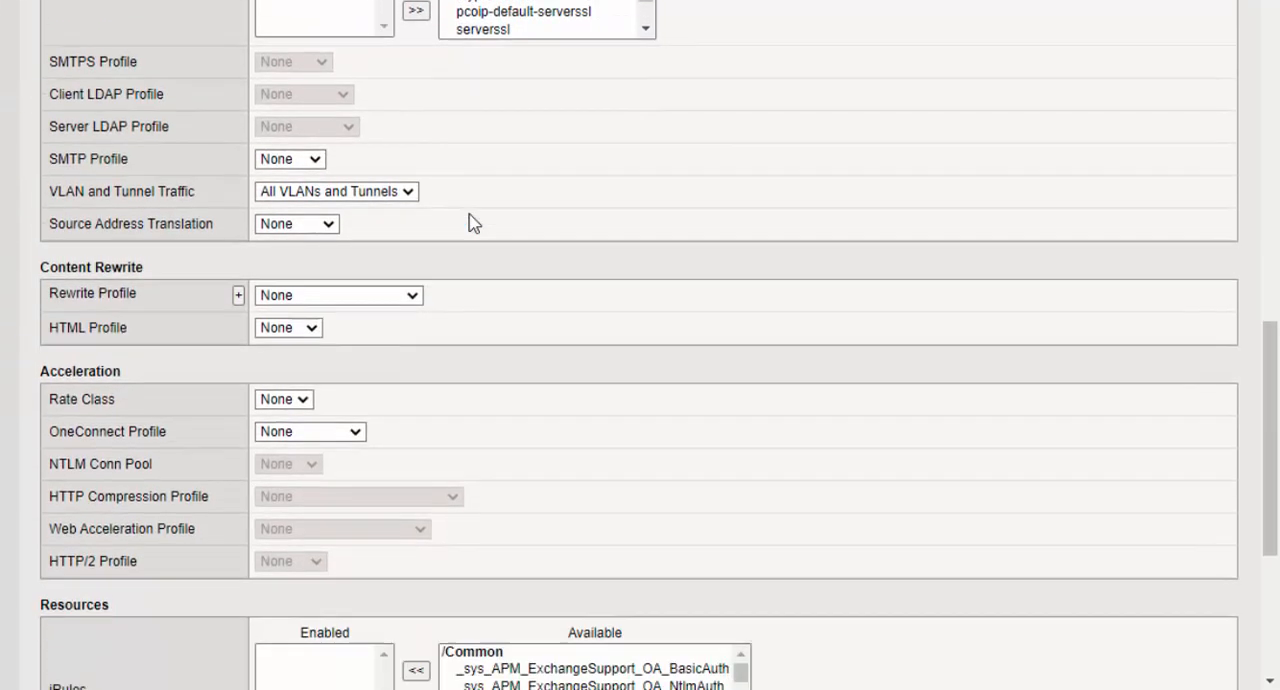
scroll(470, 220, "down", 4)
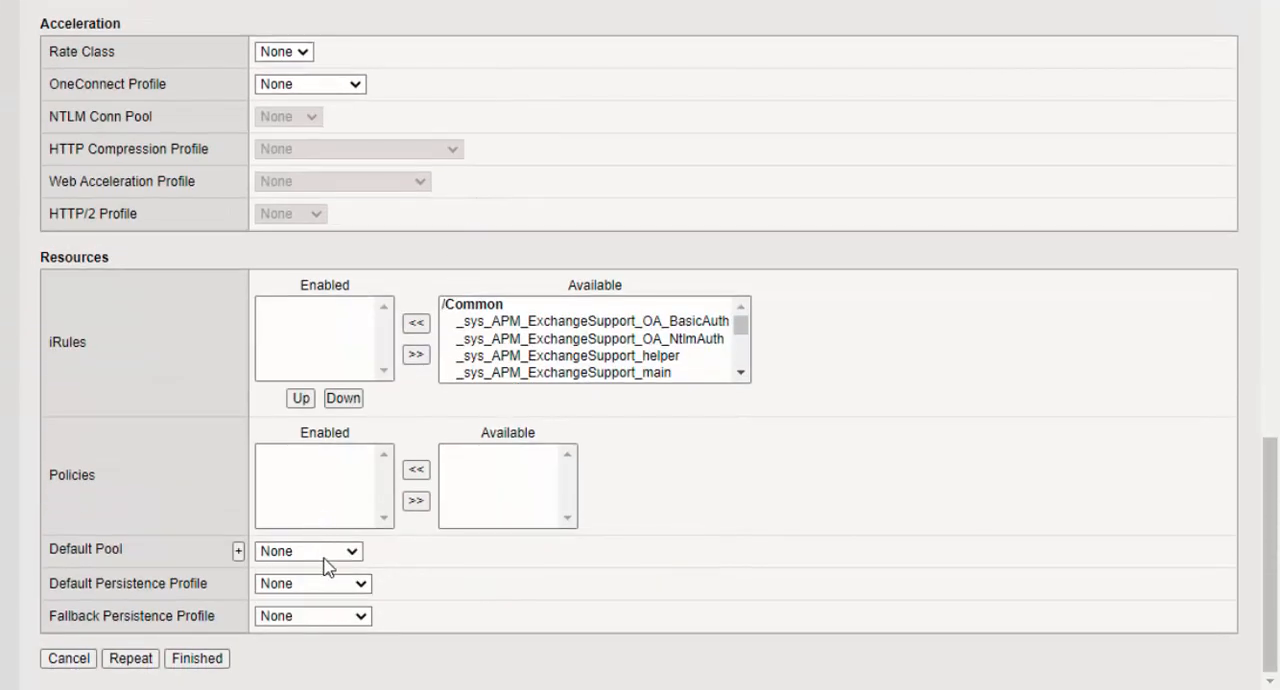
left_click(323, 560)
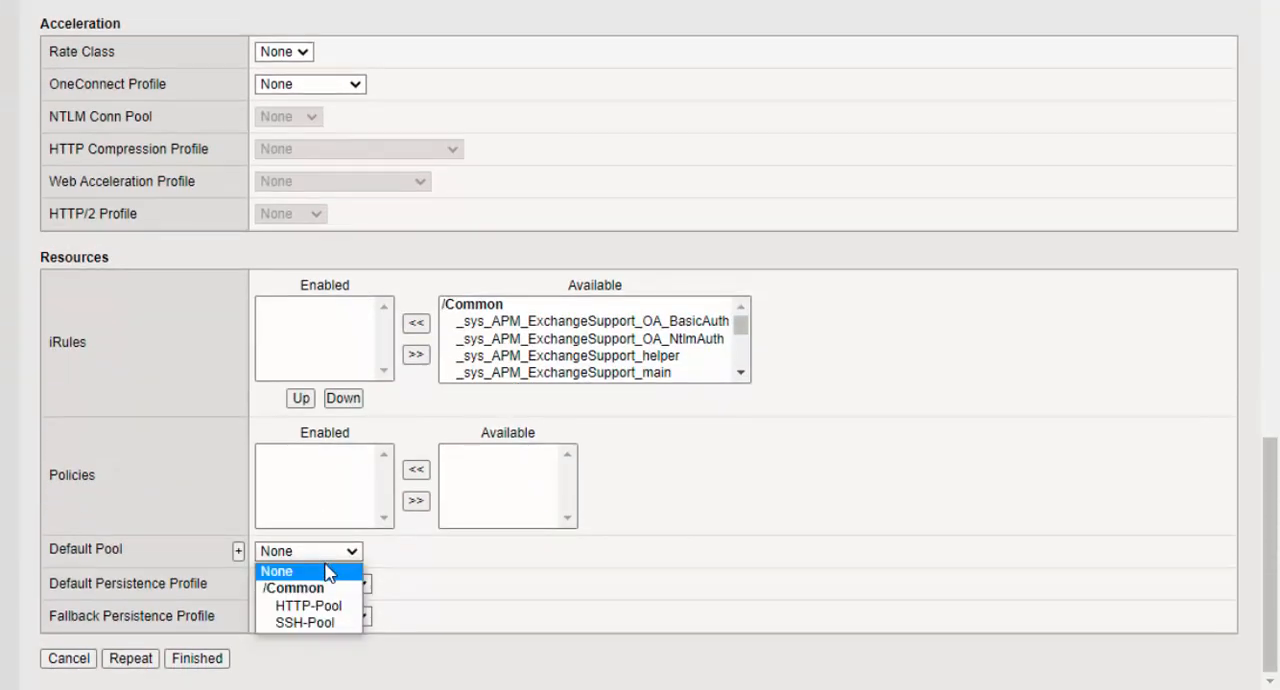
left_click(323, 627)
left_click(204, 659)
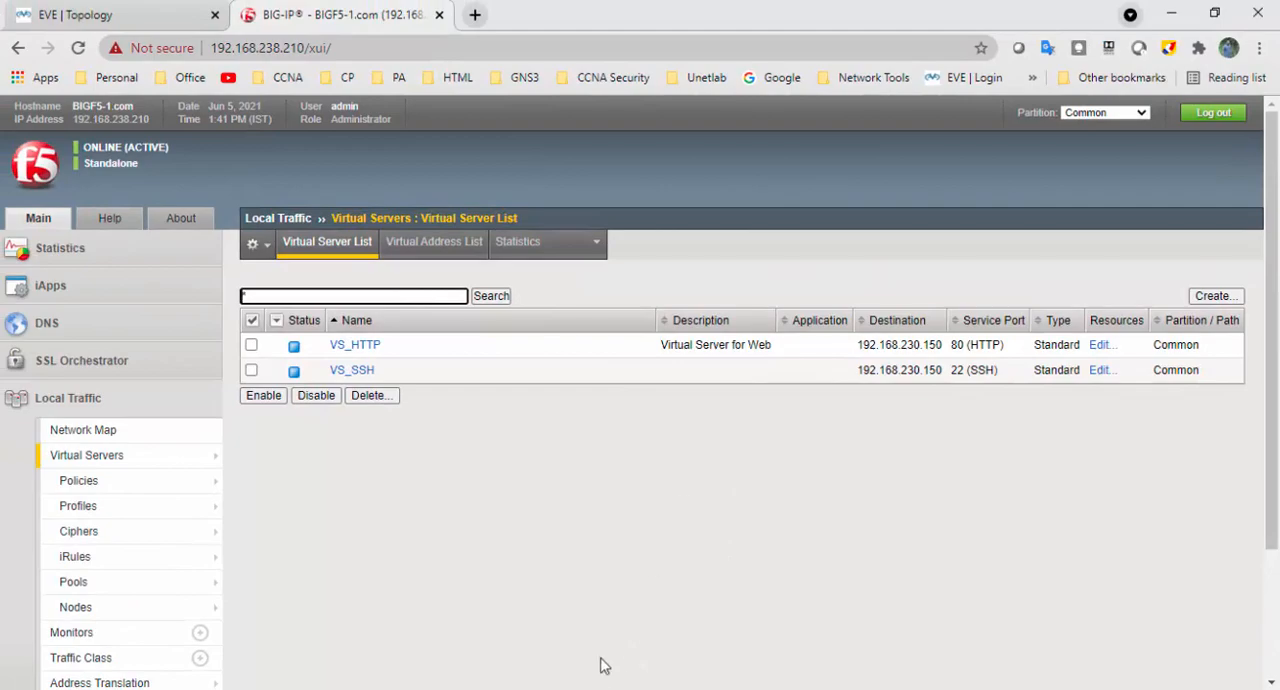
- Switch to the User PC's remote desktop, minimize its browser, and open a PuTTY SSH session to 192.168.230.150 on port 22
left_click(590, 687)
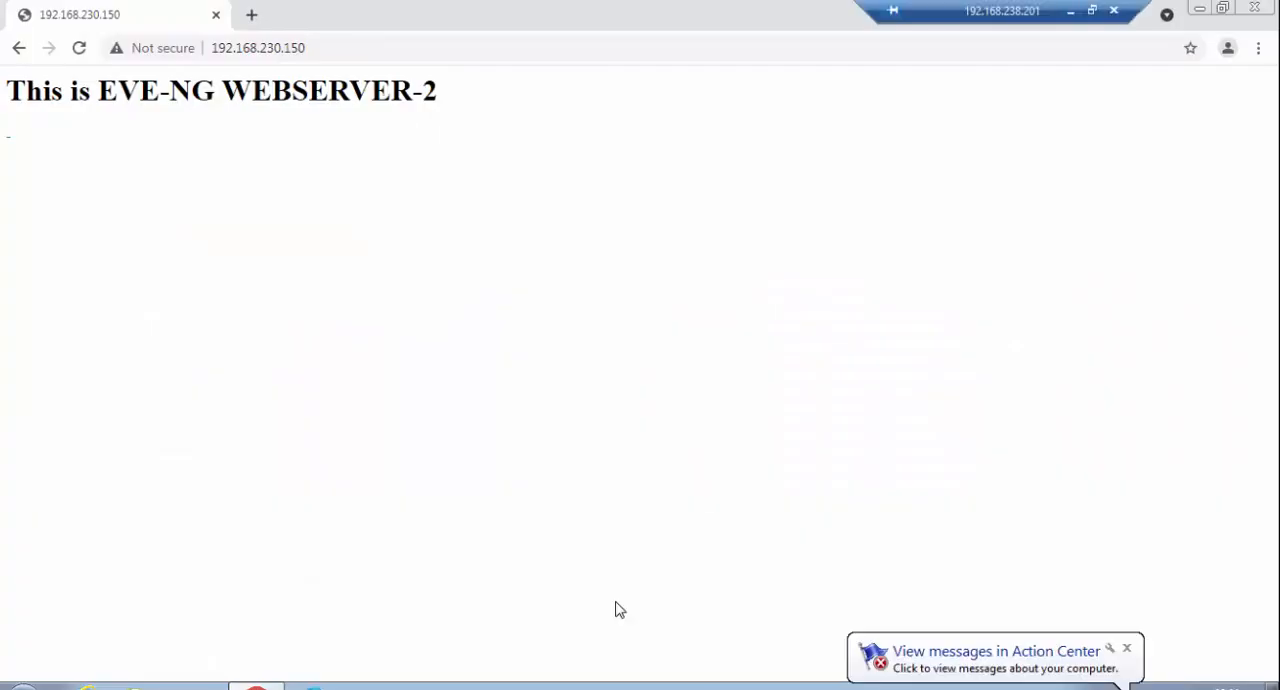
left_click(1199, 11)
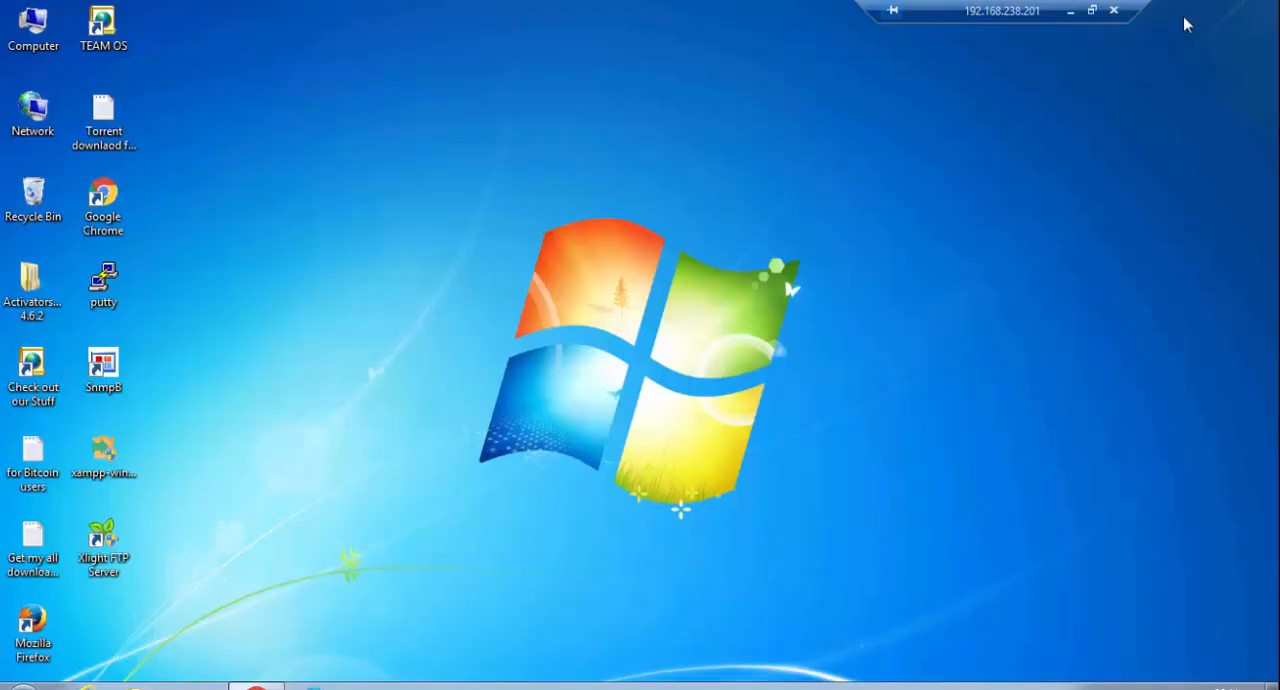
double_click(101, 292)
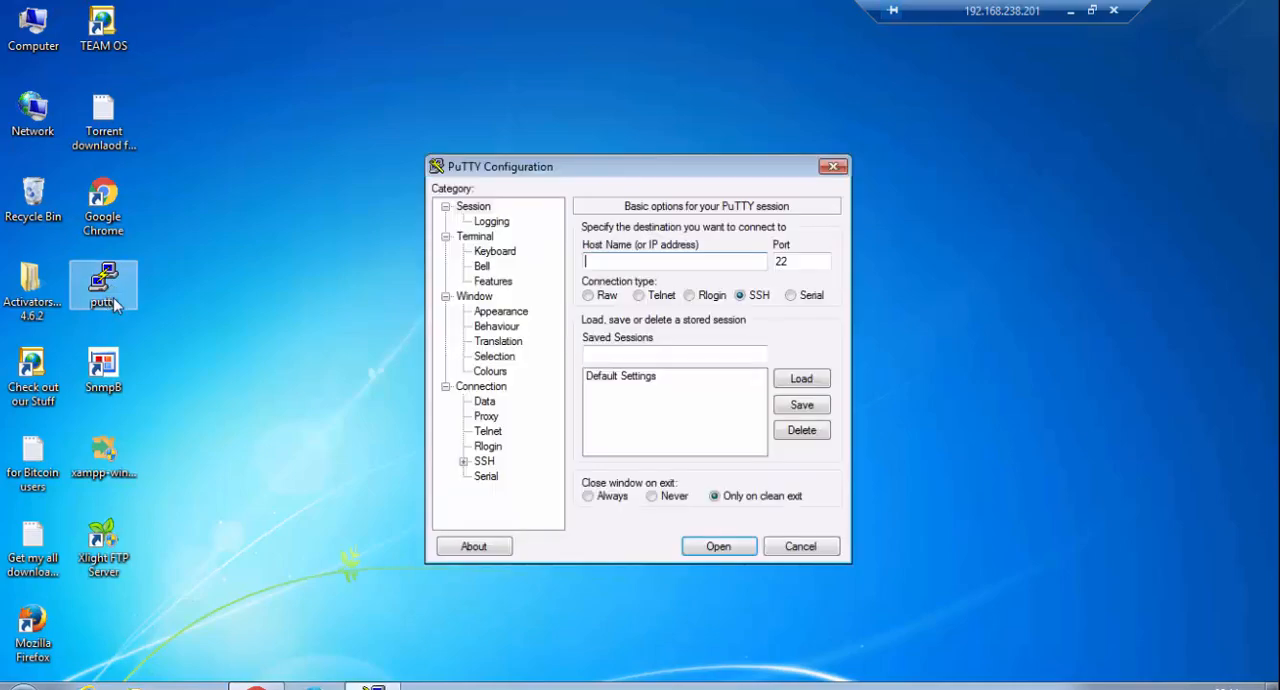
type("192")
type(".168.230.150")
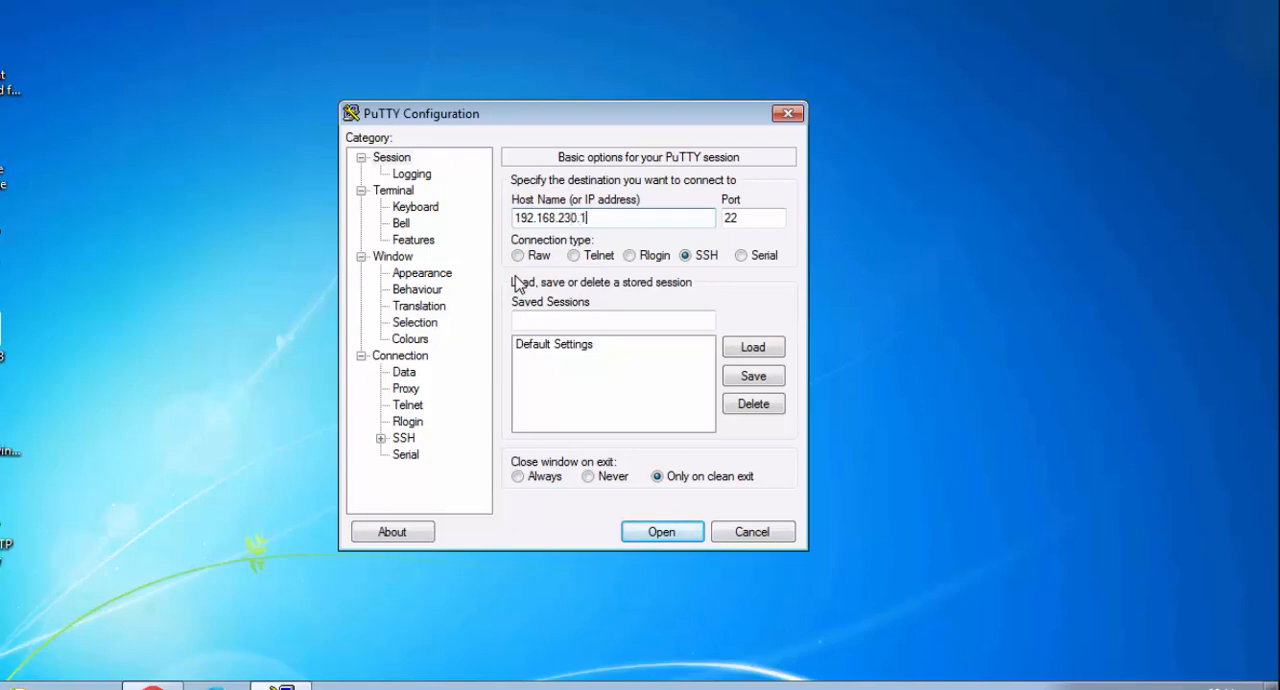
key("Return")
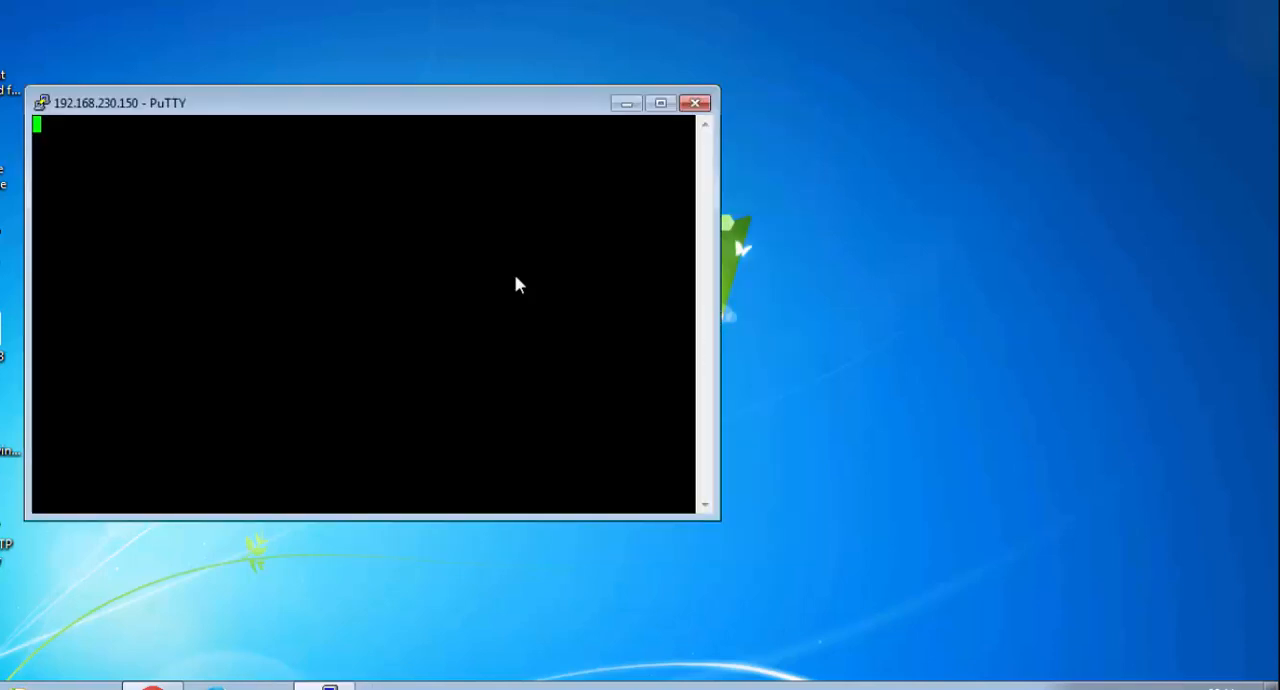
- Try to log in to the SSH session with the username admin
type("admin")
key("BackSpace")
key("BackSpace")
key("BackSpace")
key("BackSpace")
key("BackSpace")
type("adm")
key("BackSpace")
key("BackSpace")
key("BackSpace")
type("admin")
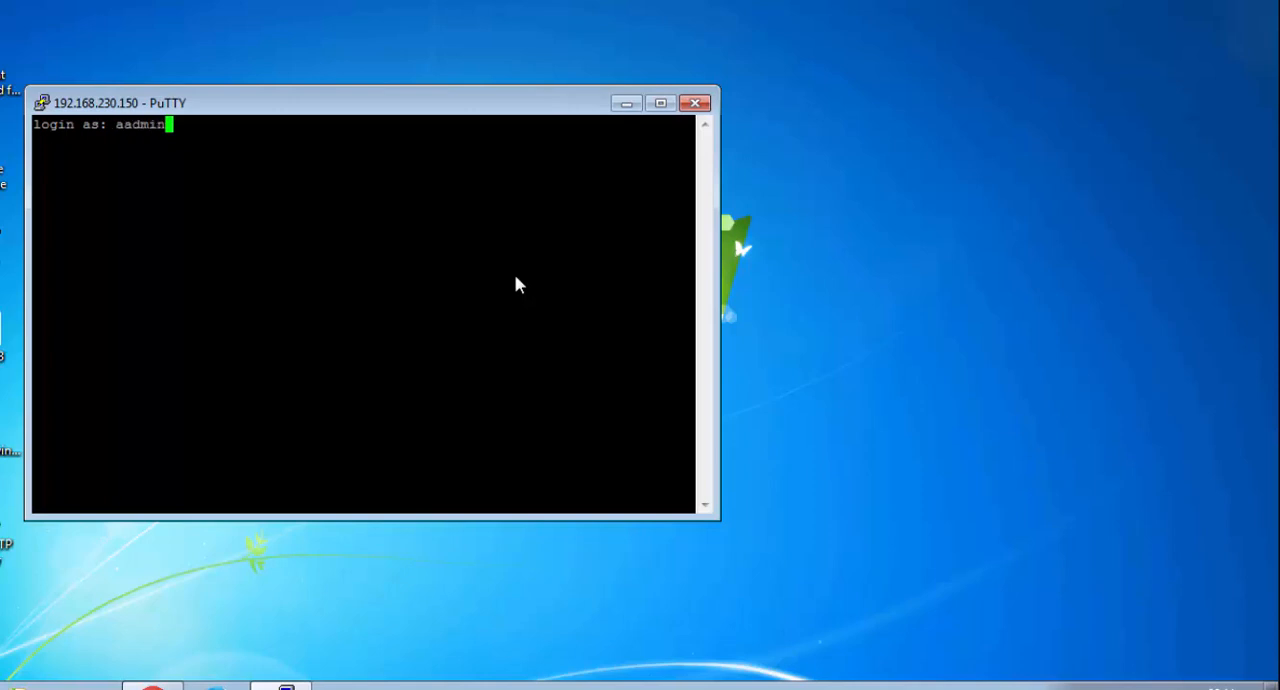
key("BackSpace")
key("BackSpace")
key("BackSpace")
key("BackSpace")
type("dmin")
key("Return")
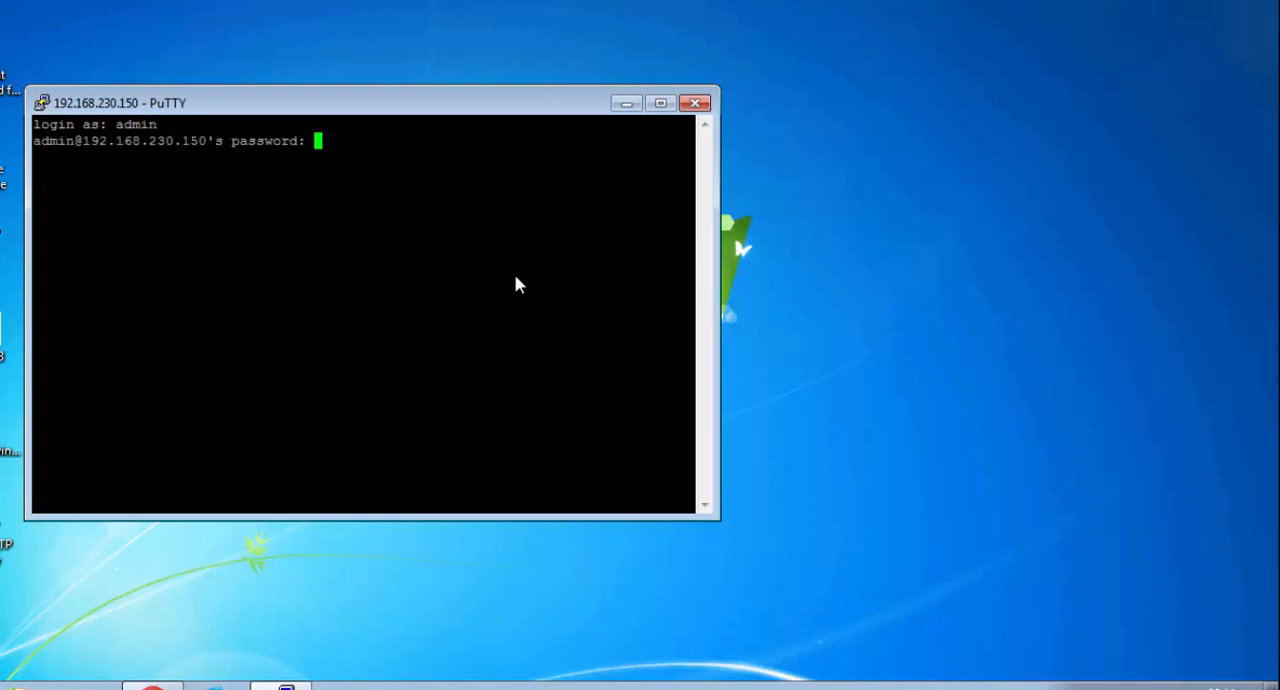
- Duplicate the PuTTY session to 192.168.230.150 and log in as root with the account password
right_click(470, 112)
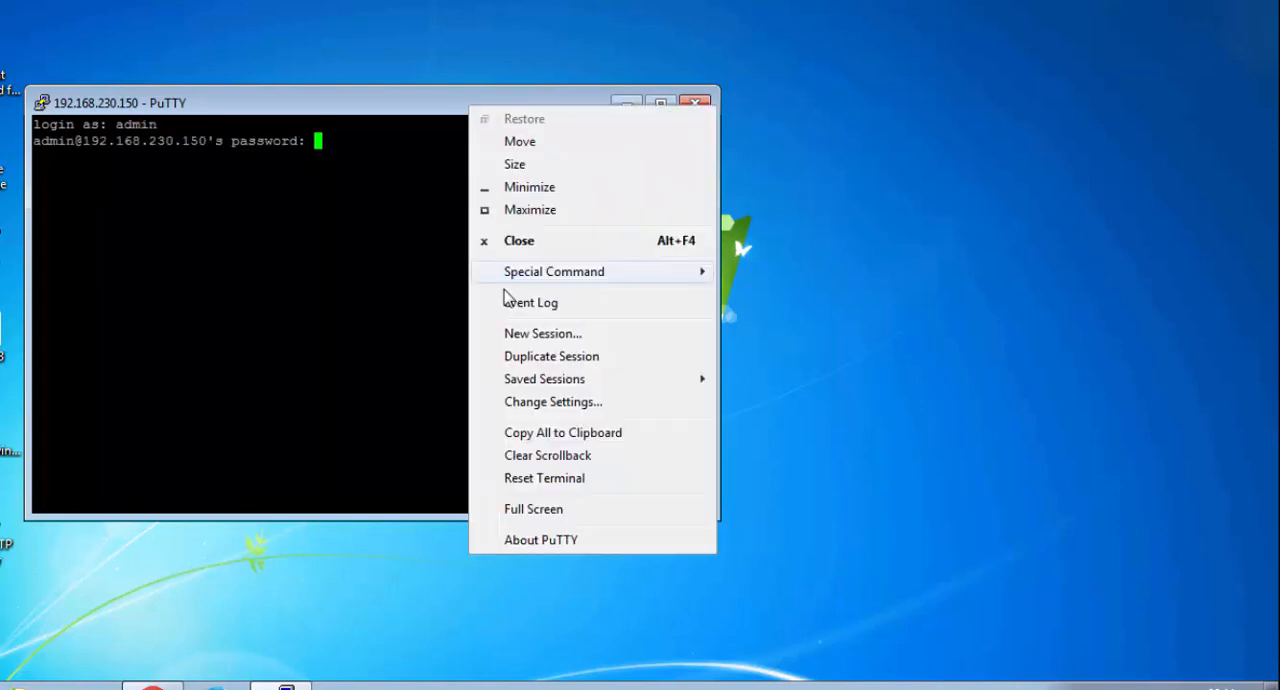
left_click(510, 357)
type("root")
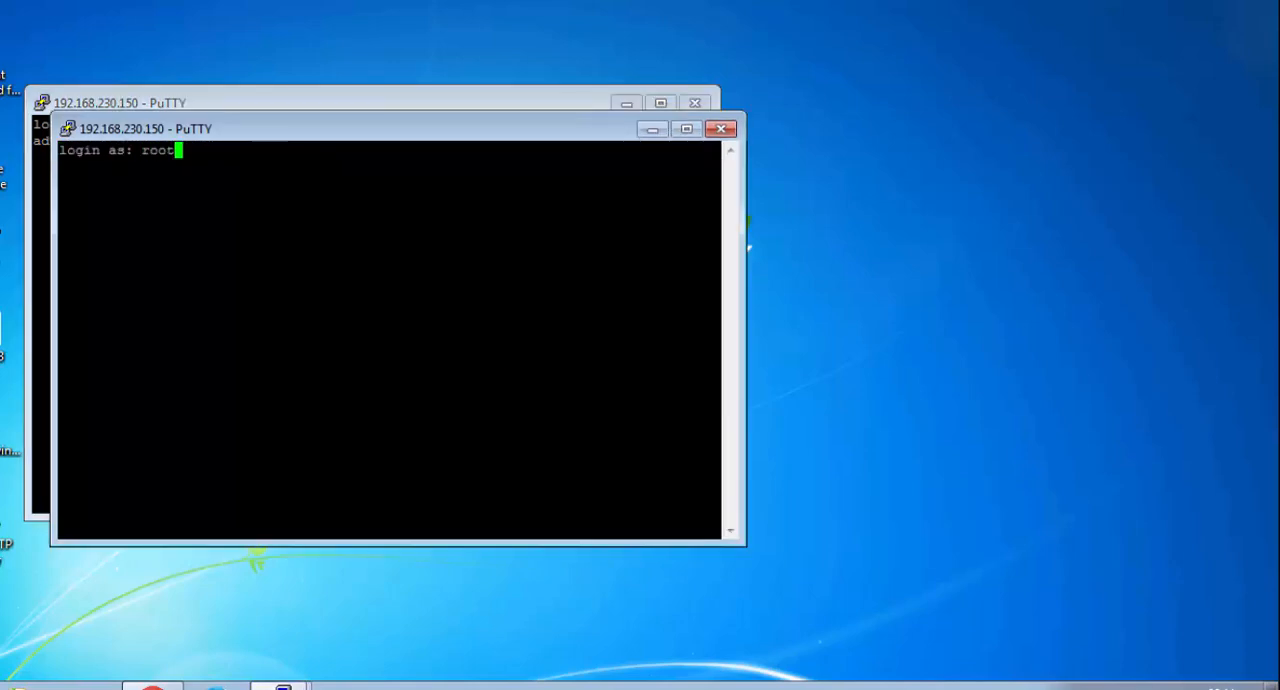
key("Return")
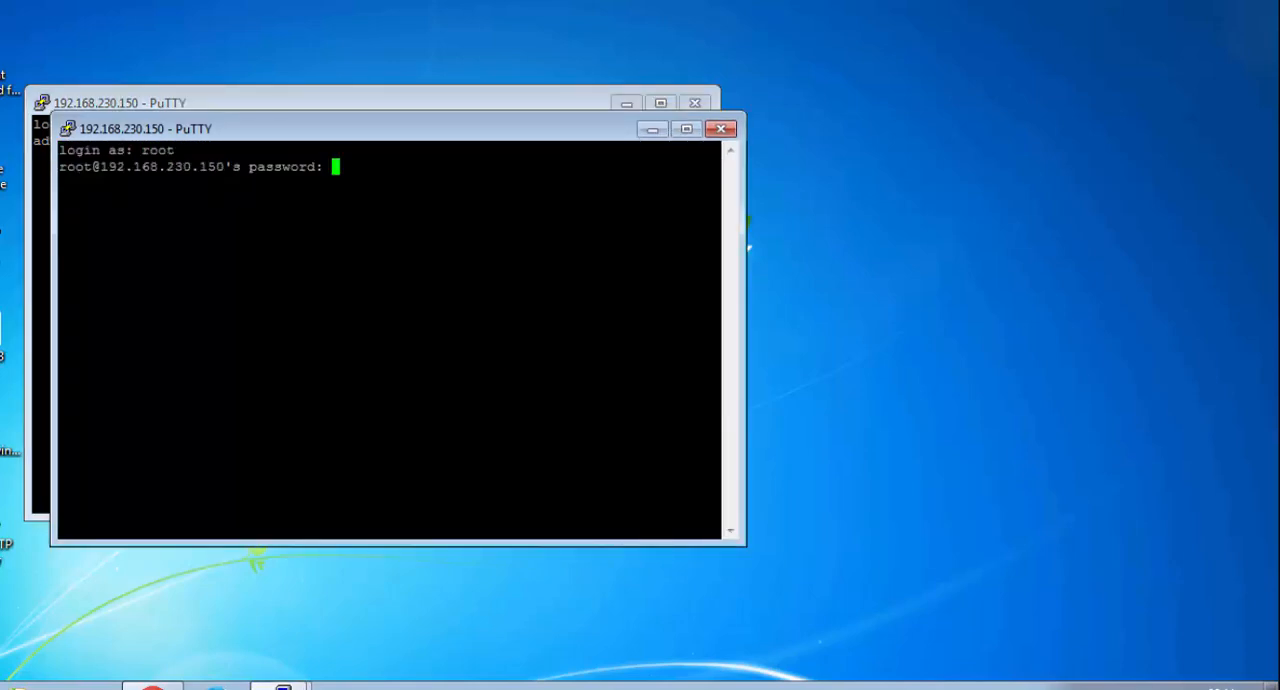
key("Return")
- Run ifconfig in the root session and highlight the eth0 inet address to identify the server
key("Return")
type("ifconfig")
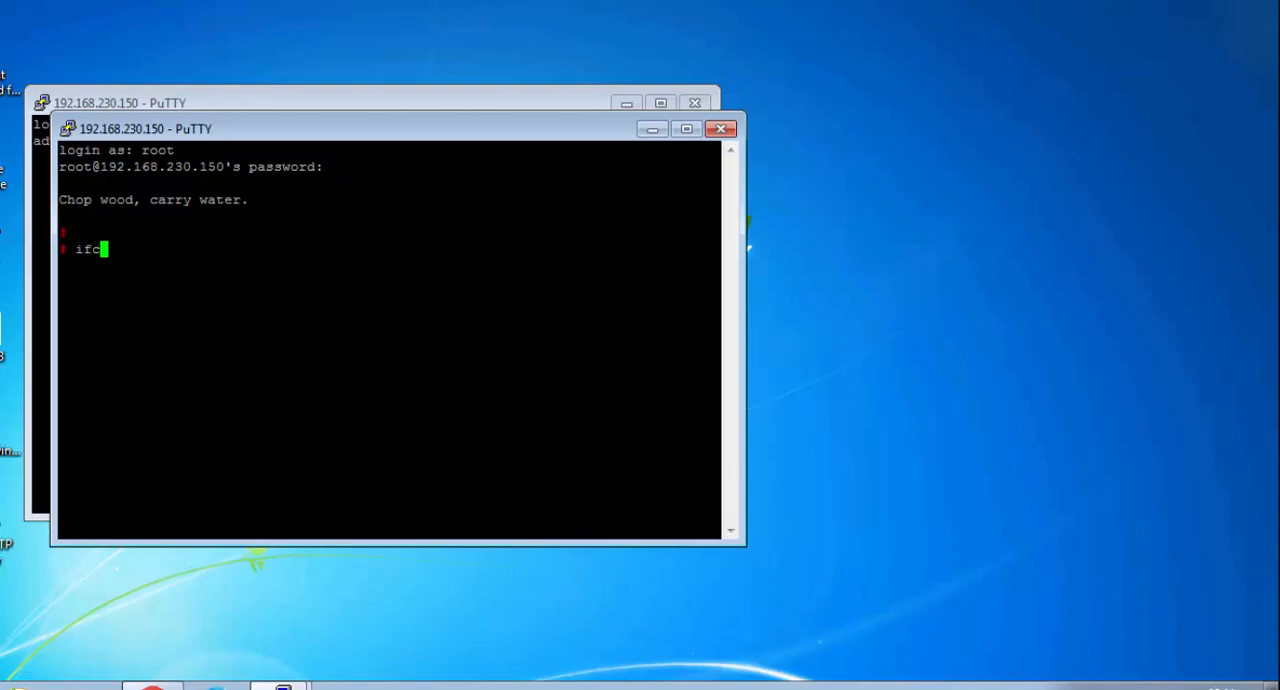
key("Return")
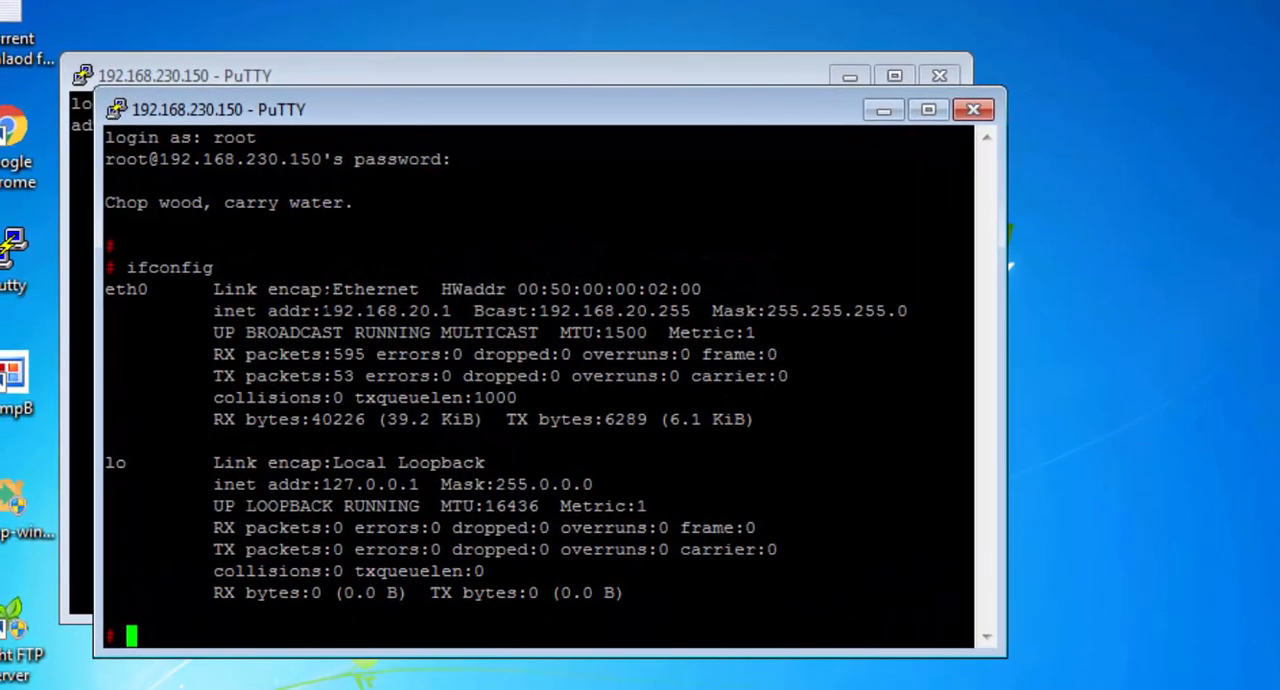
left_click_drag(322, 310, 449, 310)
- Duplicate the root session, log in again as root with the account password, and run ifconfig to identify the server reached
right_click(510, 127)
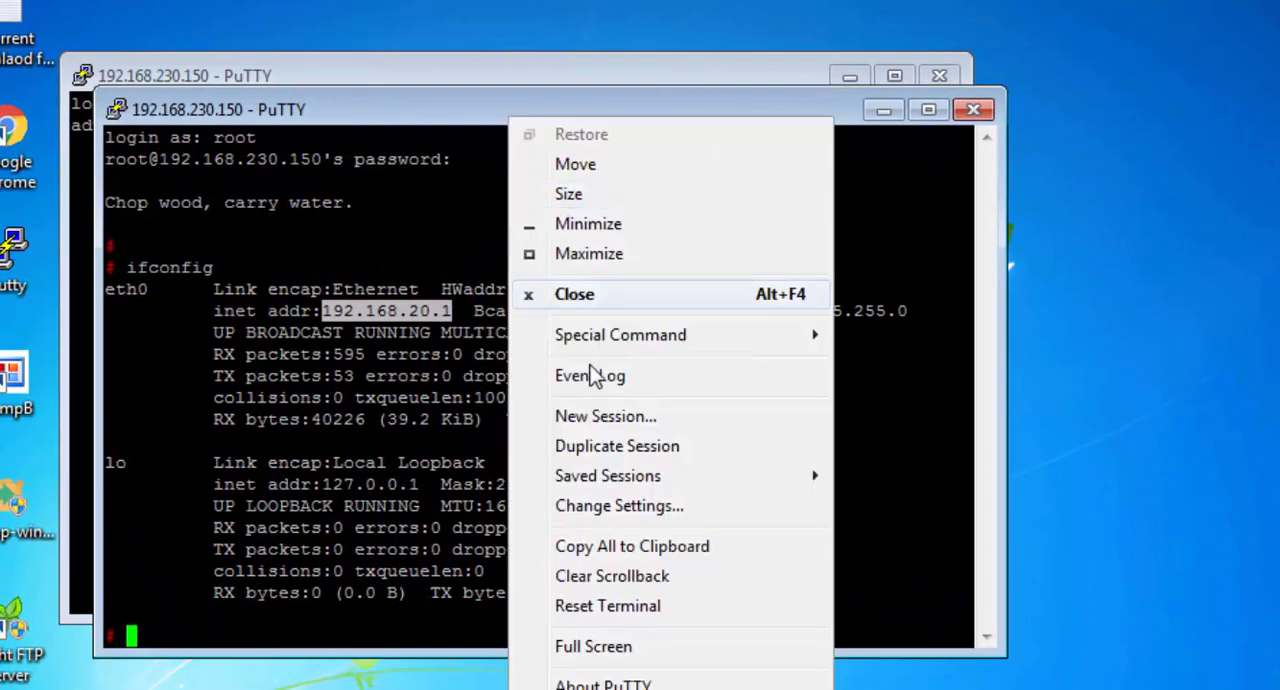
left_click(600, 445)
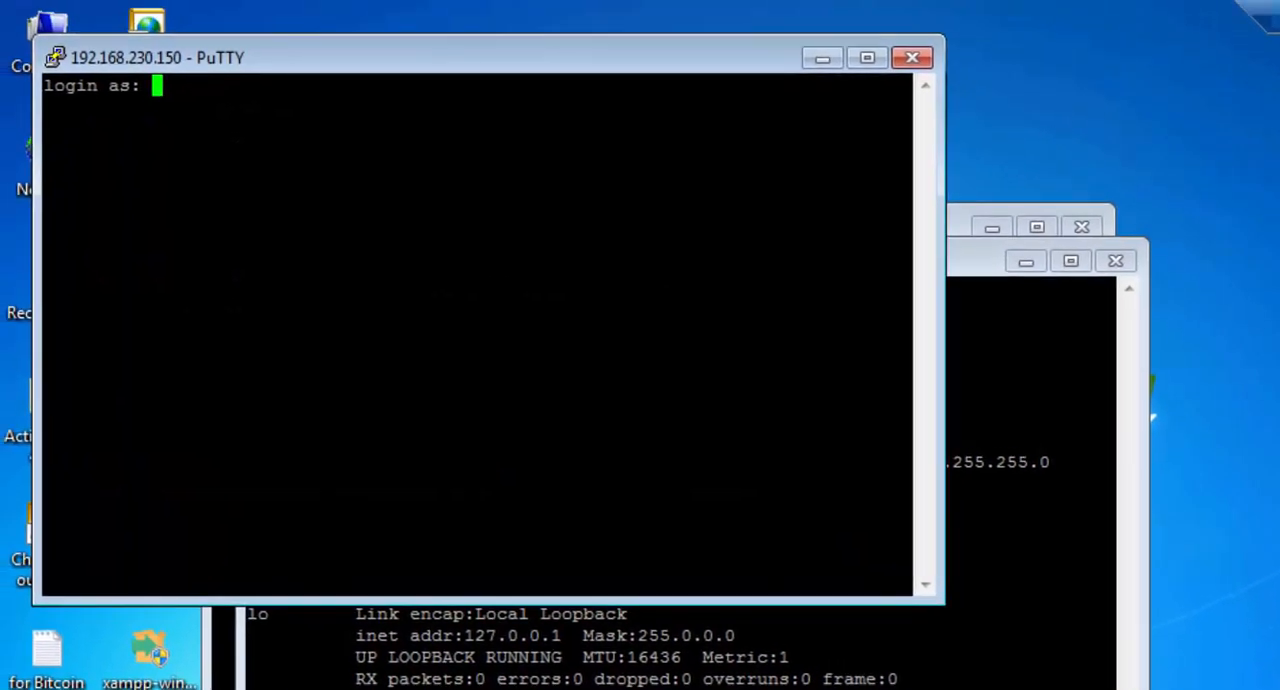
type("root")
key("Return")
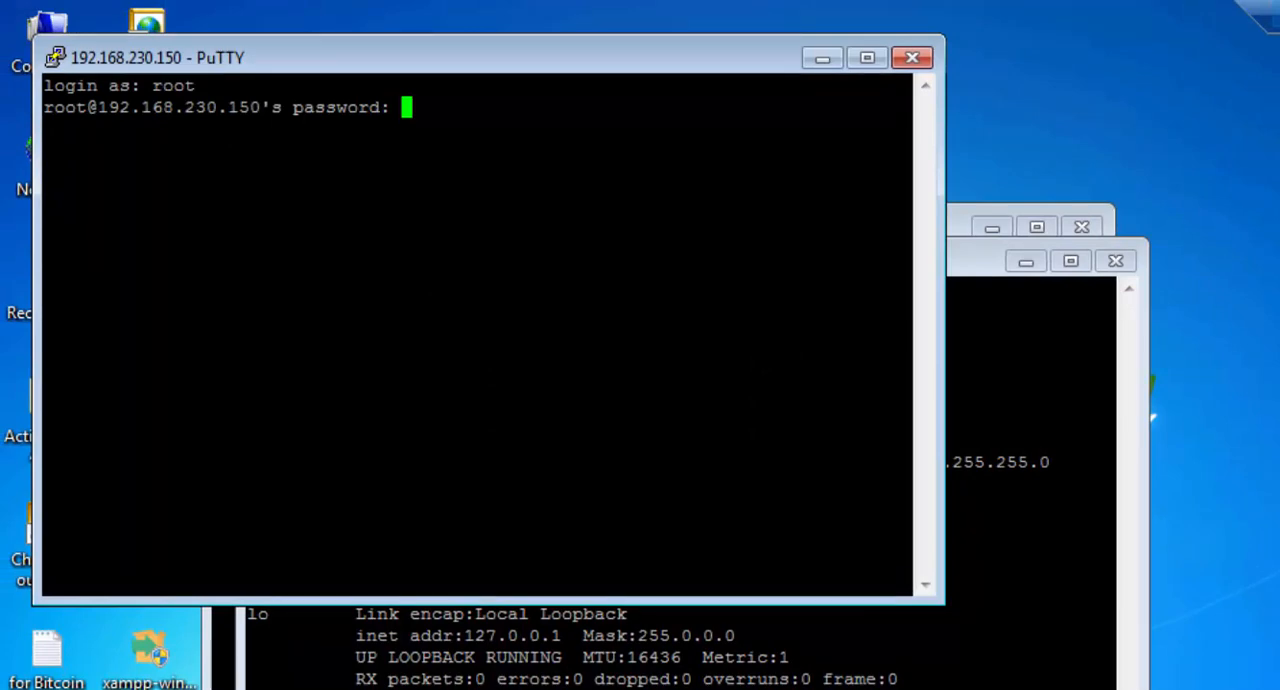
key("Return")
type("ifconfig")
key("Return")
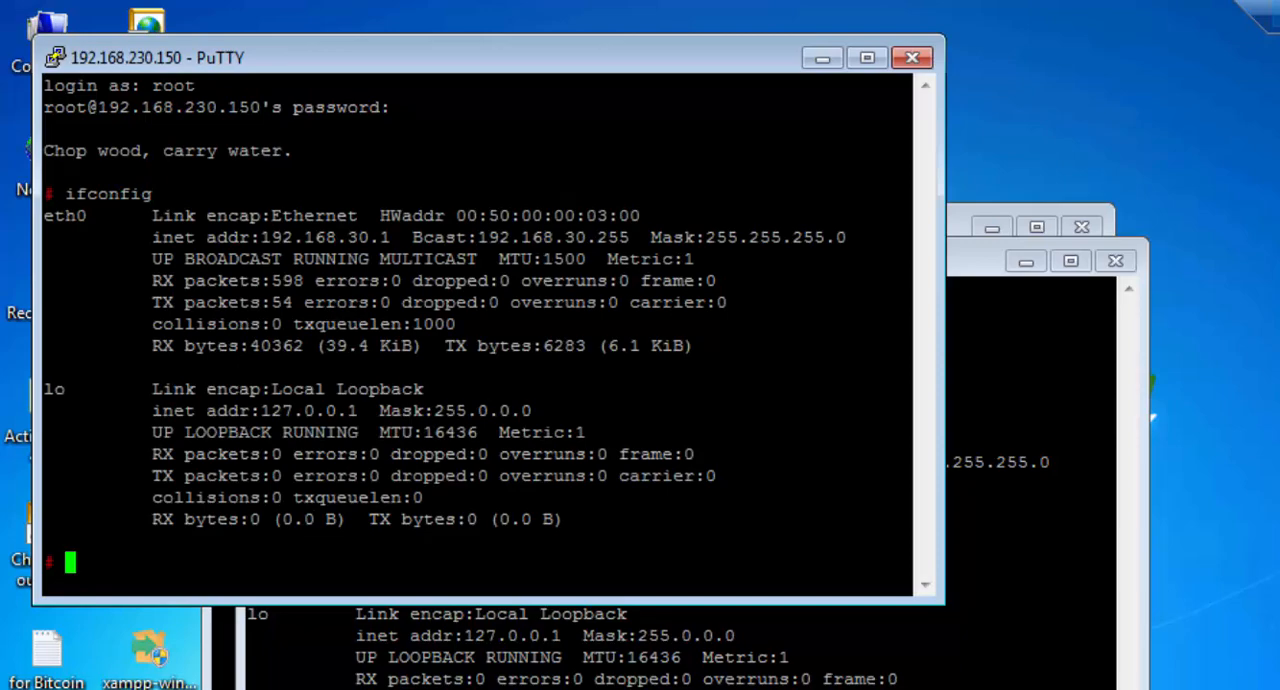
- Duplicate the newest PuTTY session to open another SSH connection to 192.168.230.150
right_click(634, 57)
left_click(731, 389)
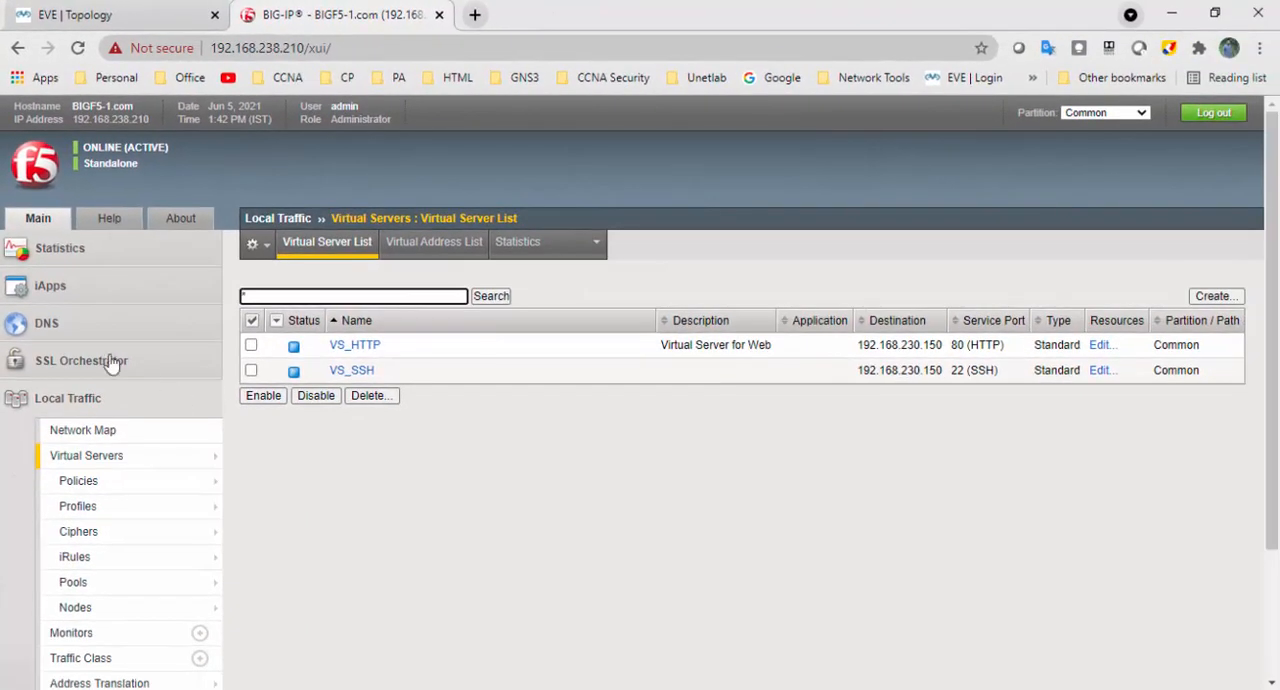
- Open the Local Traffic module statistics and set the statistics type to Nodes to review traffic per server
left_click(55, 250)
left_click(86, 312)
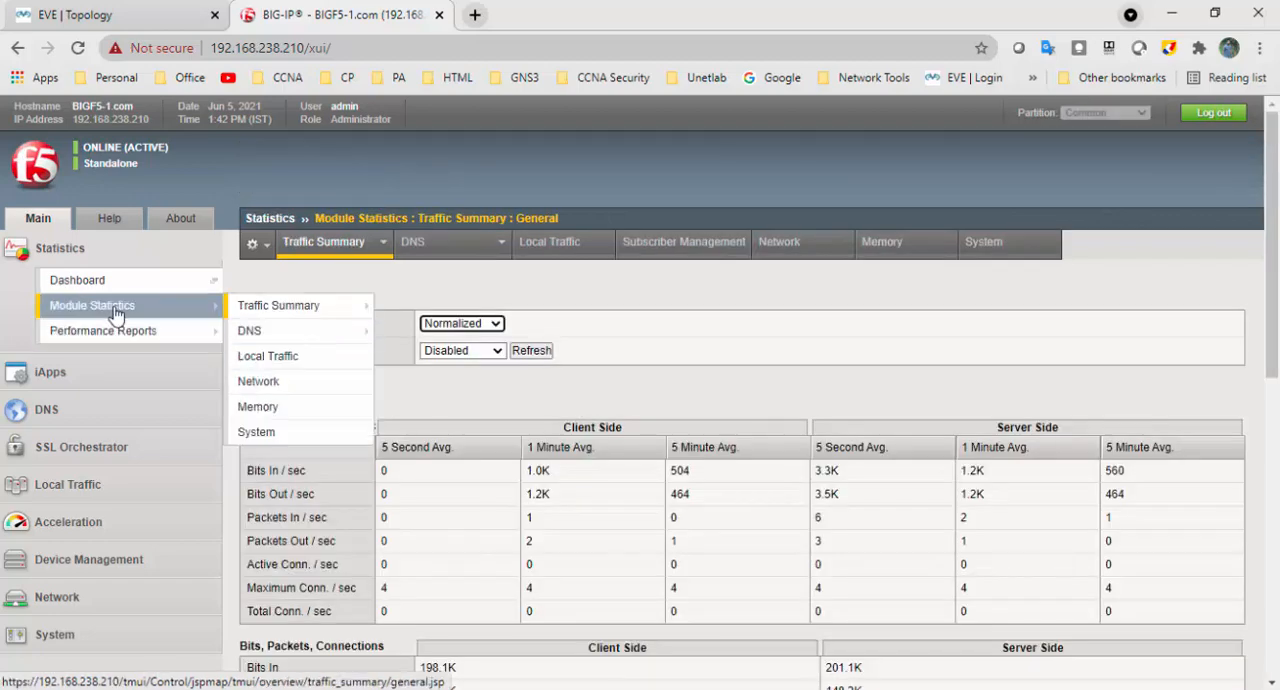
left_click(298, 358)
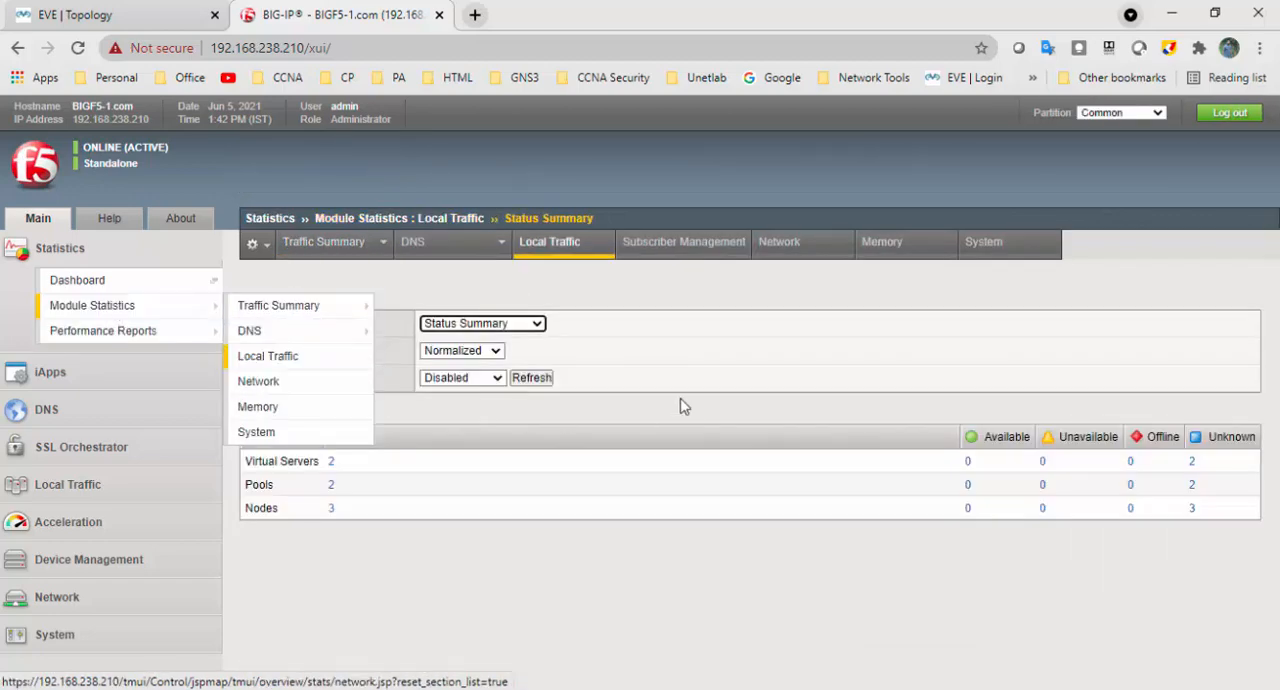
left_click(536, 324)
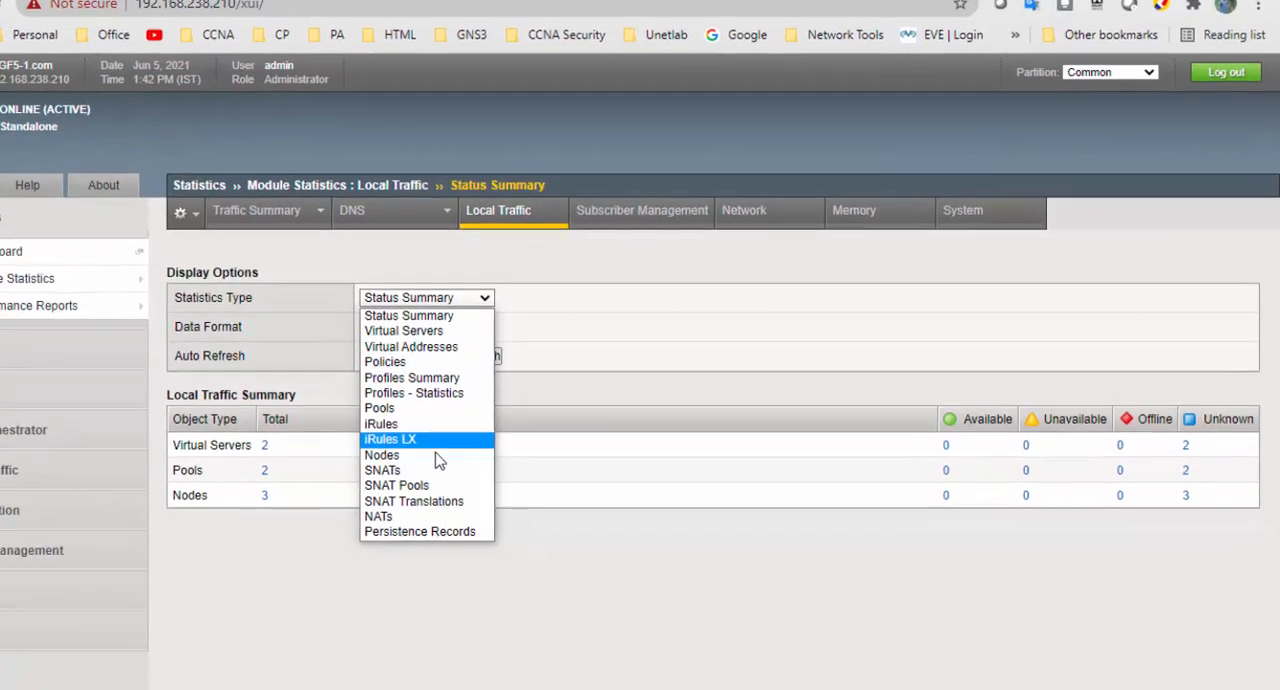
left_click(498, 470)
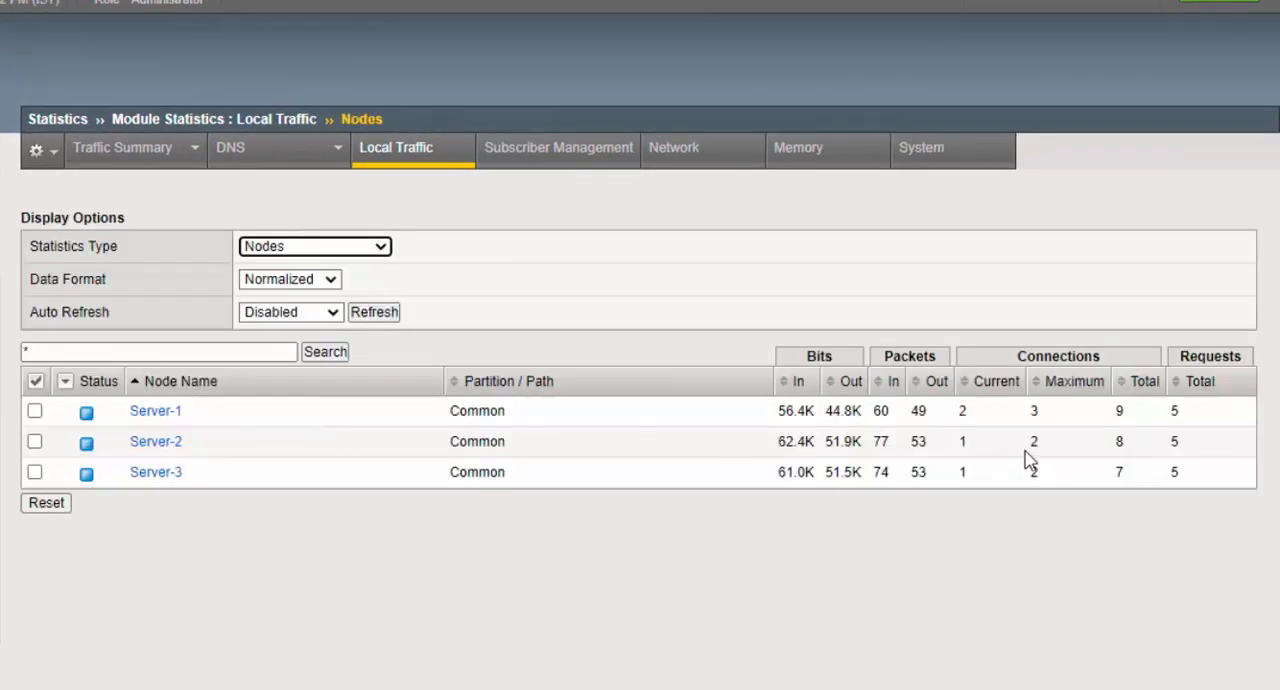
- Set the statistics type to Pools and expand SSH-Pool to show its members' statistics
left_click(345, 248)
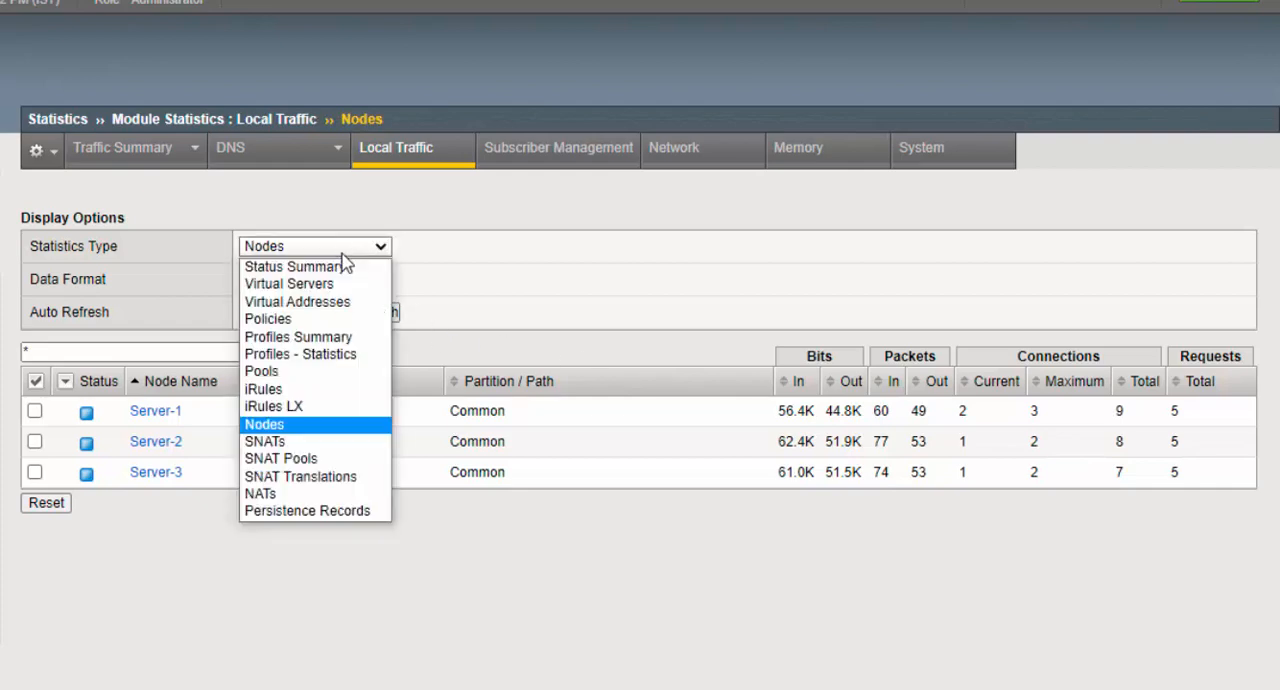
left_click(330, 378)
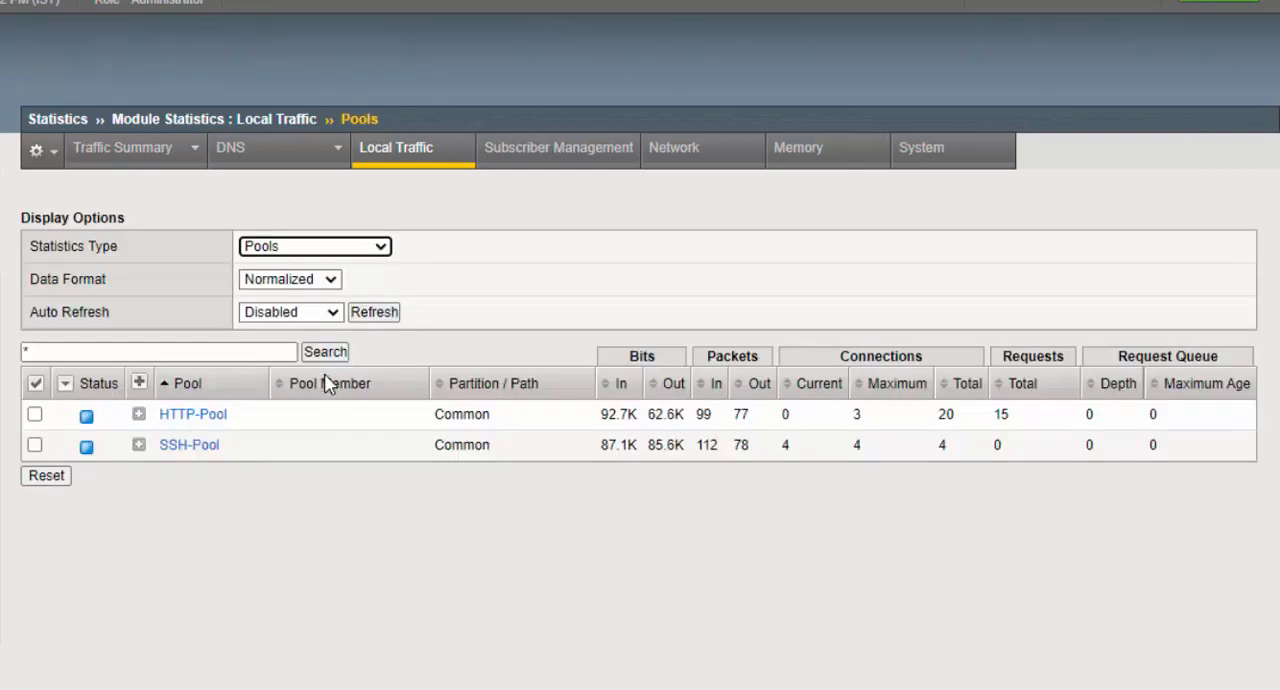
left_click(139, 446)
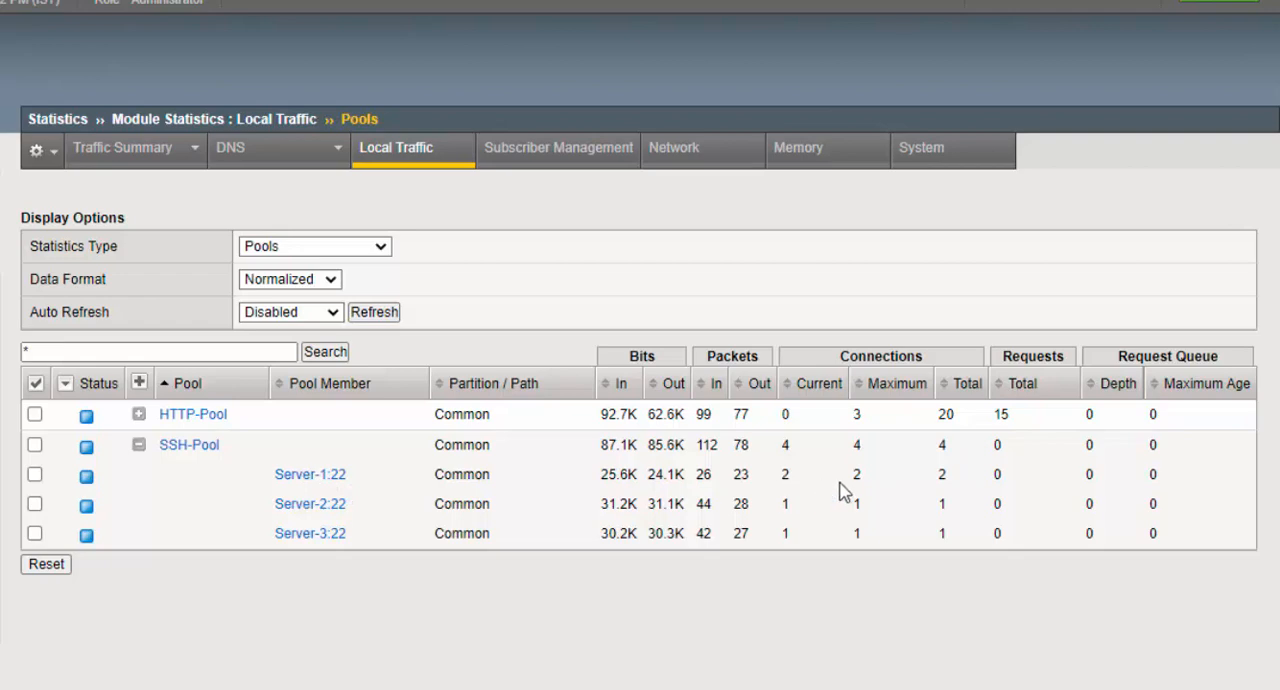
- Highlight the total connections of Server-1:22, Server-2:22 and Server-3:22 in turn to compare the SSH load distribution
double_click(941, 476)
left_click_drag(954, 506, 914, 510)
double_click(958, 540)
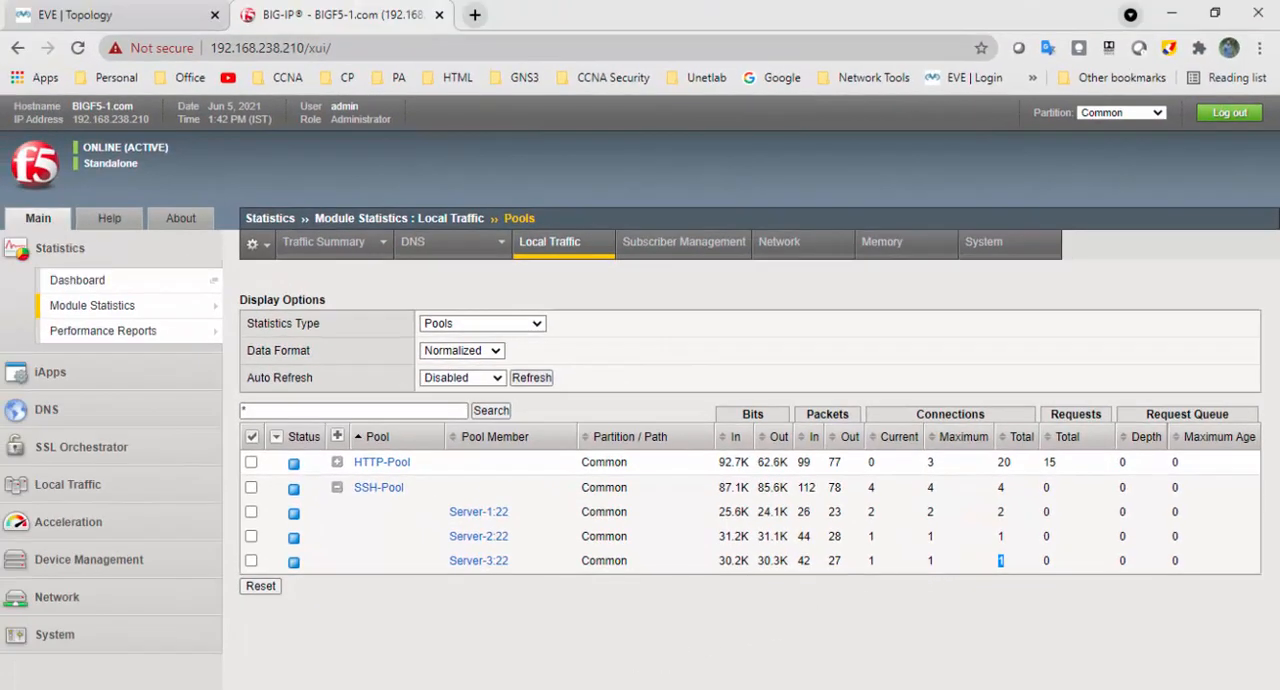
left_click(533, 688)
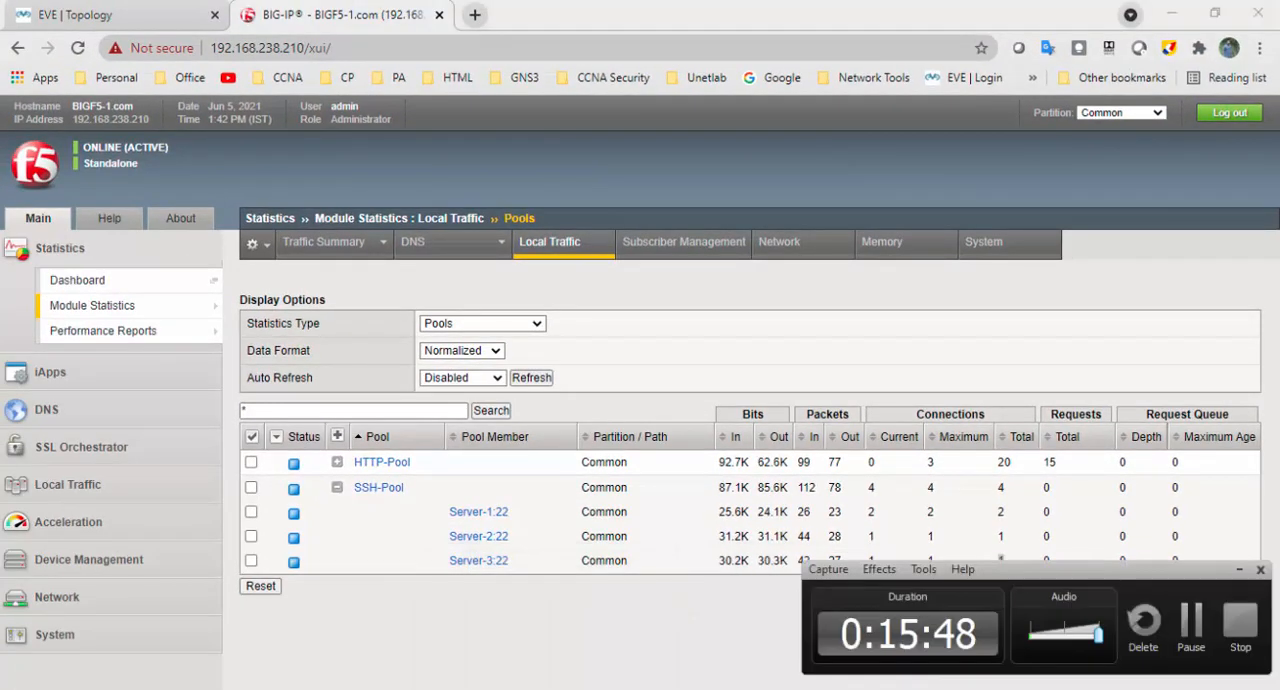